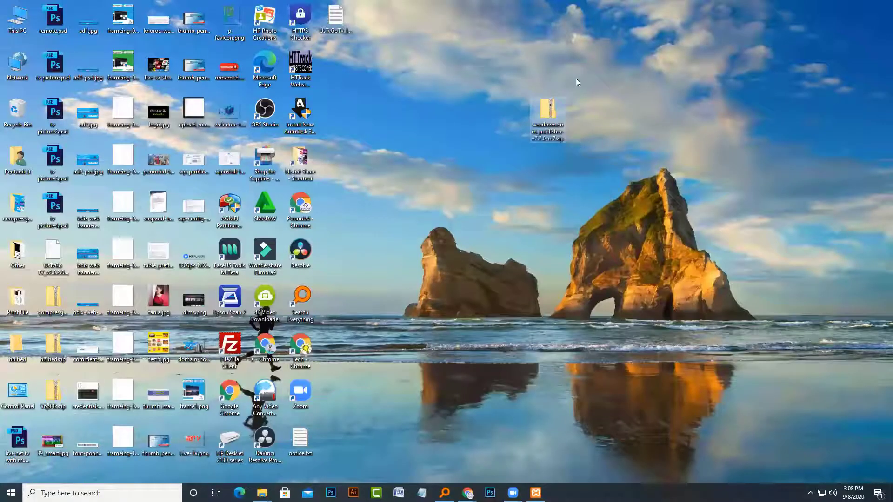
# Switch to Chrome, review the local WordPress dashboard and the pentanikit-publisher site, and return to the desktop
pyautogui.click(467, 493)
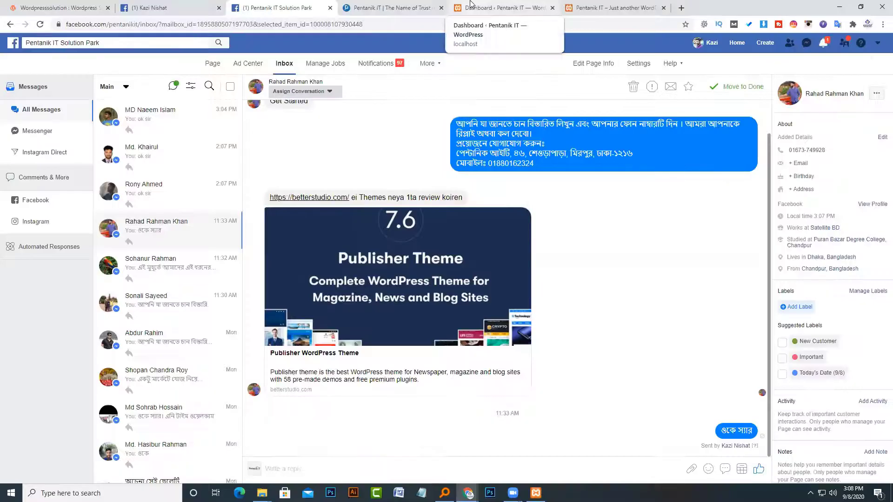
pyautogui.click(500, 8)
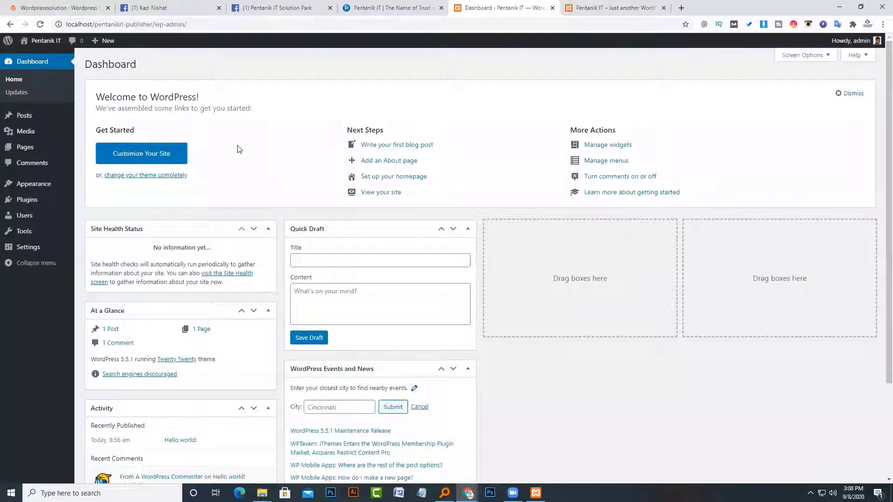
pyautogui.moveTo(94, 25); pyautogui.dragTo(60, 25)
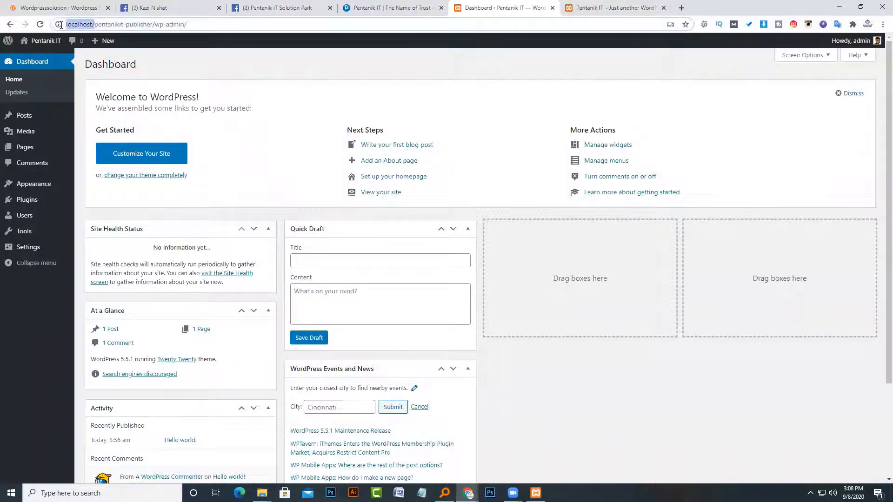
pyautogui.click(595, 4)
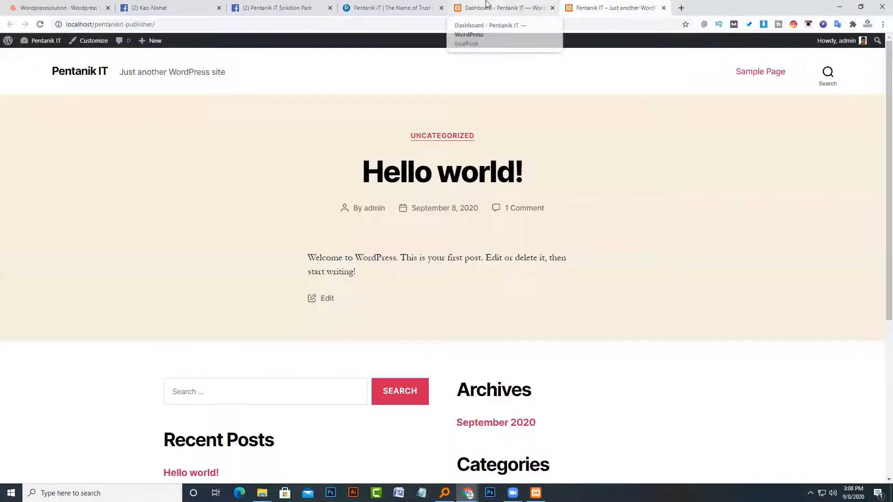
pyautogui.click(837, 6)
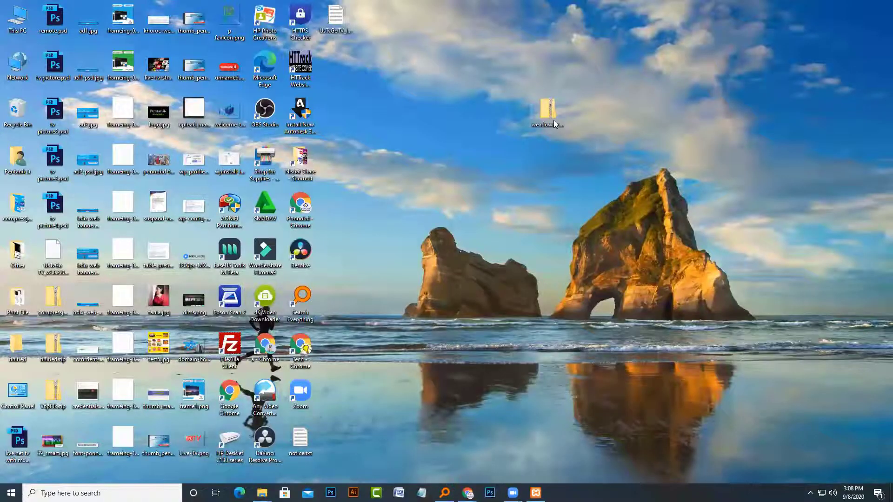
# Extract the weadown.com_publisher-v7.7.0-rc7 archive into its own folder and place that folder beneath the archive on the desktop
pyautogui.rightClick(553, 120)
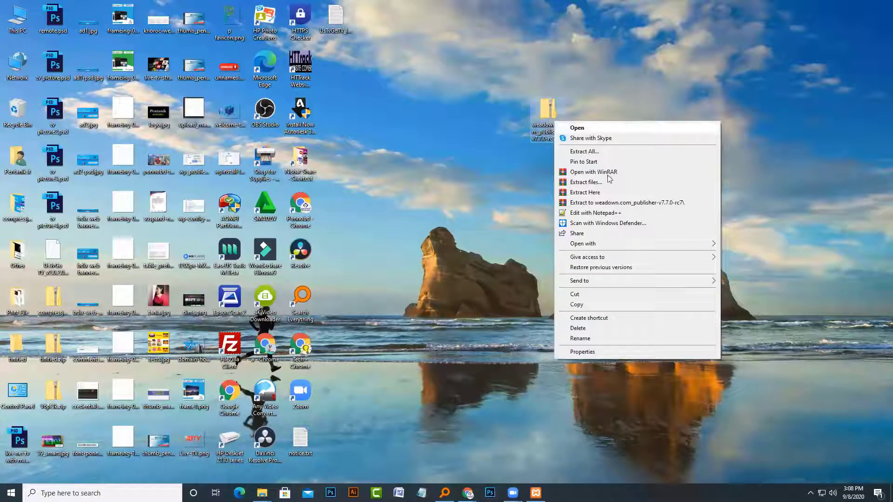
pyautogui.click(612, 203)
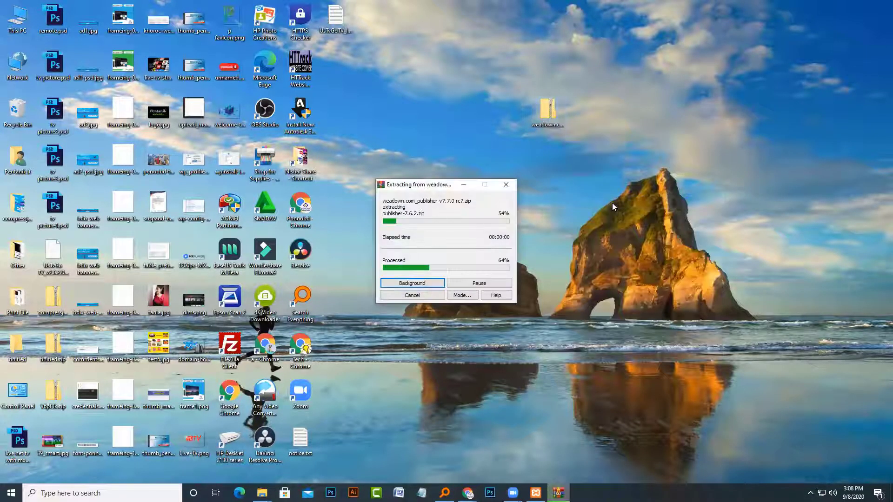
pyautogui.moveTo(334, 62); pyautogui.dragTo(468, 148)
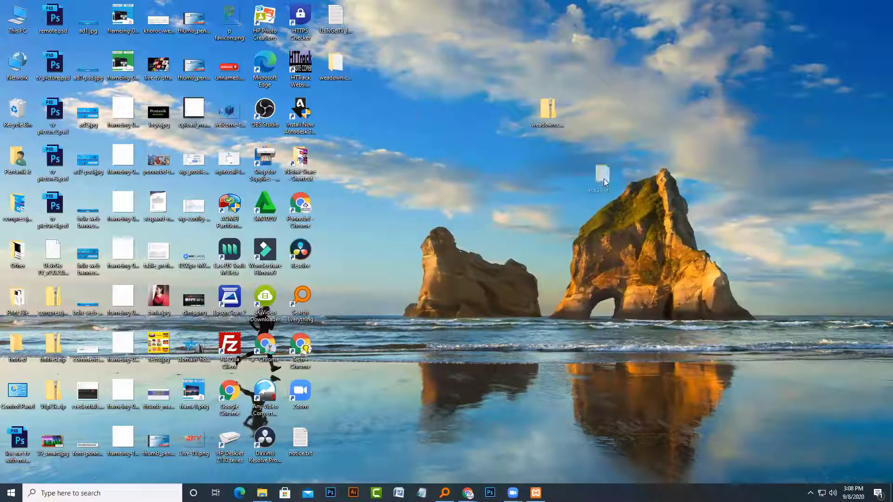
pyautogui.moveTo(603, 179); pyautogui.dragTo(551, 163)
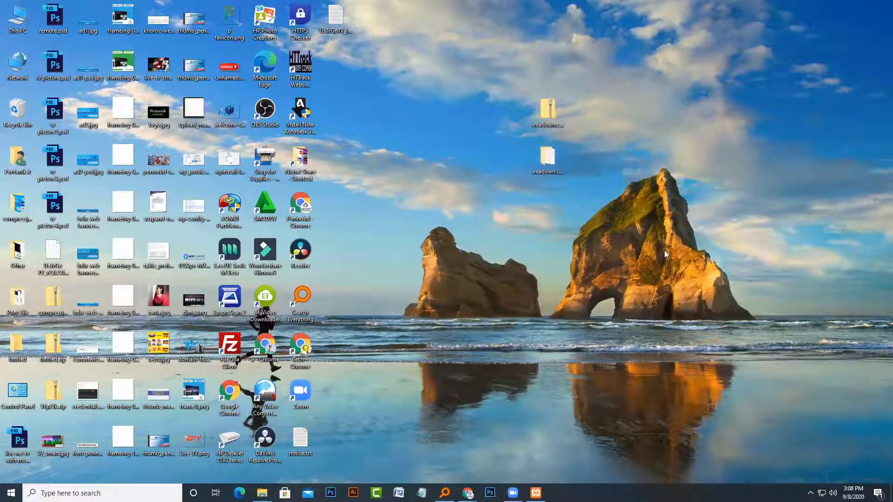
# Open Theme Files in the extracted package and select publisher-child.zip and publisher-v7.7-RC7-Final.zip
pyautogui.press('Return')
pyautogui.click(823, 10)
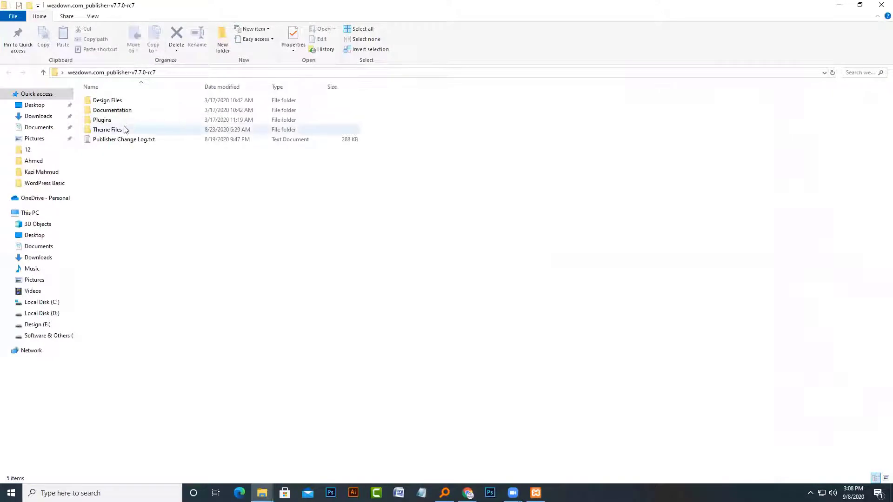
pyautogui.doubleClick(123, 127)
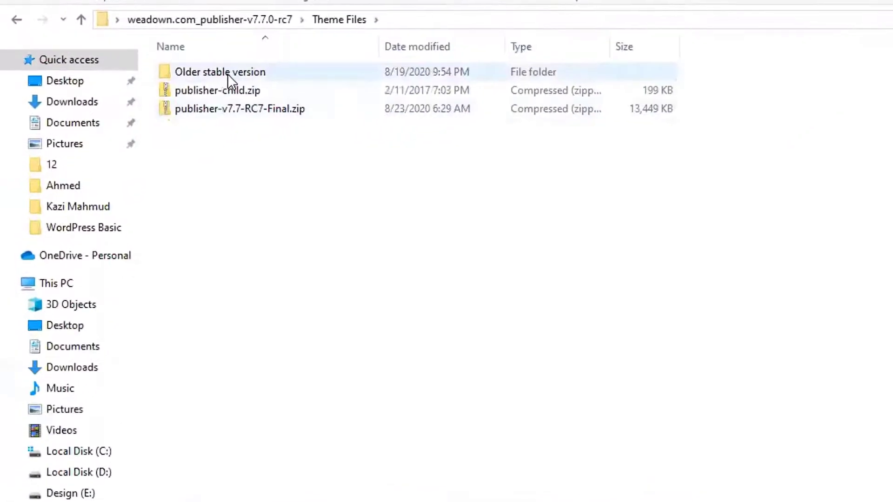
pyautogui.click(135, 96)
pyautogui.click(140, 118)
pyautogui.moveTo(299, 146); pyautogui.dragTo(225, 90)
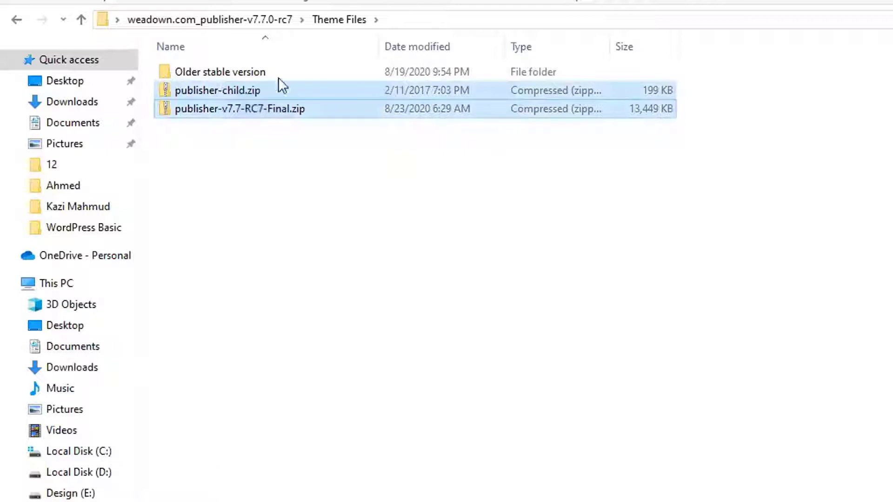
# Look at the theme archives inside the Older stable version folder and go back to Theme Files
pyautogui.click(229, 72)
pyautogui.doubleClick(230, 71)
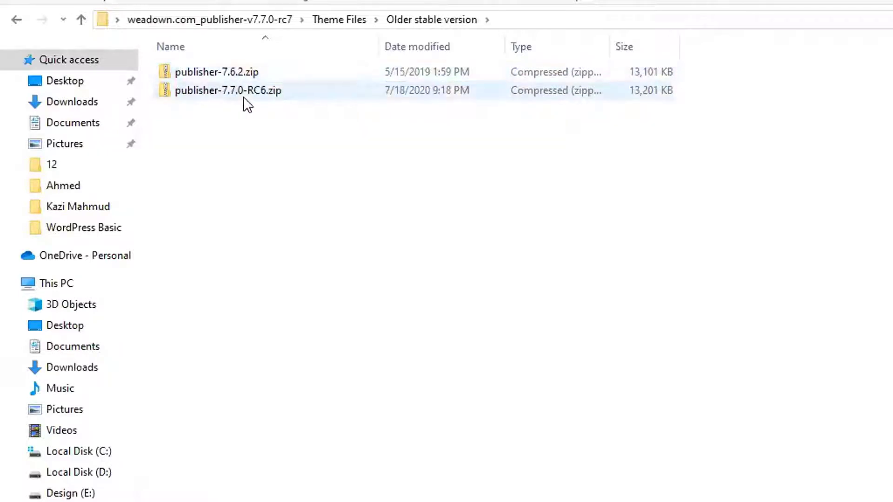
pyautogui.click(352, 20)
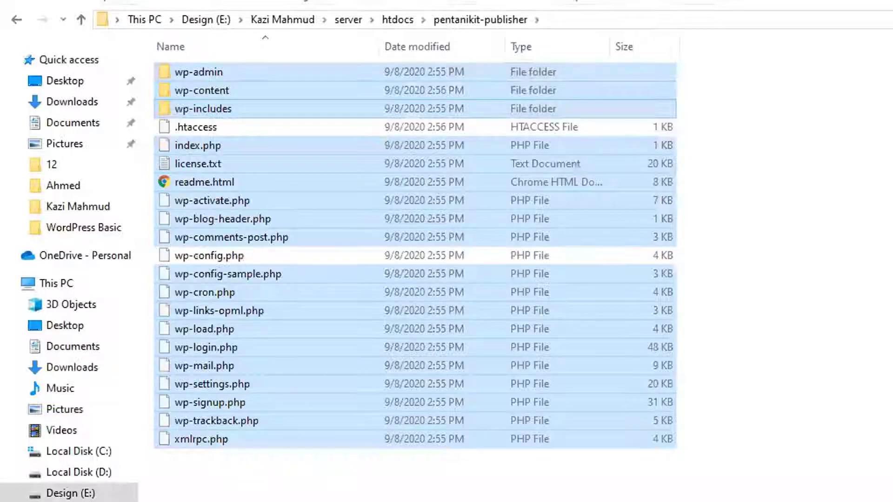
# Paste both Publisher theme archives into the site's wp-content/themes folder and extract them directly there
pyautogui.doubleClick(284, 91)
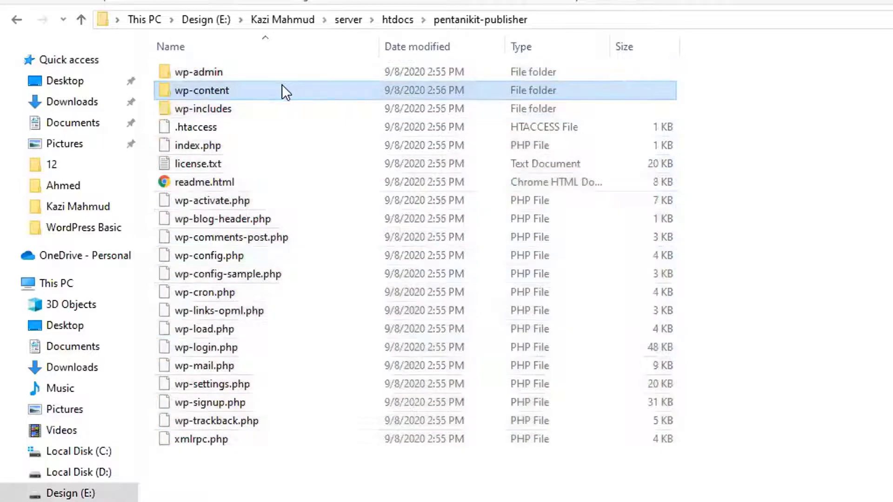
pyautogui.doubleClick(229, 91)
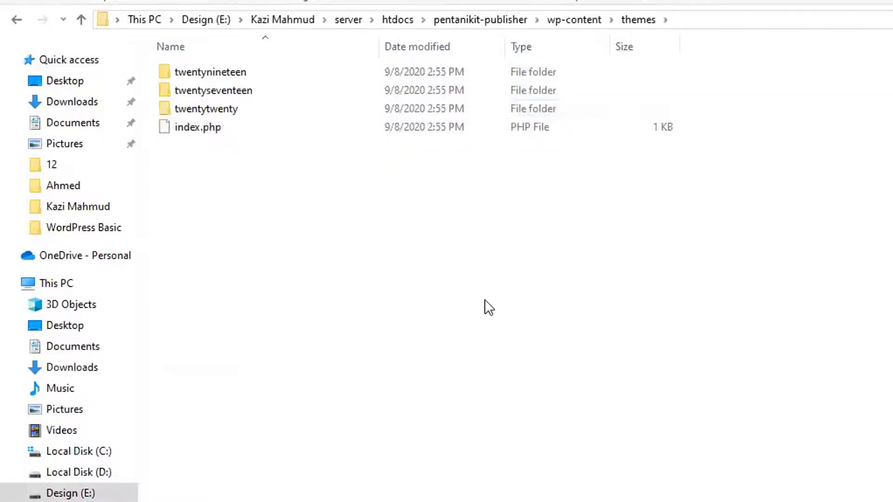
pyautogui.hotkey('ctrl', 'v')
pyautogui.rightClick(228, 165)
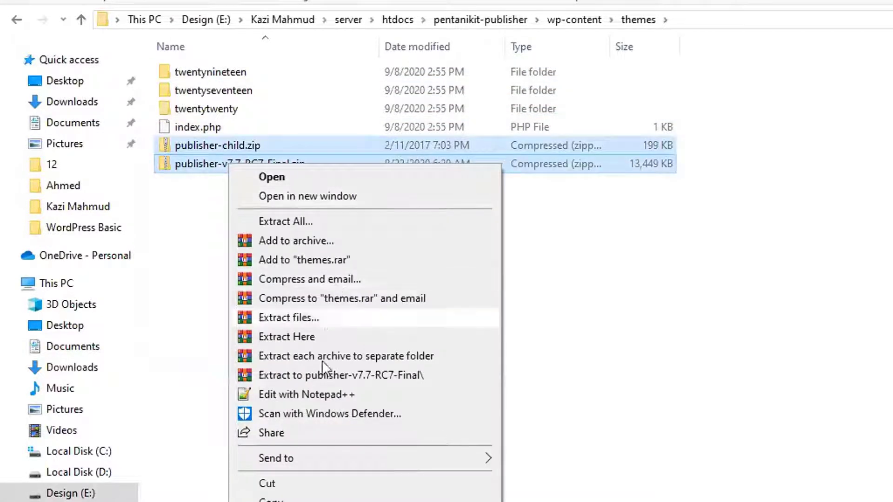
pyautogui.click(324, 337)
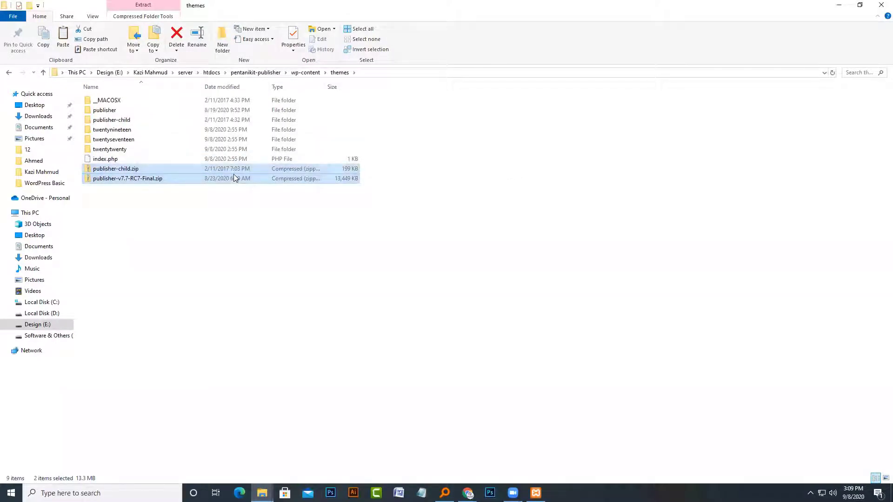
# Open the Plugins folder of the extracted package on the desktop and select all plugin folders for copying
pyautogui.press('super+d')
pyautogui.doubleClick(548, 158)
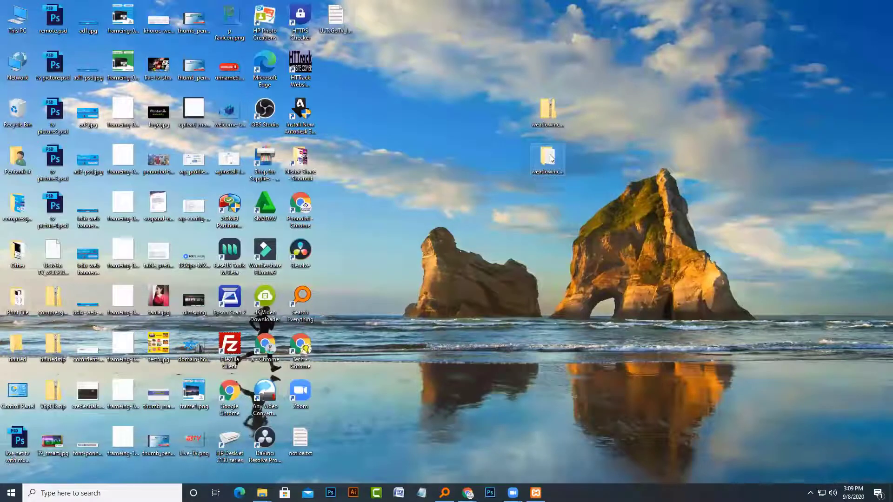
pyautogui.doubleClick(138, 135)
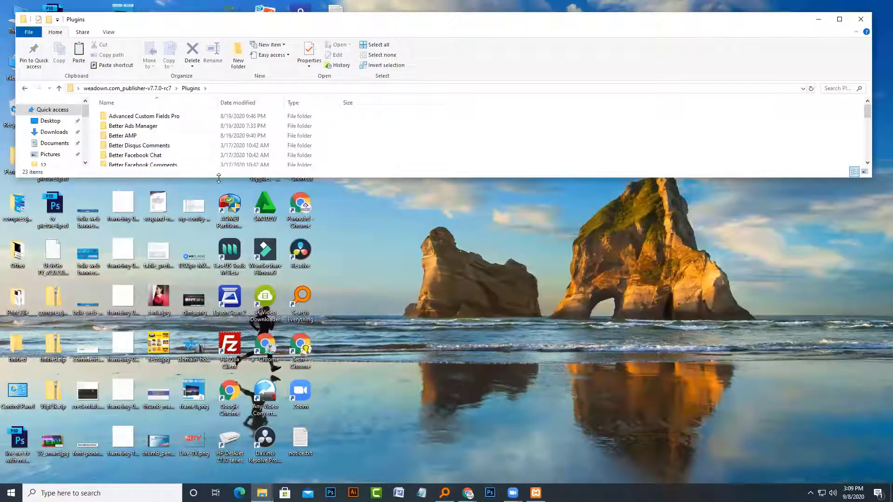
pyautogui.moveTo(218, 179); pyautogui.dragTo(226, 465)
pyautogui.hotkey('ctrl', 'a')
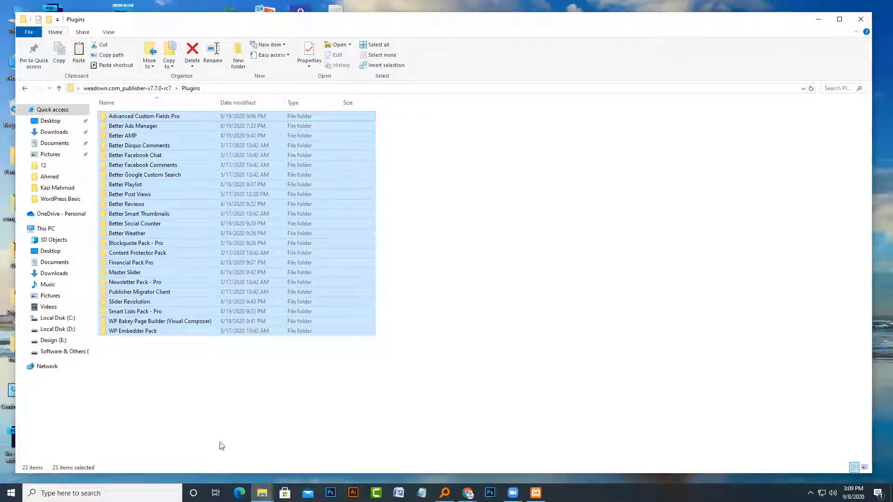
# Paste the copied plugin folders into the wp-content/plugins folder of pentanikit-publisher
pyautogui.moveTo(262, 492)
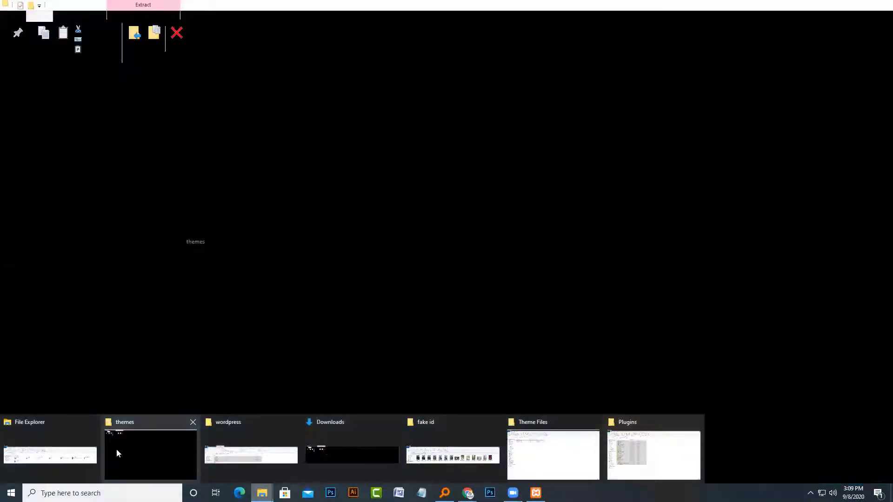
pyautogui.click(116, 451)
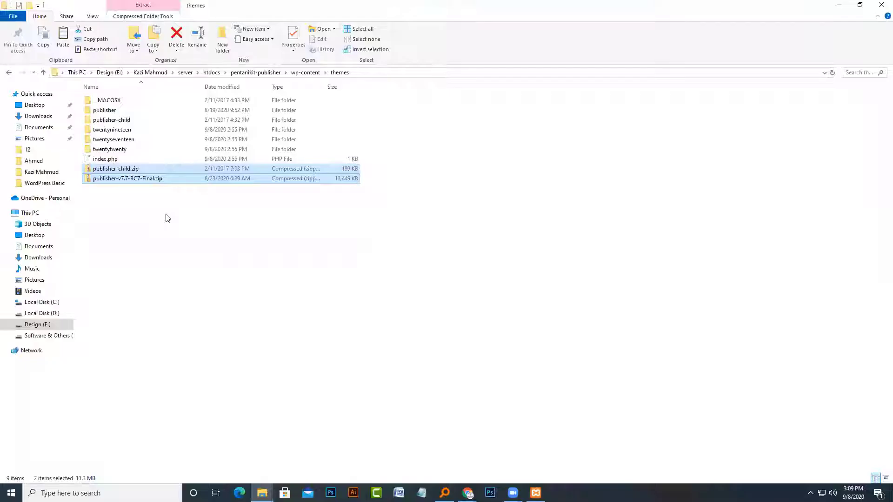
pyautogui.click(305, 73)
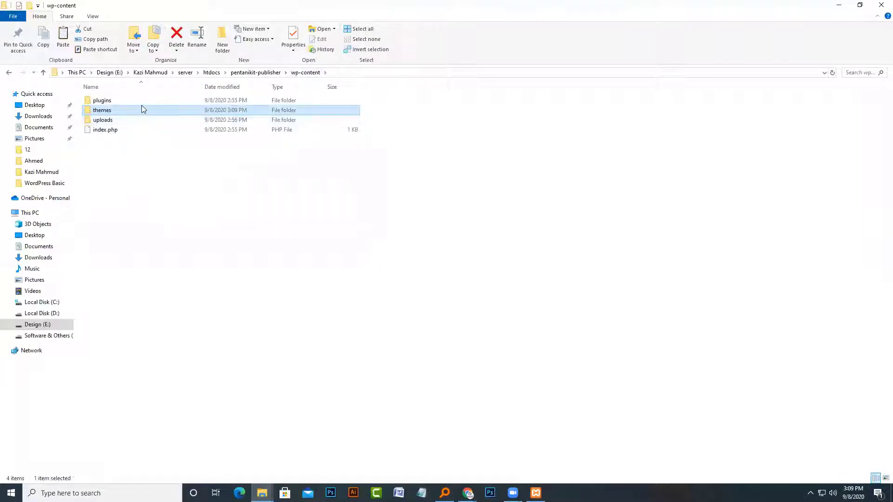
pyautogui.doubleClick(116, 100)
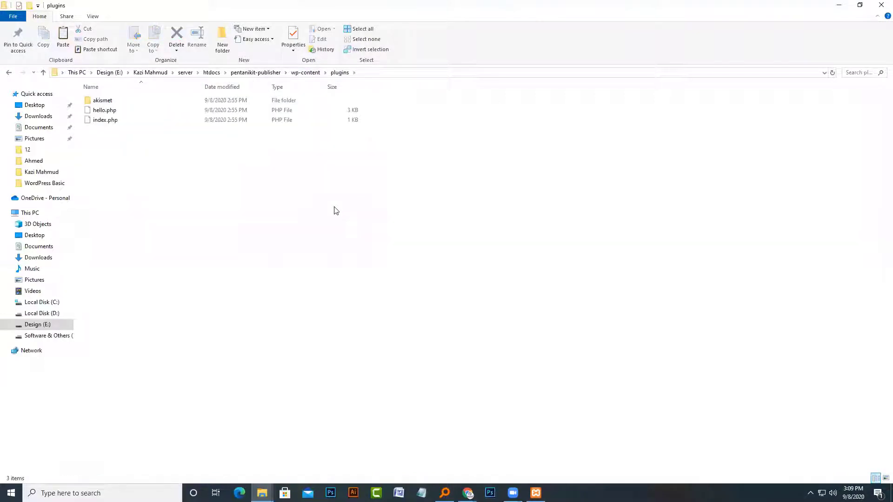
pyautogui.hotkey('ctrl', 'v')
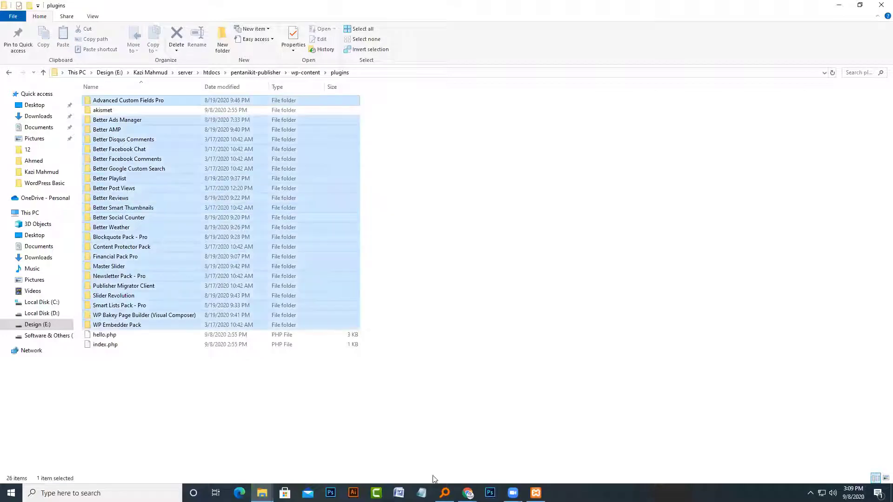
# Switch to Chrome and activate the Publisher theme from the WordPress dashboard's installed themes
pyautogui.moveTo(468, 492)
pyautogui.click(519, 449)
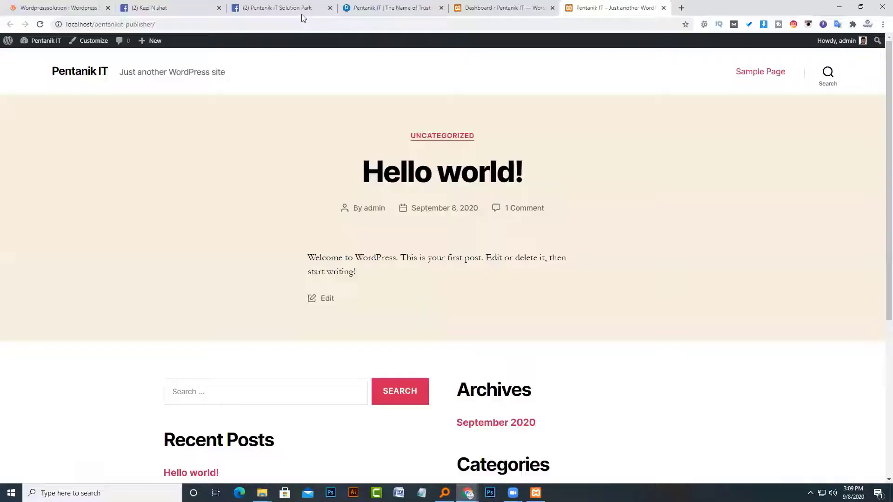
pyautogui.click(361, 3)
pyautogui.click(502, 7)
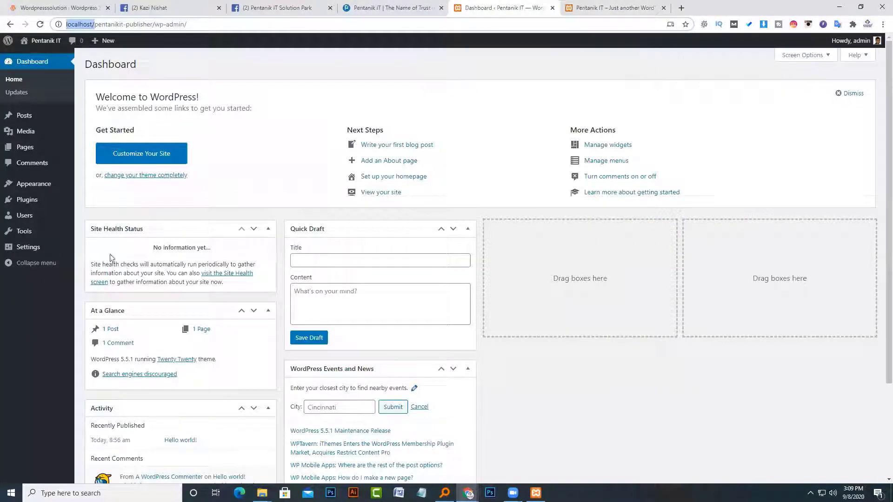
pyautogui.click(42, 184)
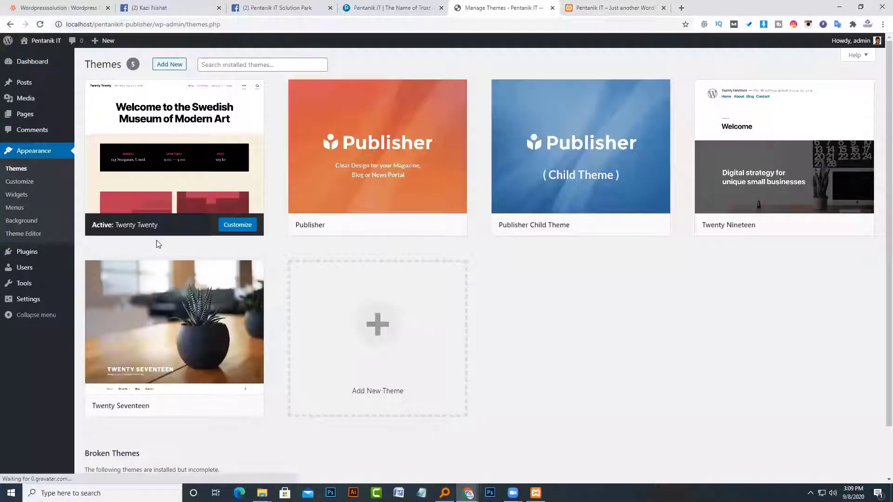
pyautogui.moveTo(455, 183)
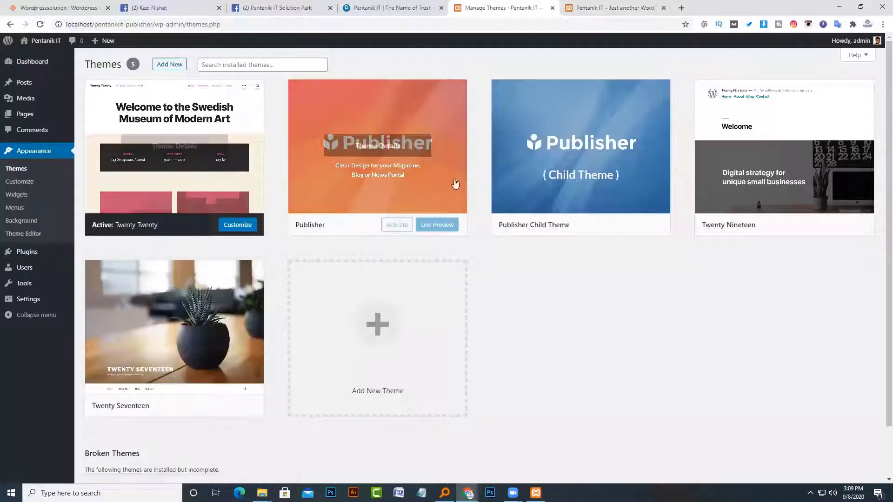
pyautogui.click(393, 225)
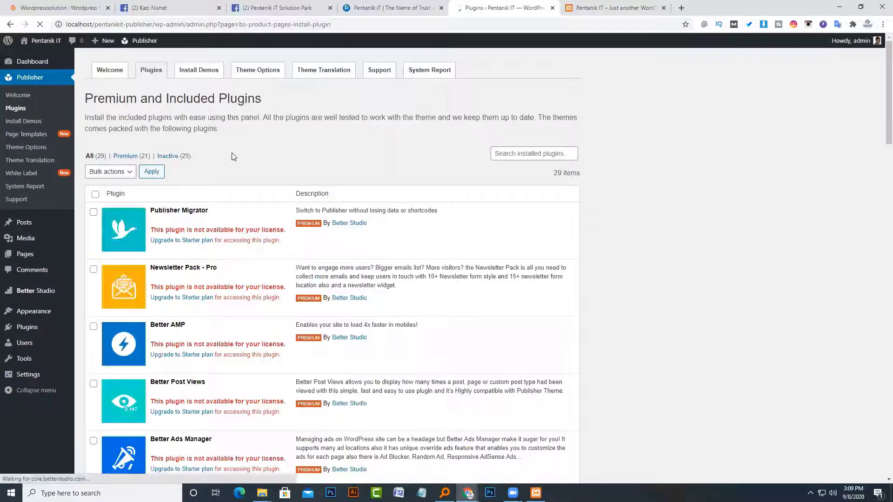
# Examine the Publisher theme's list of premium and included plugins and their license availability
pyautogui.scroll(-1, 232, 157)
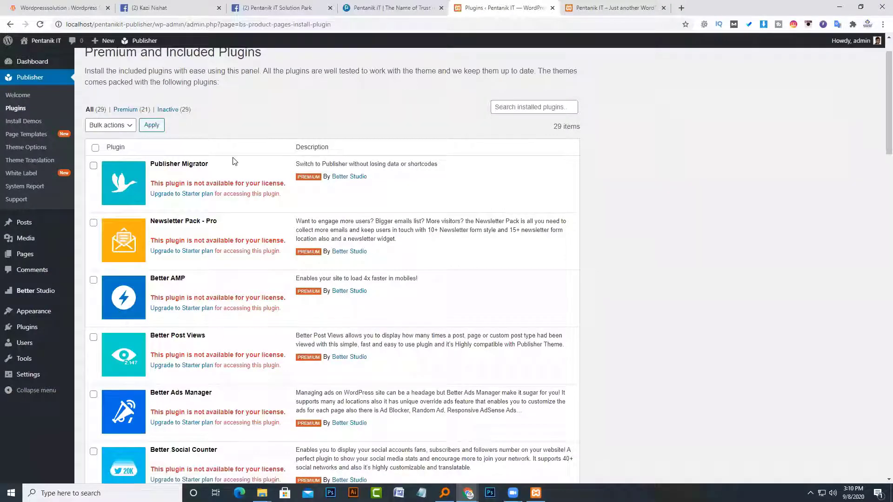
pyautogui.scroll(-2, 234, 162)
pyautogui.scroll(2, 235, 162)
pyautogui.moveTo(191, 183); pyautogui.dragTo(247, 183)
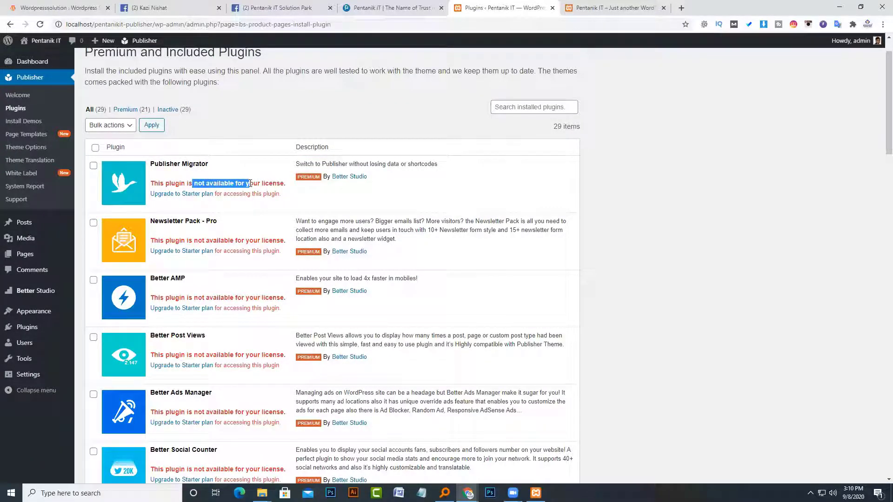
pyautogui.click(249, 183)
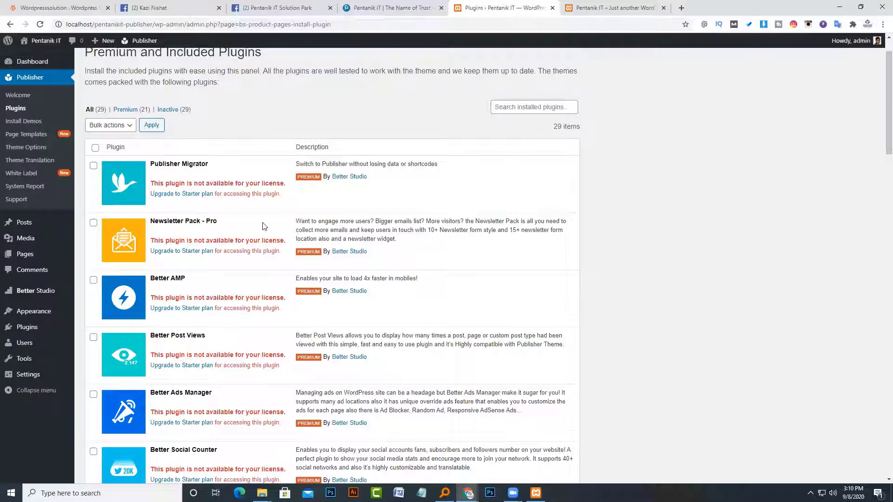
pyautogui.scroll(1, 265, 225)
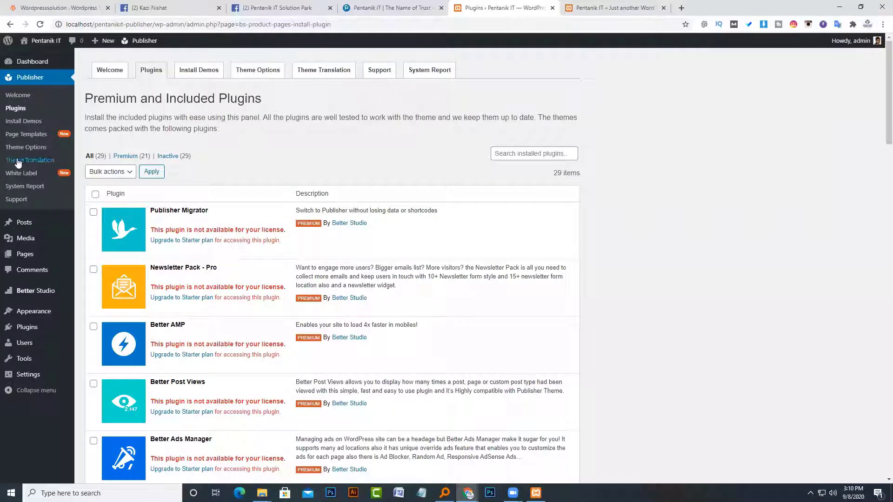
# Check WordPress's installed plugins list and inspect the contents of the Better Ads Manager and Better AMP folders in File Explorer
pyautogui.moveTo(79, 328)
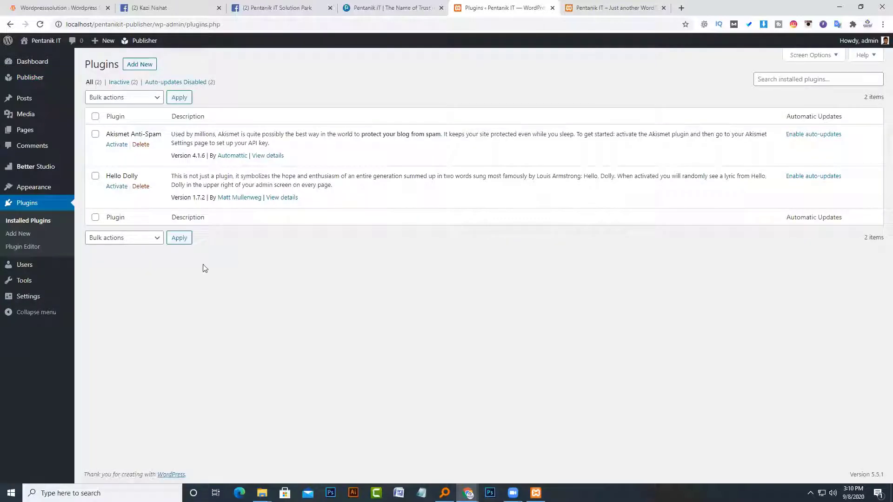
pyautogui.click(37, 222)
pyautogui.moveTo(262, 493)
pyautogui.click(134, 451)
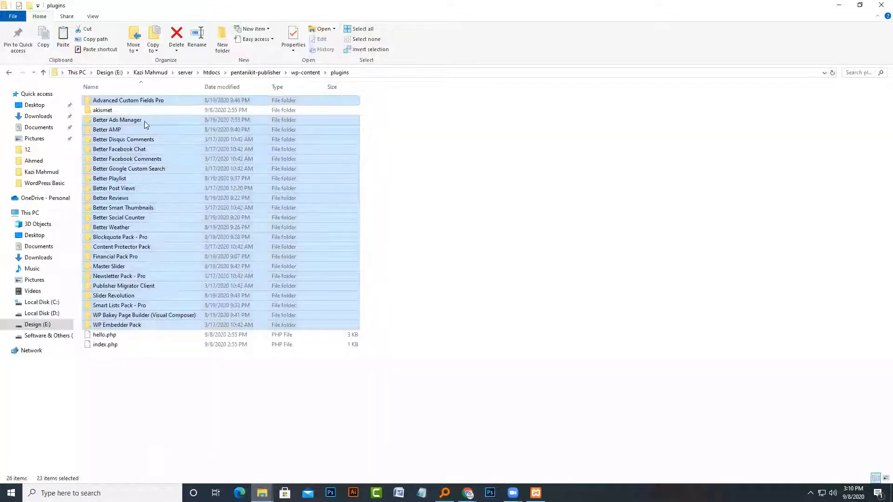
pyautogui.doubleClick(144, 122)
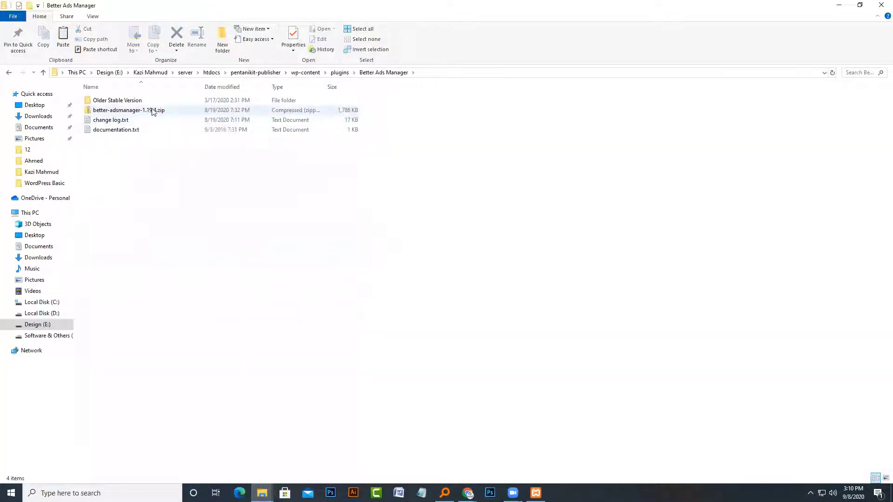
pyautogui.hotkey('alt', 'Left')
pyautogui.doubleClick(130, 129)
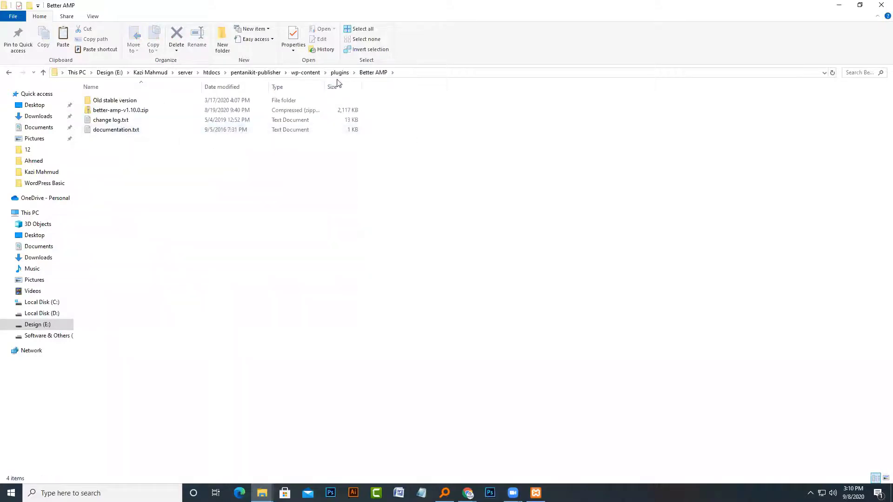
pyautogui.click(339, 72)
# Return to Chrome and open the Publisher theme's page of premium and included plugins
pyautogui.moveTo(468, 493)
pyautogui.click(418, 451)
pyautogui.moveTo(28, 77)
pyautogui.click(100, 105)
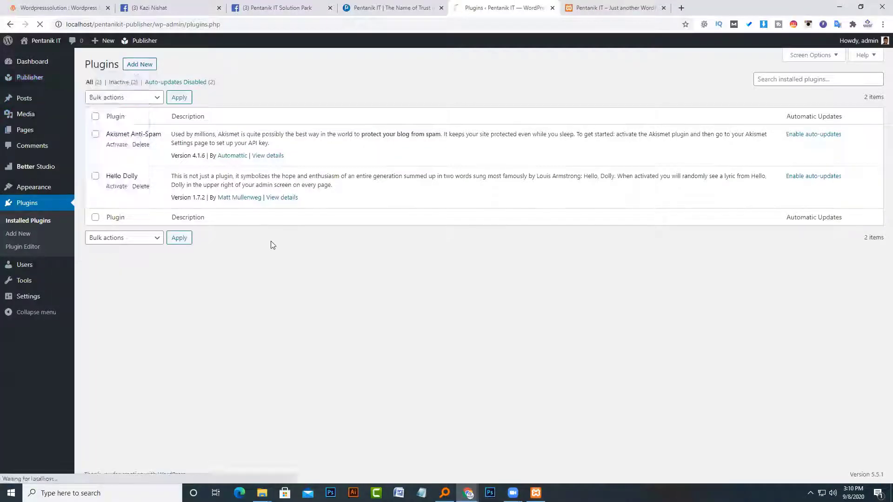
pyautogui.click(152, 74)
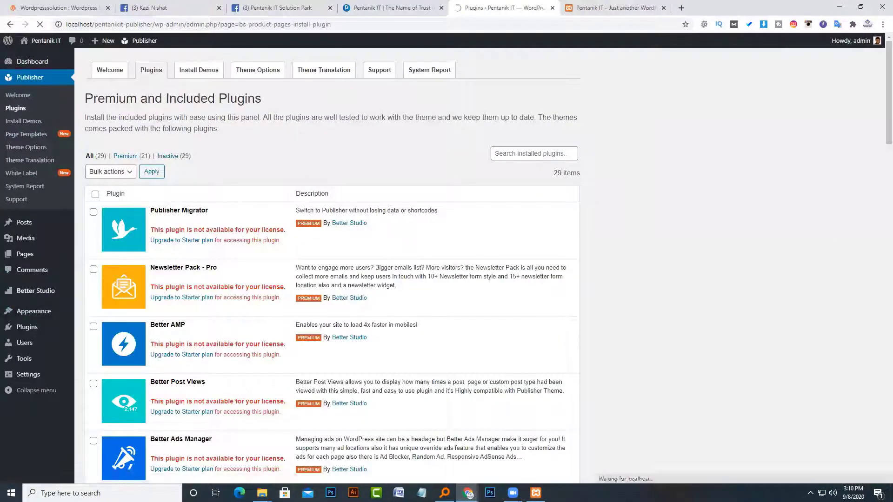
# Switch to File Explorer and delete the pasted plugin folders from wp-content/plugins, keeping akismet, hello.php and index.php
pyautogui.click(262, 493)
pyautogui.hotkey('ctrl', 'a')
pyautogui.keyDown('ctrl'); pyautogui.click(102, 110); pyautogui.keyUp('ctrl')
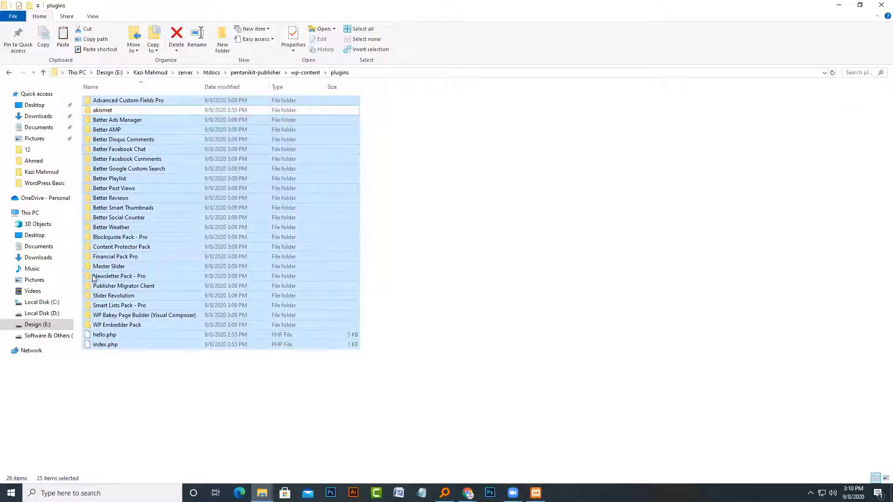
pyautogui.press('Delete')
# Switch to Chrome, then upload, install and activate the plugin from advanced-custom-fields-pro-5.9.0.zip
pyautogui.hotkey('alt', 'Tab')
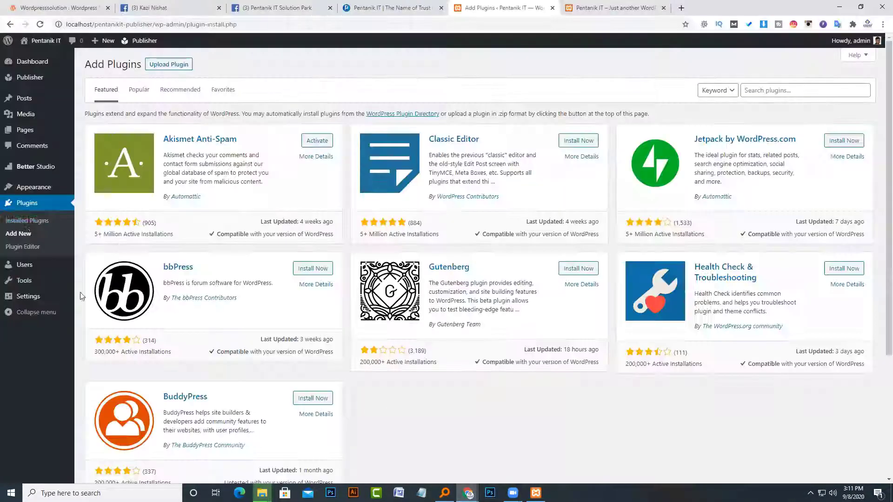
pyautogui.click(28, 220)
pyautogui.click(140, 64)
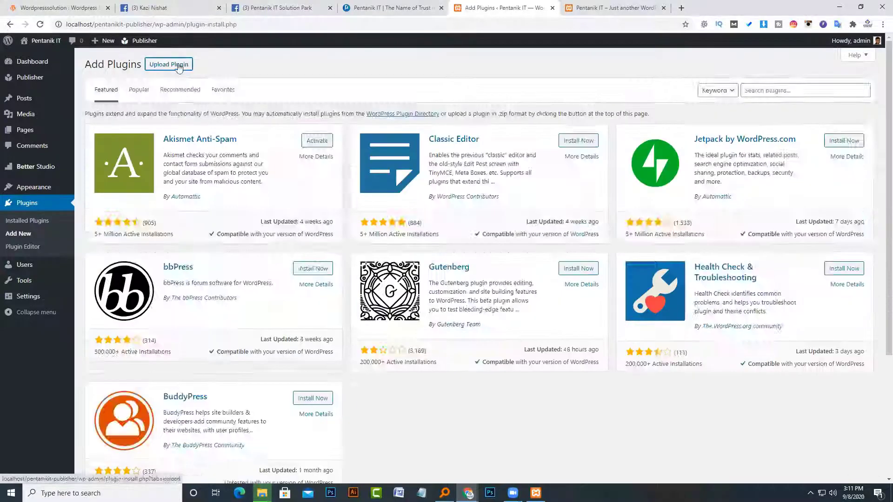
pyautogui.click(169, 64)
pyautogui.click(419, 148)
pyautogui.doubleClick(641, 321)
pyautogui.doubleClick(430, 317)
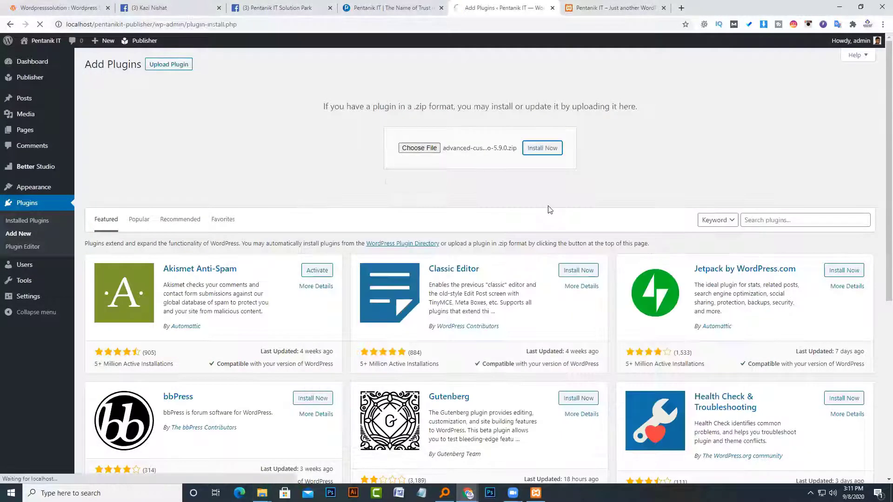
pyautogui.click(542, 148)
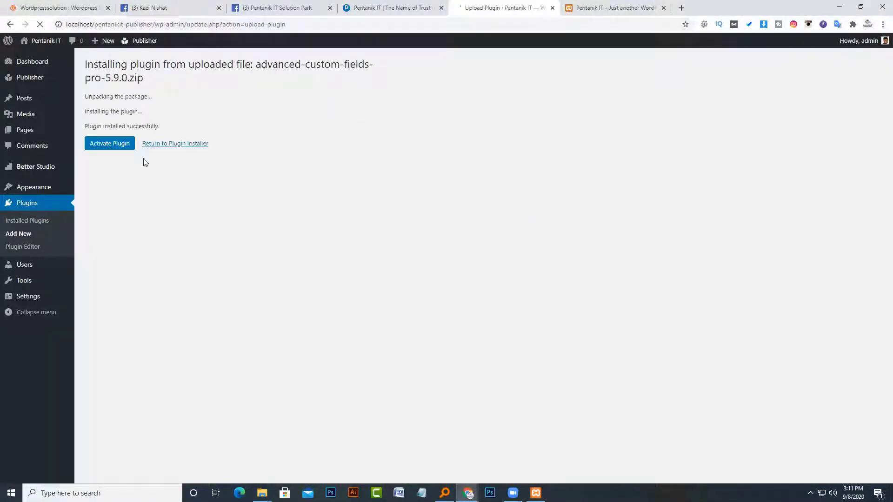
pyautogui.click(110, 144)
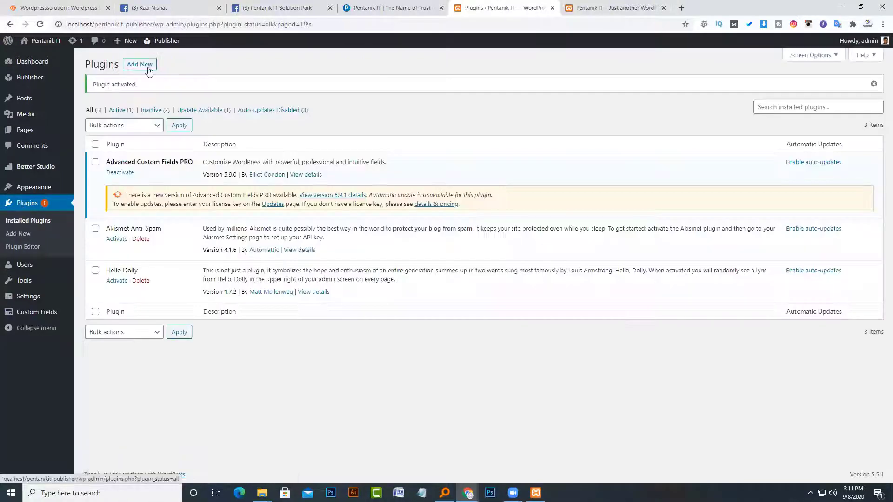
# Upload, install and activate the plugin from better-adsmanager-1.19.4.zip in the Better Ads Manager folder
pyautogui.click(147, 66)
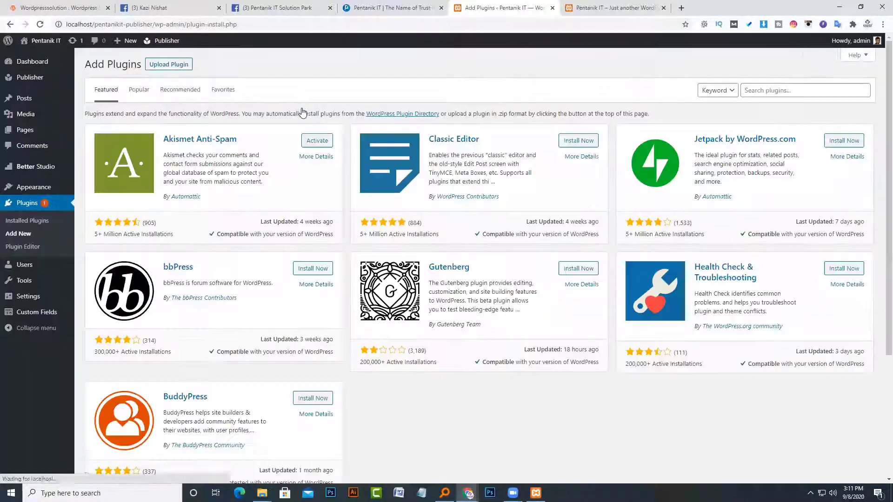
pyautogui.click(169, 64)
pyautogui.click(418, 148)
pyautogui.click(481, 221)
pyautogui.doubleClick(418, 275)
pyautogui.doubleClick(441, 273)
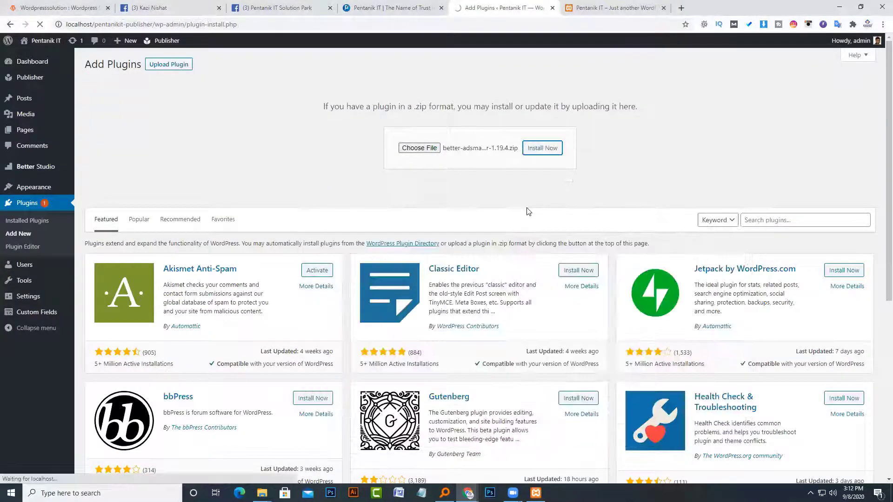
pyautogui.click(542, 148)
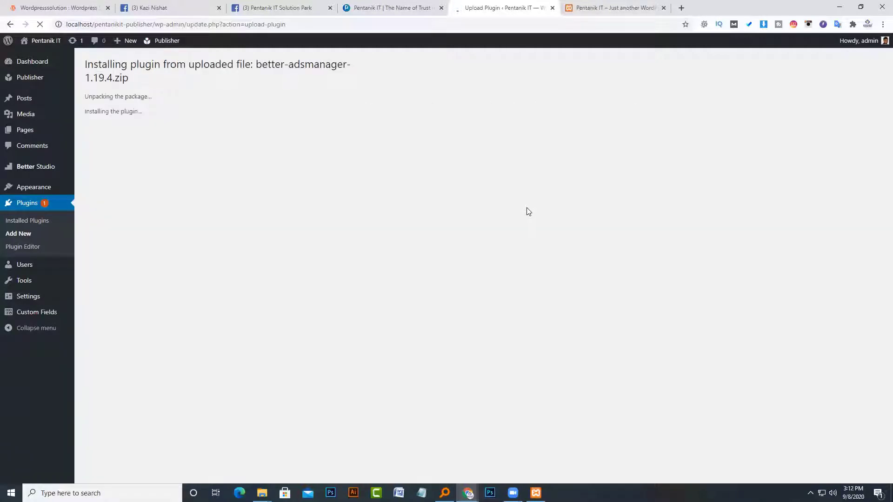
pyautogui.click(112, 144)
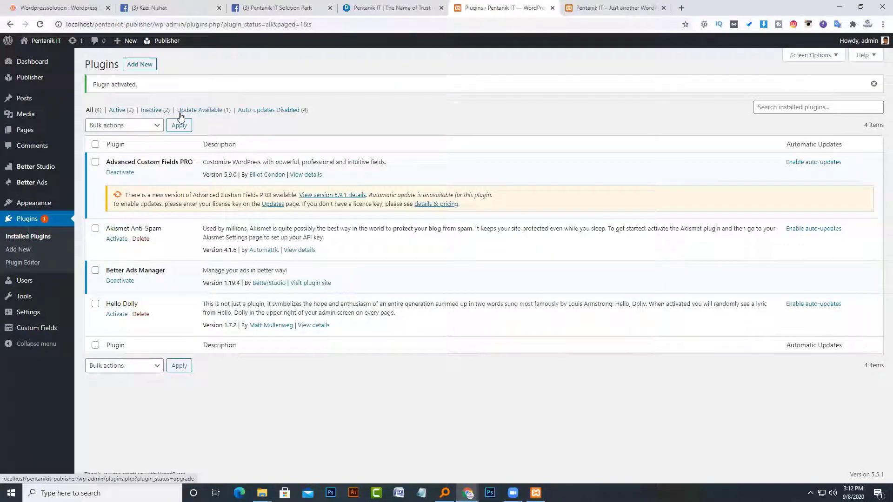
# Upload, install and activate the Better AMP plugin from better-amp-v1.10.0.zip
pyautogui.click(140, 64)
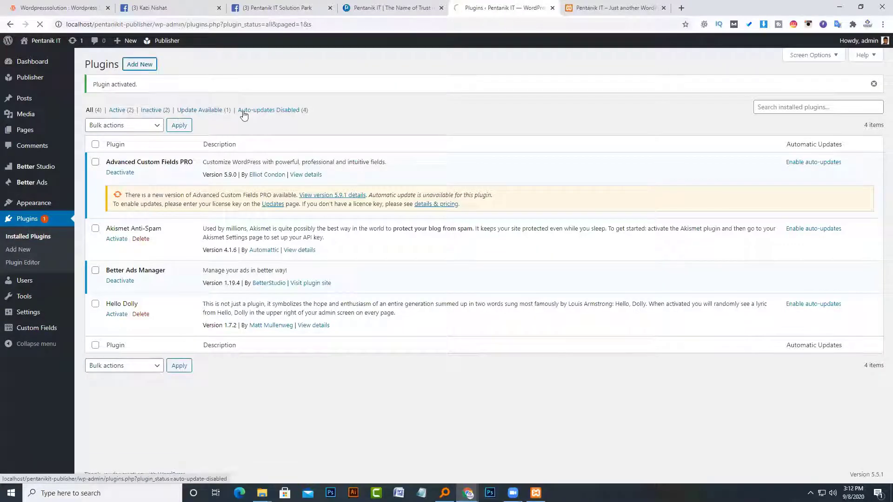
pyautogui.click(168, 64)
pyautogui.click(419, 148)
pyautogui.doubleClick(409, 269)
pyautogui.click(542, 148)
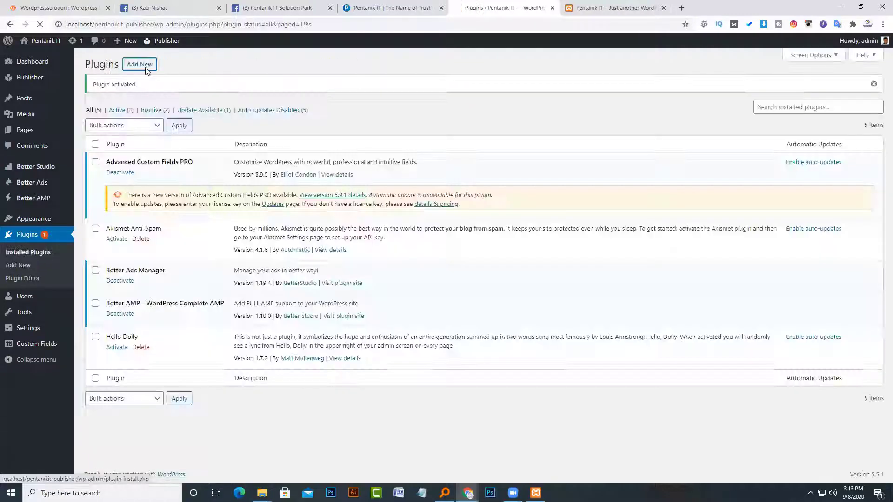
pyautogui.click(139, 64)
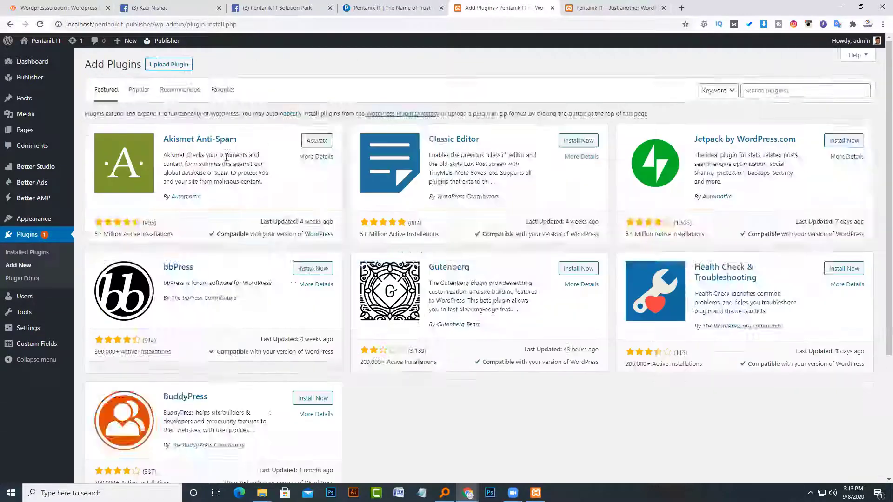
pyautogui.click(169, 64)
pyautogui.click(419, 148)
pyautogui.click(541, 220)
pyautogui.doubleClick(445, 296)
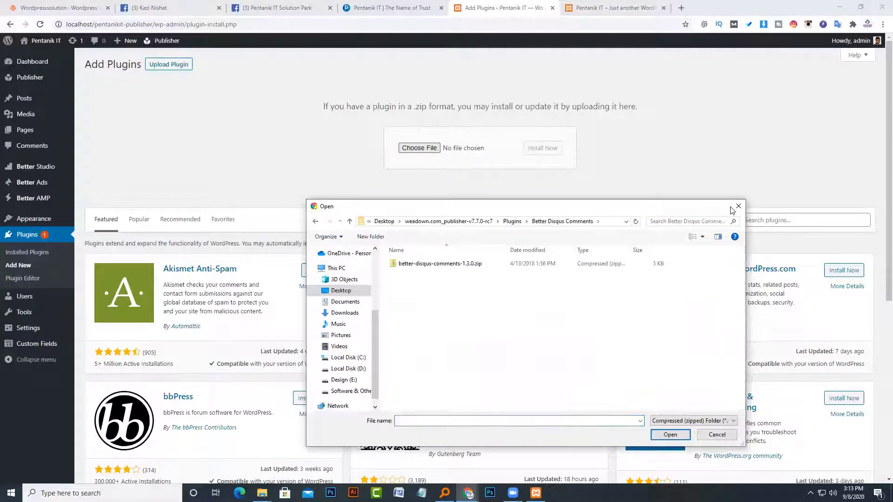
pyautogui.press('Escape')
# Switch to File Explorer and copy better-disqus-comments-1.3.0.zip from the extracted package into wp-content/plugins
pyautogui.moveTo(262, 493)
pyautogui.click(149, 446)
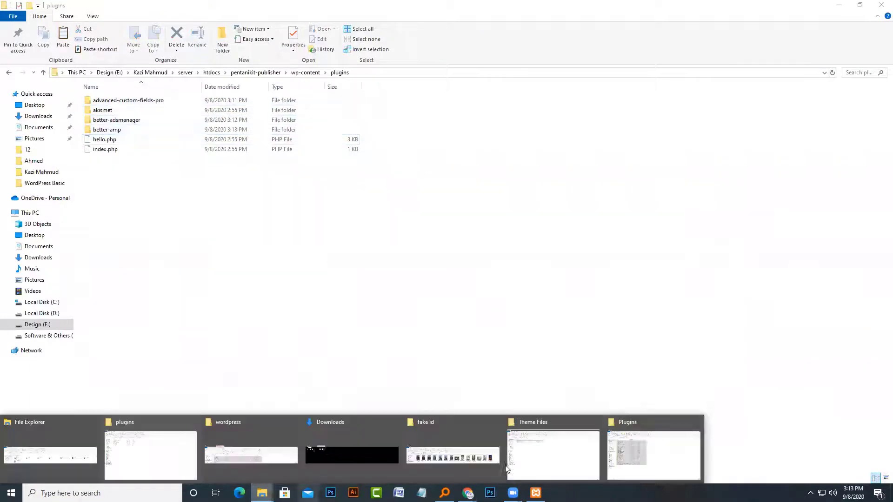
pyautogui.click(654, 454)
pyautogui.moveTo(741, 116); pyautogui.dragTo(232, 209)
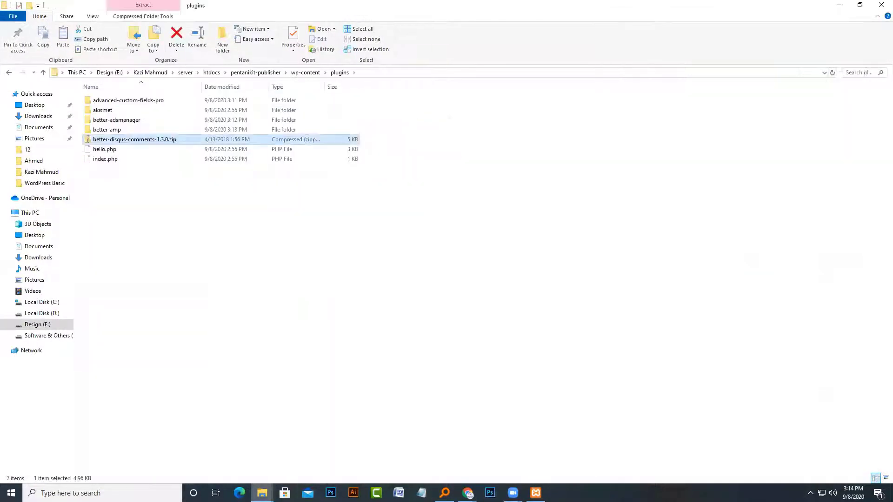
# Arrange both folder windows side by side and copy the Better Facebook Chat, Facebook Comments and Google Custom Search zips into wp-content/plugins
pyautogui.click(859, 5)
pyautogui.press('super+d')
pyautogui.click(262, 493)
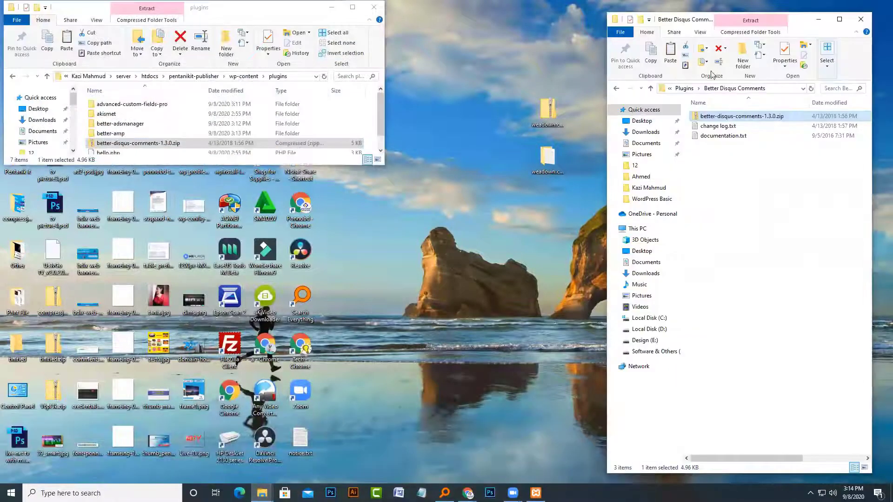
pyautogui.moveTo(586, 125); pyautogui.dragTo(279, 195)
pyautogui.click(630, 88)
pyautogui.doubleClick(582, 165)
pyautogui.click(630, 88)
pyautogui.doubleClick(584, 174)
pyautogui.moveTo(585, 116); pyautogui.dragTo(279, 195)
# Copy better-playlist-1.5.0.zip, better-post-views-1.6.0-rc1.zip and better-reviews-1.4.9.zip from their package folders into wp-content/plugins
pyautogui.click(630, 88)
pyautogui.doubleClick(565, 184)
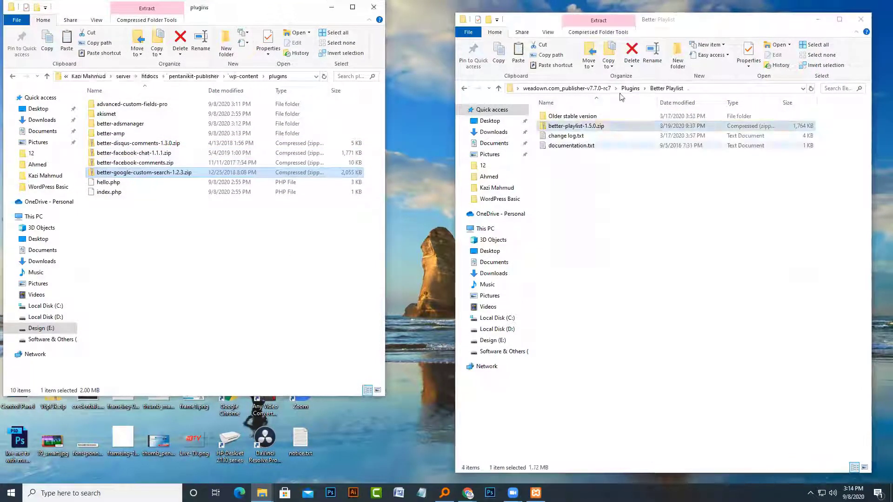
pyautogui.moveTo(585, 126); pyautogui.dragTo(279, 196)
pyautogui.click(630, 88)
pyautogui.doubleClick(569, 193)
pyautogui.moveTo(586, 126); pyautogui.dragTo(233, 204)
pyautogui.click(630, 88)
pyautogui.doubleClick(566, 203)
pyautogui.moveTo(576, 126); pyautogui.dragTo(279, 219)
# Copy better-smart-thumbnails-v1.0.0.zip, better-social-counter-v1.13.1.zip and better-weather-v3.3.0.zip from their package folders into wp-content/plugins
pyautogui.click(630, 89)
pyautogui.doubleClick(572, 213)
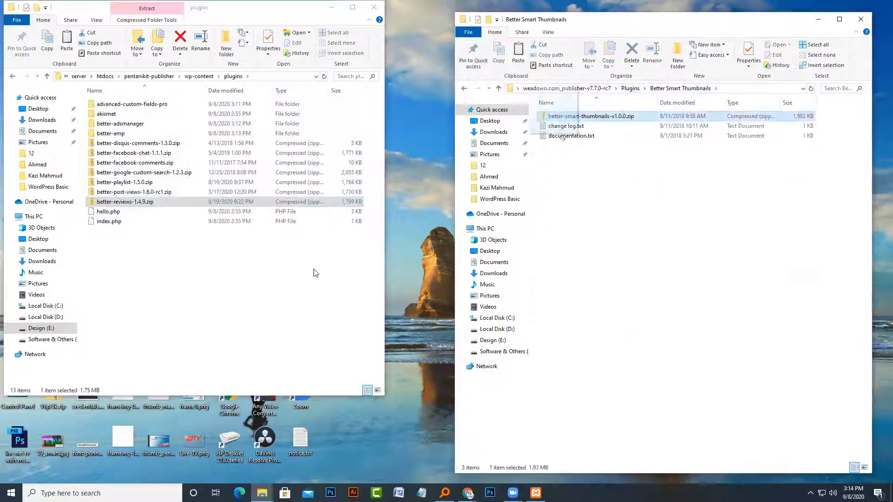
pyautogui.click(630, 88)
pyautogui.doubleClick(572, 223)
pyautogui.moveTo(586, 126); pyautogui.dragTo(233, 223)
pyautogui.click(630, 88)
pyautogui.doubleClick(572, 233)
# Copy blockquote-pack-pro-1.3.3.zip, content-protector-pack-1.1.1.zip and financial-pack-pro-1.4.0.zip from their package folders into wp-content/plugins
pyautogui.click(630, 88)
pyautogui.doubleClick(572, 242)
pyautogui.moveTo(579, 125); pyautogui.dragTo(319, 291)
pyautogui.click(630, 88)
pyautogui.doubleClick(572, 253)
pyautogui.doubleClick(577, 262)
pyautogui.click(630, 89)
pyautogui.moveTo(581, 135); pyautogui.dragTo(260, 297)
# Copy masterslider-3.3.0.zip and newsletter-pack-pro-1.2.1.zip from their package folders into wp-content/plugins
pyautogui.doubleClick(572, 272)
pyautogui.click(630, 88)
pyautogui.doubleClick(572, 281)
pyautogui.moveTo(584, 145); pyautogui.dragTo(233, 298)
# Copy wp-migrator-client-1.1.0.zip and revslider-6.2.21.zip from their package folders into wp-content/plugins
pyautogui.click(630, 88)
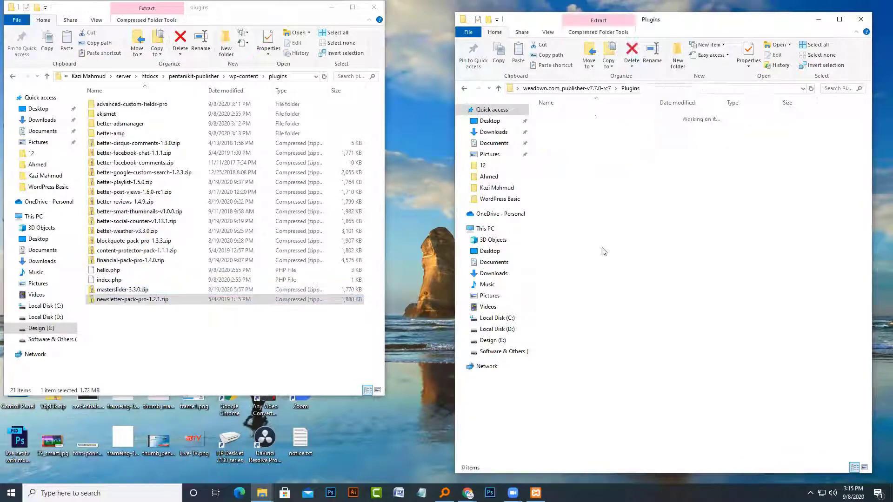
pyautogui.doubleClick(572, 291)
pyautogui.click(630, 89)
pyautogui.doubleClick(572, 302)
pyautogui.moveTo(572, 145); pyautogui.dragTo(233, 318)
# Copy smart-lists-pack-pro-1.4.2.zip, js_composer-6.2.0.zip and wp-embedder-pack-1.2.2.zip from their package folders into wp-content/plugins
pyautogui.click(630, 88)
pyautogui.doubleClick(572, 311)
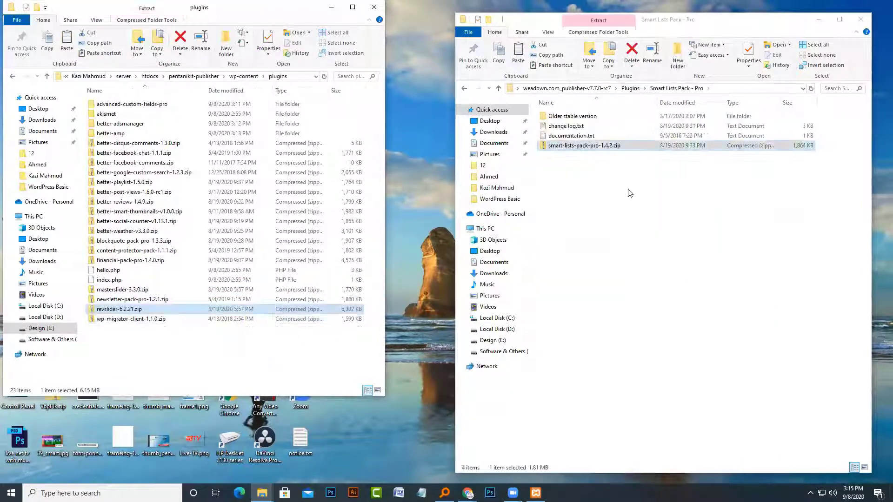
pyautogui.click(630, 89)
pyautogui.doubleClick(572, 320)
pyautogui.moveTo(581, 136); pyautogui.dragTo(233, 289)
pyautogui.click(630, 89)
pyautogui.doubleClick(572, 330)
pyautogui.moveTo(314, 365); pyautogui.dragTo(313, 365)
# Close the package folder window, then maximize the wp-content/plugins window and sort its contents by type
pyautogui.click(860, 19)
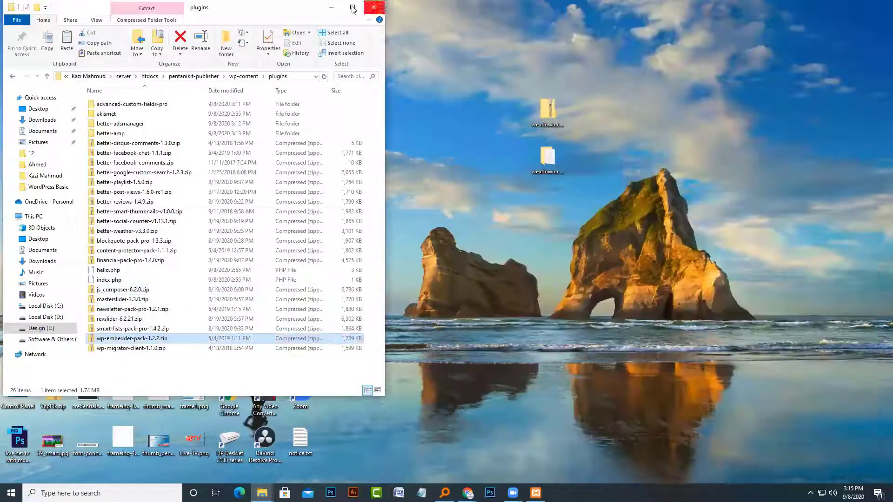
pyautogui.click(352, 7)
pyautogui.rightClick(443, 214)
pyautogui.moveTo(465, 224)
pyautogui.click(578, 252)
# Extract all the copied plugin zip archives inside wp-content/plugins and delete the archives
pyautogui.moveTo(393, 353); pyautogui.dragTo(190, 155)
pyautogui.rightClick(191, 154)
pyautogui.click(401, 269)
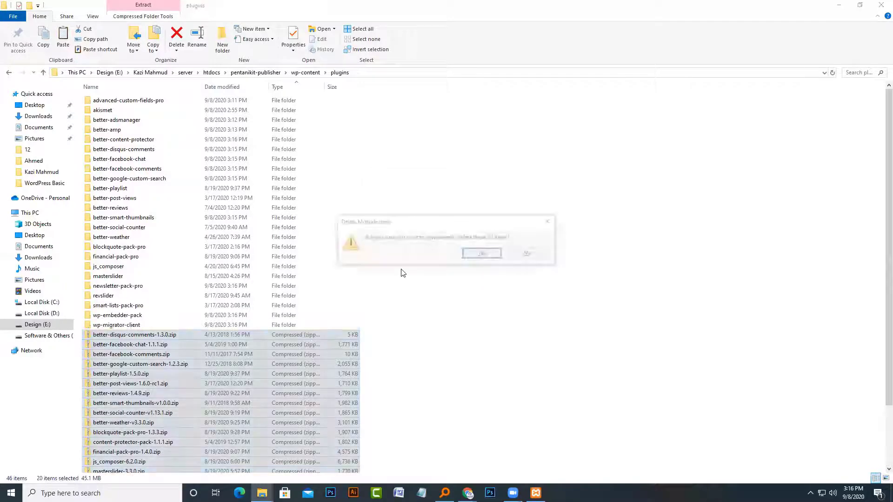
# Switch to Chrome, activate all the inactive plugins in WordPress and return to the installed plugins list
pyautogui.click(467, 493)
pyautogui.click(499, 7)
pyautogui.click(37, 260)
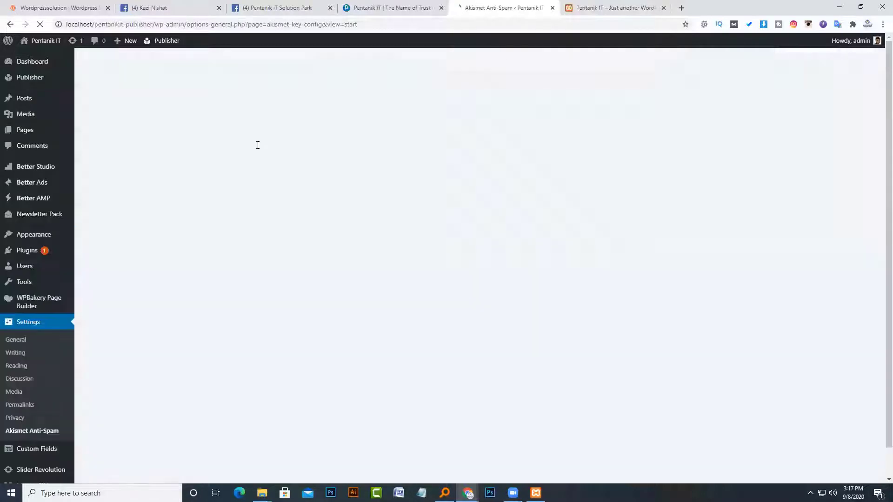
pyautogui.click(27, 249)
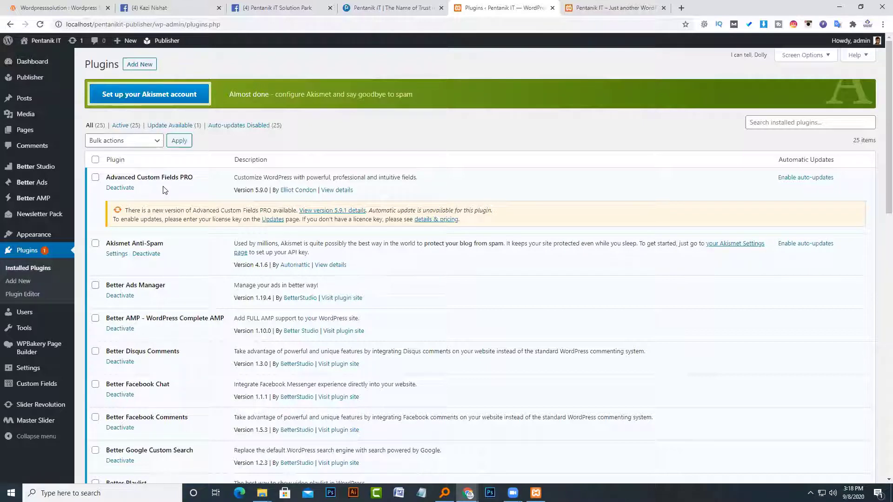
# Review the full installed plugins list and open the Publisher theme's Install Demos page
pyautogui.scroll(-1, 148, 237)
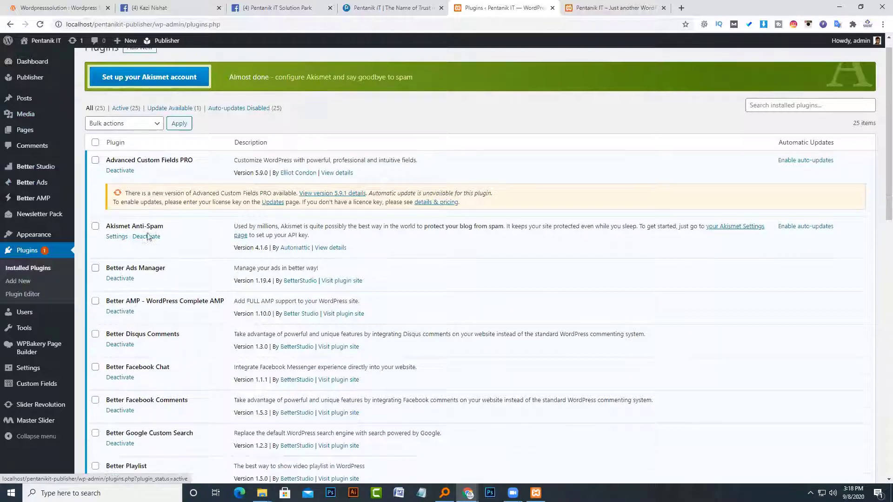
pyautogui.scroll(-15, 147, 251)
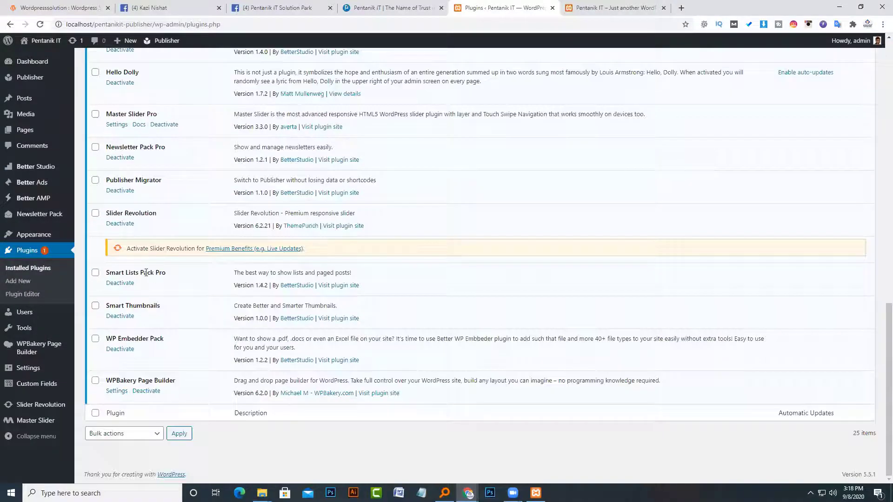
pyautogui.scroll(15, 146, 273)
pyautogui.moveTo(53, 78)
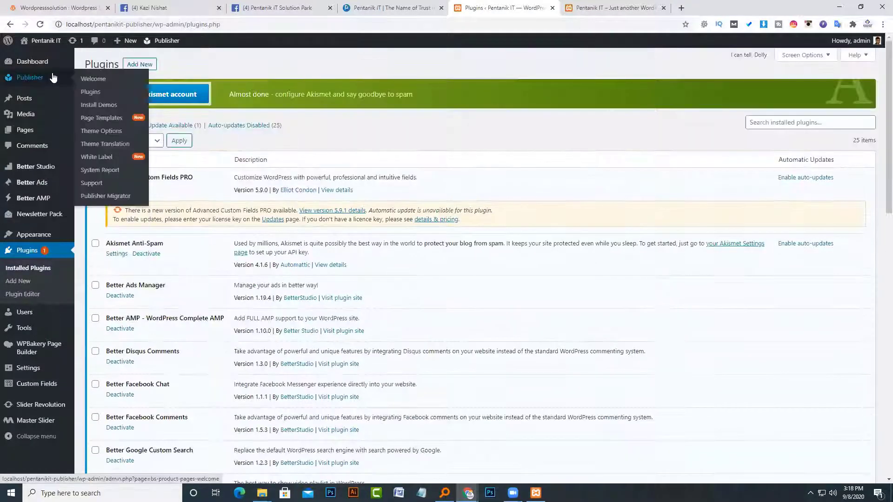
pyautogui.click(112, 106)
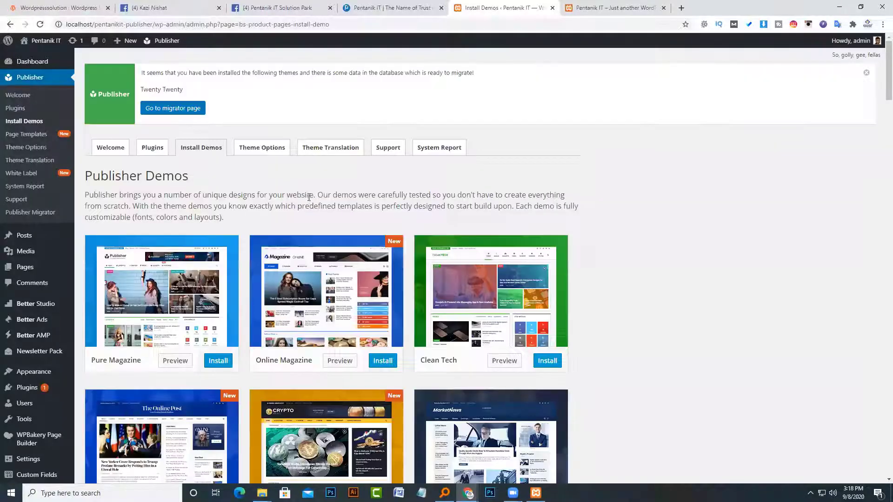
# Browse the available Publisher demos, open the Online Magazine demo's preview and examine its page layout
pyautogui.scroll(-2, 511, 207)
pyautogui.scroll(-5, 502, 217)
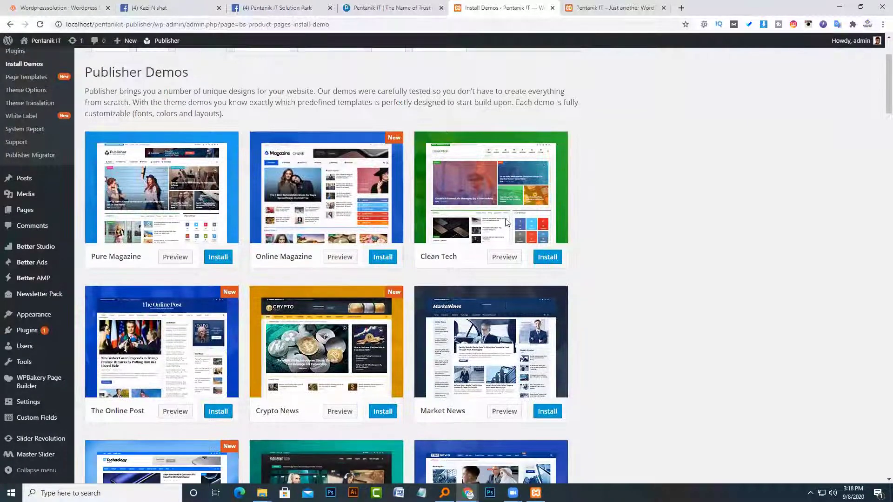
pyautogui.scroll(4, 497, 223)
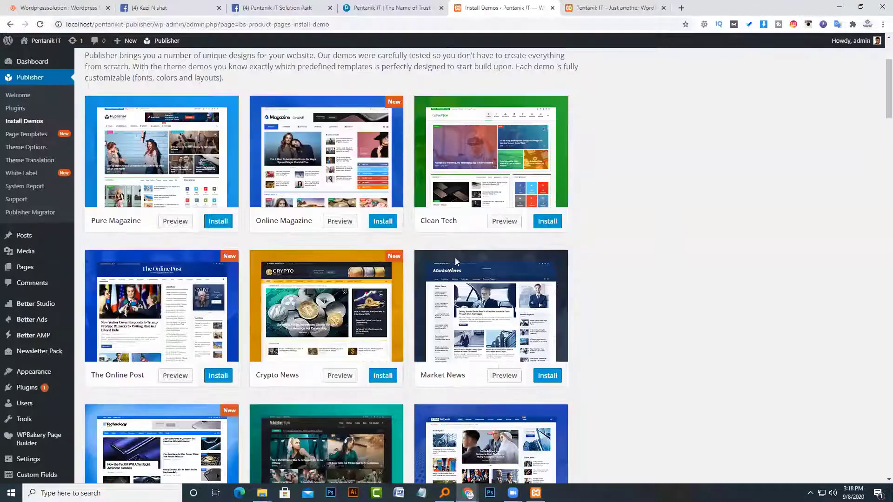
pyautogui.scroll(-5, 454, 258)
pyautogui.scroll(5, 354, 169)
pyautogui.click(341, 222)
pyautogui.click(523, 4)
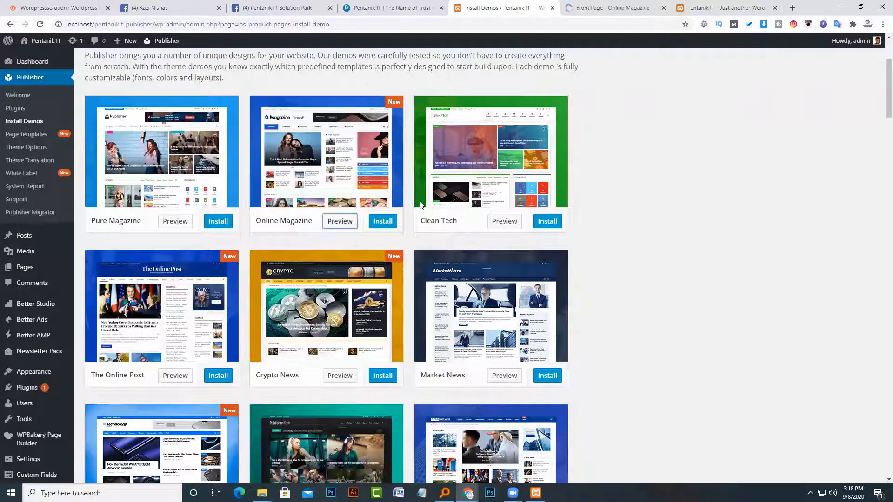
pyautogui.click(612, 8)
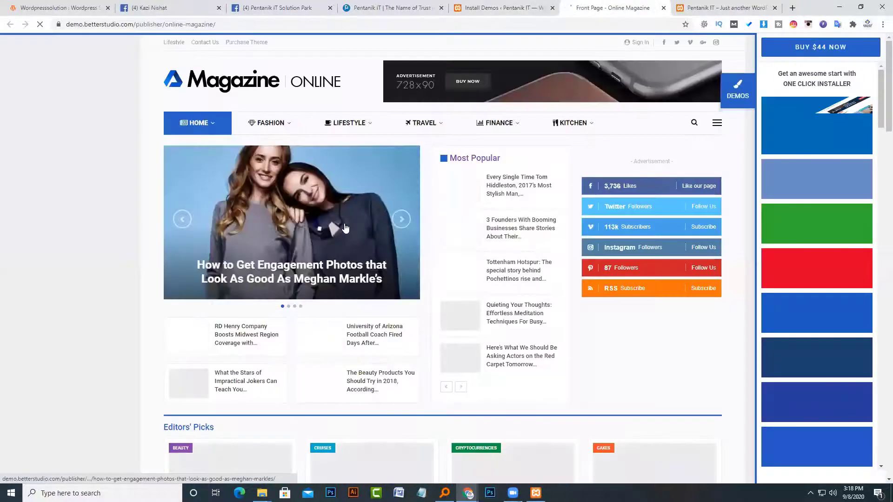
pyautogui.scroll(-5, 346, 234)
pyautogui.scroll(5, 346, 232)
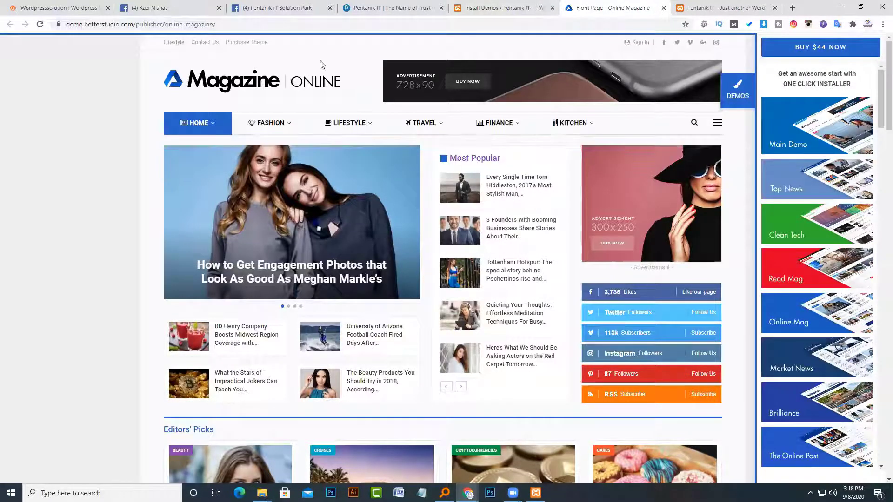
# Return to the Install Demos page and import the Online Magazine demo with its content included
pyautogui.click(535, 8)
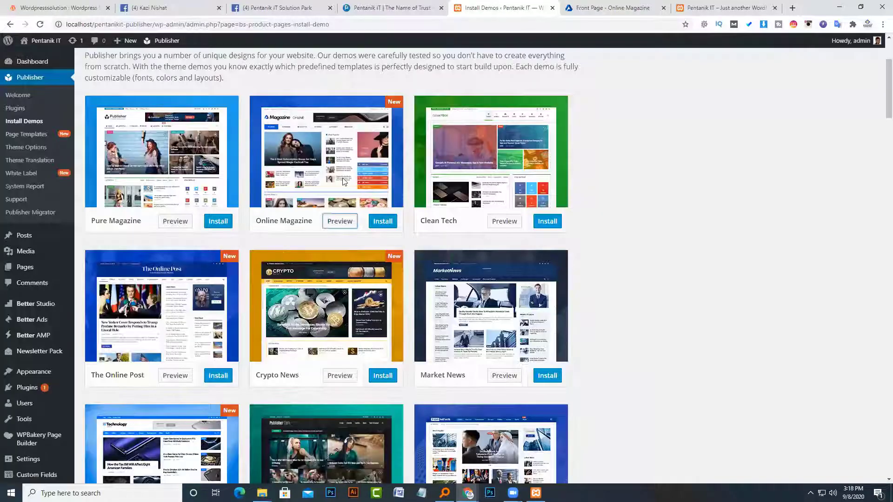
pyautogui.click(382, 221)
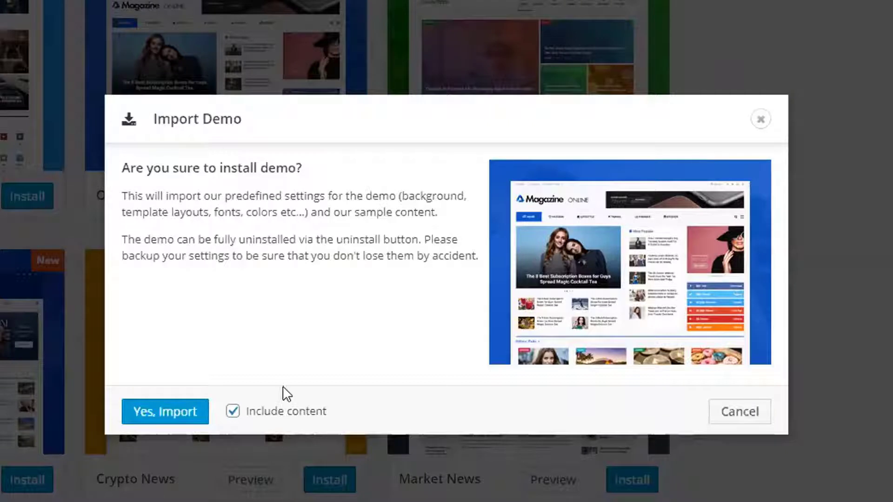
pyautogui.click(248, 412)
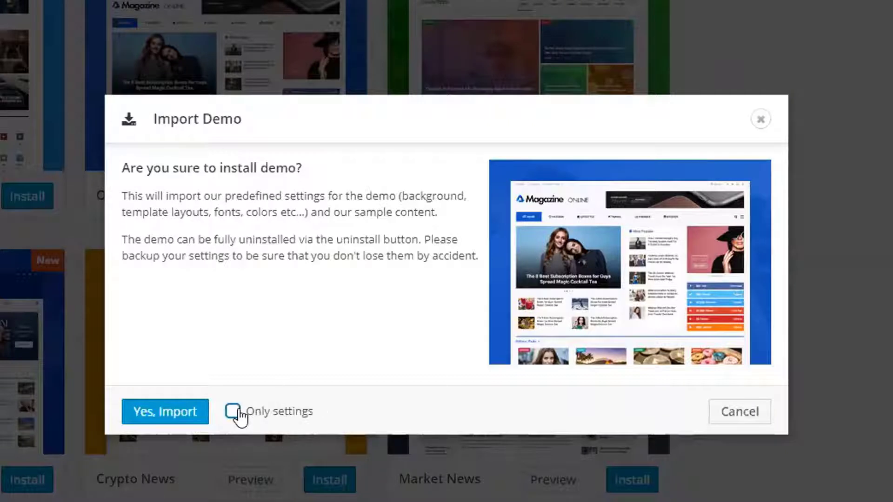
pyautogui.click(233, 416)
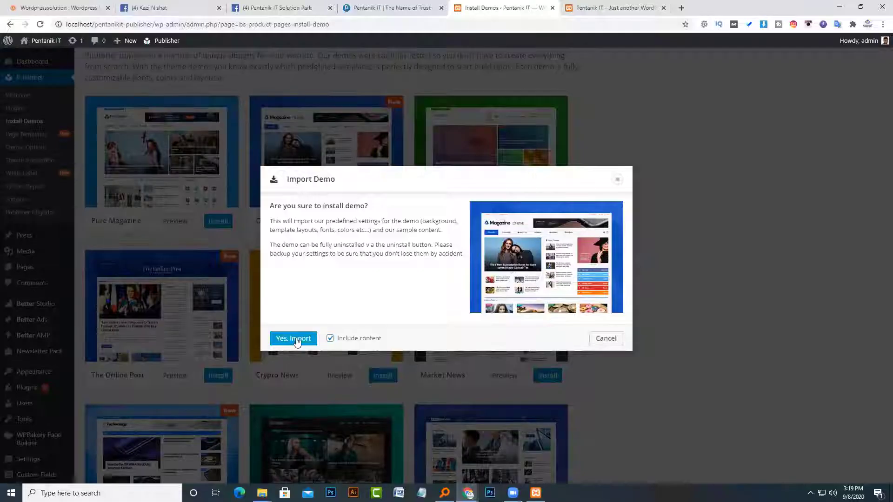
pyautogui.click(168, 414)
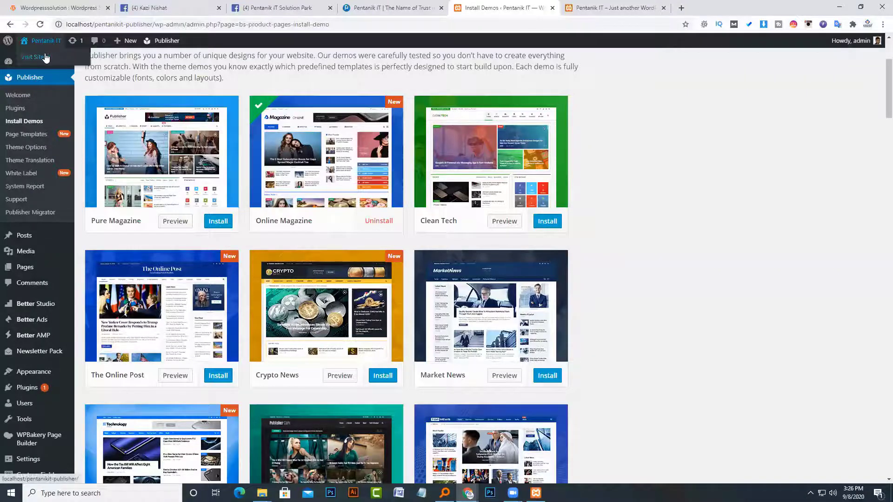
# Open the local site in a new browser tab and examine its homepage sections, navigation submenus and footer
pyautogui.middleClick(37, 57)
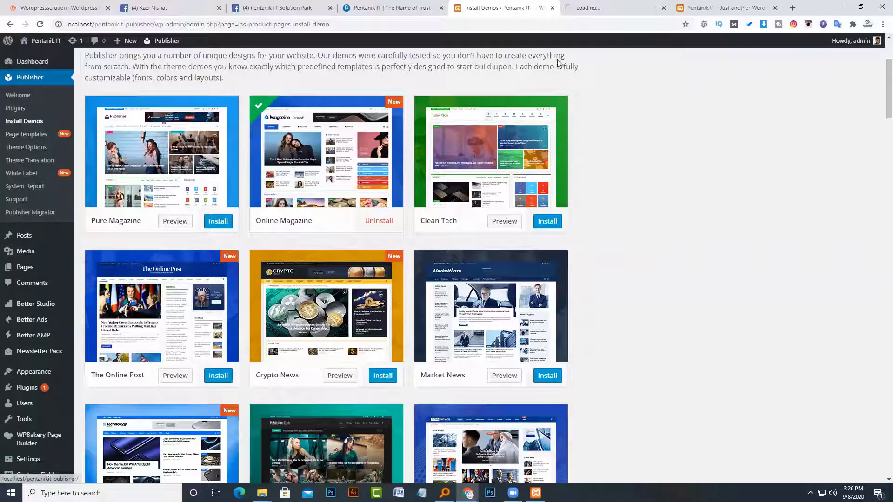
pyautogui.click(593, 6)
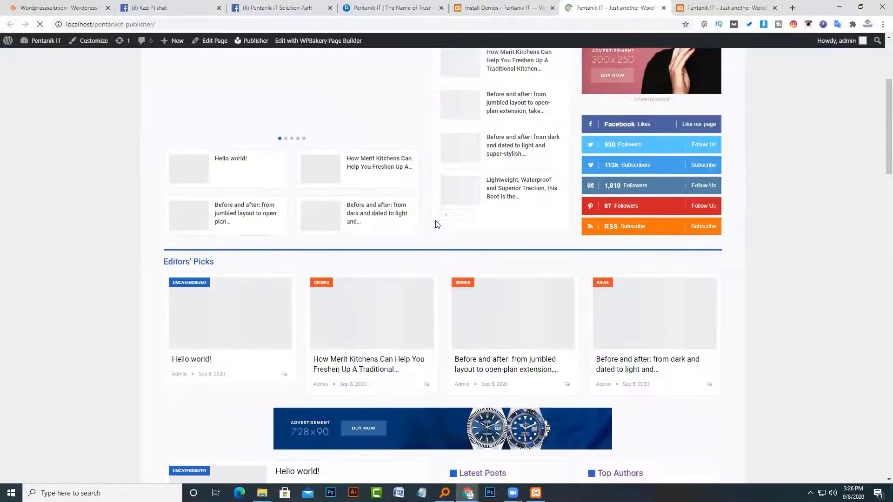
pyautogui.scroll(-10, 432, 232)
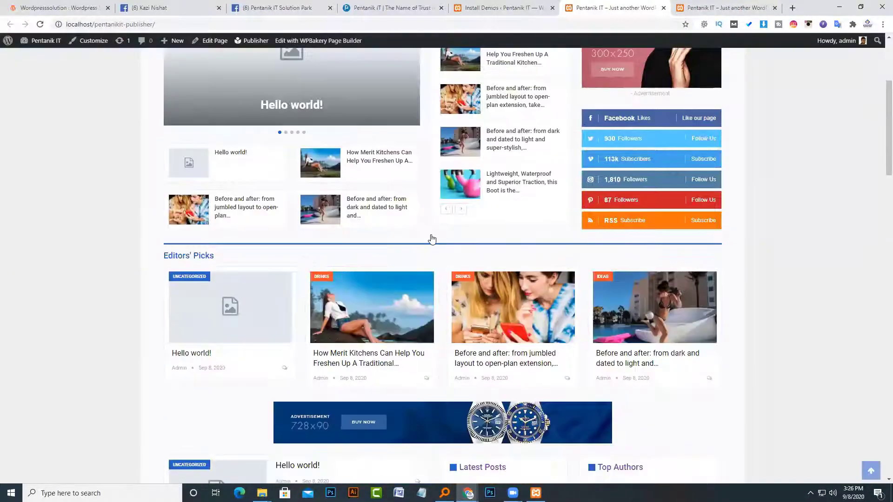
pyautogui.scroll(-13, 432, 240)
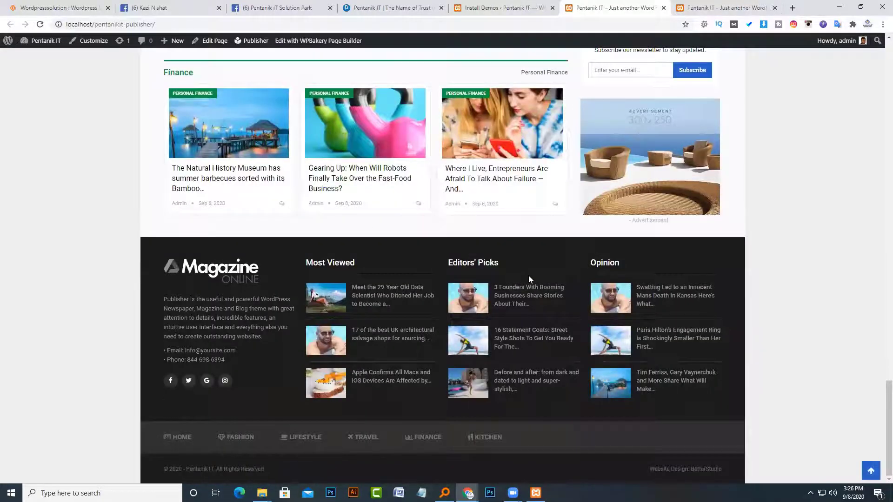
pyautogui.scroll(10, 528, 275)
pyautogui.scroll(12, 528, 275)
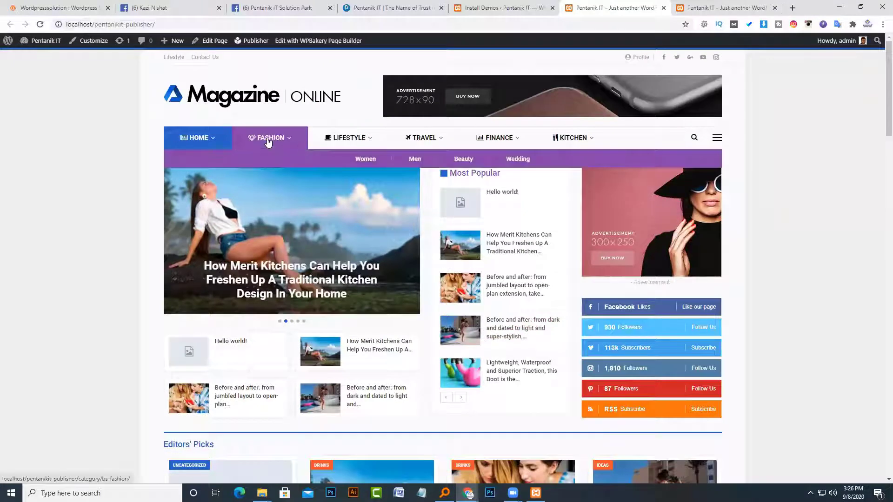
pyautogui.moveTo(340, 139)
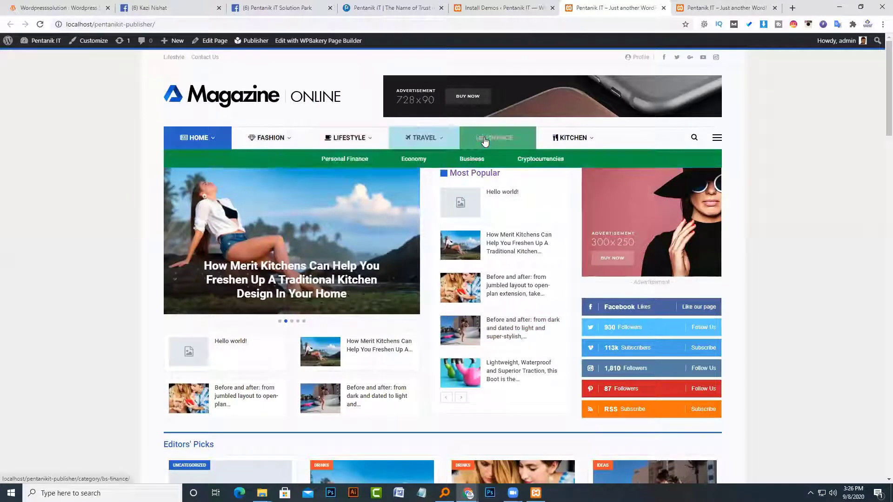
pyautogui.moveTo(556, 137)
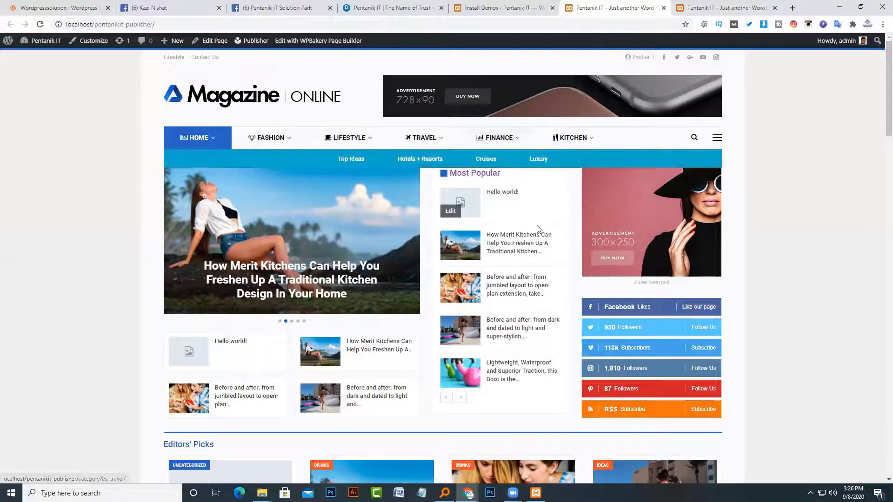
pyautogui.scroll(-5, 530, 242)
pyautogui.scroll(-20, 529, 247)
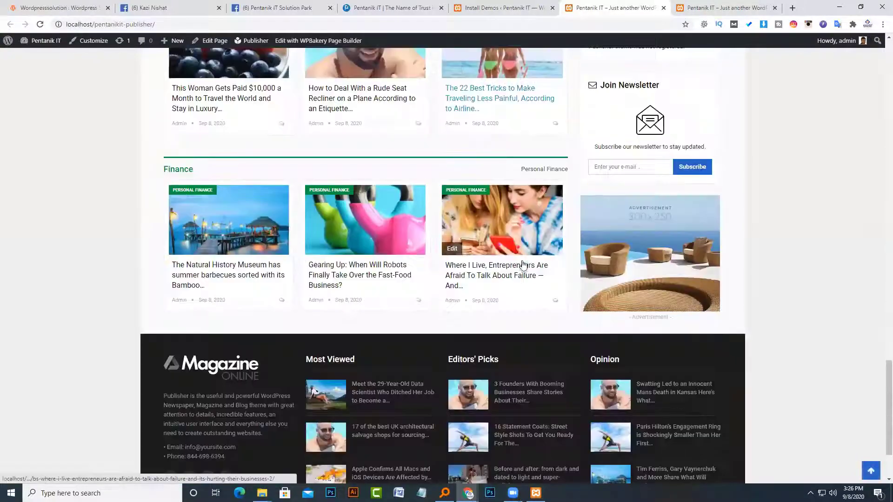
pyautogui.scroll(20, 524, 261)
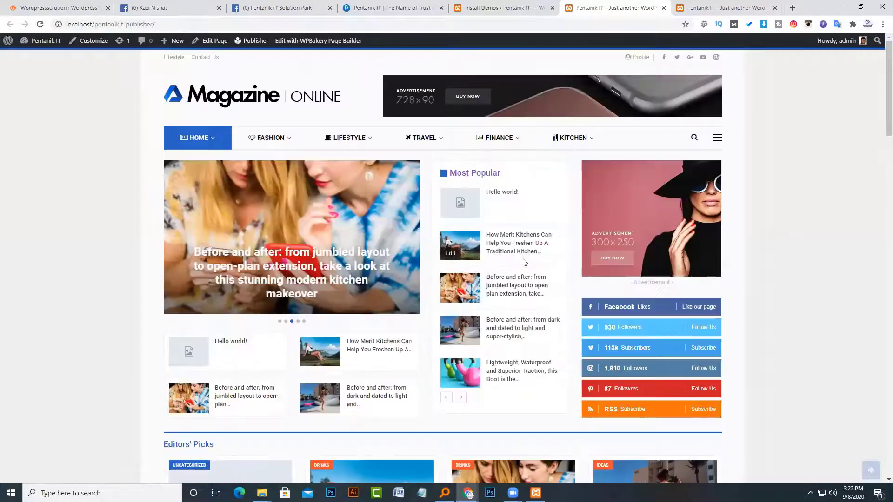
# Go back to the WordPress admin and open the Publisher theme's Theme Options page
pyautogui.click(465, 6)
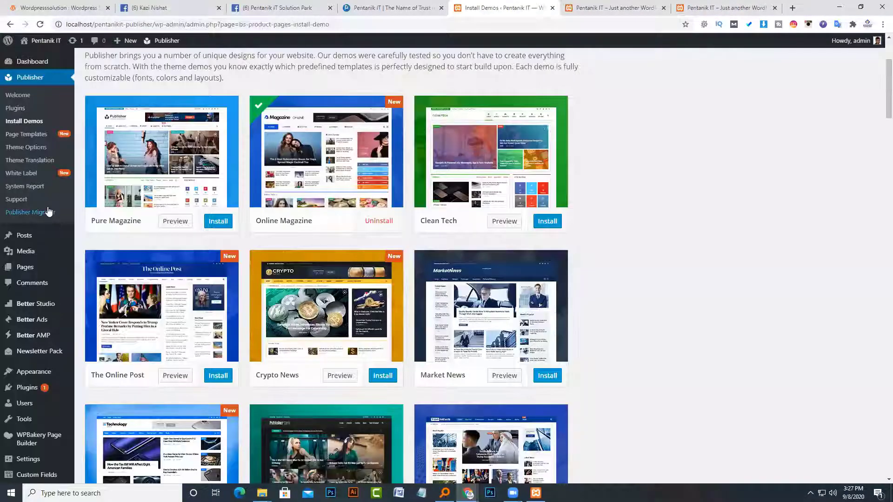
pyautogui.scroll(2, 14, 186)
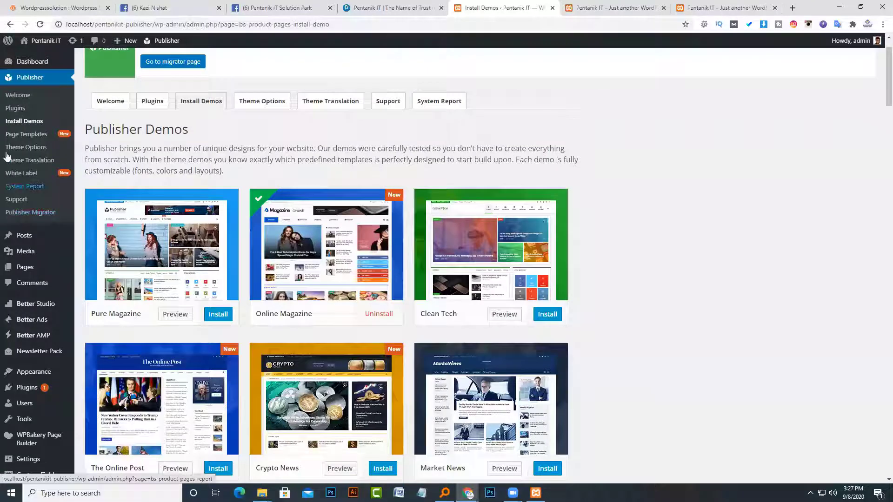
pyautogui.click(41, 148)
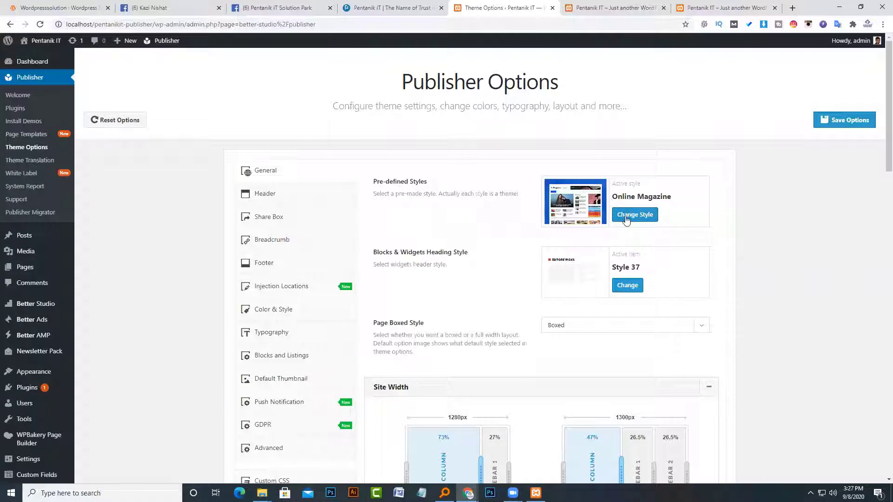
# Adjust the two-column site width in the General options to about 71% main column and 29% sidebar
pyautogui.scroll(-4, 493, 217)
pyautogui.scroll(4, 495, 218)
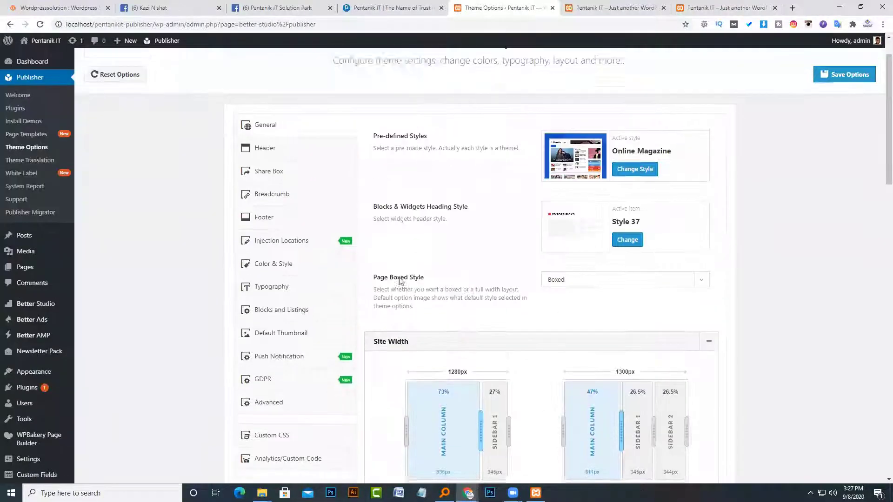
pyautogui.scroll(-4, 511, 279)
pyautogui.scroll(-5, 445, 328)
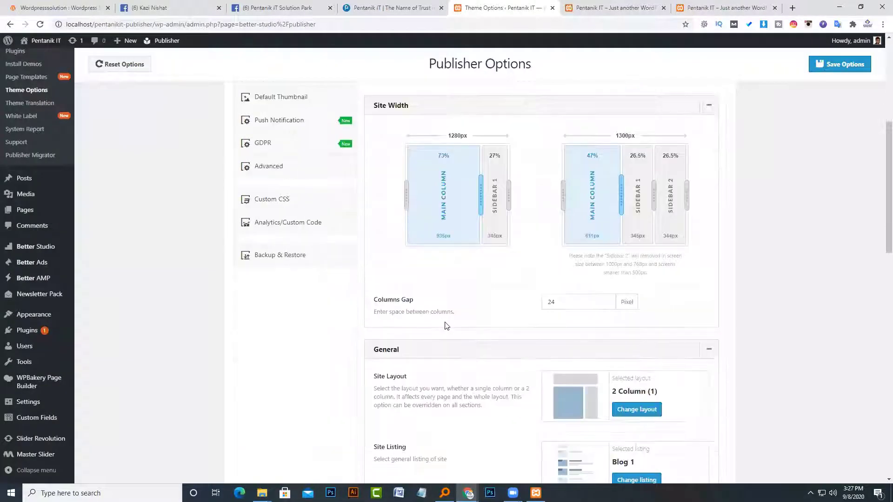
pyautogui.scroll(2, 479, 177)
pyautogui.scroll(2, 474, 168)
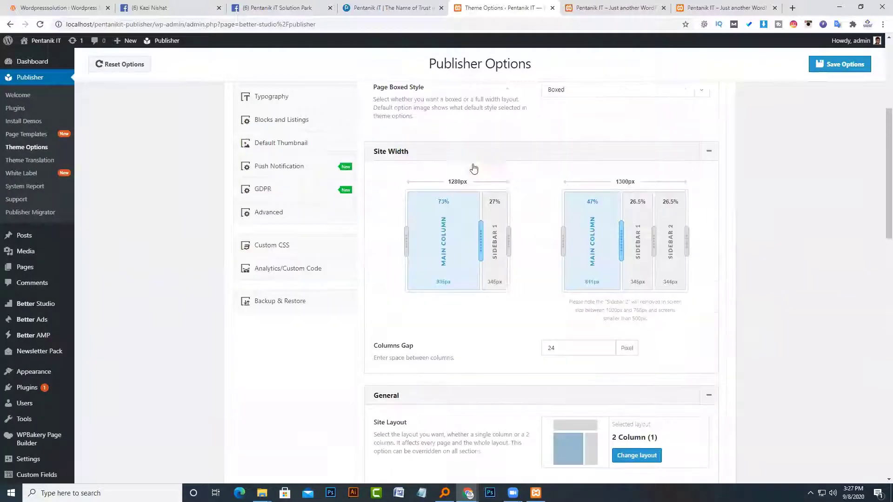
pyautogui.moveTo(484, 234); pyautogui.dragTo(488, 235)
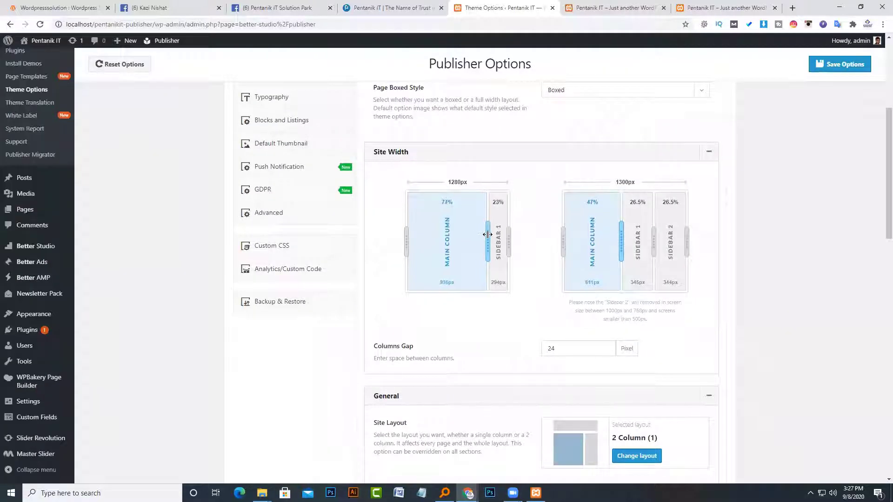
pyautogui.scroll(3, 564, 249)
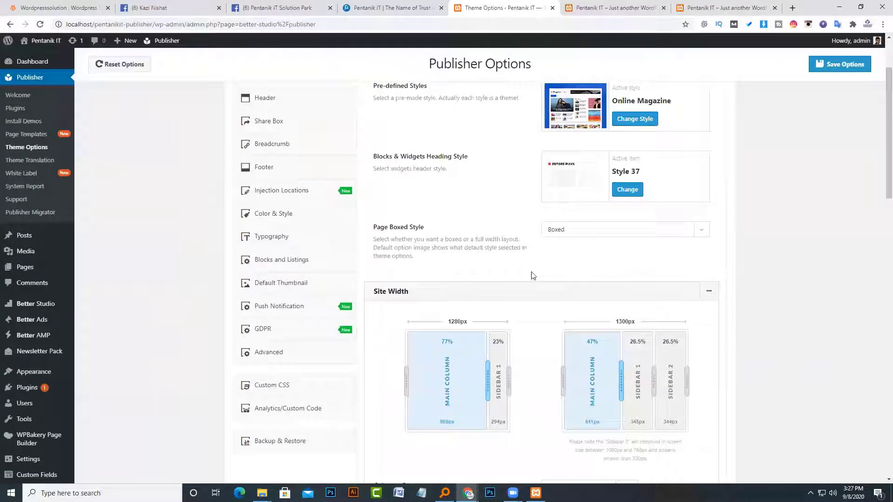
pyautogui.moveTo(487, 366); pyautogui.dragTo(481, 371)
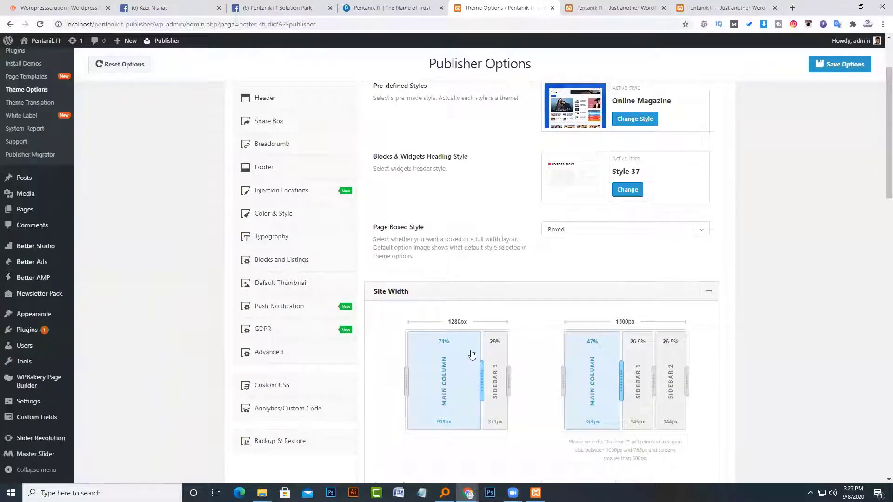
# Review the General layout, listing and display options and compare them with the site's homepage down to its footer
pyautogui.scroll(-1, 478, 354)
pyautogui.scroll(-7, 484, 333)
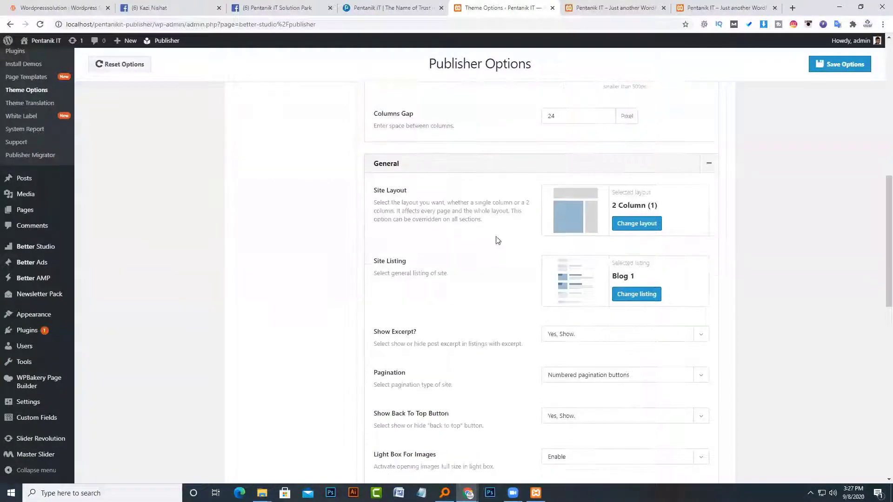
pyautogui.scroll(-1, 604, 228)
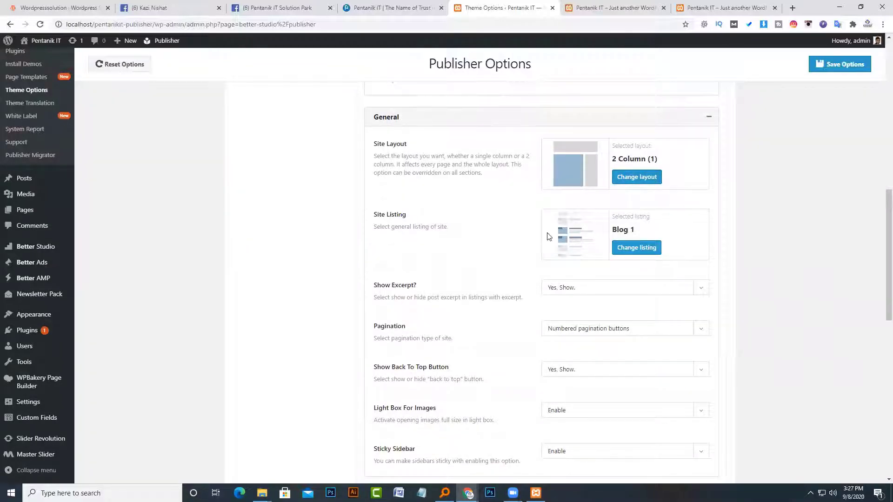
pyautogui.scroll(-2, 540, 239)
pyautogui.scroll(-1, 534, 244)
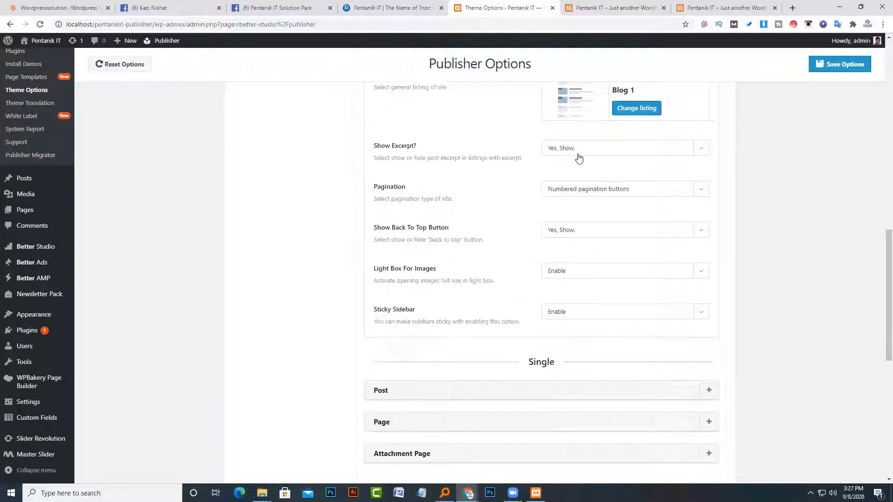
pyautogui.click(583, 6)
pyautogui.scroll(-9, 396, 256)
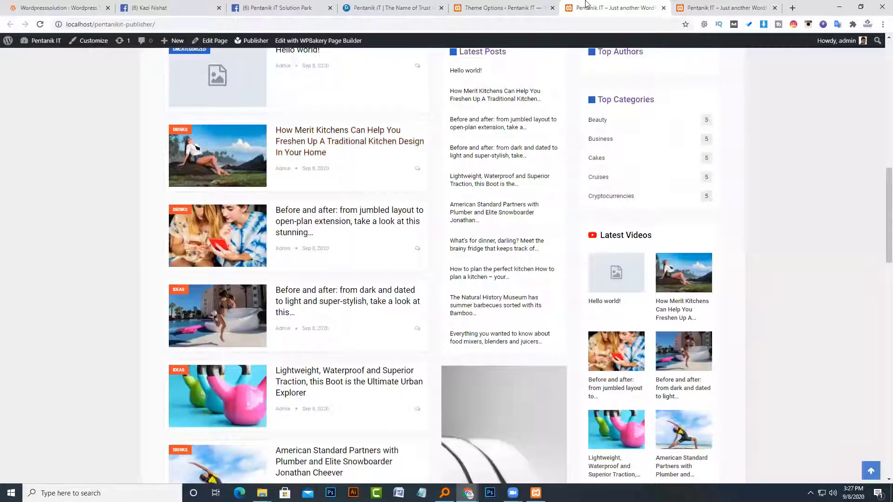
pyautogui.hotkey('ctrl', 'pageup')
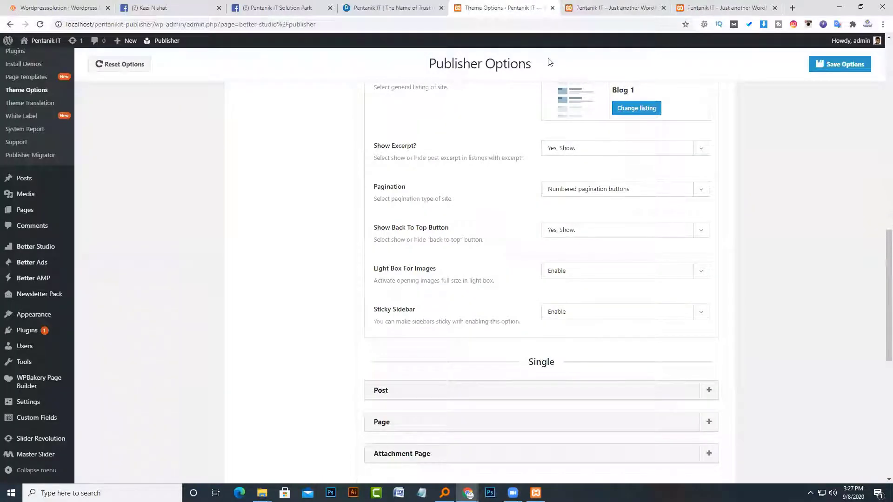
pyautogui.hotkey('ctrl', 'pagedown')
pyautogui.scroll(-7, 428, 372)
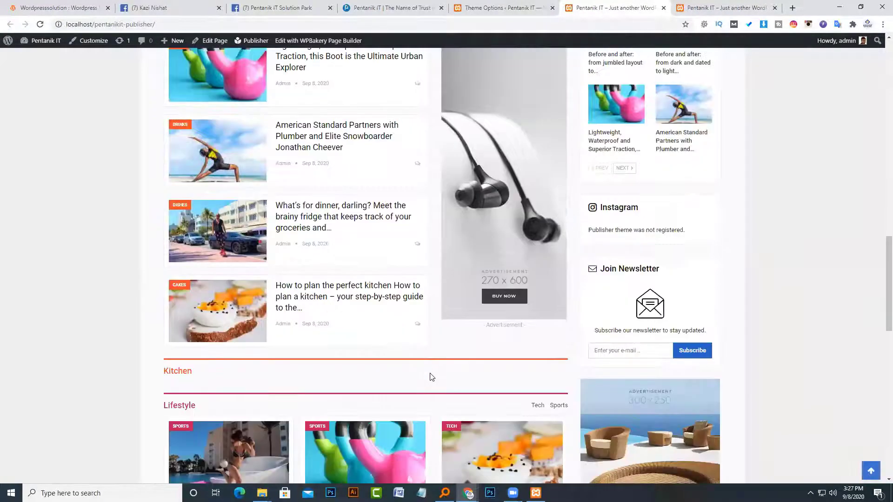
pyautogui.scroll(-15, 429, 376)
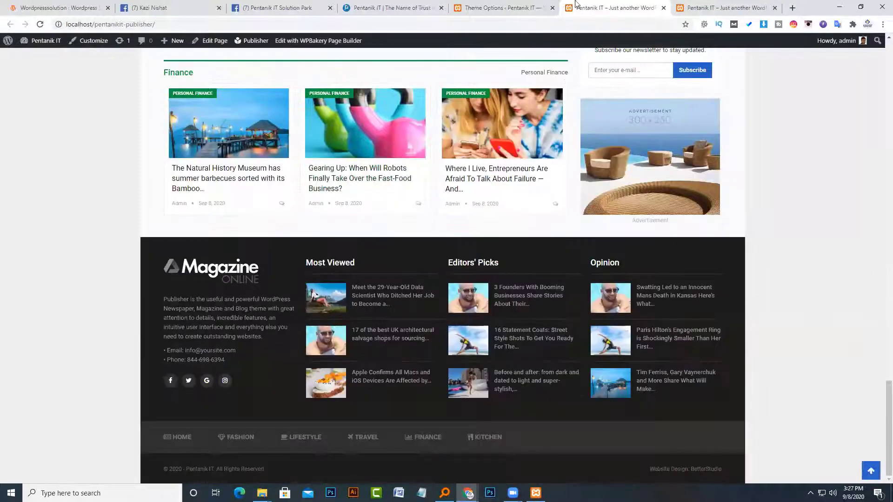
# Set the Show Back To Top Button option to No and save the Publisher options
pyautogui.click(507, 7)
pyautogui.scroll(-1, 445, 237)
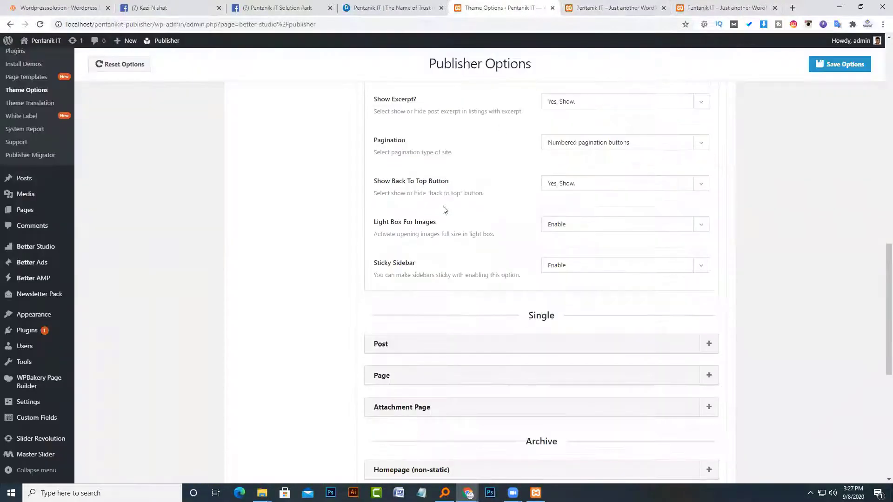
pyautogui.click(605, 4)
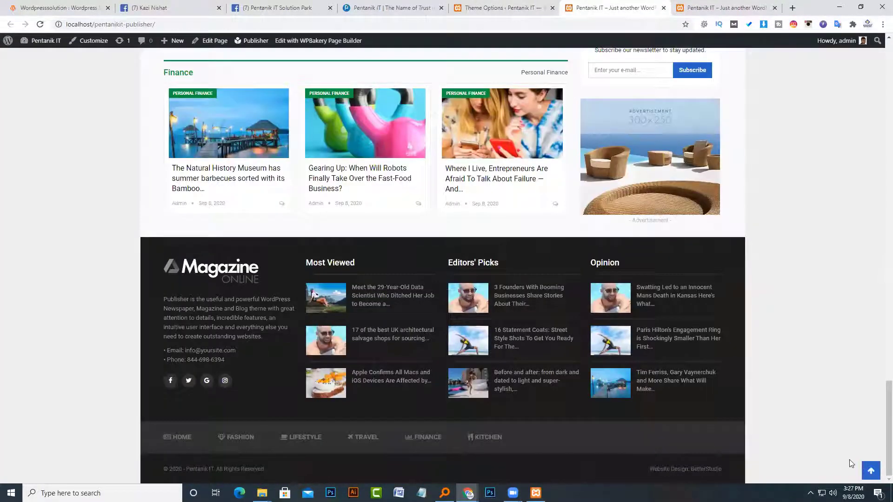
pyautogui.click(506, 6)
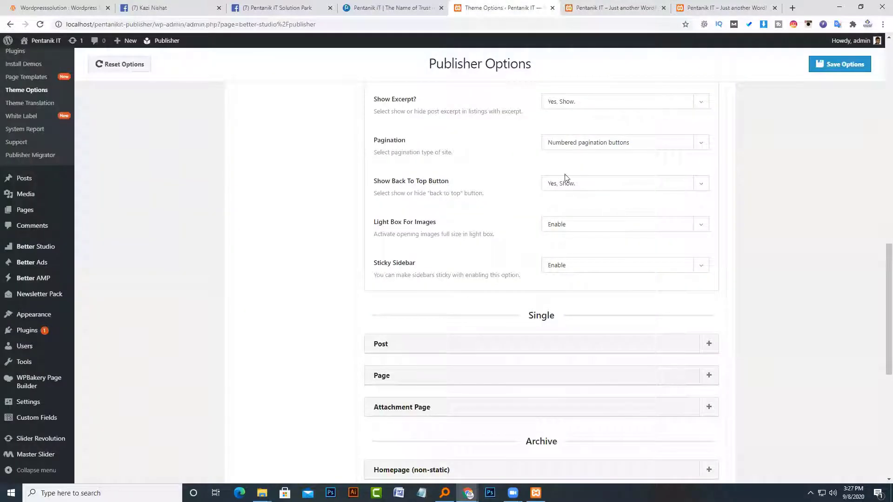
pyautogui.click(580, 183)
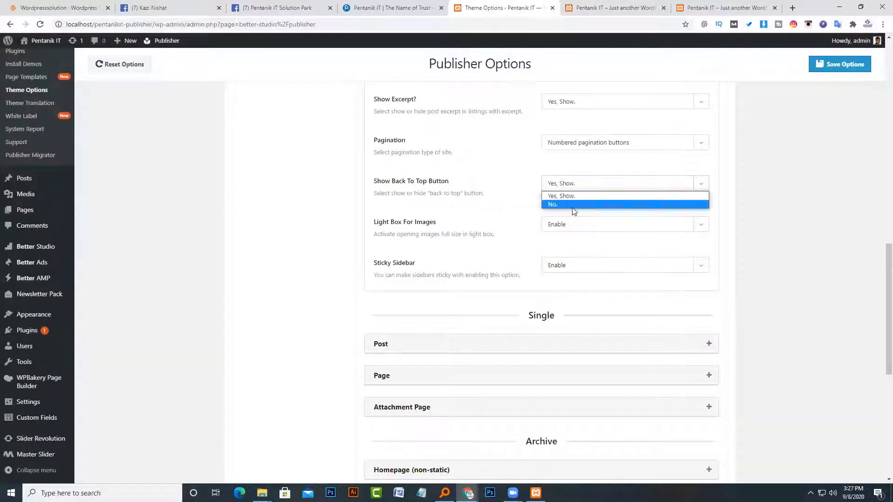
pyautogui.press('Return')
pyautogui.click(844, 69)
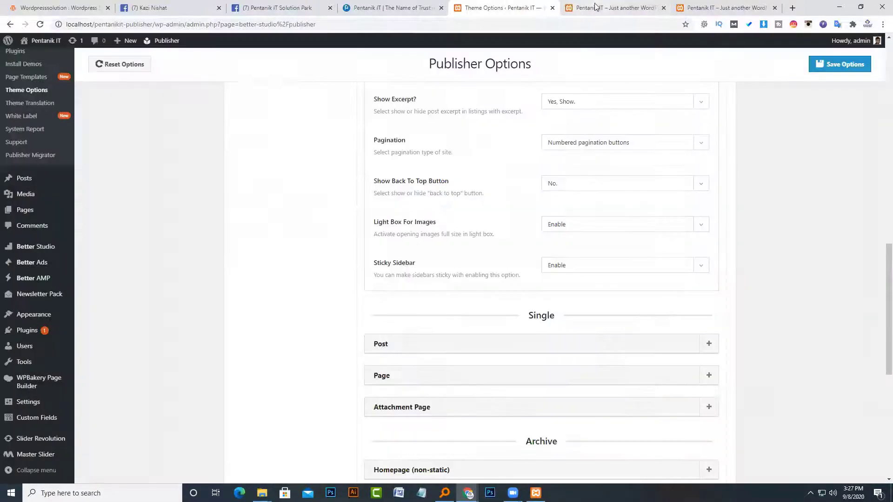
# Reload the site's homepage and check the footer area for the back-to-top button
pyautogui.click(613, 7)
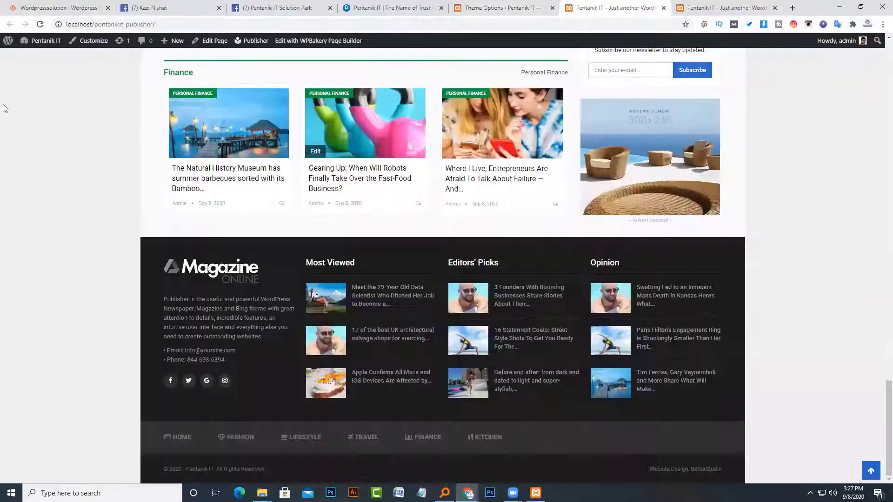
pyautogui.click(40, 24)
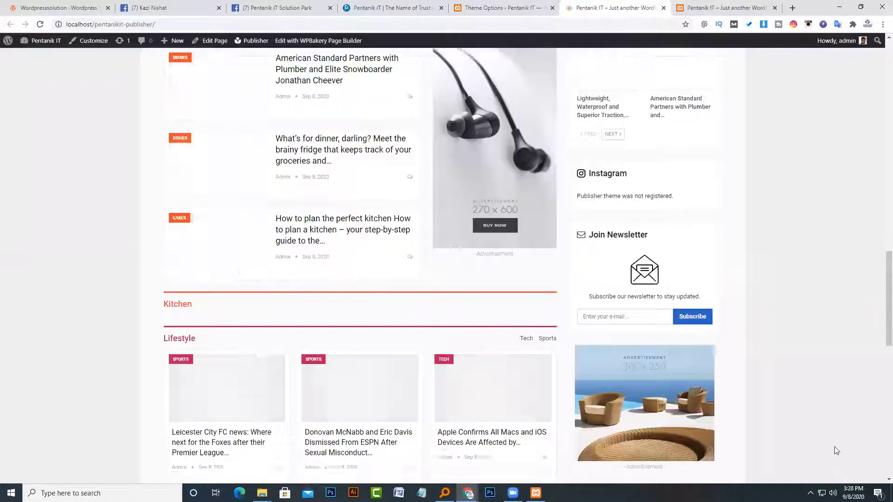
pyautogui.scroll(-13, 836, 450)
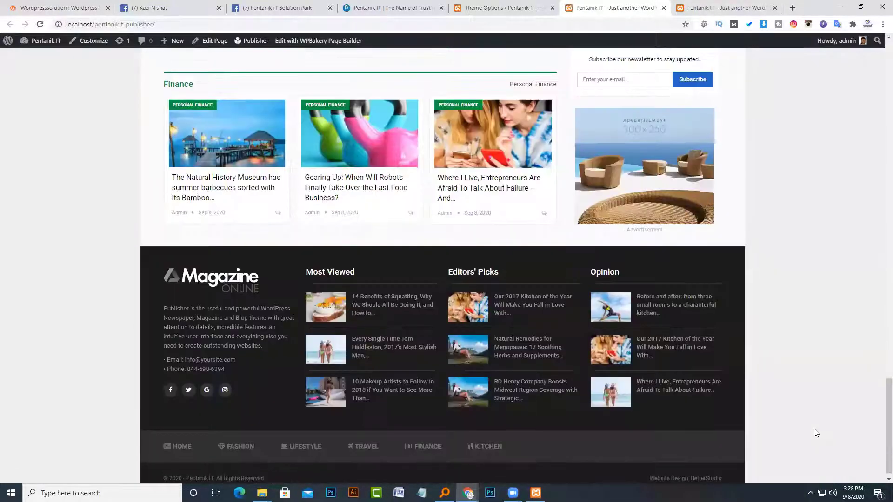
pyautogui.scroll(20, 814, 432)
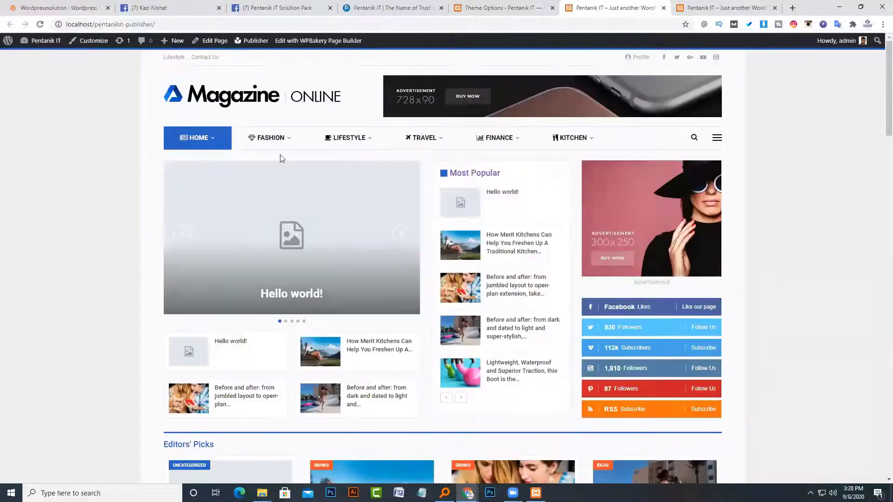
# Open the Women category under Fashion and examine the excerpts in its post listing
pyautogui.moveTo(268, 154)
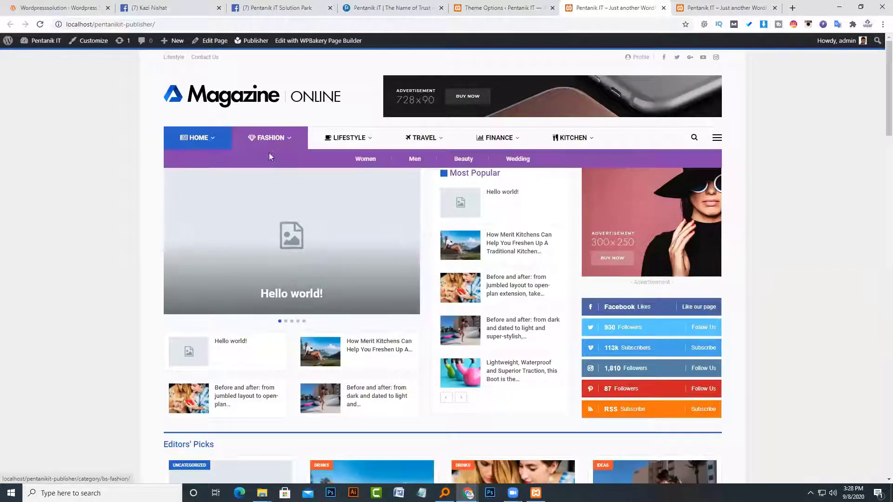
pyautogui.click(368, 161)
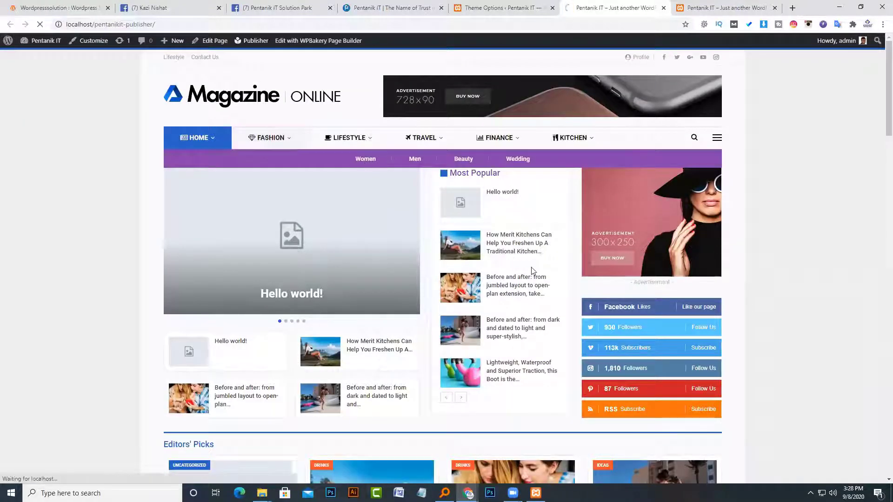
pyautogui.scroll(-2, 478, 288)
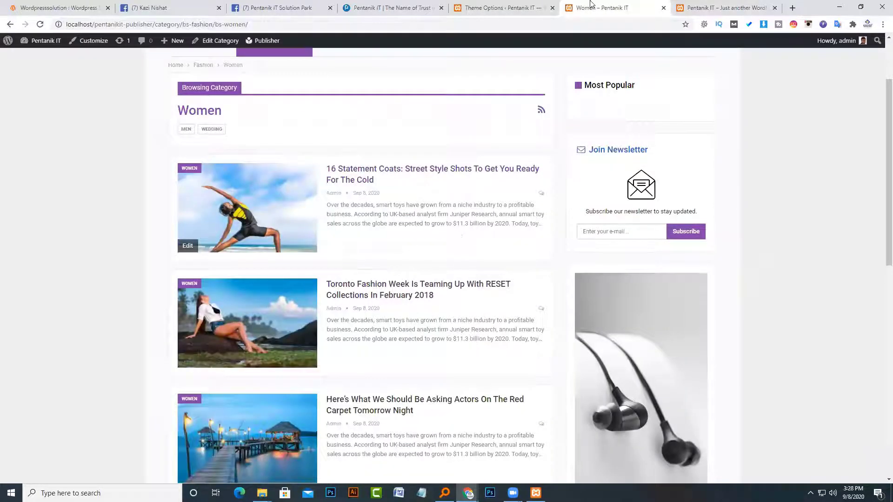
# Set the Show Excerpt option to No, save the options and reload the Women category page
pyautogui.click(503, 7)
pyautogui.scroll(1, 591, 158)
pyautogui.click(592, 148)
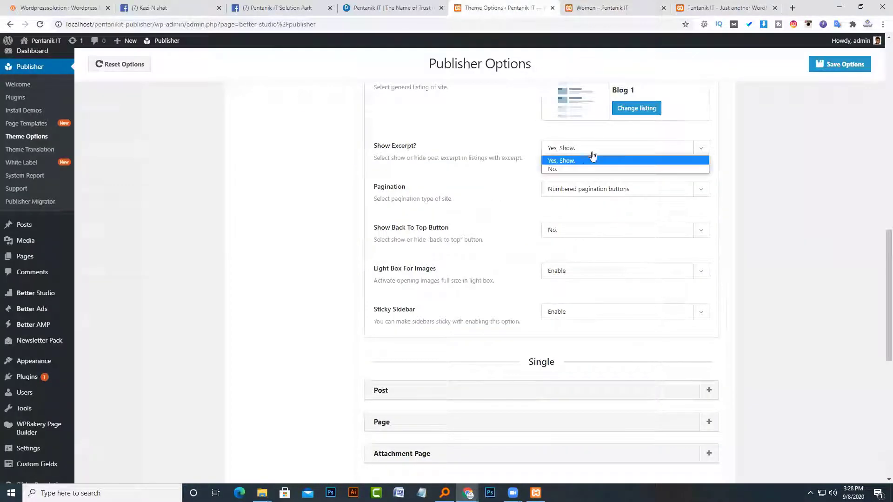
pyautogui.click(581, 169)
pyautogui.click(832, 64)
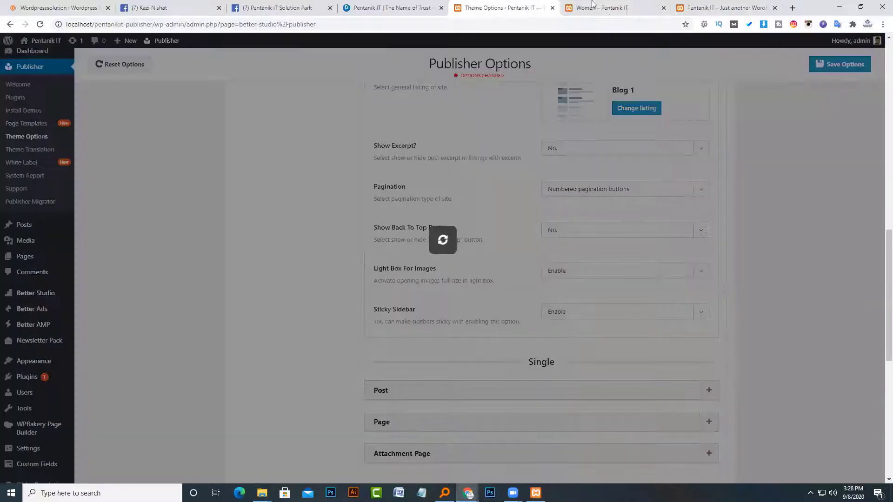
pyautogui.click(593, 7)
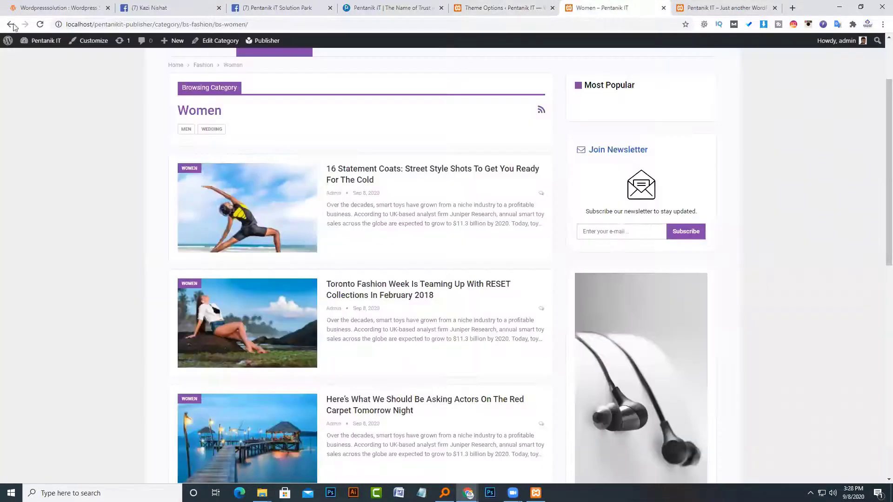
pyautogui.click(40, 25)
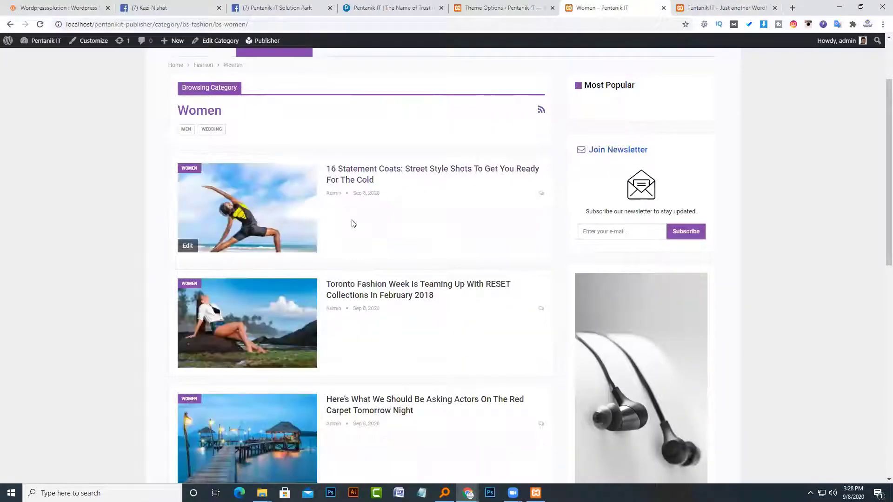
# Set Show Excerpt back to "Yes, Show.", review the Women category listing and save the options
pyautogui.click(502, 8)
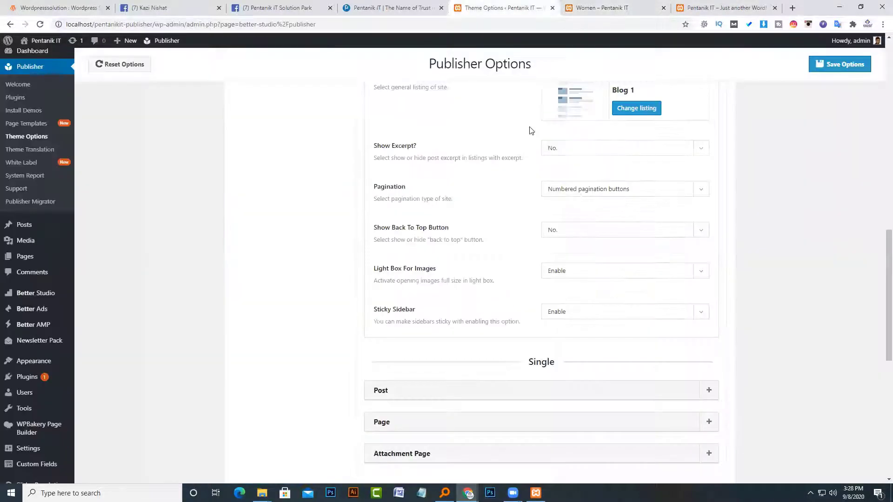
pyautogui.click(571, 149)
pyautogui.click(567, 156)
pyautogui.click(581, 8)
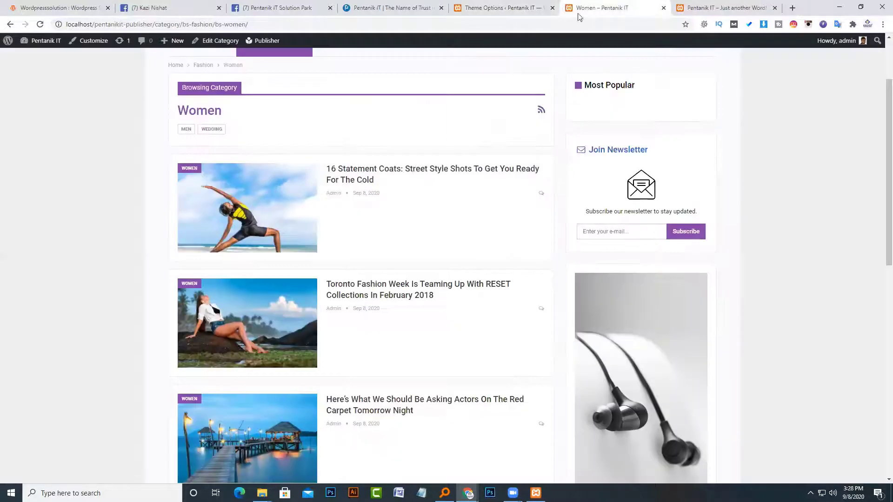
pyautogui.scroll(-3, 522, 349)
pyautogui.scroll(-6, 522, 348)
pyautogui.scroll(13, 522, 349)
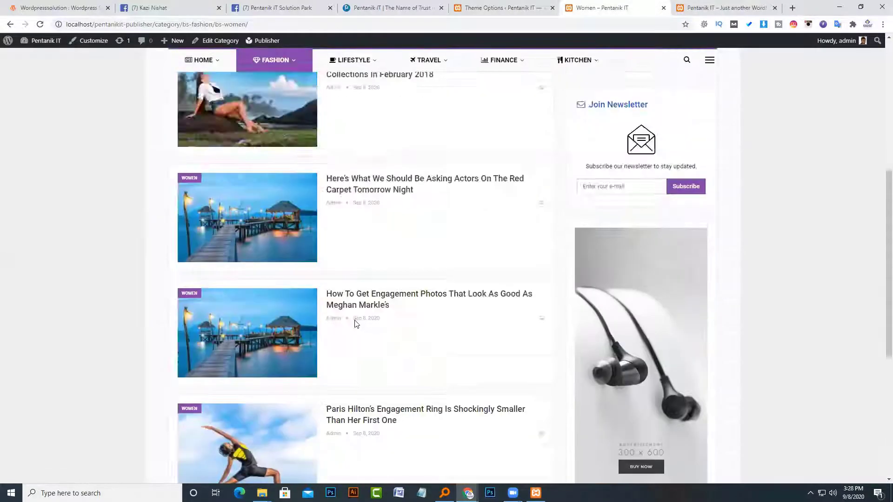
pyautogui.click(522, 4)
pyautogui.click(834, 66)
# Reload the Women category page, view the Hotels + Resorts listing and open Cryptocurrencies under Finance
pyautogui.click(614, 7)
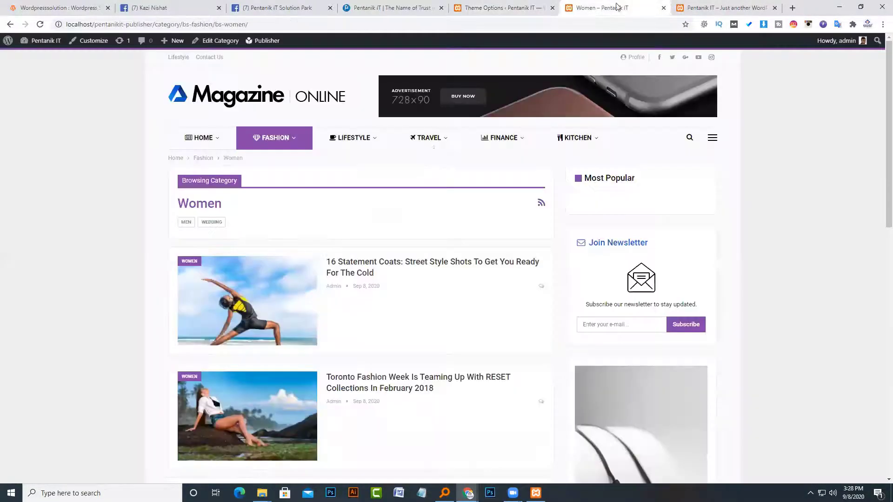
pyautogui.click(41, 24)
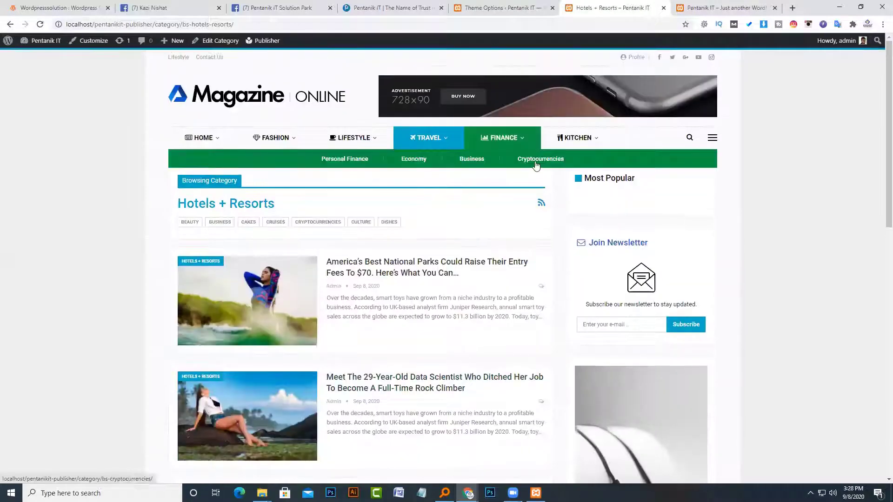
pyautogui.click(536, 159)
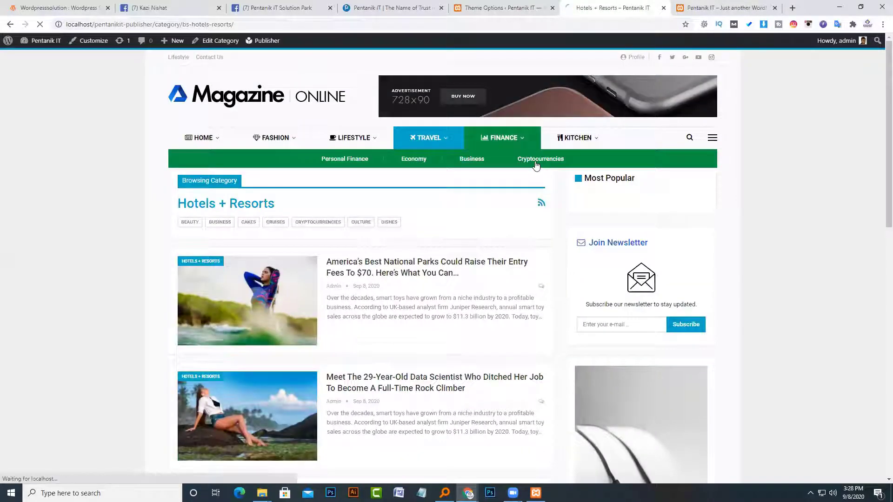
# Review the available Pagination types in the theme options and check the end of the Cryptocurrencies post listing
pyautogui.click(520, 6)
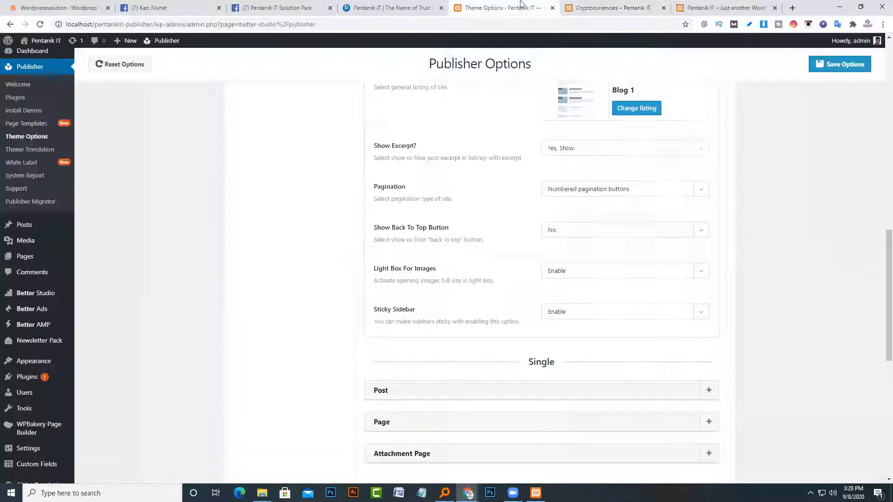
pyautogui.scroll(-2, 454, 170)
pyautogui.scroll(2, 414, 172)
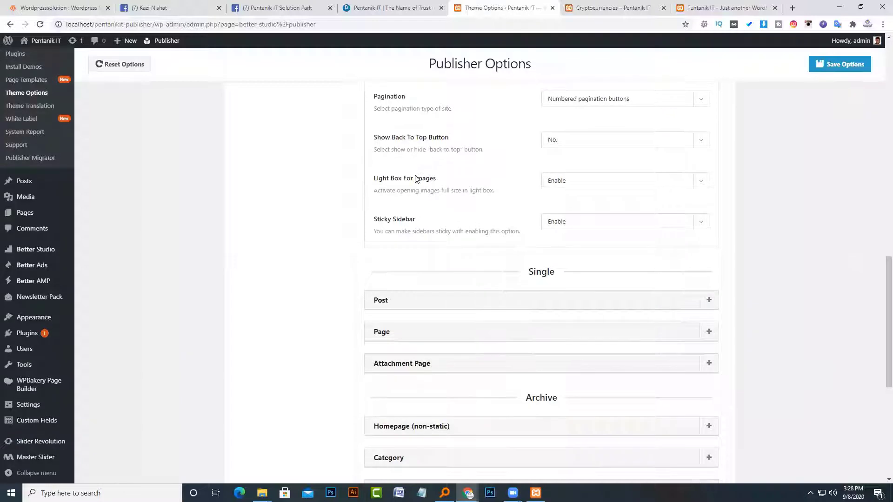
pyautogui.click(558, 191)
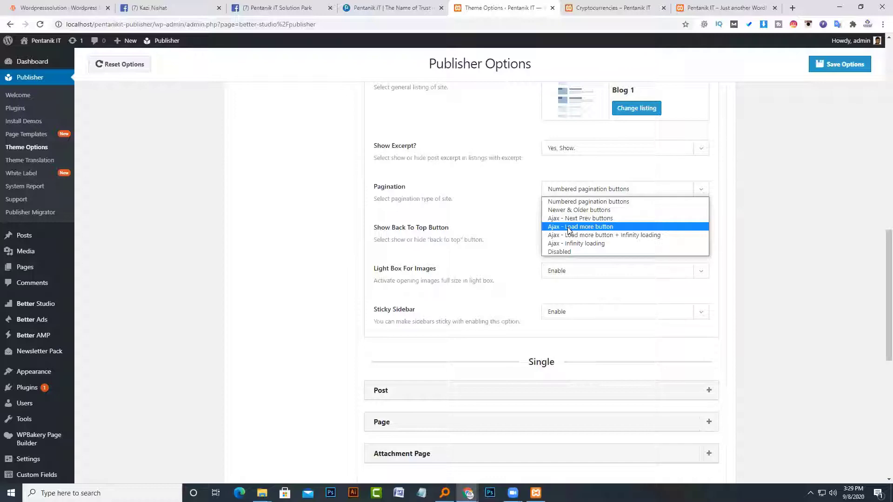
pyautogui.click(613, 8)
pyautogui.scroll(-4, 409, 278)
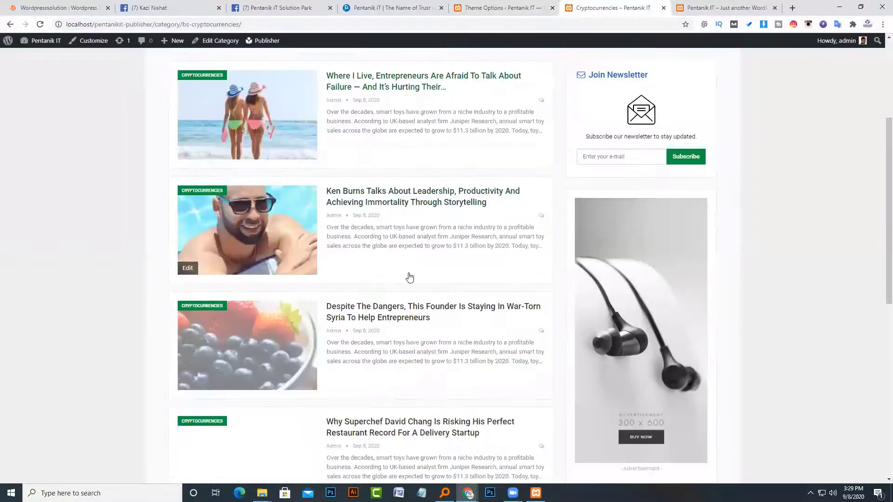
pyautogui.scroll(-6, 409, 277)
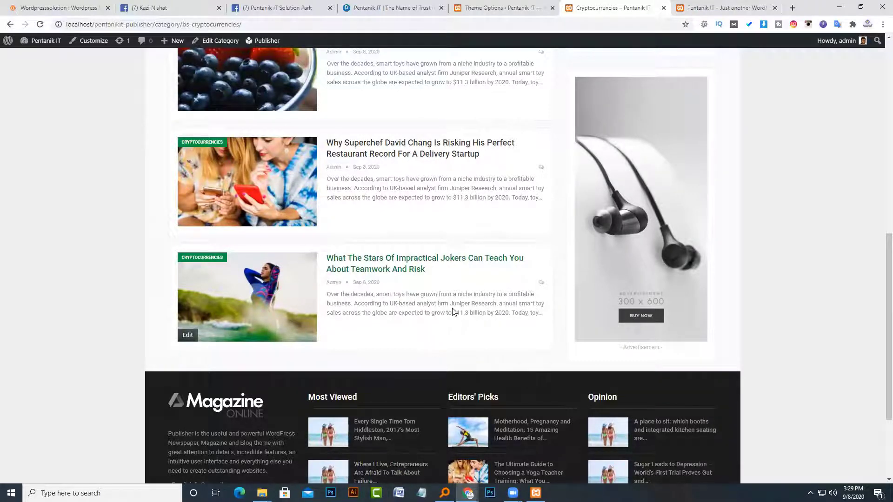
# Review the Light Box For Images and Sticky Sidebar options and examine the sidebar on the Cryptocurrencies page
pyautogui.click(483, 6)
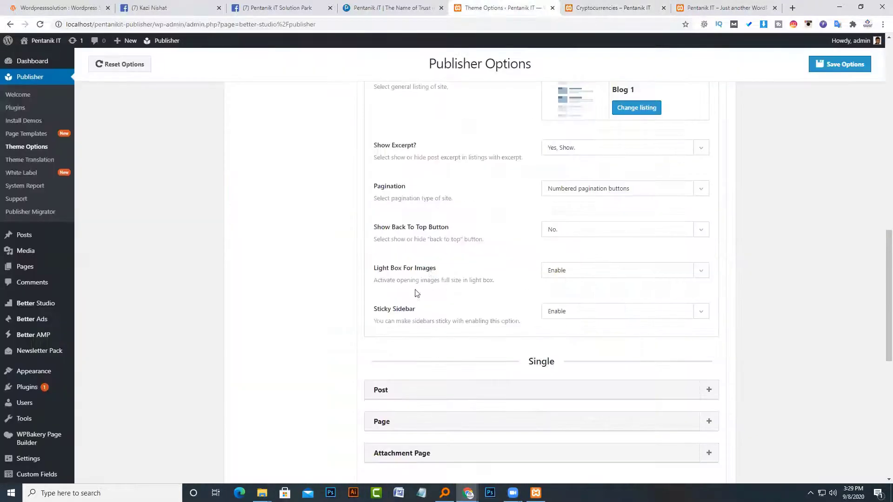
pyautogui.scroll(-3, 450, 219)
pyautogui.click(595, 6)
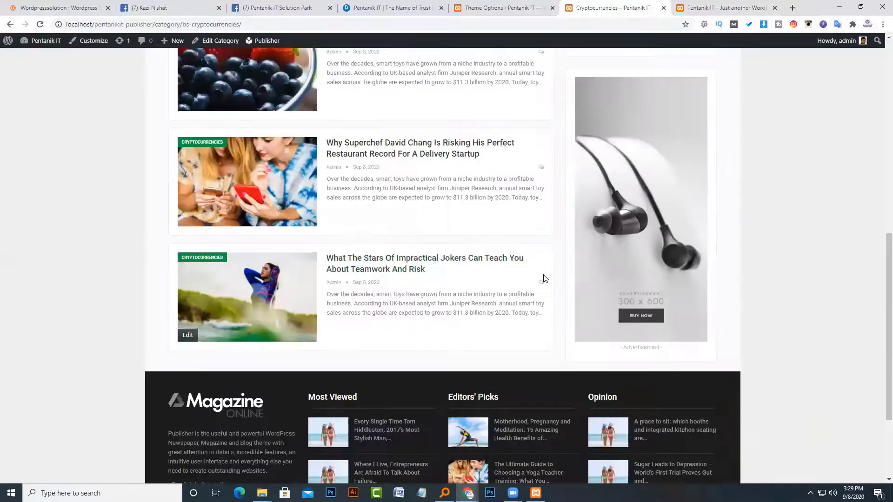
pyautogui.scroll(10, 605, 205)
pyautogui.scroll(-10, 604, 207)
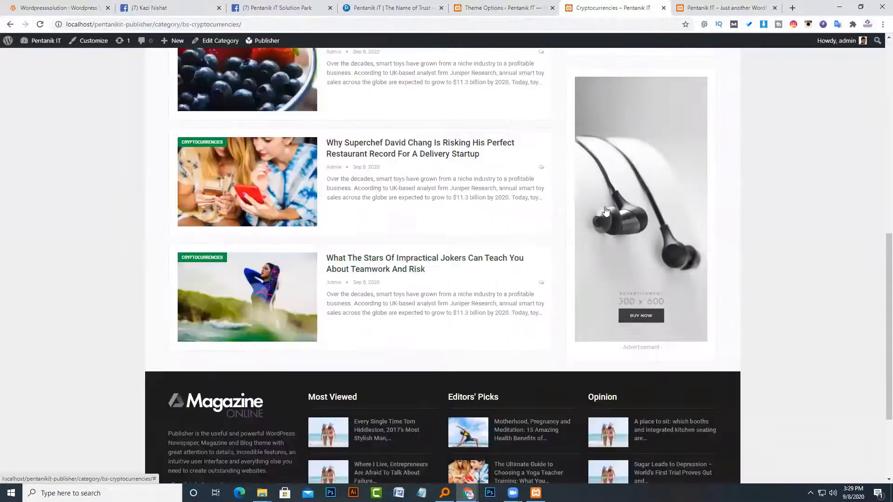
pyautogui.scroll(10, 604, 207)
# View the Sticky Sidebar choices, keep Enable, and examine how the sidebar follows the posts on the Cryptocurrencies page
pyautogui.click(541, 4)
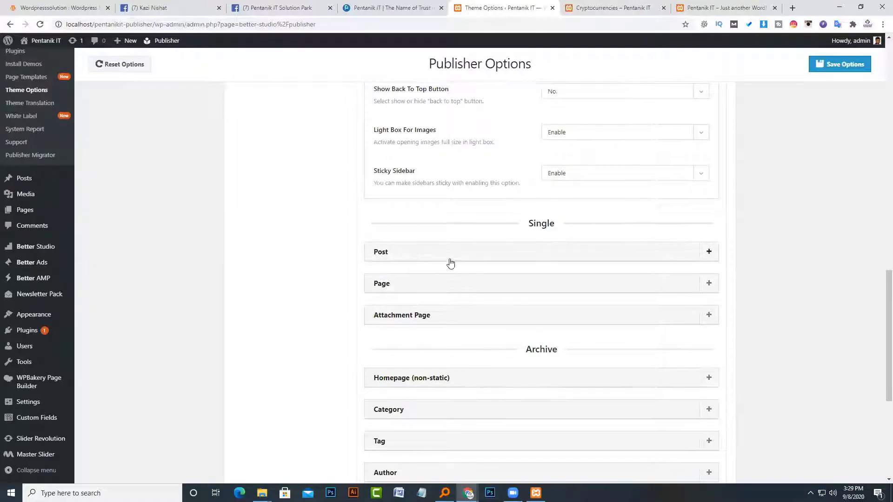
pyautogui.scroll(1, 448, 261)
pyautogui.click(565, 223)
pyautogui.click(556, 231)
pyautogui.click(613, 8)
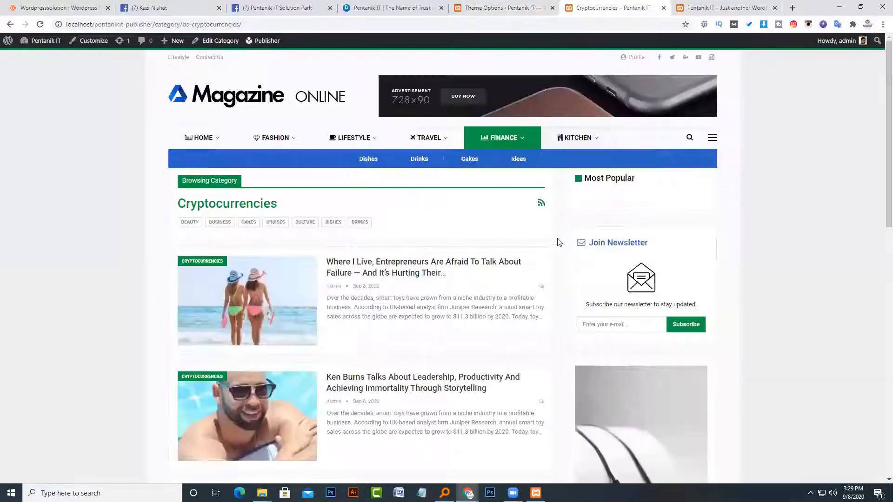
pyautogui.scroll(-6, 549, 279)
pyautogui.scroll(-5, 535, 335)
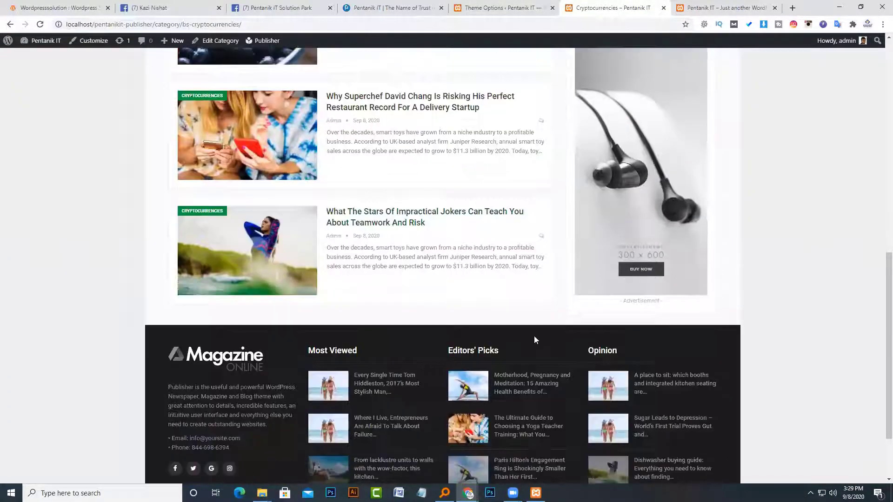
pyautogui.scroll(8, 534, 335)
pyautogui.scroll(1, 533, 337)
pyautogui.scroll(-4, 534, 339)
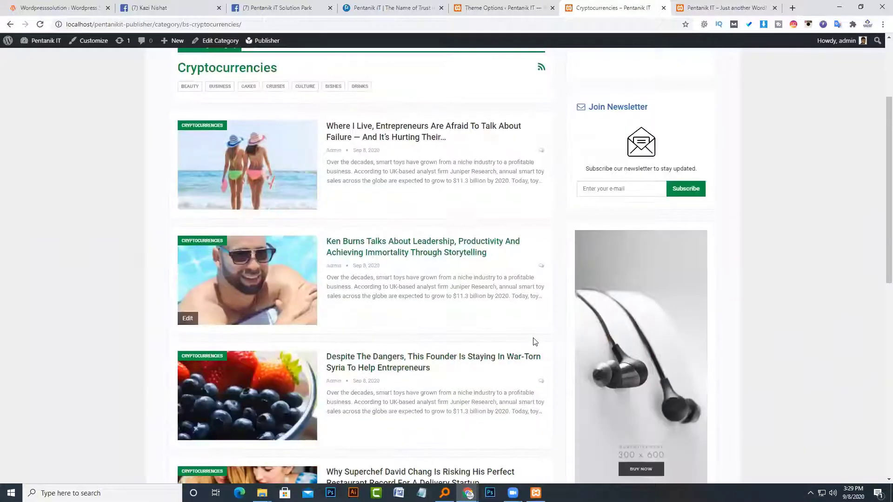
pyautogui.scroll(-2, 535, 342)
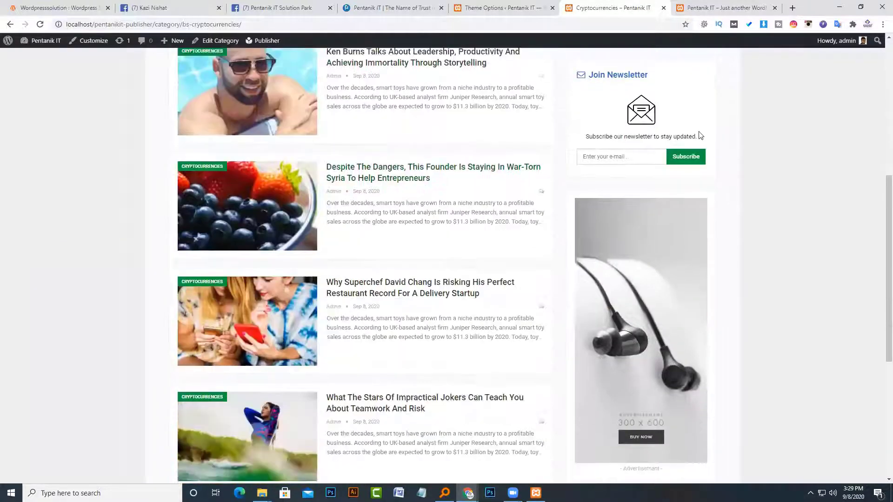
# Set Sticky Sidebar to Disable in the theme options and save the options
pyautogui.click(556, 5)
pyautogui.click(563, 218)
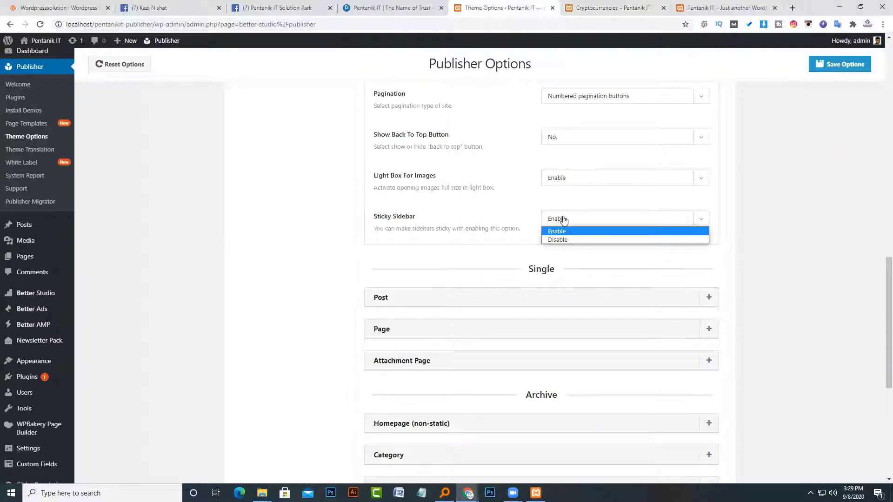
pyautogui.click(557, 240)
pyautogui.click(839, 64)
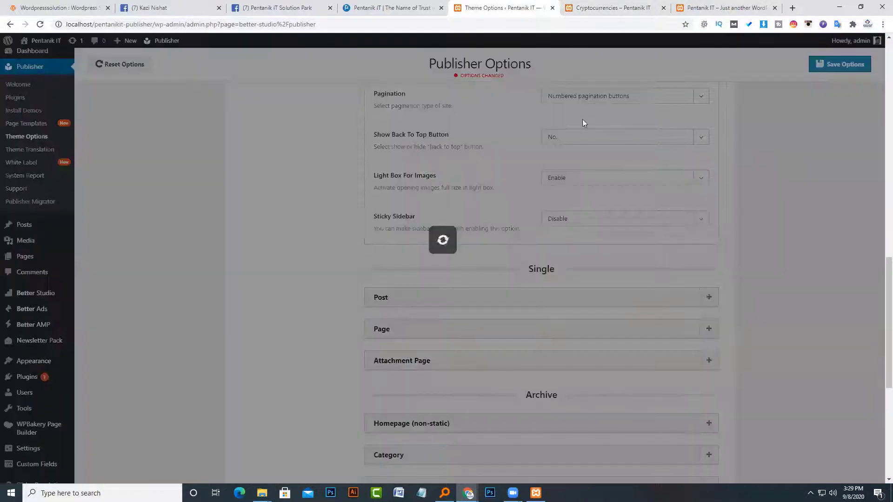
# Examine how the sidebar behaves alongside the posts on the Cryptocurrencies page with Sticky Sidebar disabled
pyautogui.click(614, 5)
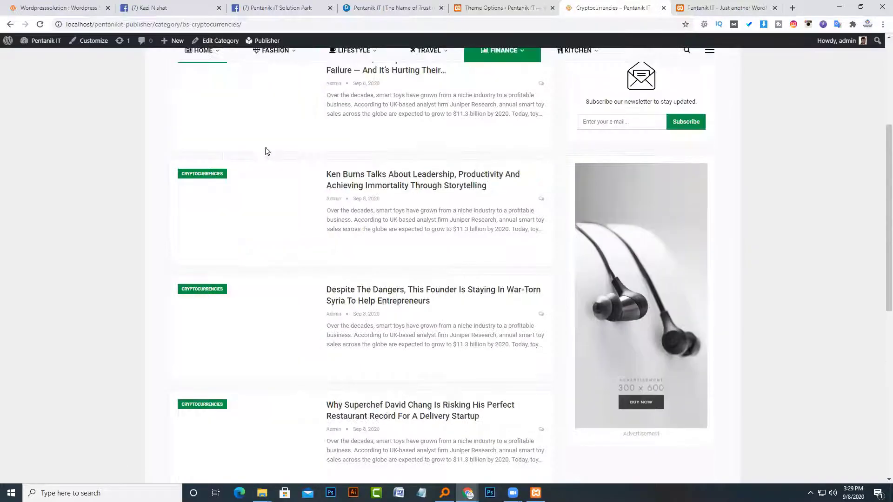
pyautogui.scroll(-7, 267, 152)
pyautogui.scroll(7, 269, 153)
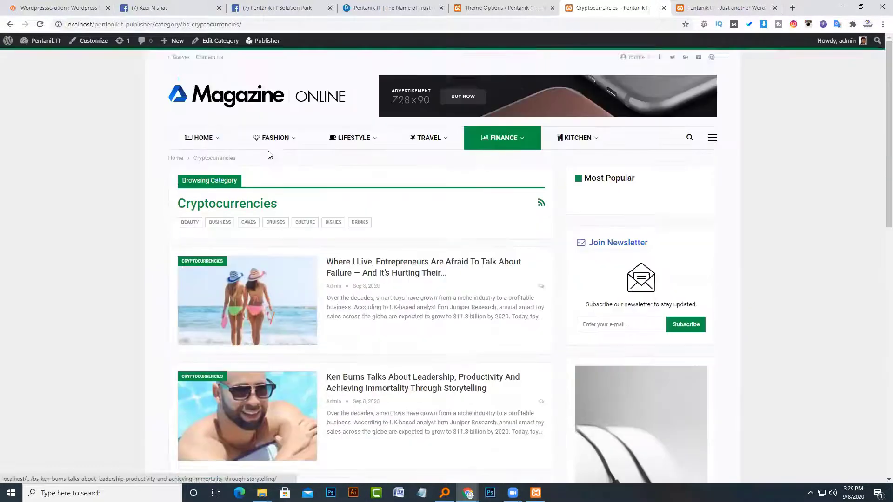
pyautogui.scroll(-1, 272, 158)
pyautogui.scroll(-15, 274, 162)
# Expand the Post section under Single in the theme options and review its layout, template and single post settings
pyautogui.click(502, 8)
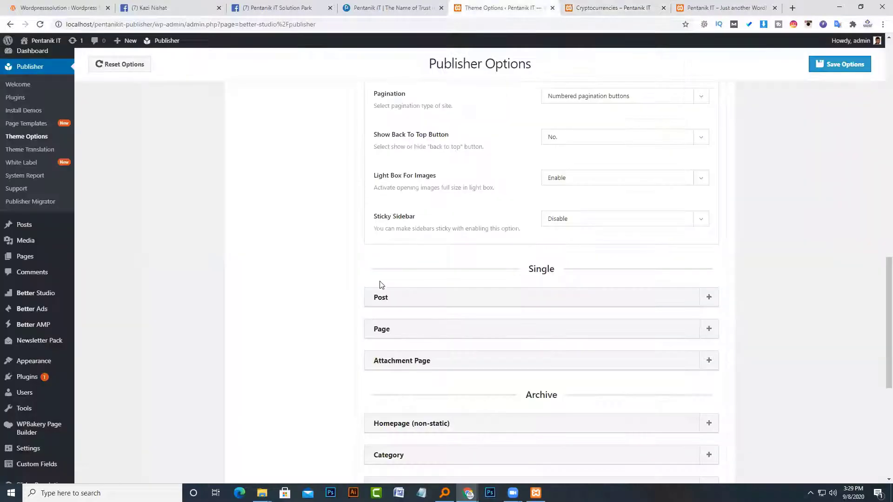
pyautogui.scroll(-3, 381, 285)
pyautogui.click(463, 161)
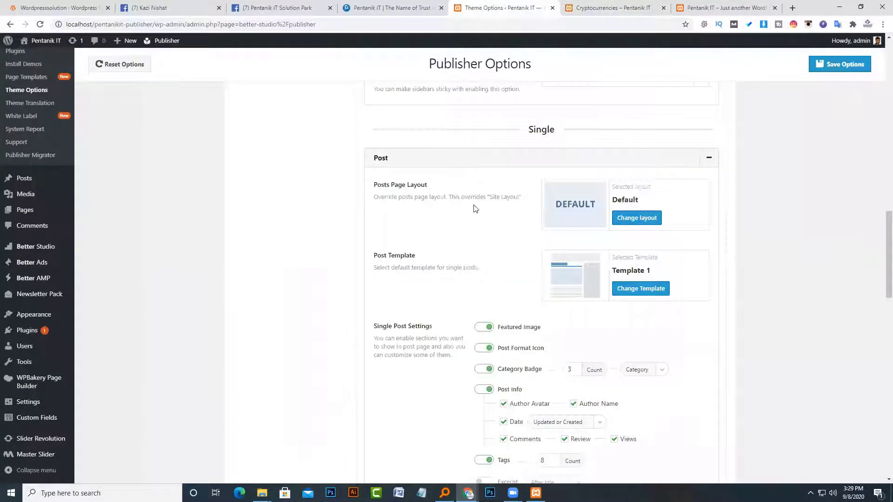
pyautogui.scroll(-2, 465, 261)
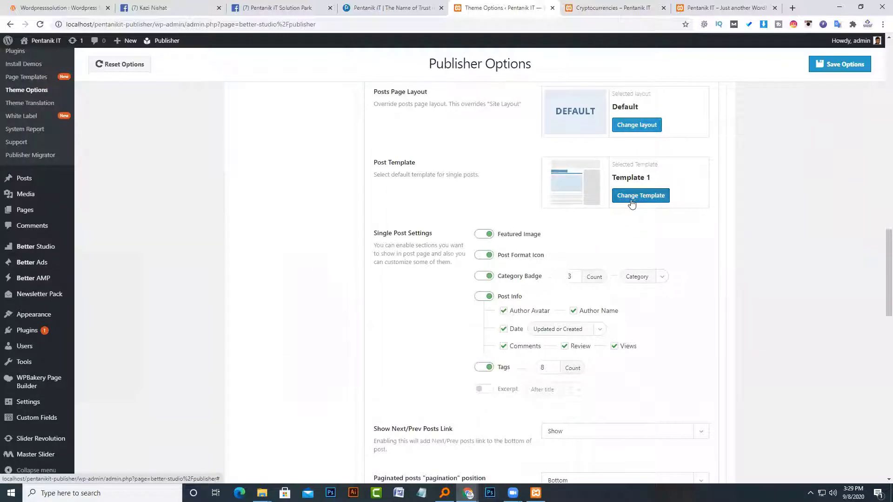
# Open the superchef delivery startup post from the Cryptocurrencies listing and view its title area and featured image
pyautogui.click(605, 7)
pyautogui.scroll(4, 550, 186)
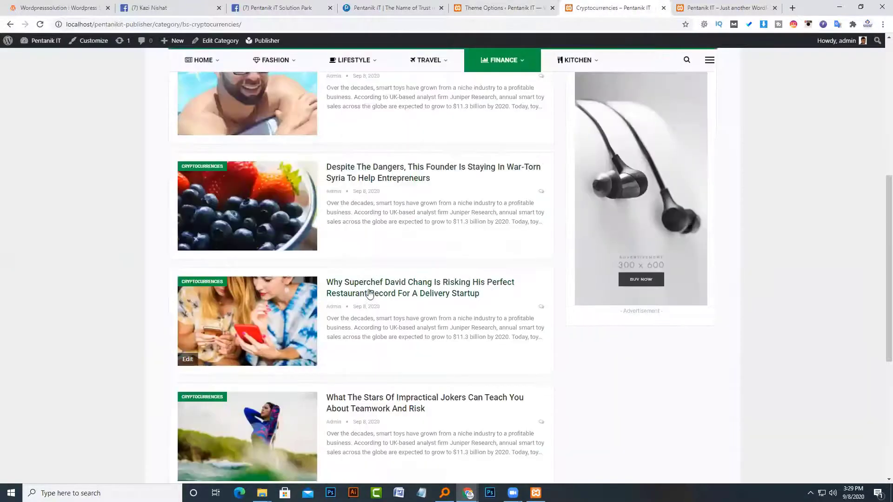
pyautogui.click(368, 293)
pyautogui.click(493, 4)
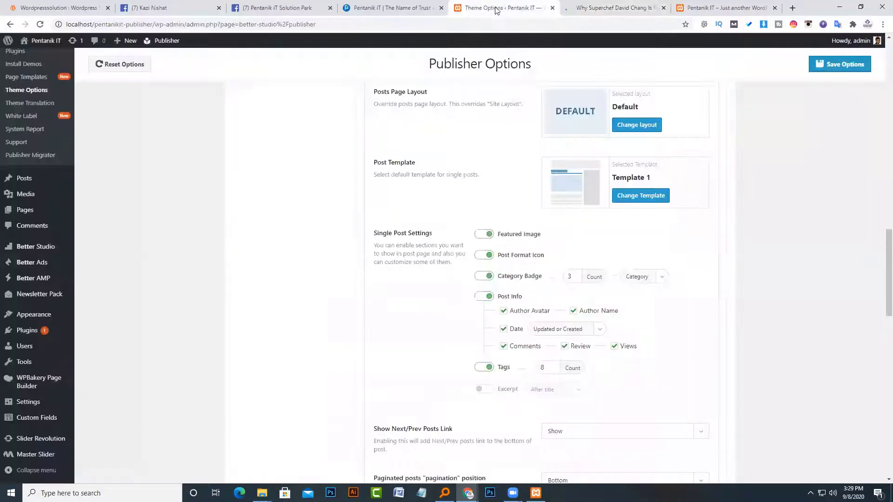
pyautogui.click(585, 7)
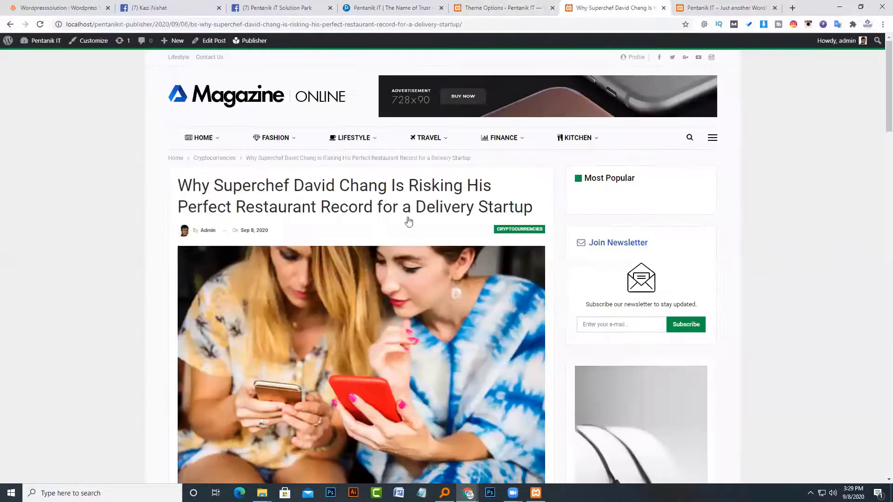
# Turn off Featured Image in the Single Post Settings, save the options and check the superchef post on the site
pyautogui.hotkey('ctrl', 'shift', 'Tab')
pyautogui.click(486, 234)
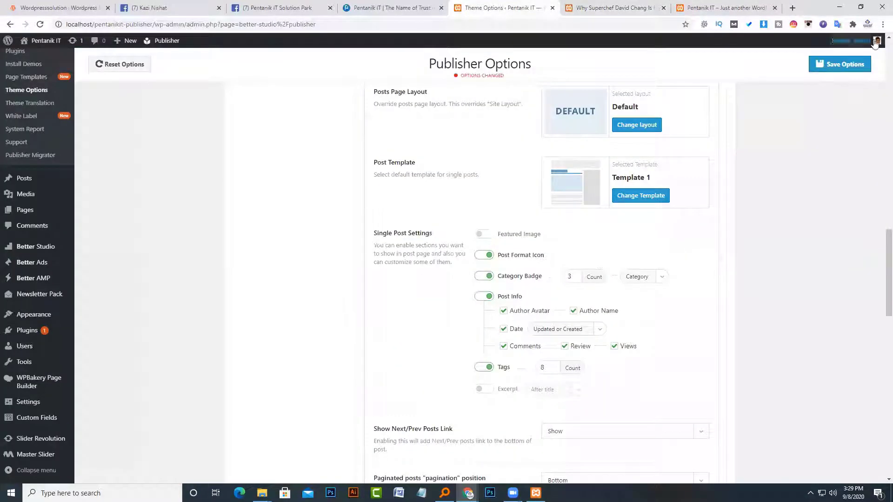
pyautogui.click(845, 66)
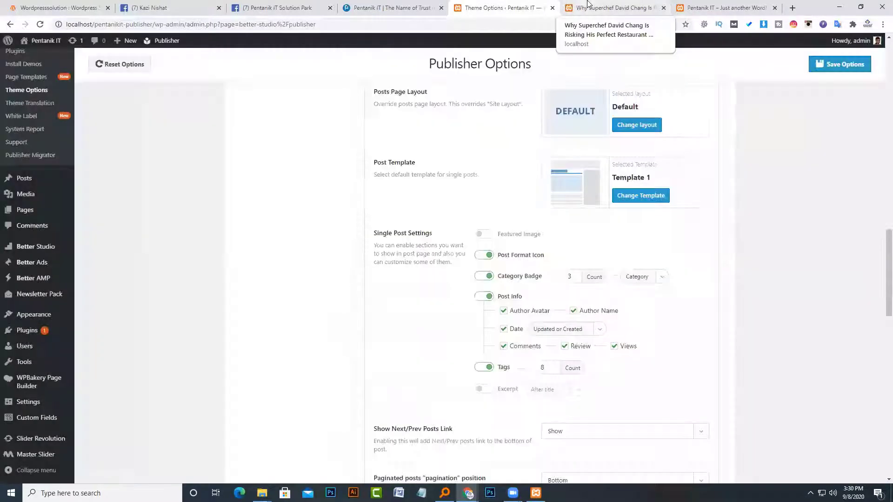
pyautogui.click(589, 5)
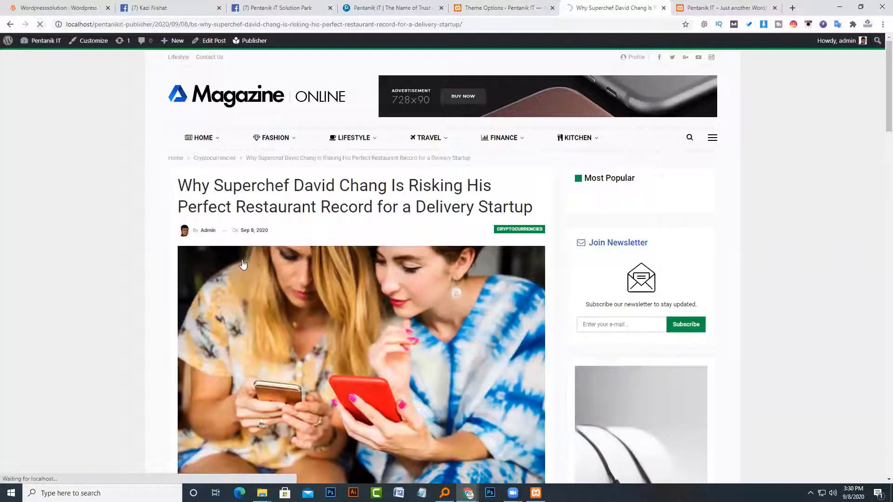
pyautogui.scroll(-15, 243, 264)
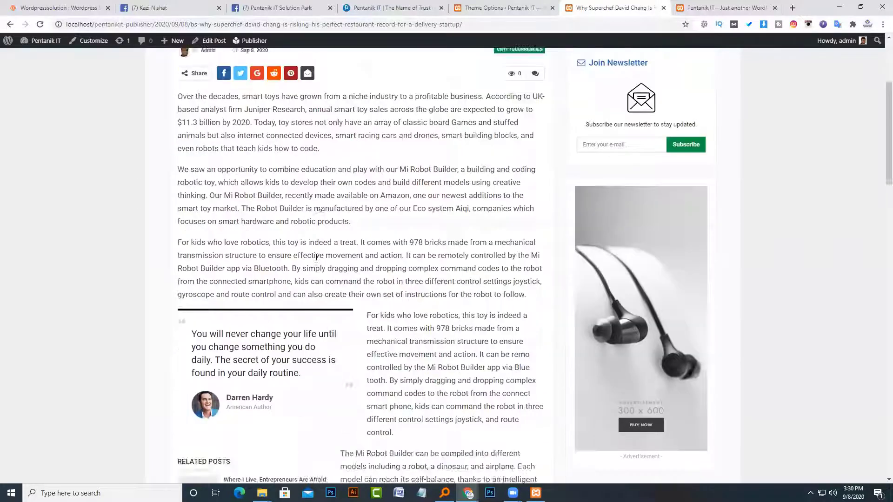
pyautogui.scroll(-5, 310, 303)
# Turn off Category Badge in the Single Post Settings, save the options and reload the superchef post
pyautogui.hotkey('ctrl', 'shift', 'Tab')
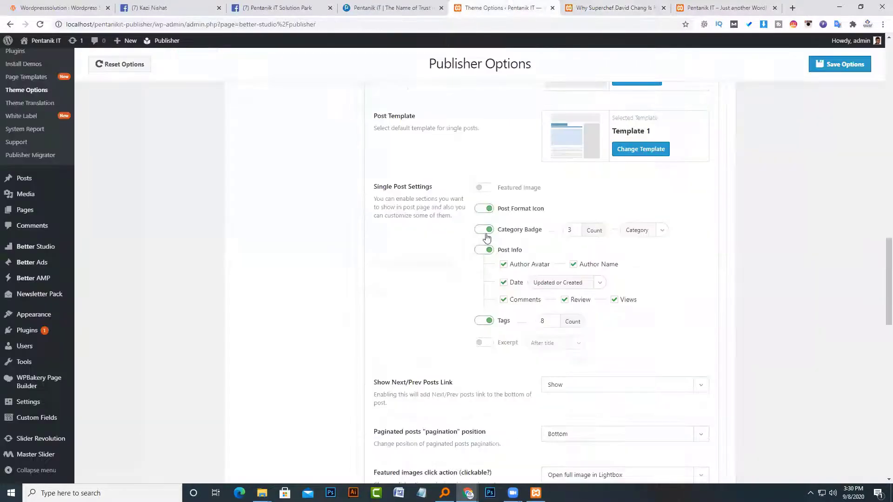
pyautogui.click(568, 6)
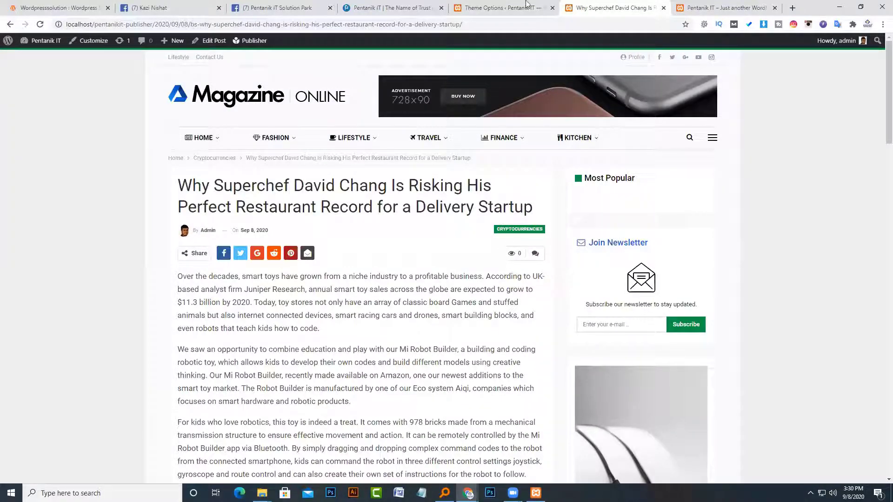
pyautogui.click(526, 5)
pyautogui.click(485, 231)
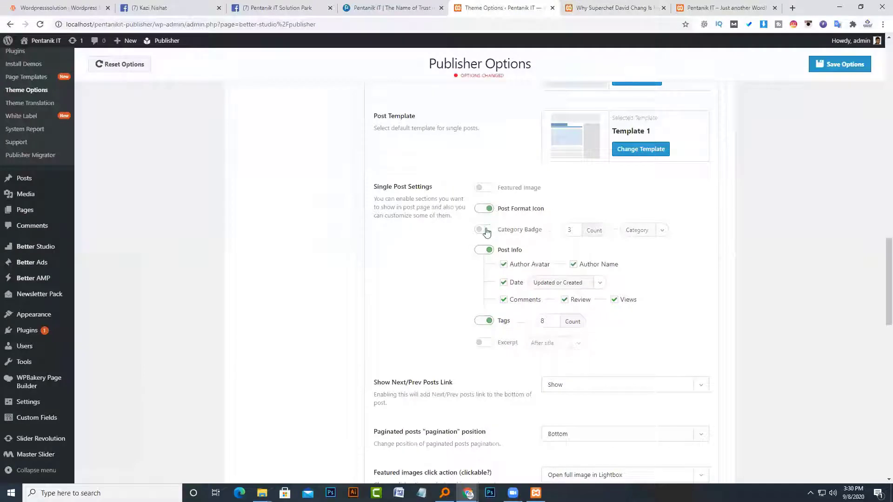
pyautogui.click(841, 65)
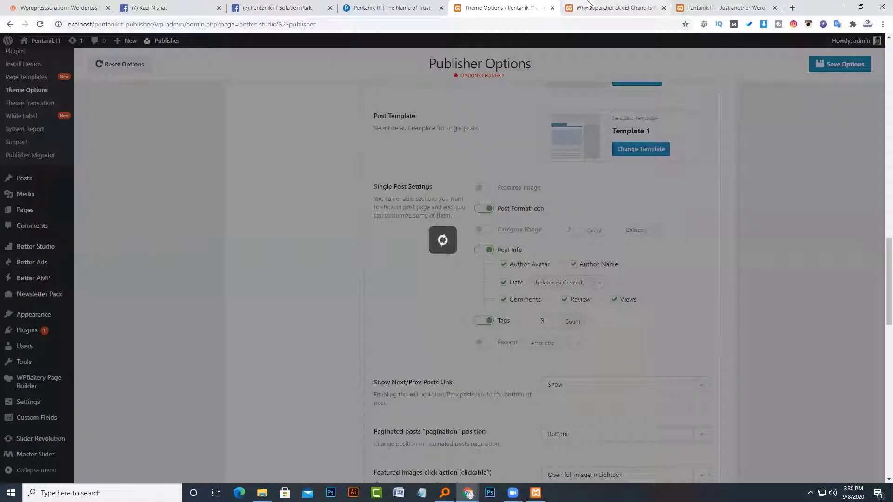
pyautogui.click(587, 8)
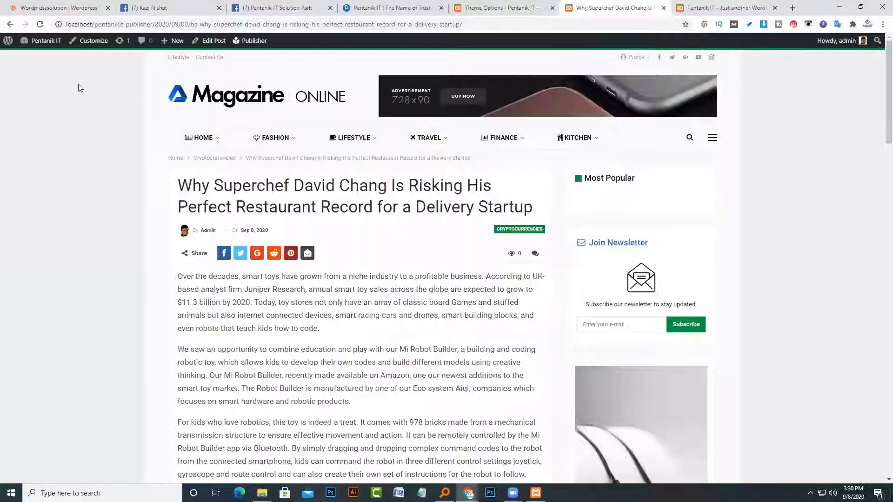
pyautogui.click(40, 24)
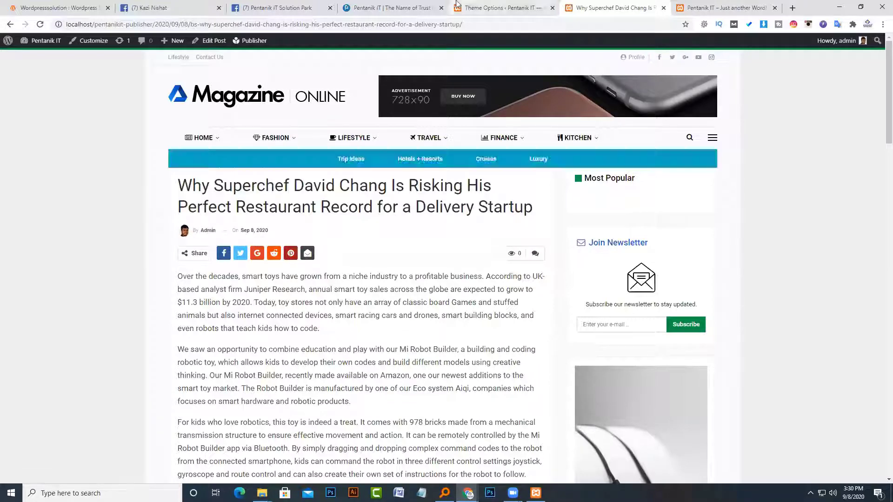
# Compare the remaining single post settings with the author and date line on the superchef post
pyautogui.hotkey('ctrl', 'shift', 'Tab')
pyautogui.click(597, 5)
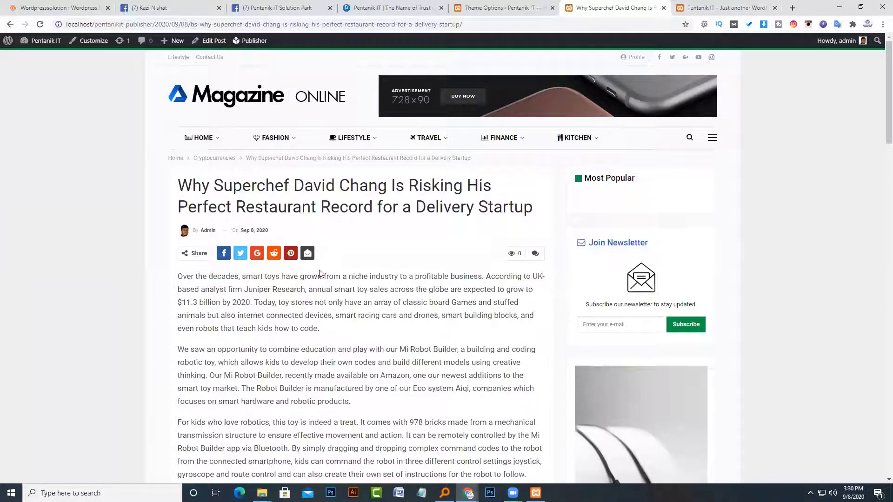
pyautogui.scroll(-2, 307, 266)
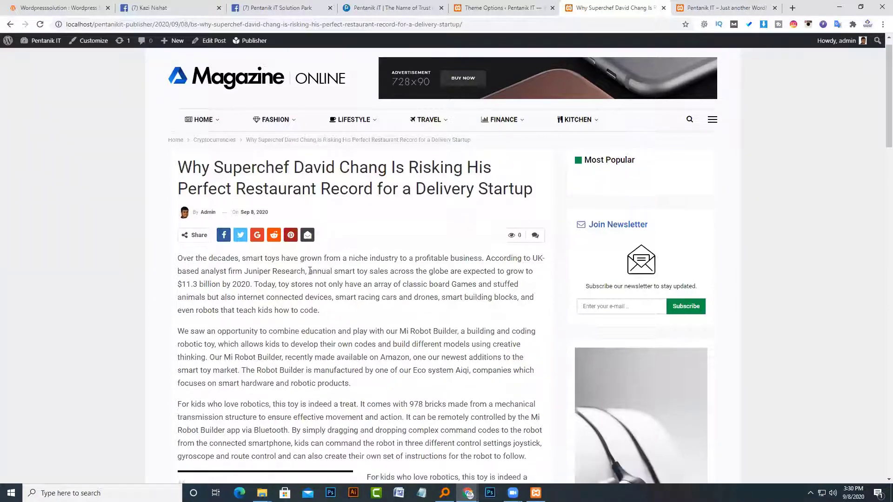
pyautogui.scroll(2, 307, 267)
# Disable Date and Author Avatar under Post Info, save the options and reload the superchef post
pyautogui.click(539, 8)
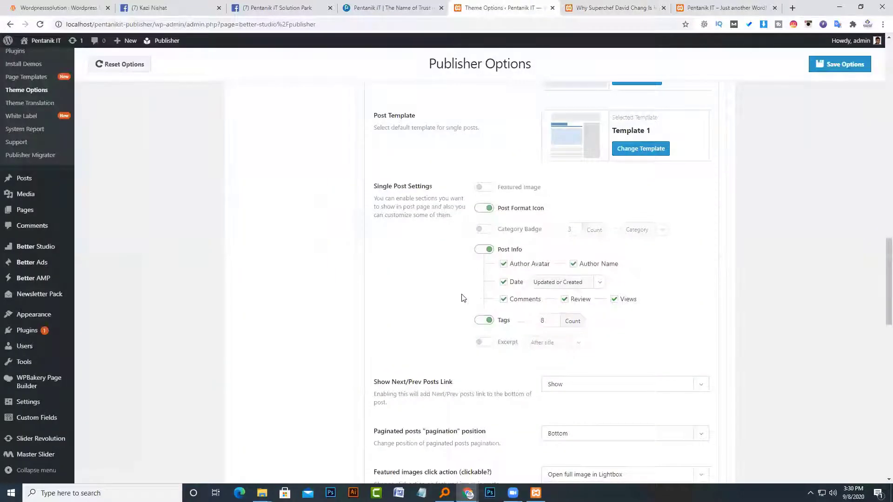
pyautogui.scroll(-2, 509, 192)
pyautogui.click(504, 190)
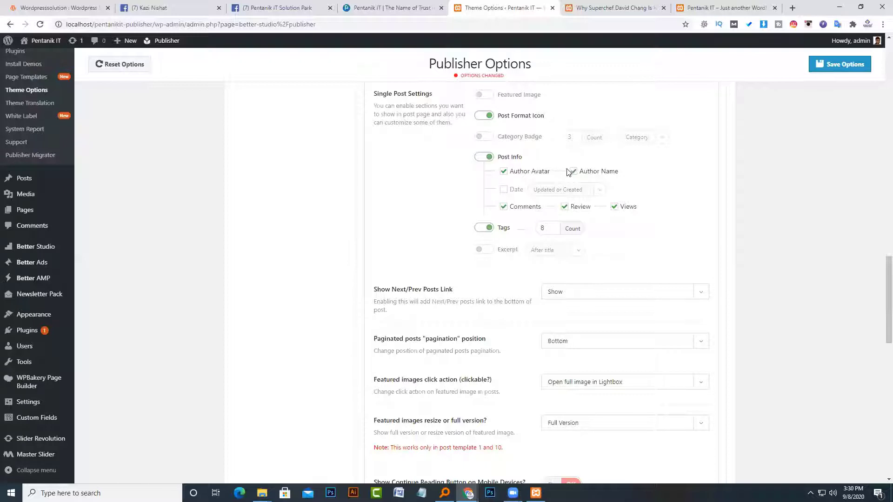
pyautogui.click(570, 7)
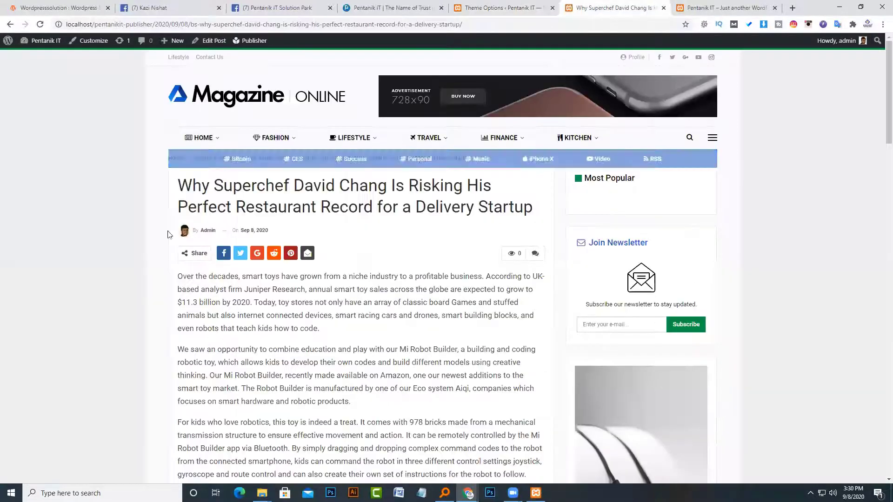
pyautogui.click(505, 7)
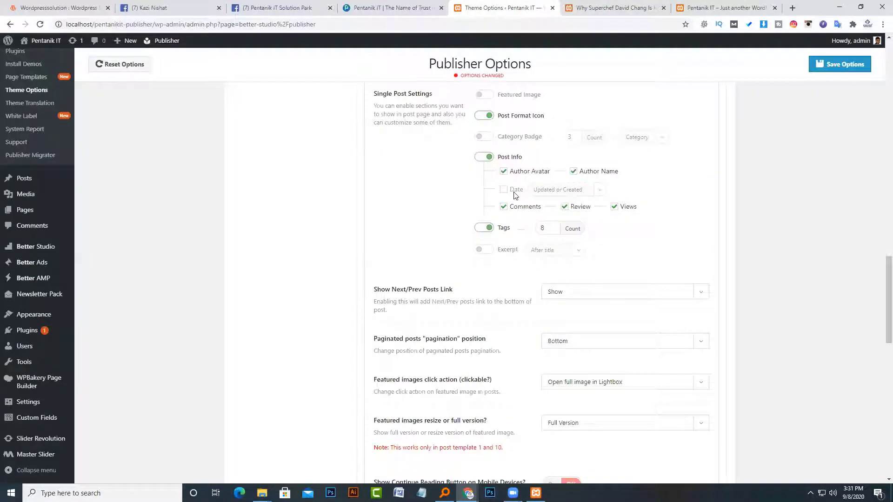
pyautogui.click(529, 172)
pyautogui.click(599, 8)
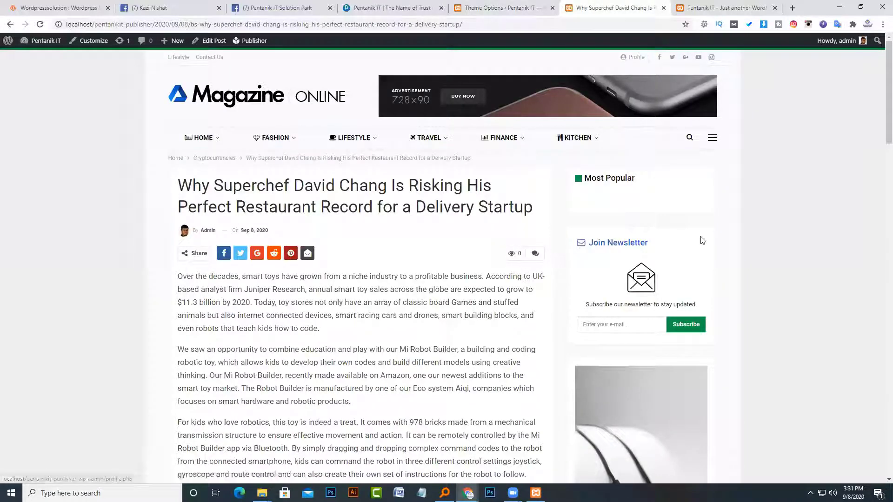
pyautogui.hotkey('ctrl', 'shift', 'Tab')
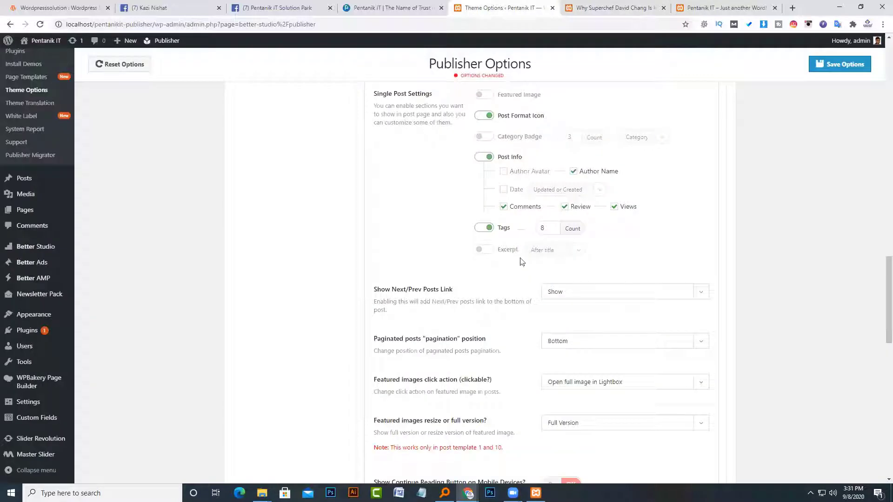
pyautogui.click(842, 69)
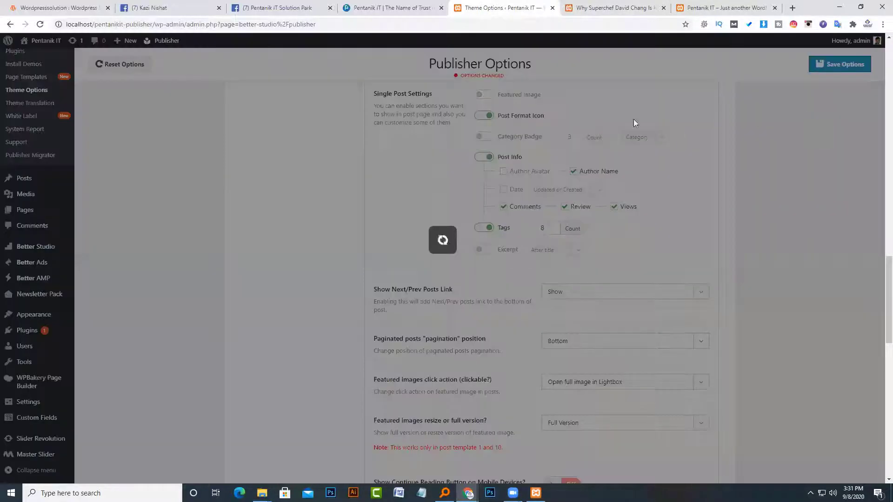
pyautogui.hotkey('ctrl', 'Tab')
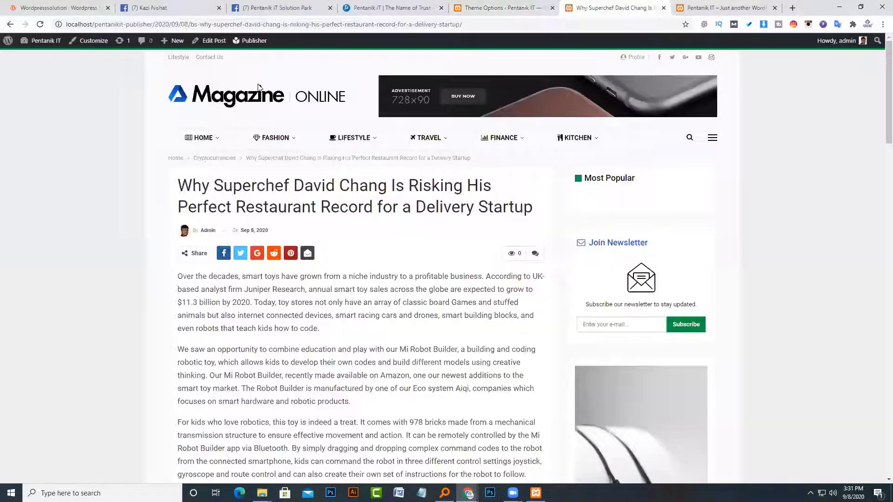
pyautogui.click(40, 24)
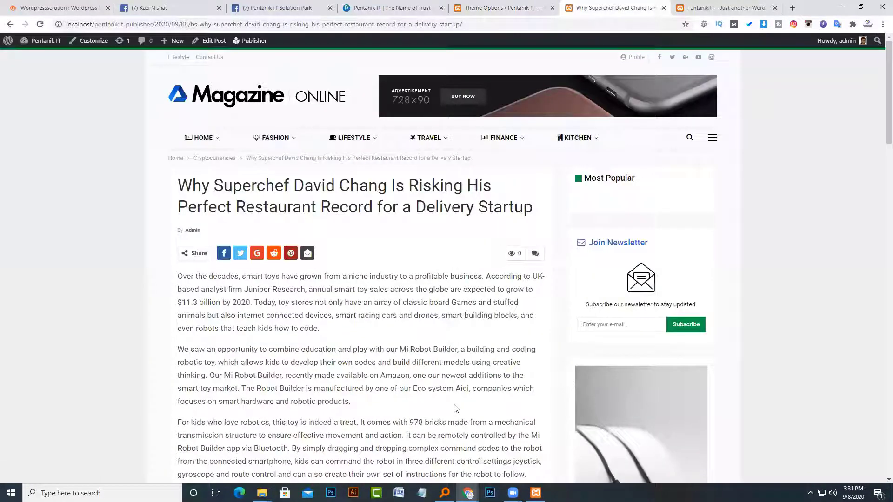
# Review the Show Next/Prev Posts Link option and examine the previous and next post links at the end of the superchef post
pyautogui.click(510, 12)
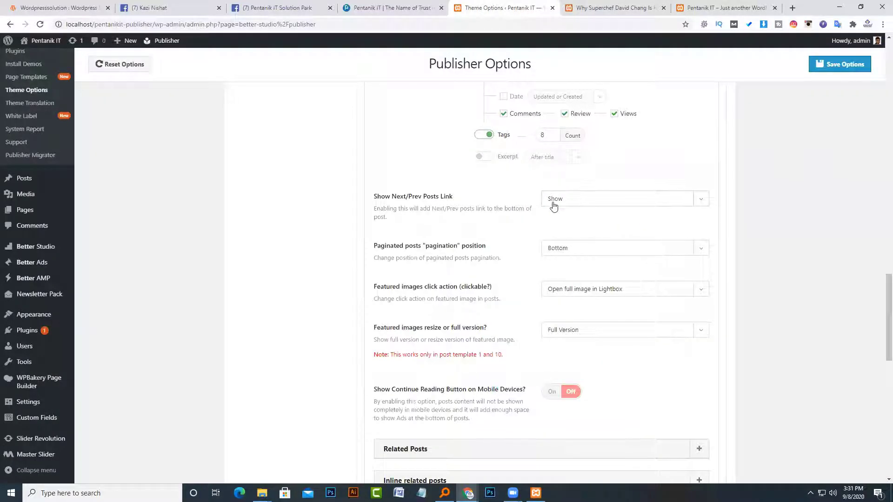
pyautogui.click(625, 5)
pyautogui.scroll(-20, 451, 366)
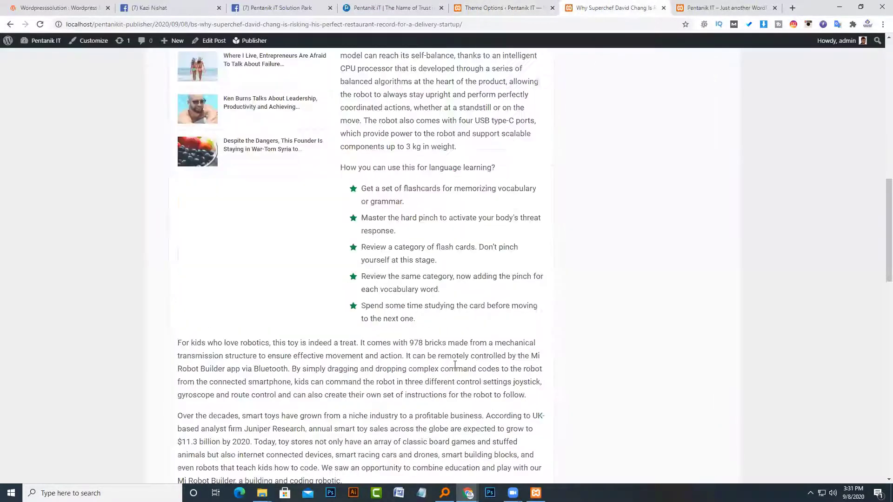
pyautogui.scroll(4, 458, 369)
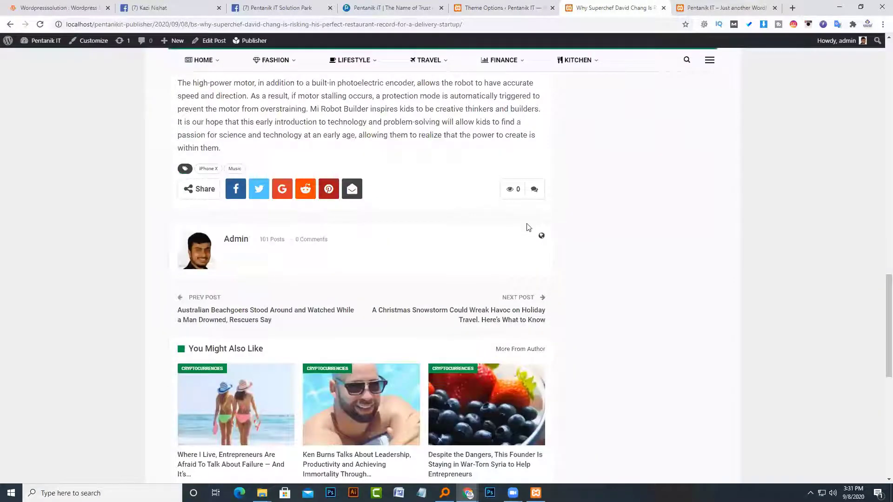
pyautogui.scroll(-1, 473, 258)
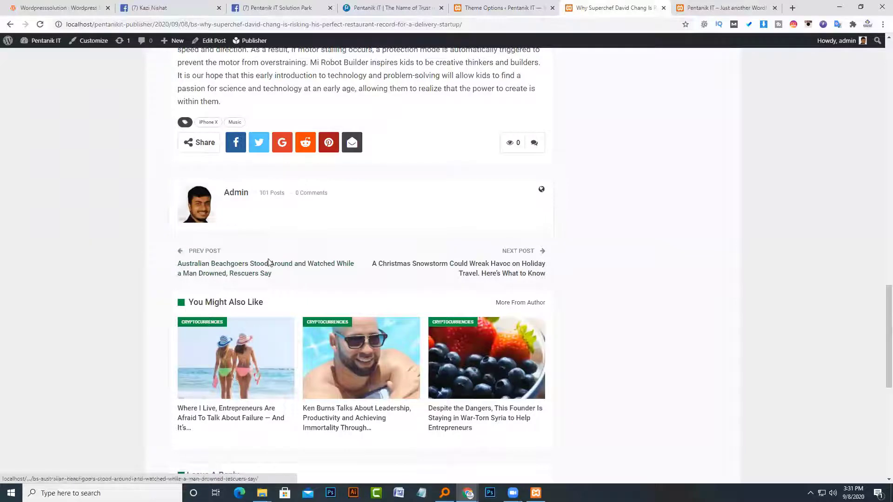
# Set Show Next/Prev Posts Link to Hide, save the options and reload the superchef post
pyautogui.click(511, 5)
pyautogui.click(585, 203)
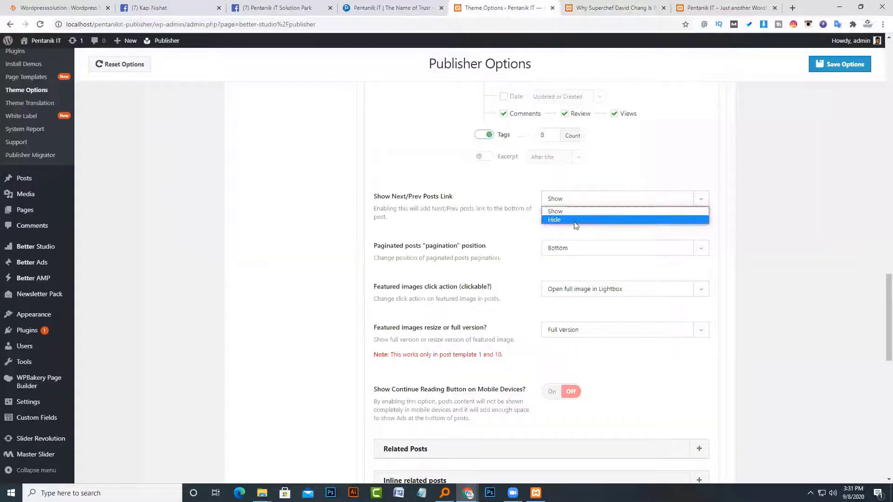
pyautogui.click(573, 219)
pyautogui.click(835, 60)
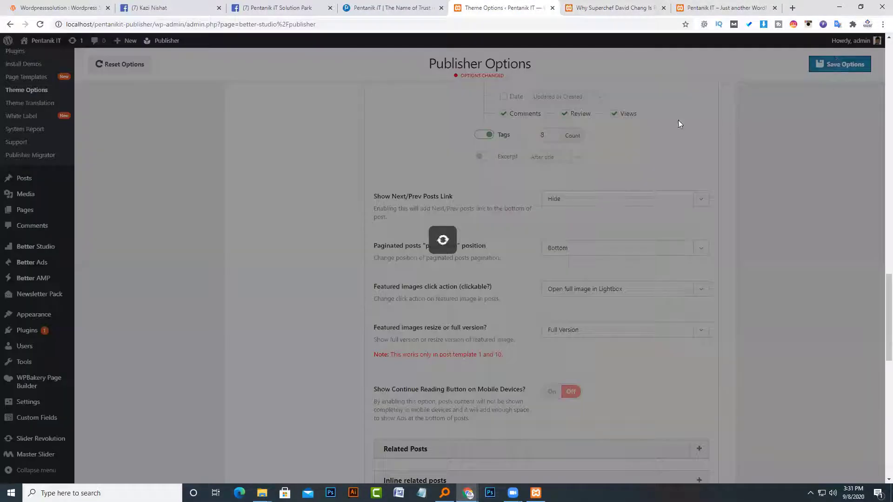
pyautogui.click(610, 6)
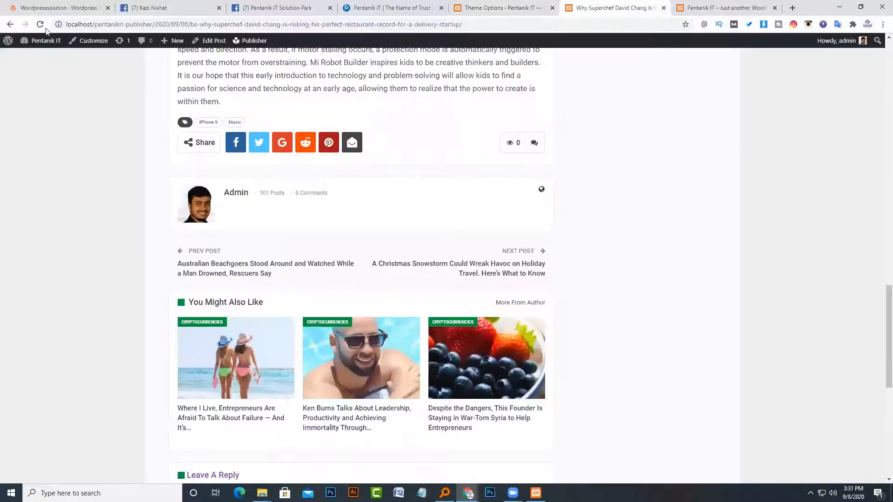
pyautogui.click(40, 25)
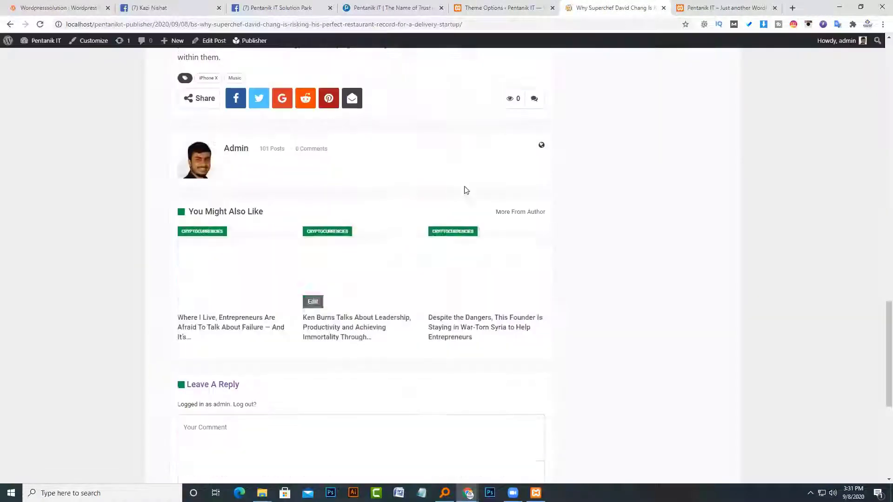
pyautogui.scroll(2, 468, 253)
# Review the pagination position and featured image options, and compare them with the superchef post
pyautogui.click(541, 5)
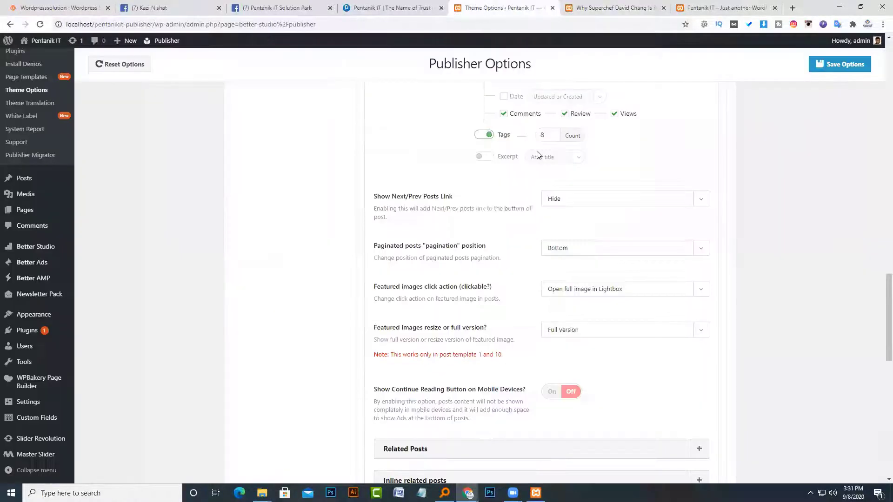
pyautogui.scroll(-1, 469, 242)
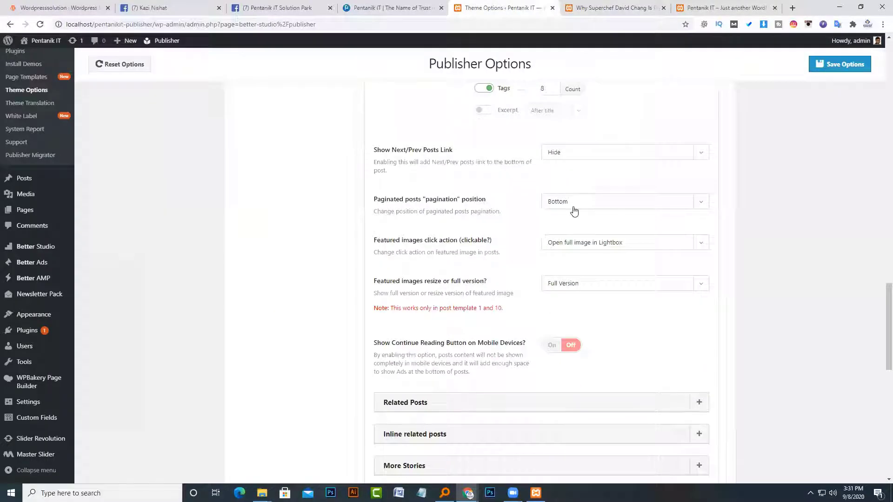
pyautogui.scroll(2, 457, 320)
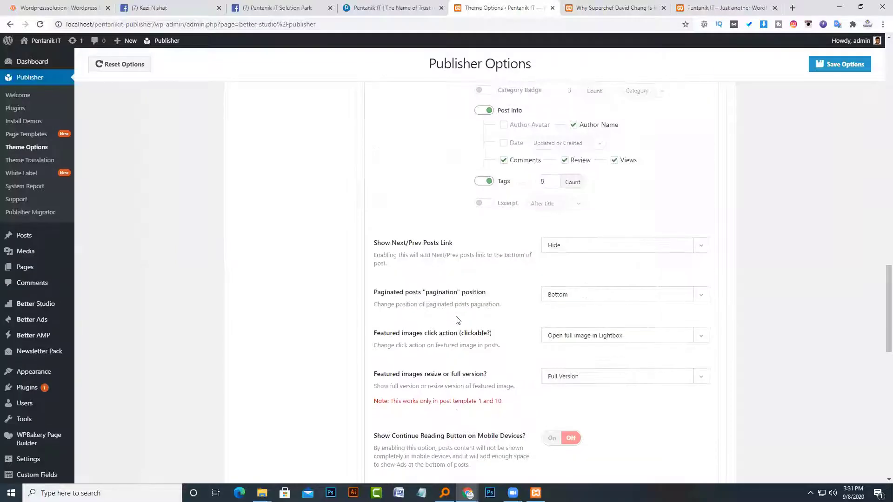
pyautogui.scroll(-1, 455, 293)
pyautogui.scroll(-2, 453, 242)
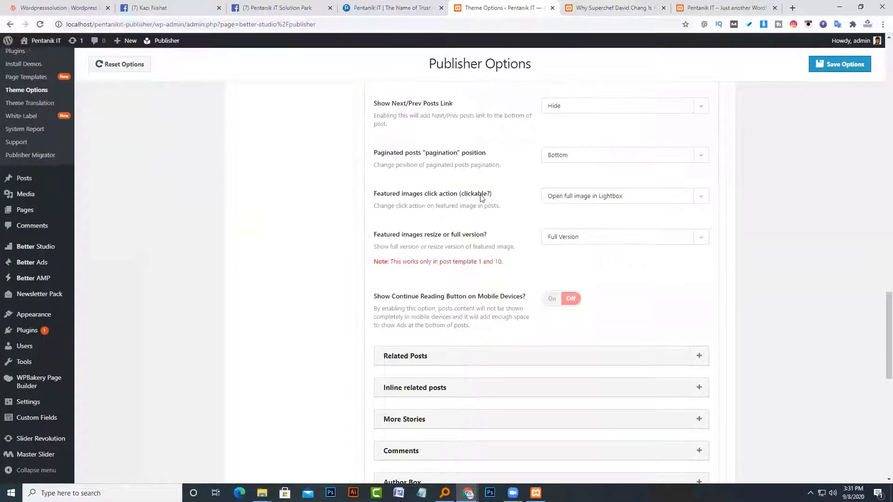
pyautogui.click(604, 8)
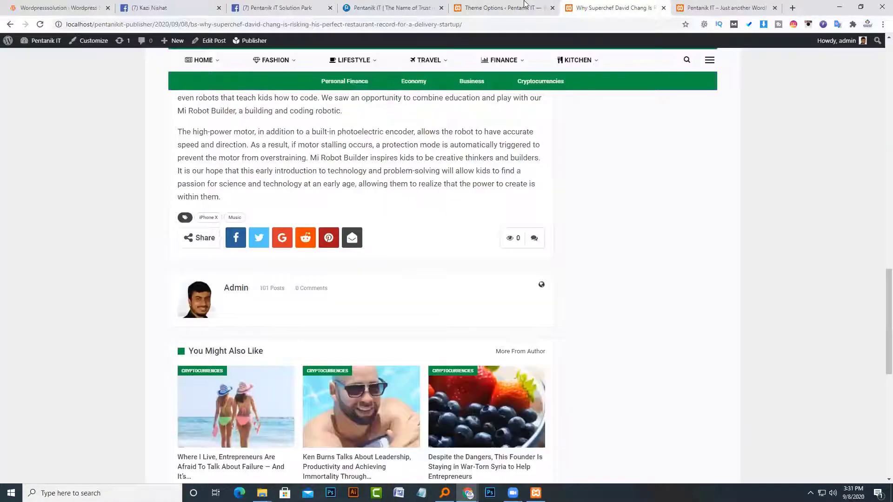
# Enable Featured Image in the Single Post Settings, save the options and open the image on the reloaded superchef post
pyautogui.click(522, 7)
pyautogui.scroll(6, 498, 259)
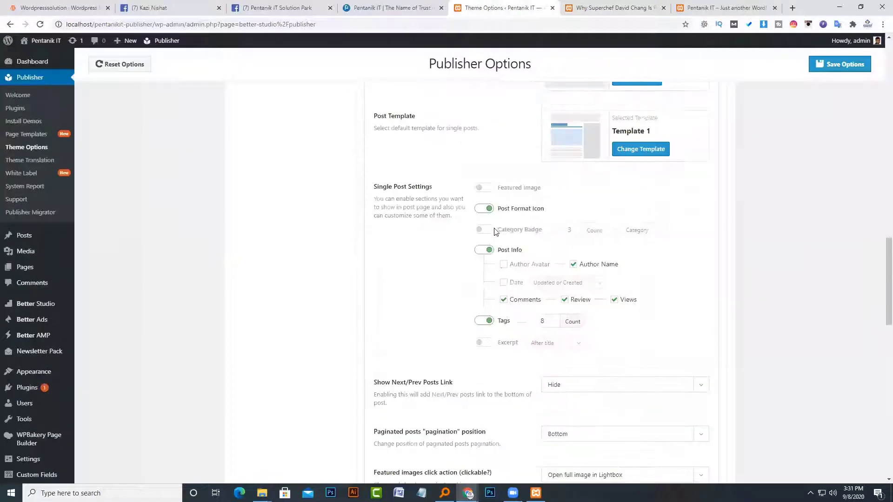
pyautogui.click(484, 188)
pyautogui.click(839, 64)
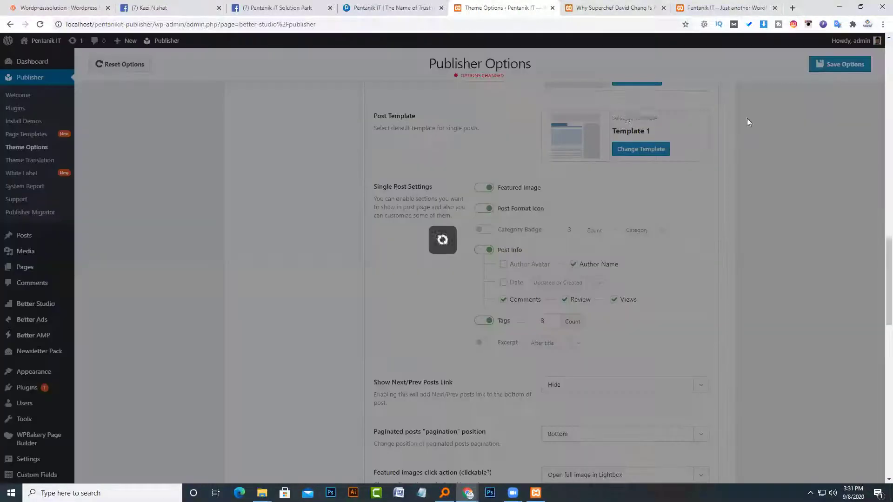
pyautogui.click(604, 8)
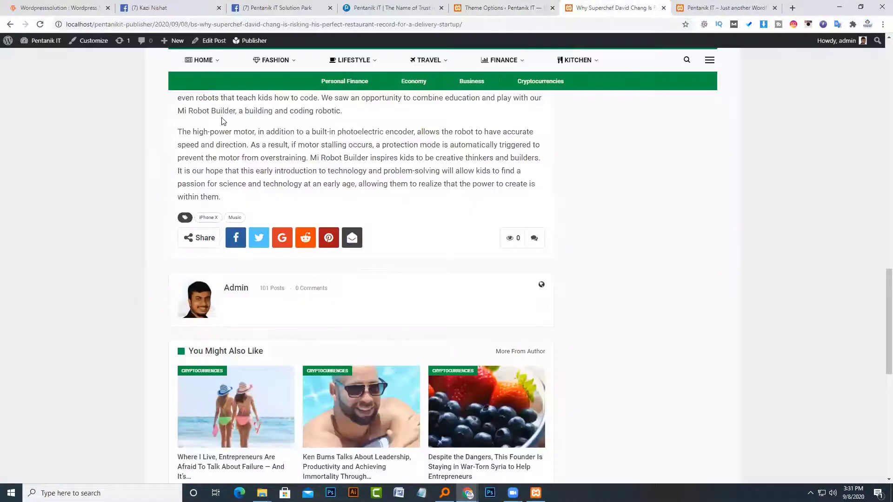
pyautogui.click(33, 24)
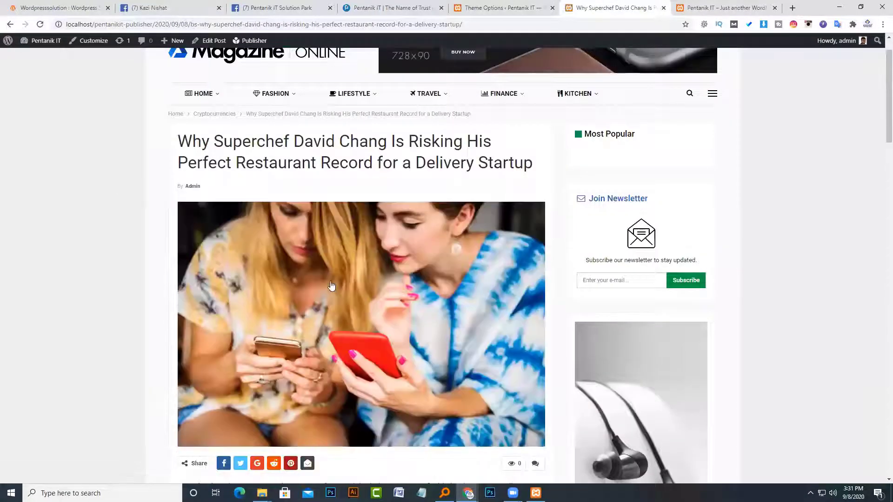
pyautogui.click(331, 282)
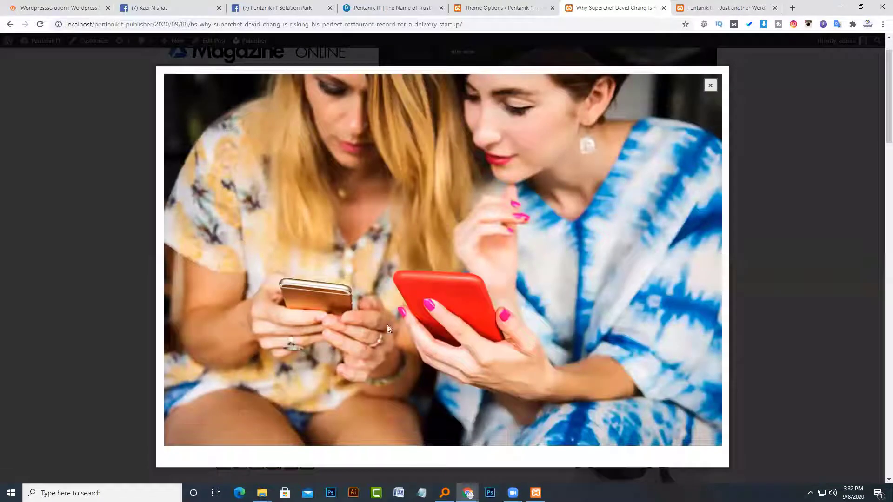
# Set the Featured images click action to Not Clickable, save the options and reload the superchef post
pyautogui.click(546, 6)
pyautogui.scroll(-3, 446, 284)
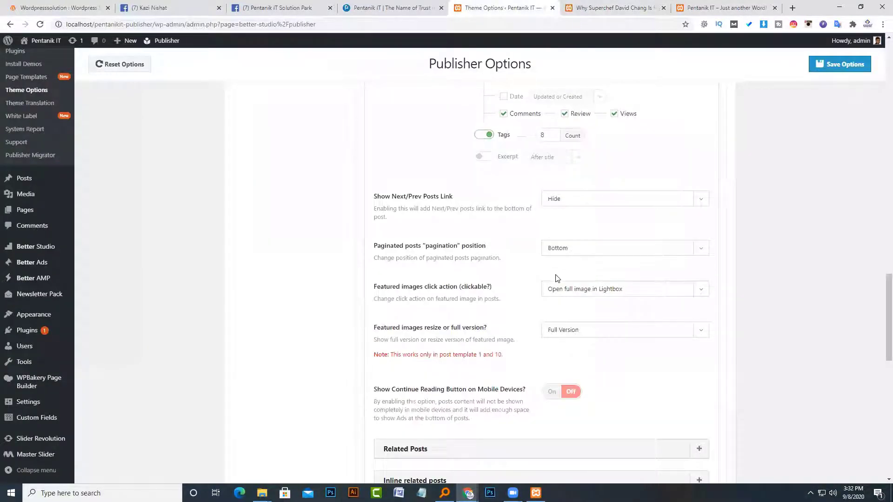
pyautogui.click(557, 283)
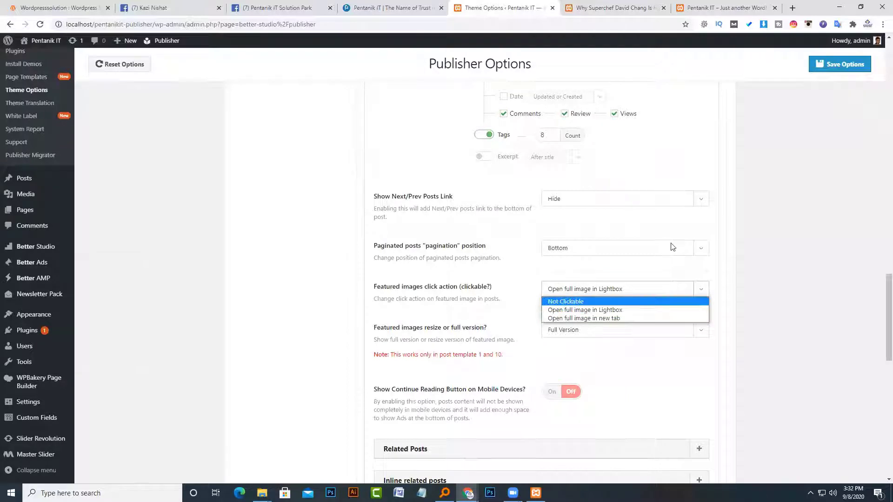
pyautogui.click(582, 301)
pyautogui.click(821, 67)
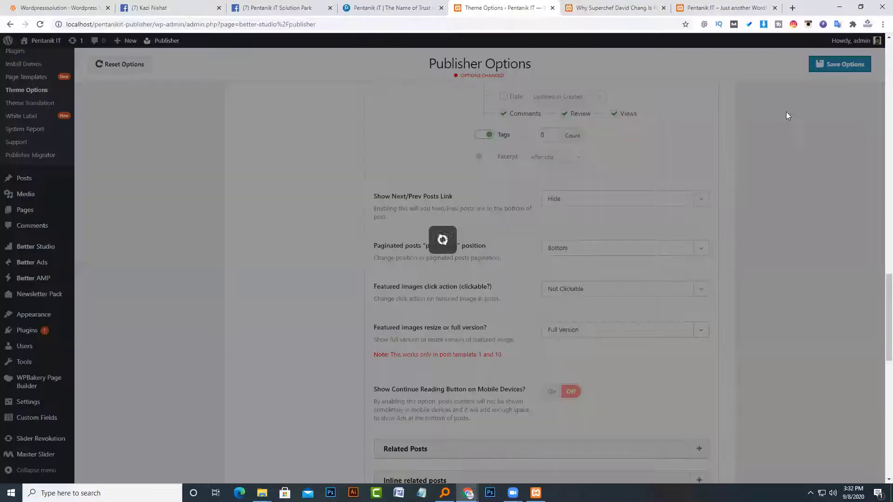
pyautogui.click(618, 7)
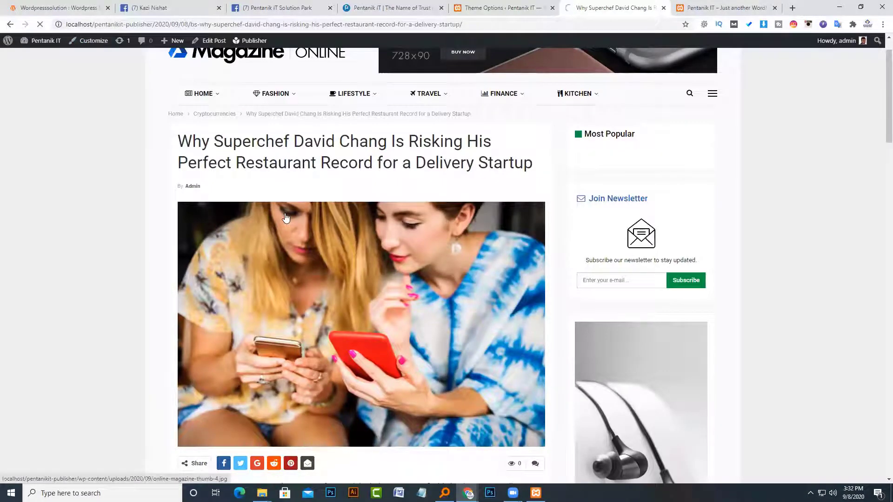
pyautogui.scroll(-3, 386, 138)
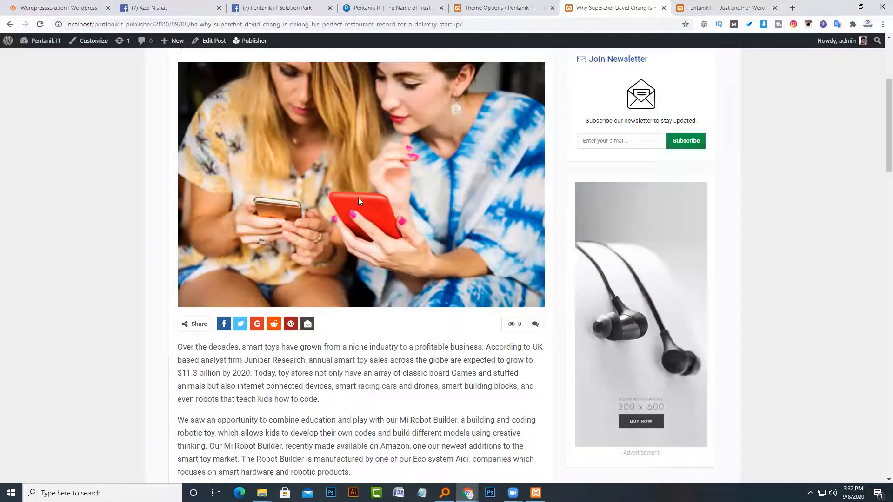
# Examine the other choices for the Featured images click action and look at the superchef post's image again
pyautogui.click(533, 3)
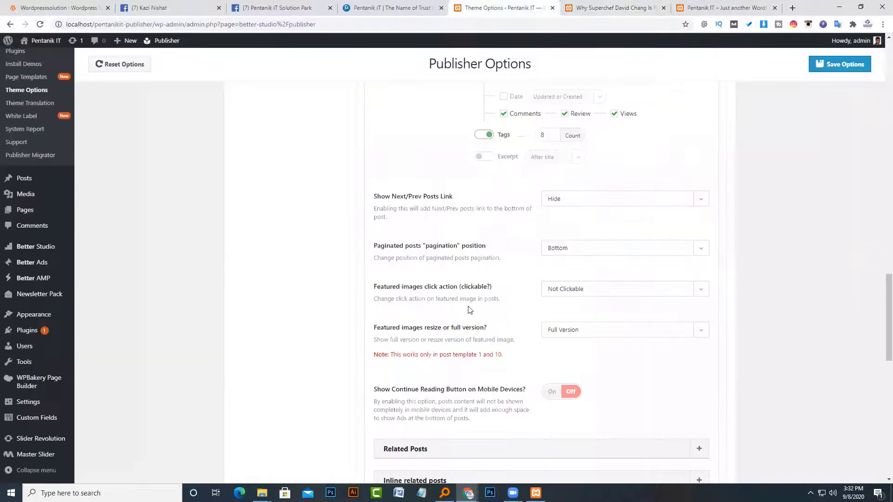
pyautogui.click(576, 196)
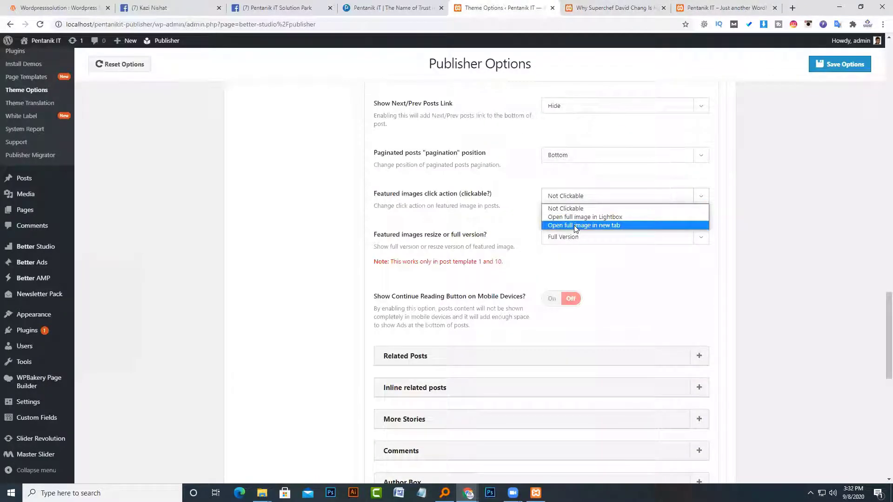
pyautogui.click(621, 6)
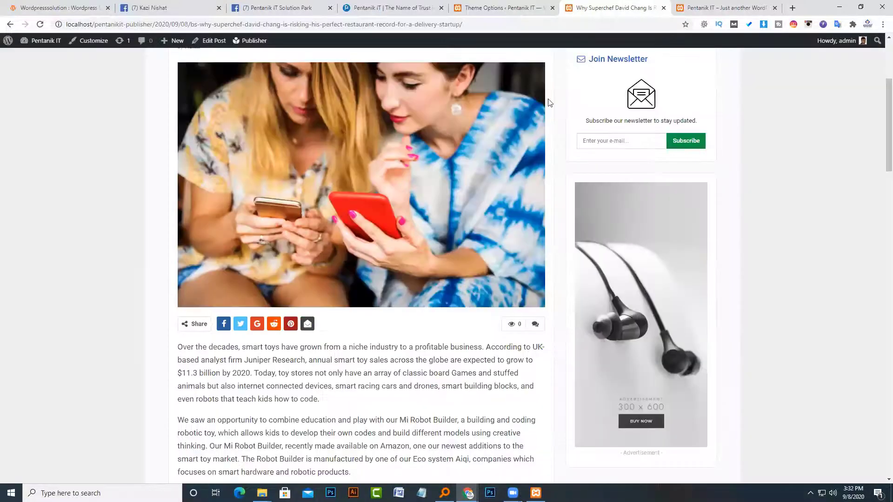
pyautogui.click(516, 7)
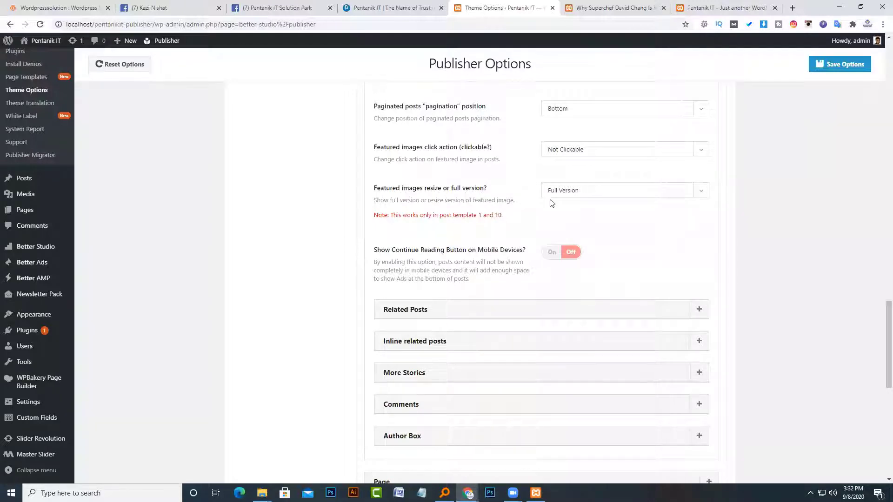
# Try Resized version for the featured images, read the note about supported post templates and restore Full Version
pyautogui.click(571, 194)
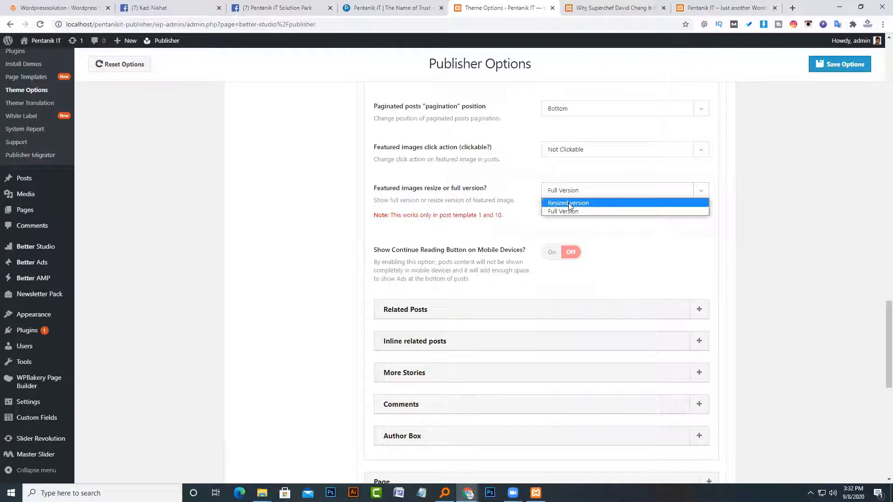
pyautogui.click(570, 204)
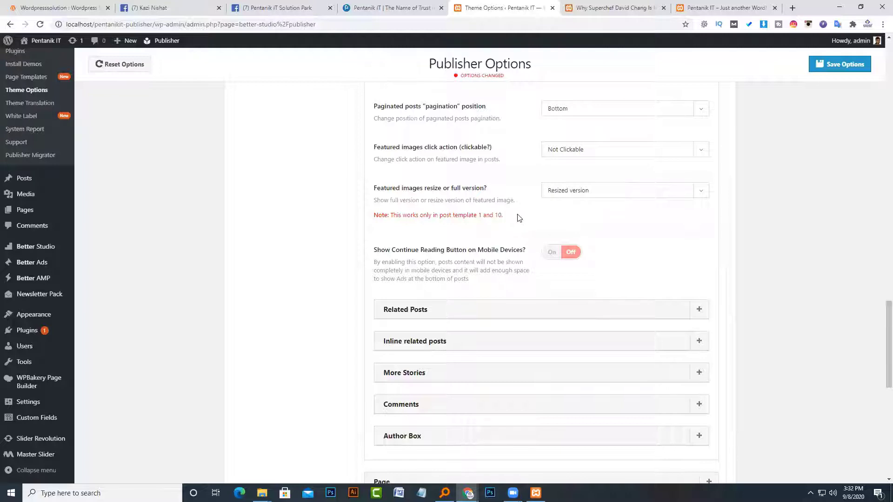
pyautogui.moveTo(407, 215); pyautogui.dragTo(500, 216)
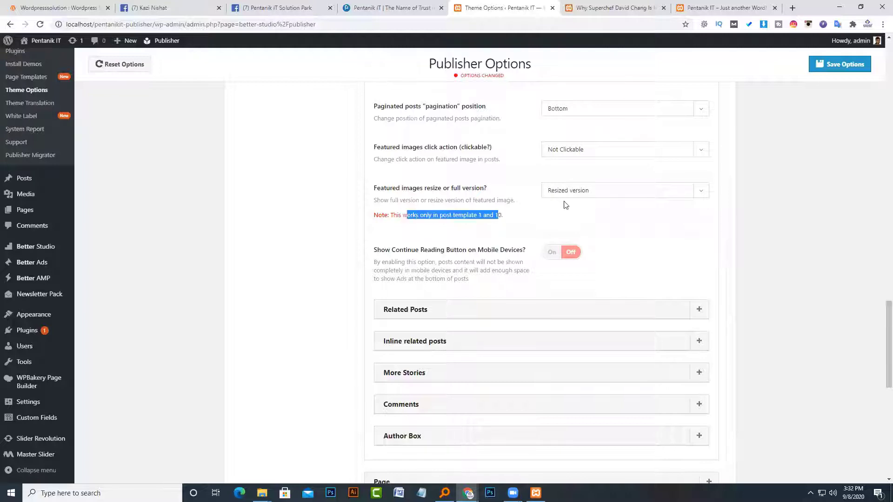
pyautogui.click(574, 196)
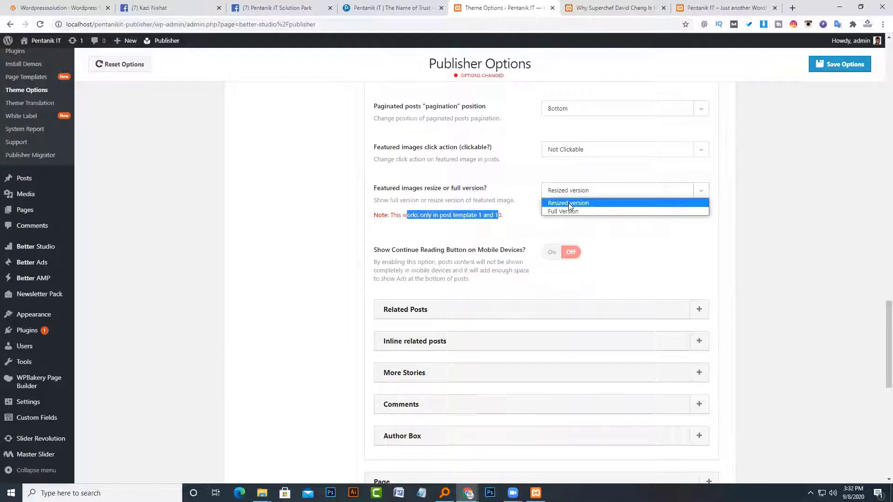
pyautogui.click(570, 204)
pyautogui.click(424, 233)
pyautogui.moveTo(433, 214); pyautogui.dragTo(528, 217)
pyautogui.click(568, 196)
pyautogui.click(569, 212)
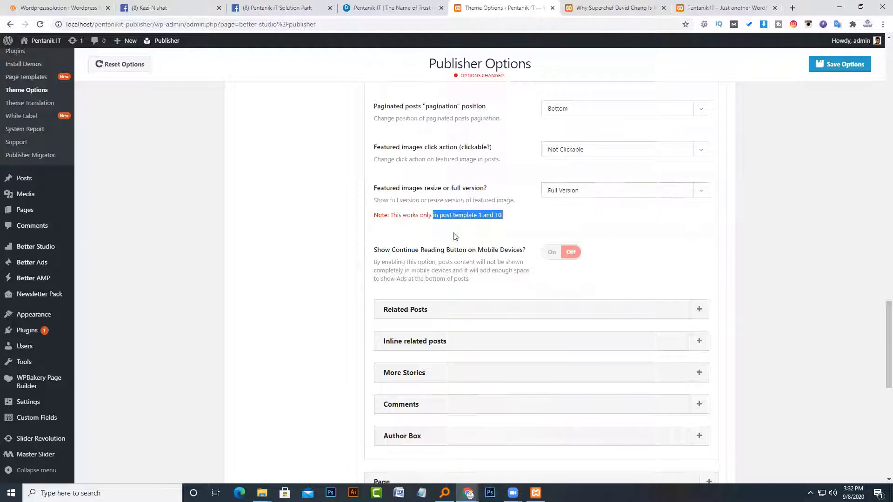
# Read the Show Continue Reading Button on Mobile Devices option and shrink the browser window showing the superchef post to mobile width
pyautogui.scroll(-2, 440, 243)
pyautogui.moveTo(372, 159); pyautogui.dragTo(515, 160)
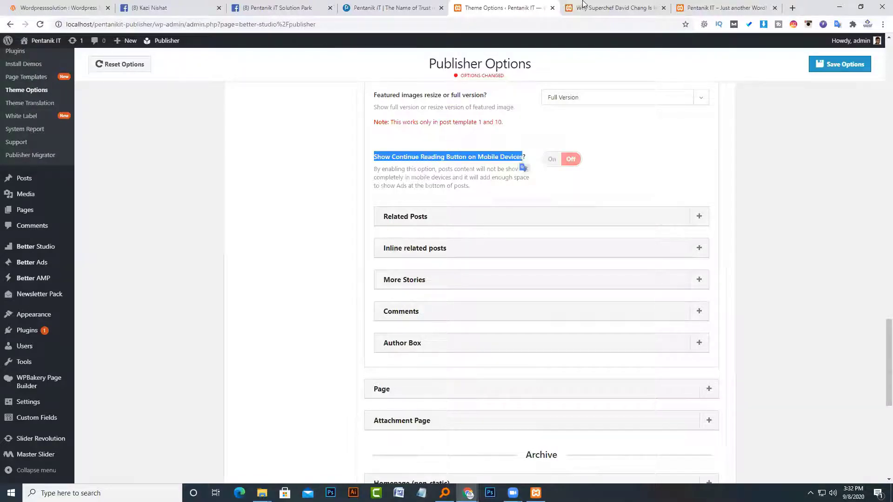
pyautogui.hotkey('ctrl', 'Tab')
pyautogui.click(861, 6)
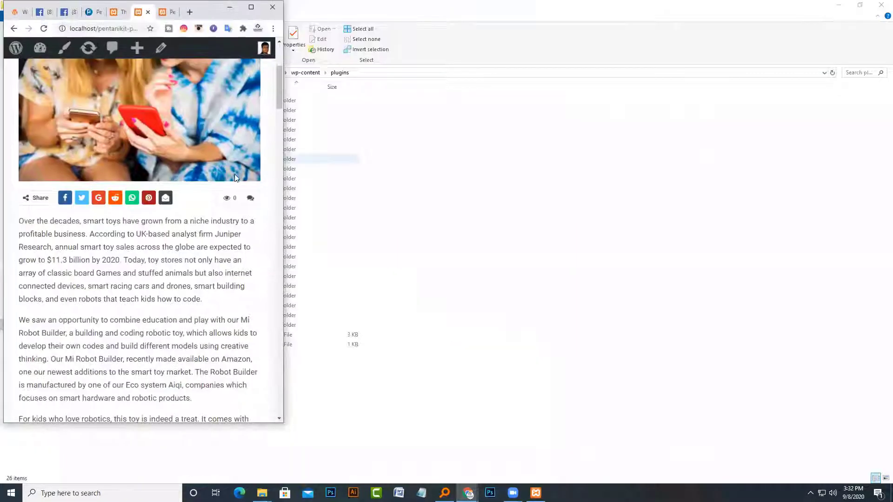
# Open the "Before and after: from jumbled layout to open-plan extension" post from the homepage and examine its mobile-width layout
pyautogui.scroll(5, 231, 188)
pyautogui.click(73, 74)
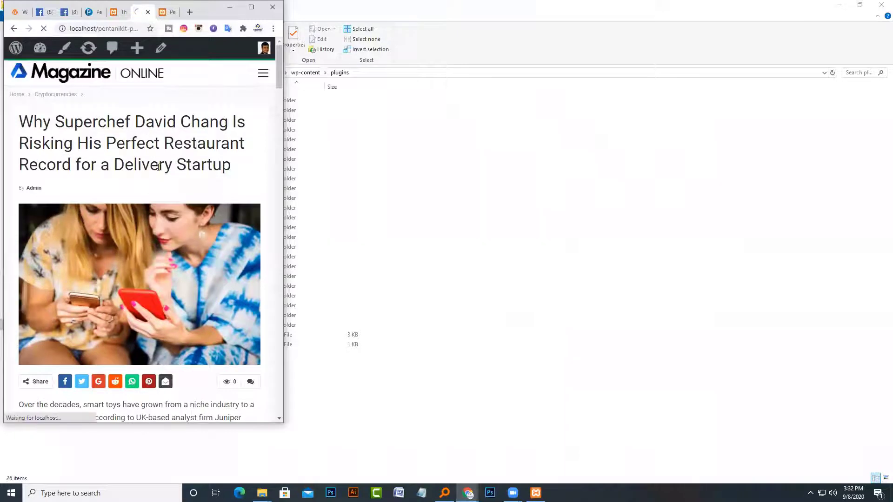
pyautogui.scroll(-4, 160, 173)
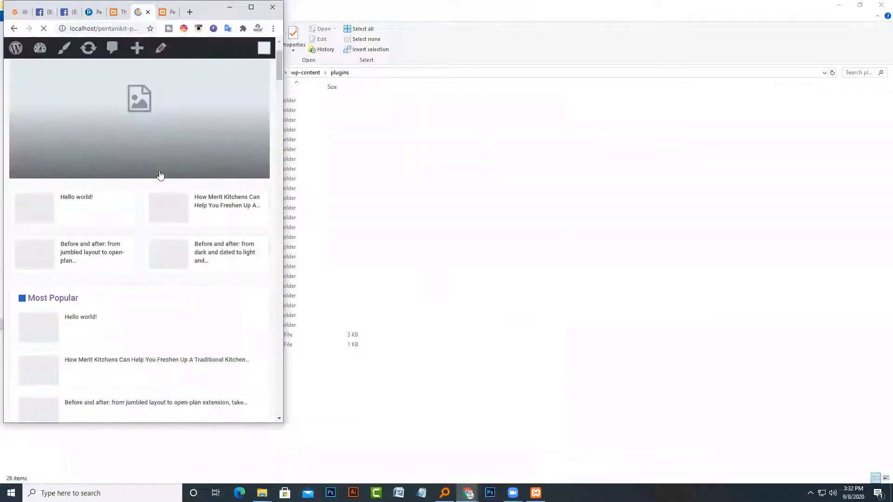
pyautogui.scroll(-5, 167, 185)
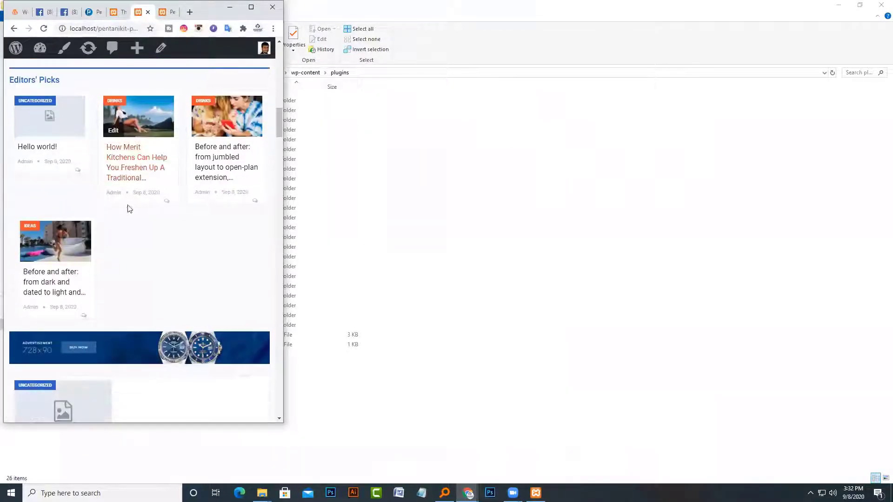
pyautogui.scroll(-5, 135, 256)
pyautogui.click(142, 279)
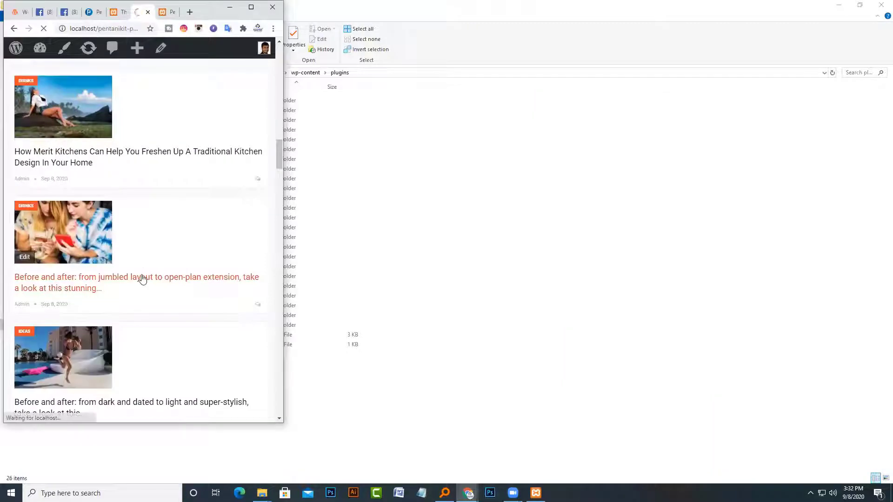
pyautogui.scroll(-10, 149, 263)
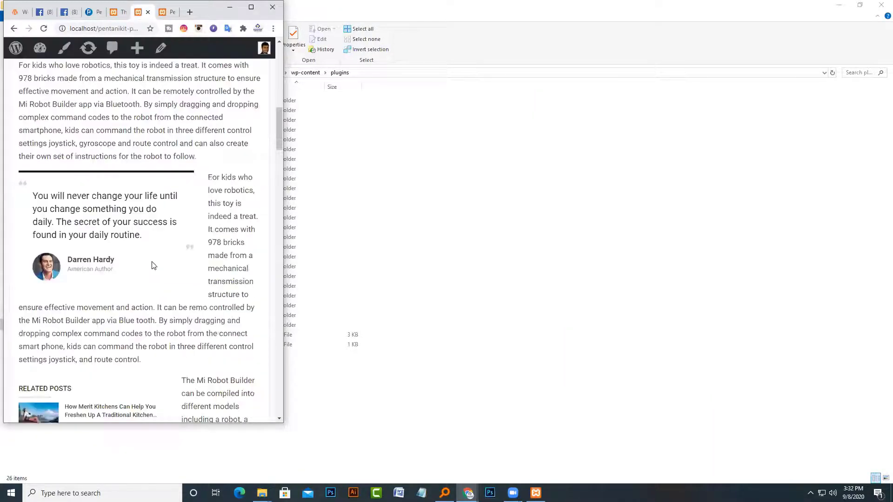
# Restore the full-size browser window, turn on Show Continue Reading Button on Mobile Devices in the theme options and save them
pyautogui.scroll(-8, 154, 262)
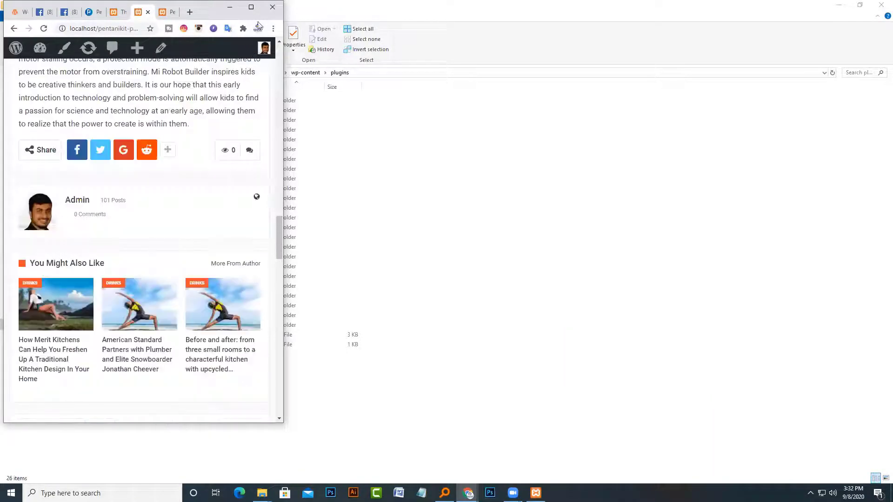
pyautogui.click(251, 7)
pyautogui.hotkey('ctrl', 'pageup')
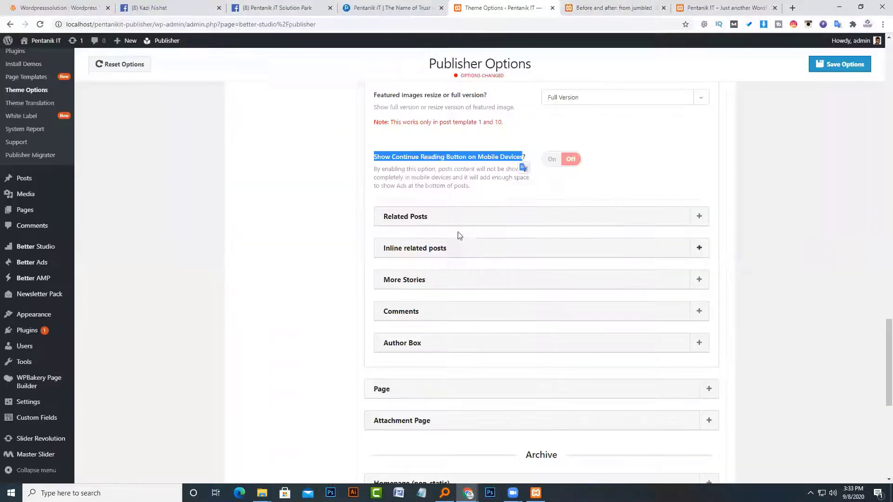
pyautogui.scroll(1, 430, 208)
pyautogui.click(439, 212)
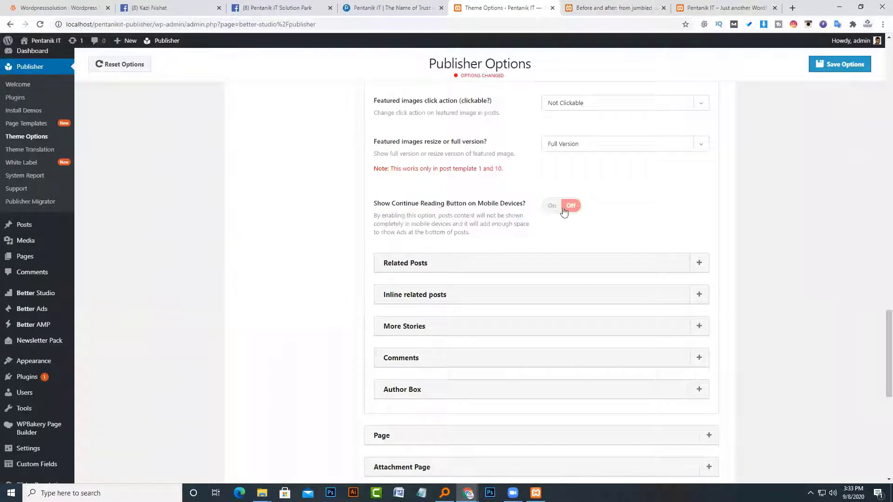
pyautogui.click(558, 208)
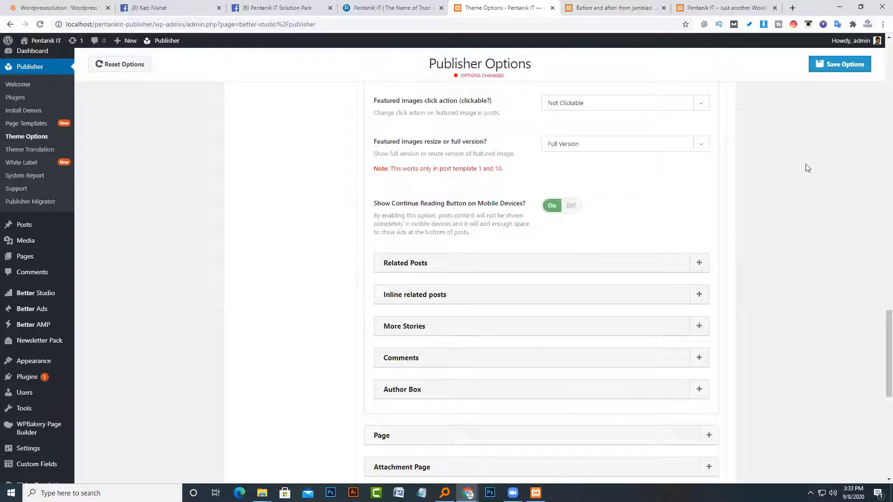
pyautogui.click(858, 65)
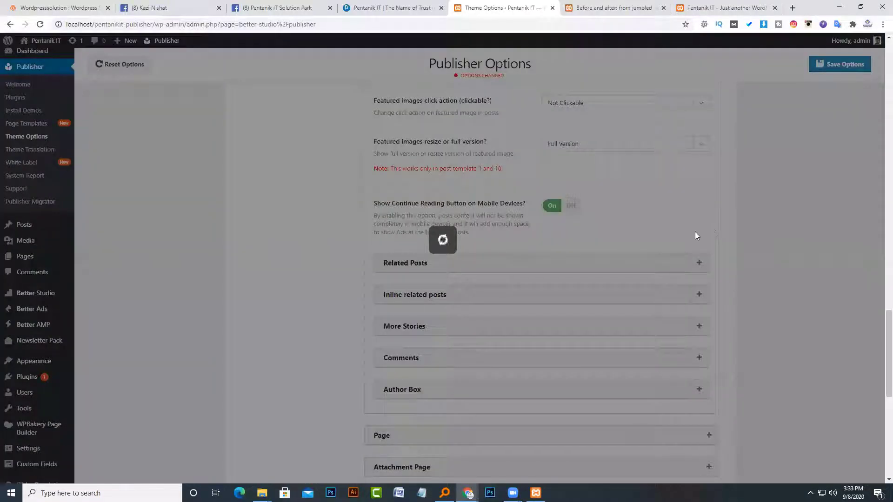
# Reload the "Before and after: from jumbled layout to open-plan extension" post and examine its Continue Reading button at mobile width
pyautogui.click(575, 6)
pyautogui.scroll(7, 353, 261)
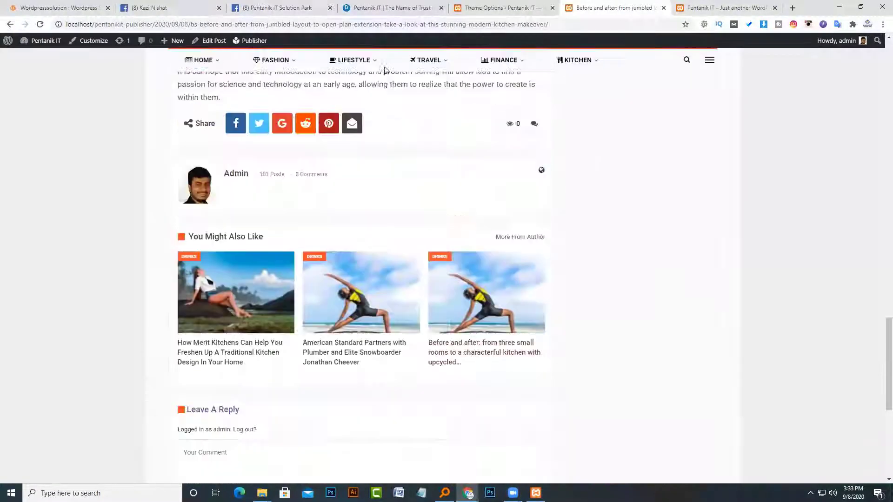
pyautogui.click(40, 24)
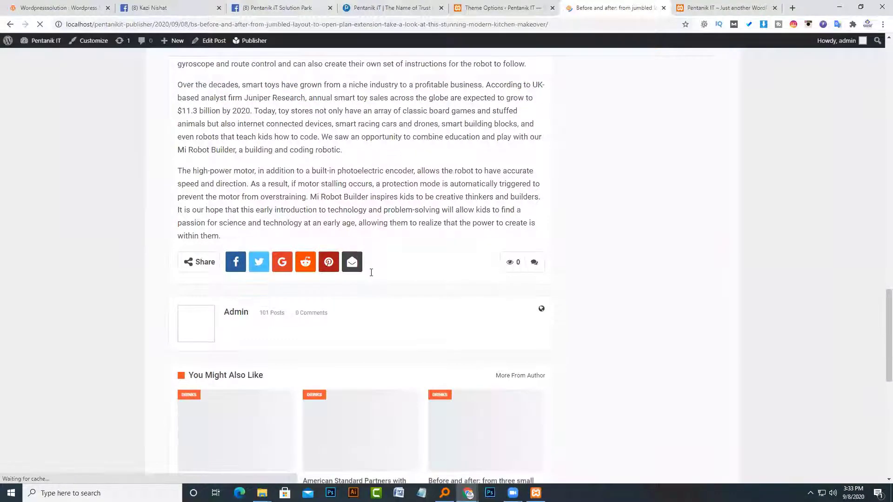
pyautogui.click(860, 7)
pyautogui.scroll(10, 183, 256)
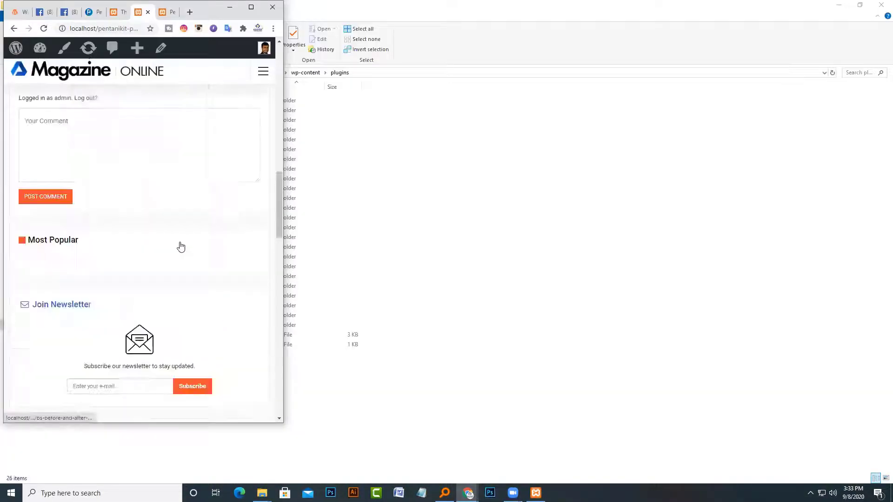
pyautogui.scroll(4, 181, 247)
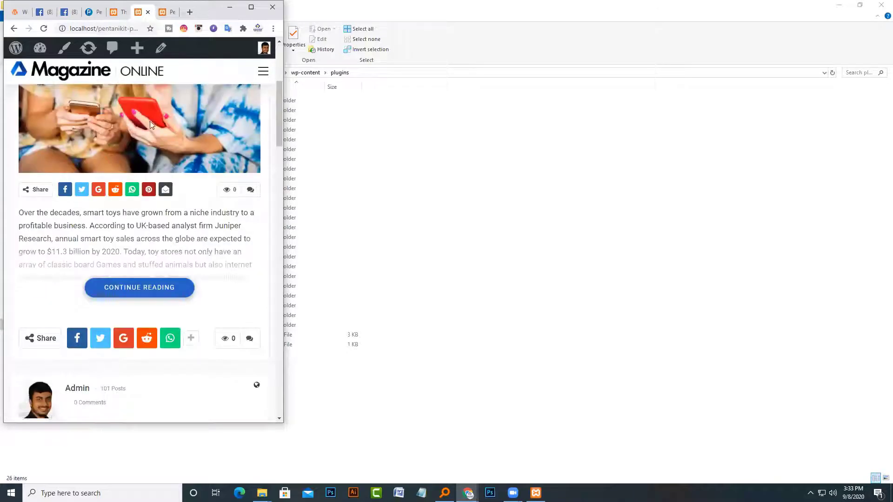
pyautogui.scroll(3, 139, 140)
pyautogui.scroll(-3, 153, 176)
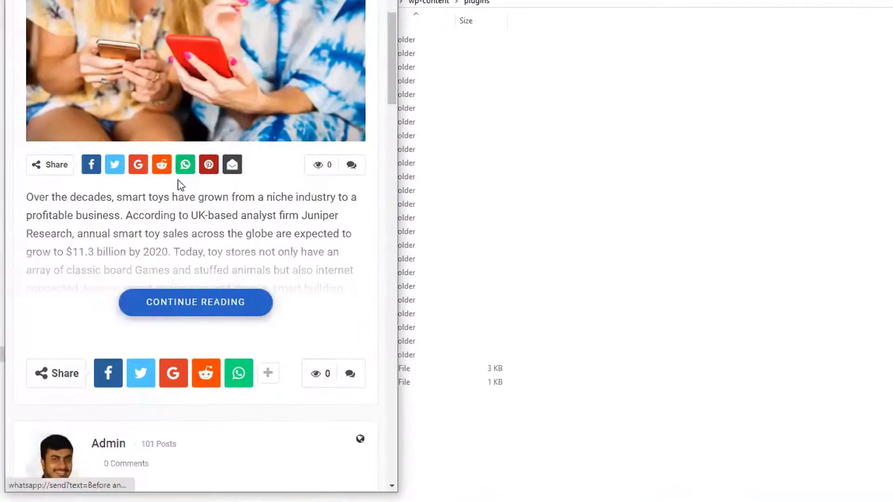
pyautogui.scroll(5, 214, 142)
pyautogui.scroll(-7, 212, 189)
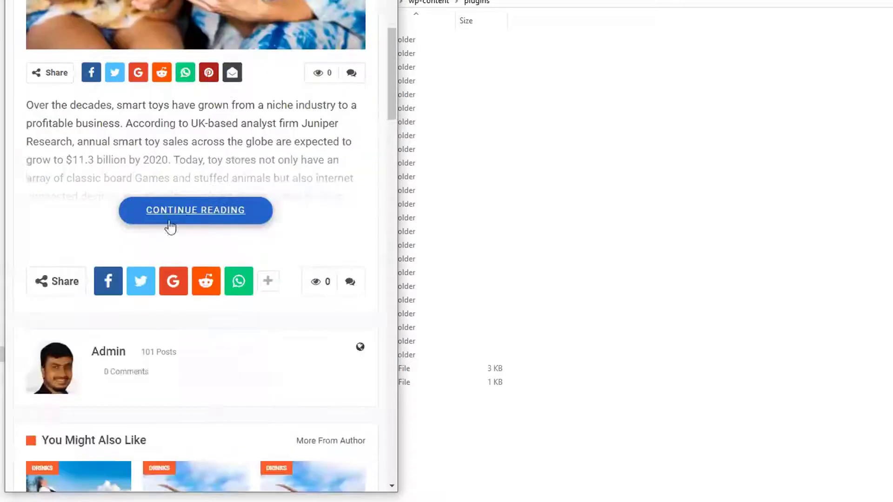
# Expand the post with Continue Reading, look through the full mobile article and return the browser to full size
pyautogui.click(175, 213)
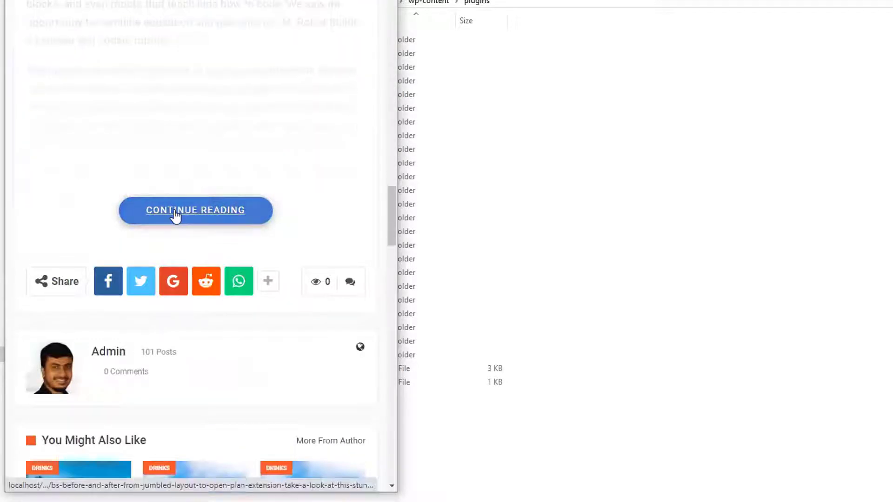
pyautogui.scroll(15, 255, 166)
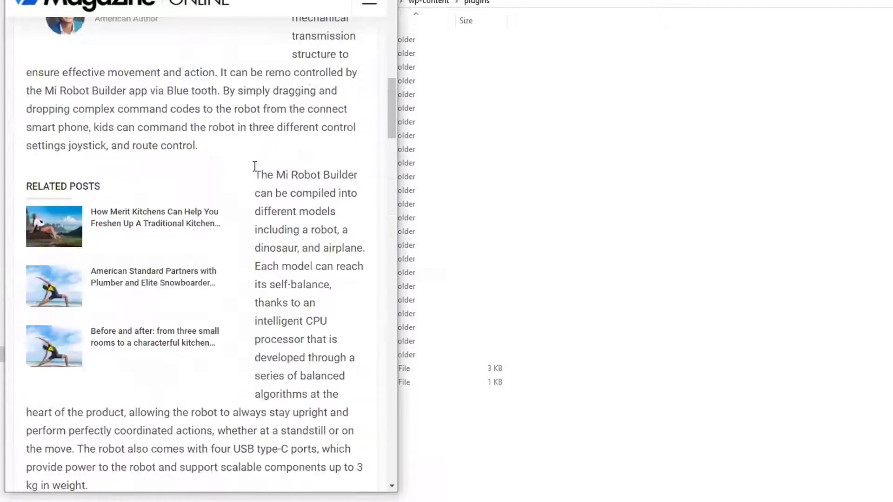
pyautogui.scroll(15, 255, 167)
pyautogui.scroll(-13, 253, 166)
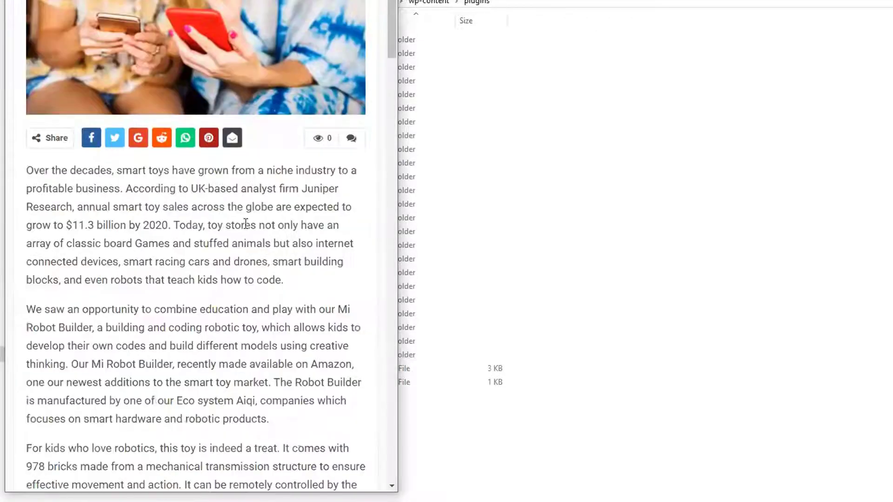
pyautogui.scroll(-15, 281, 218)
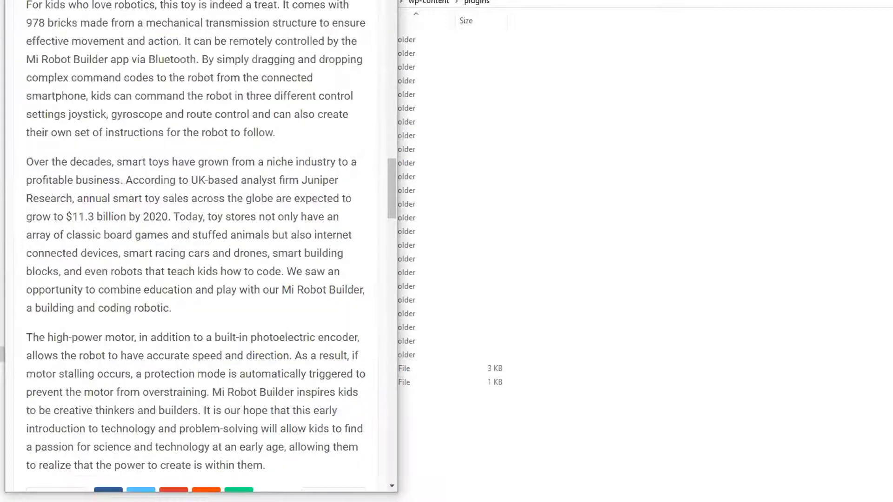
pyautogui.scroll(-3, 189, 231)
pyautogui.scroll(12, 190, 247)
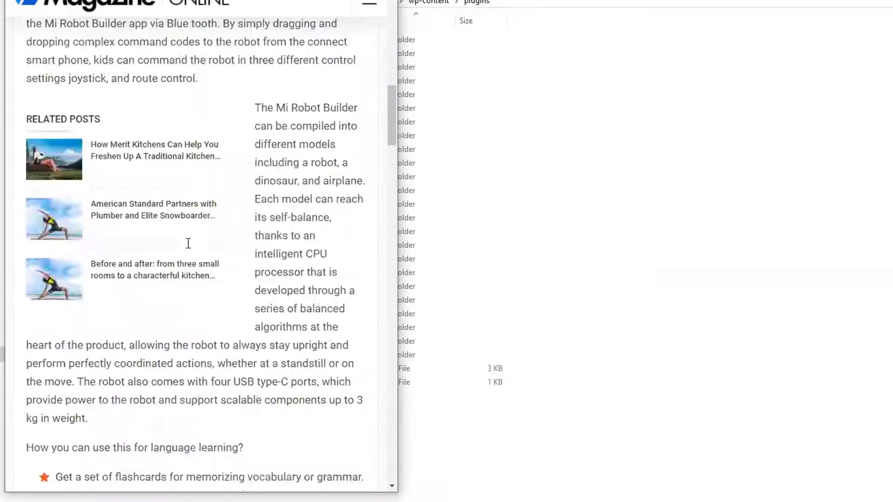
pyautogui.scroll(10, 173, 255)
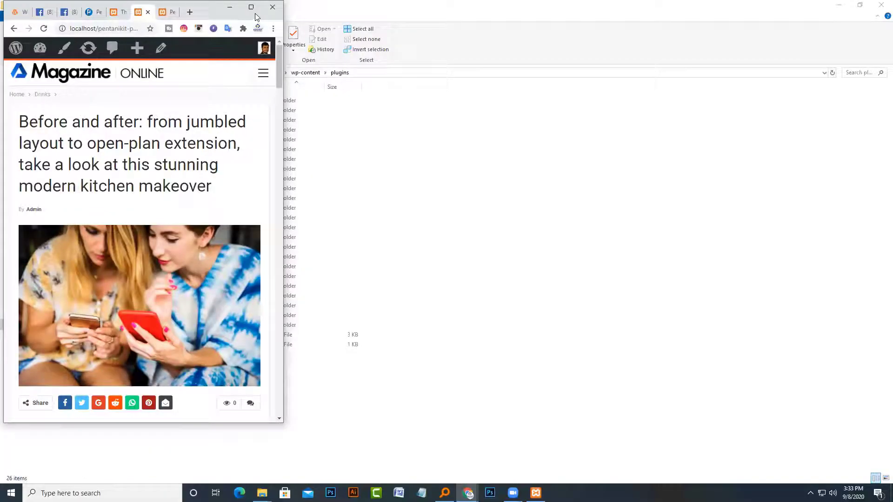
pyautogui.click(253, 8)
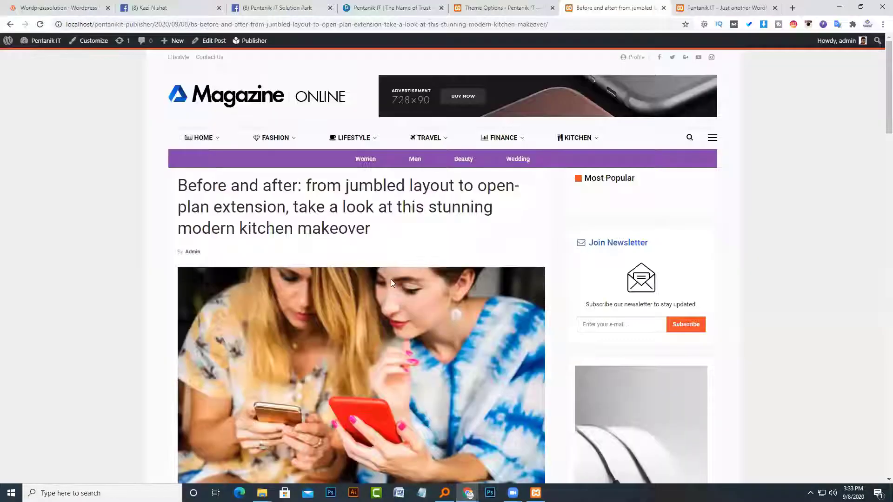
# Look through the post at desktop width down to its You Might Also Like section
pyautogui.scroll(-7, 391, 279)
pyautogui.click(532, 6)
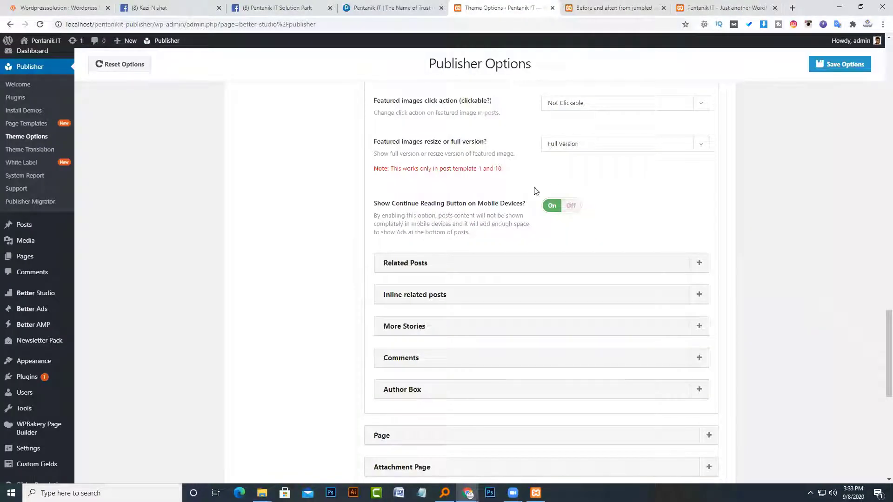
pyautogui.click(609, 7)
pyautogui.click(534, 7)
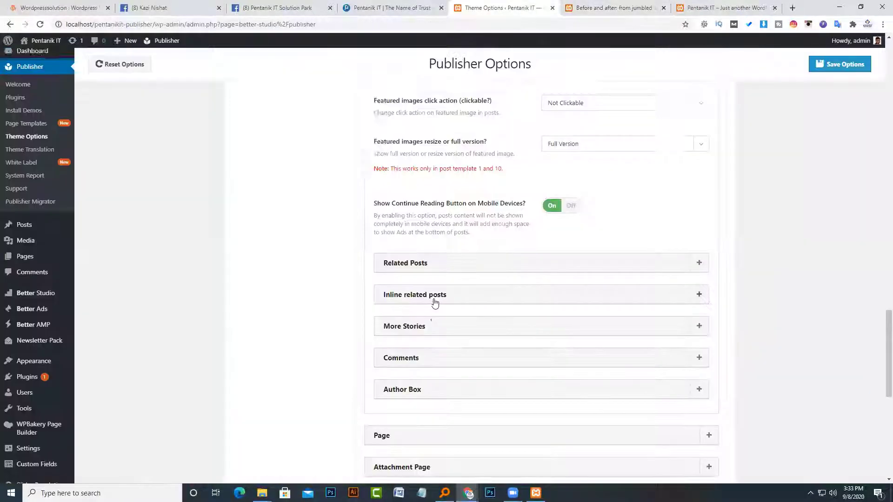
pyautogui.scroll(-1, 435, 303)
pyautogui.click(587, 9)
pyautogui.scroll(-10, 408, 184)
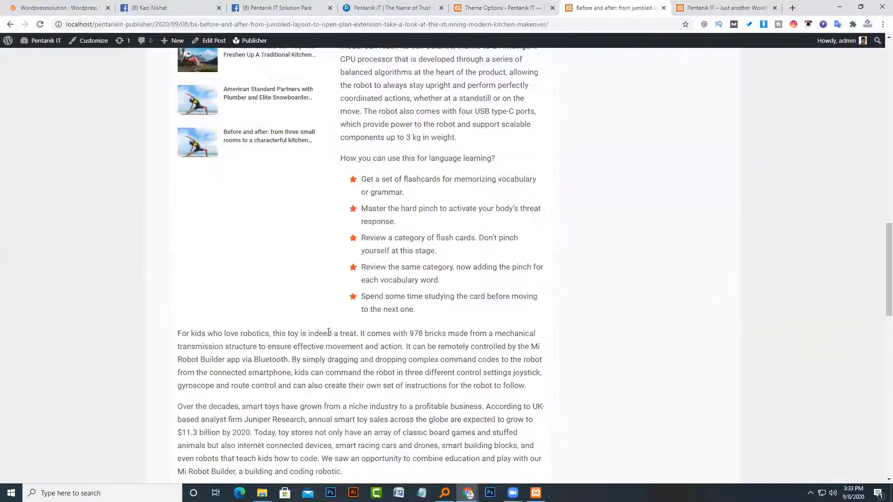
pyautogui.scroll(-3, 329, 333)
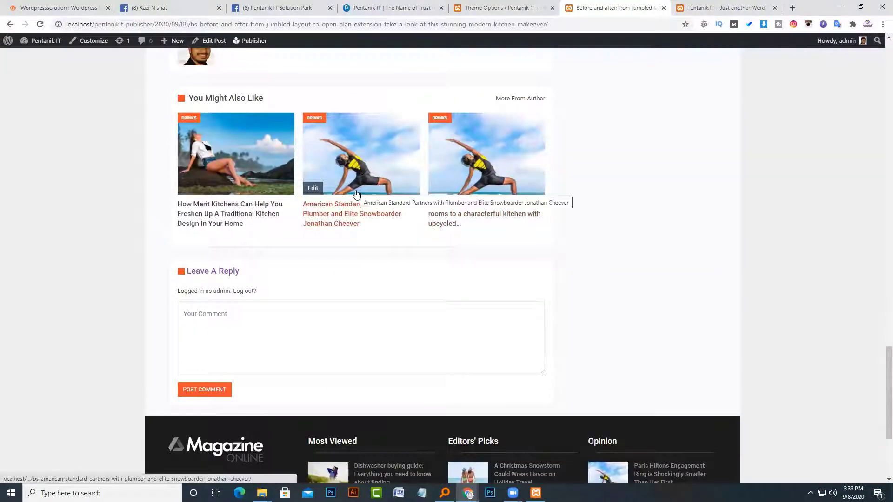
# Expand the Related Posts settings, examine the Related Posts display choices and compare them with the post's You Might Also Like section
pyautogui.click(499, 8)
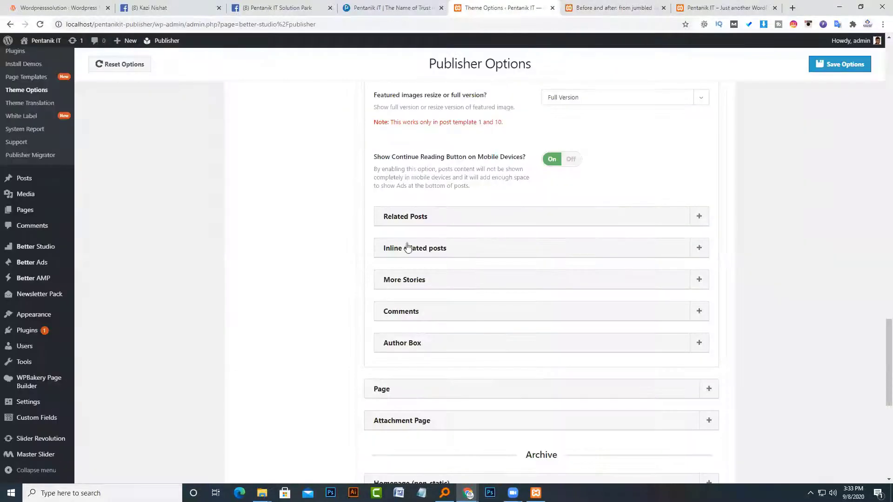
pyautogui.click(403, 218)
pyautogui.scroll(-1, 501, 258)
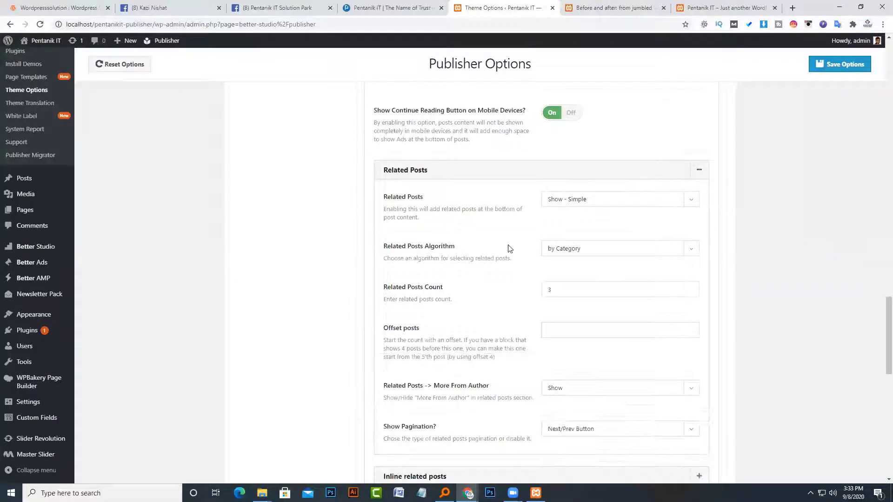
pyautogui.click(566, 203)
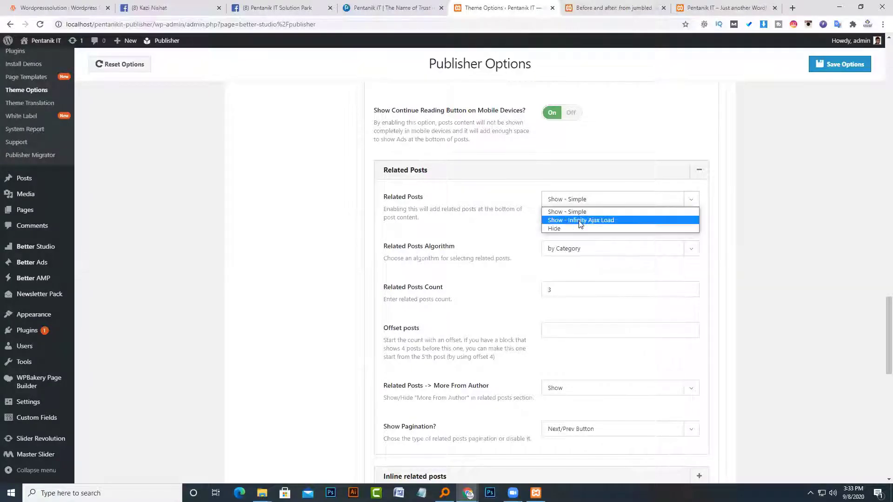
pyautogui.click(511, 229)
pyautogui.click(584, 7)
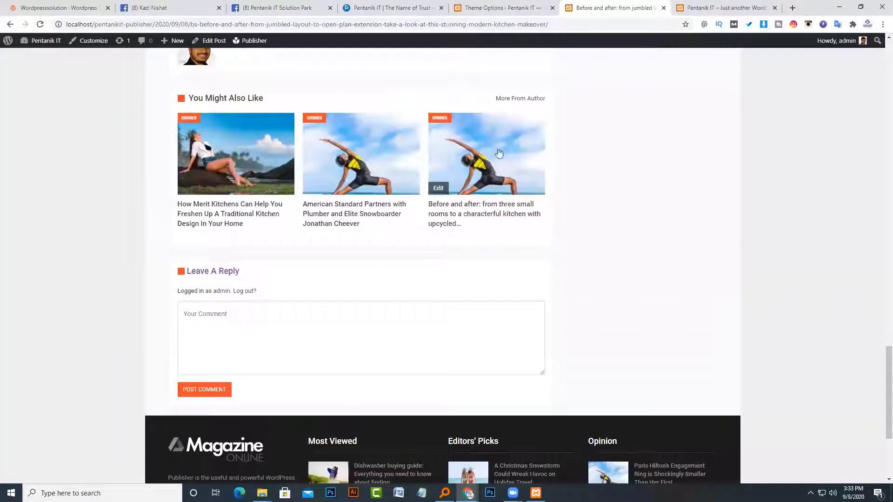
pyautogui.hotkey('ctrl', 'shift', 'Tab')
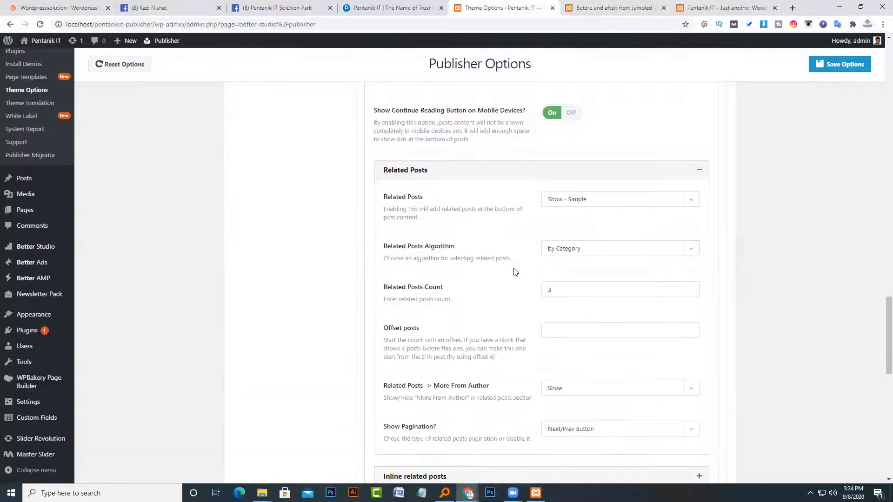
# Try Show - Infinity Ajax Load for Related Posts, look at the post's related section and restore Show - Simple
pyautogui.click(569, 206)
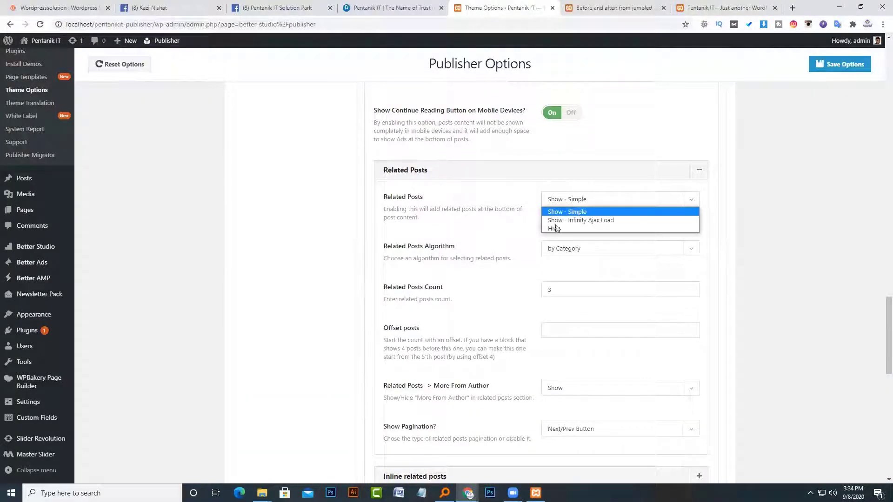
pyautogui.click(517, 246)
pyautogui.click(563, 209)
pyautogui.click(563, 219)
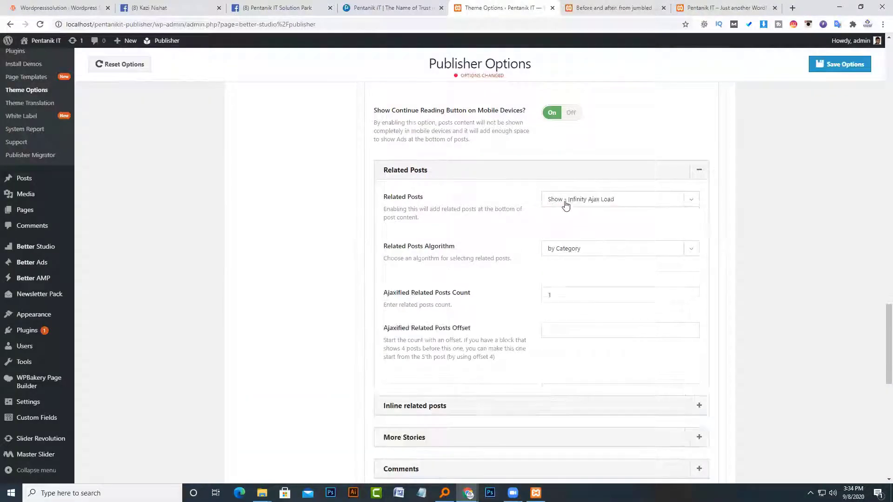
pyautogui.click(564, 202)
pyautogui.click(586, 4)
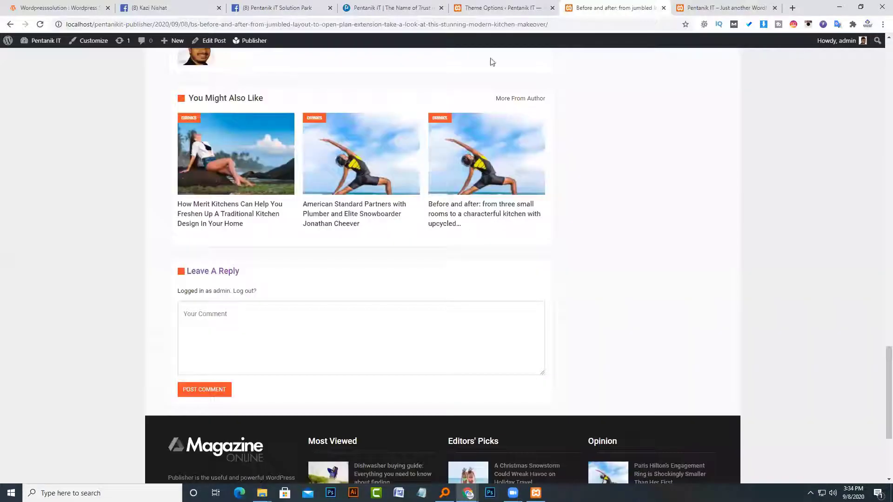
pyautogui.click(502, 7)
pyautogui.click(571, 199)
pyautogui.click(570, 209)
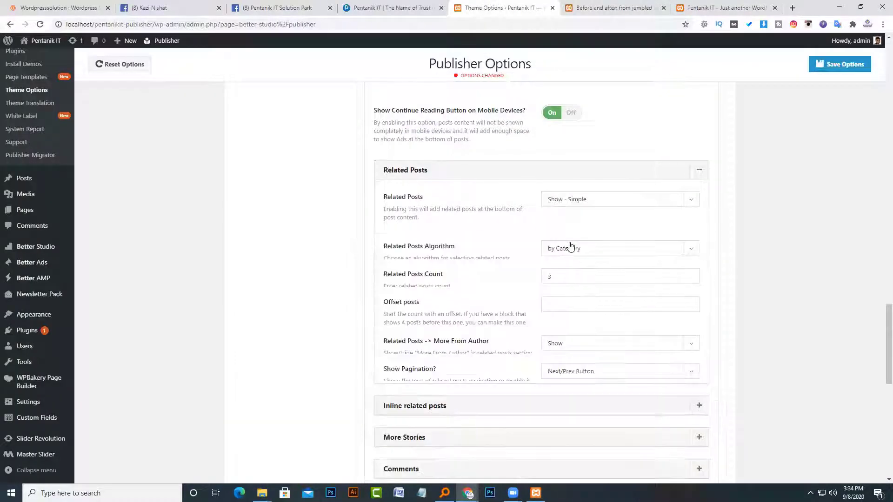
# Examine the Related Posts Algorithm choices and look at the post's author box and related posts for comparison
pyautogui.scroll(-1, 478, 277)
pyautogui.click(574, 202)
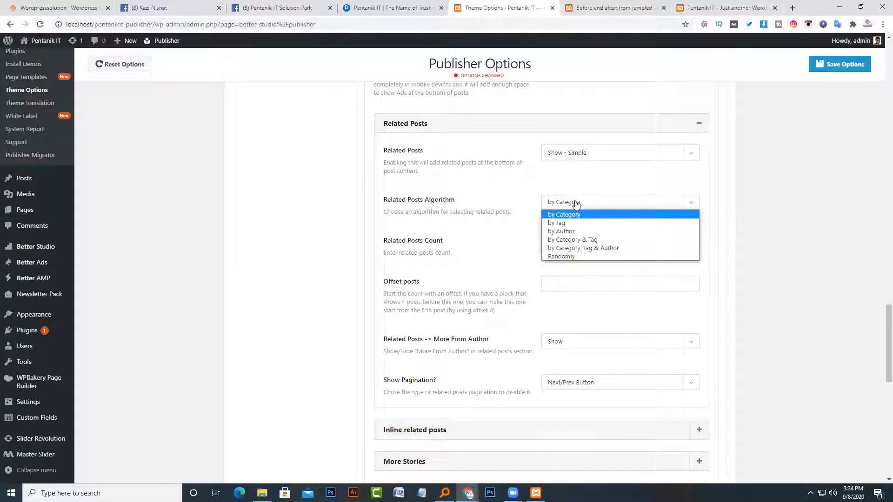
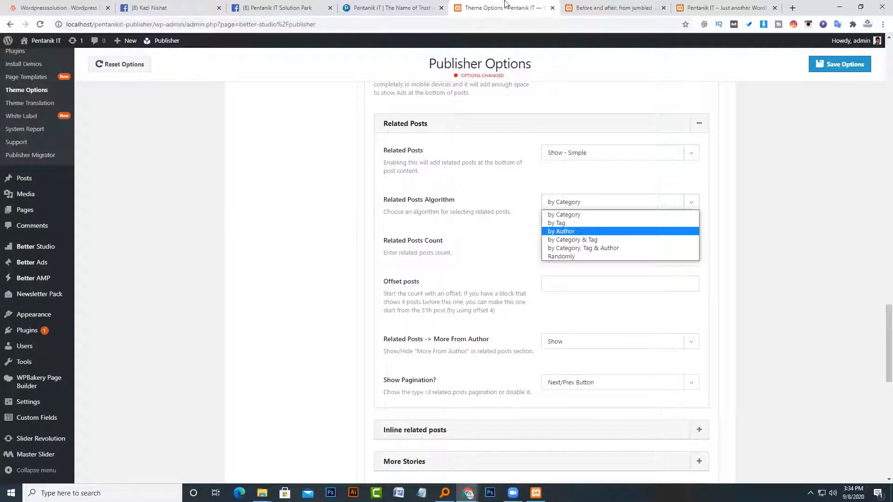
pyautogui.click(604, 7)
pyautogui.scroll(3, 409, 186)
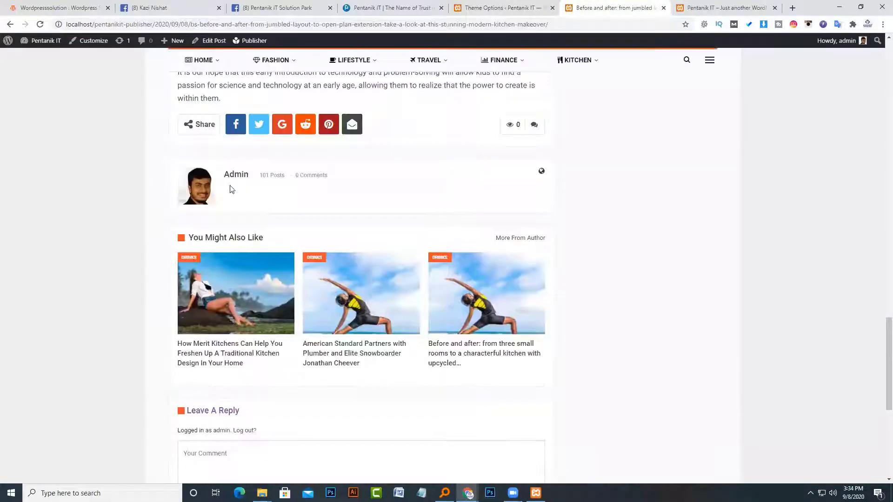
pyautogui.click(501, 8)
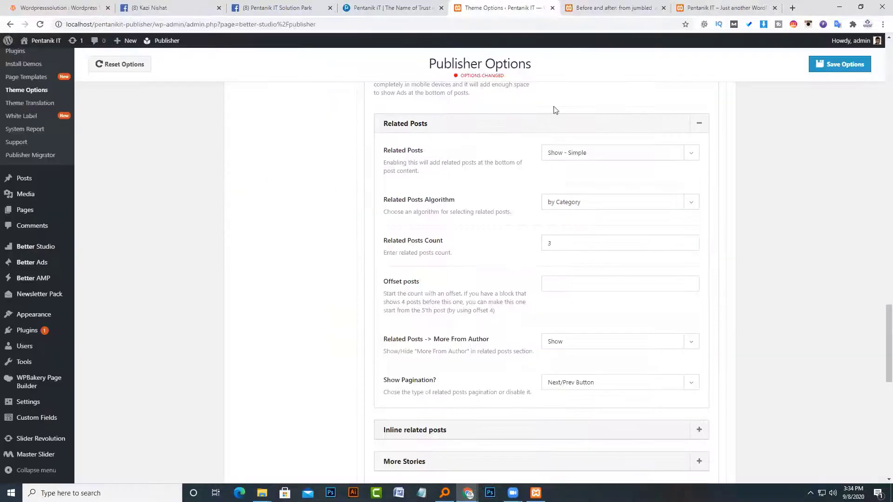
# Set Related Posts Count to 4, save the theme options and reload the post to check its related posts
pyautogui.click(587, 158)
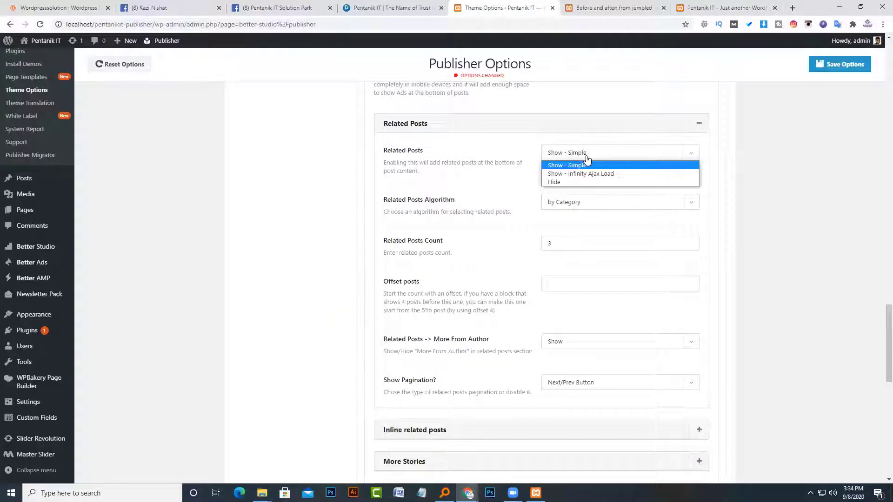
pyautogui.click(583, 163)
pyautogui.click(578, 205)
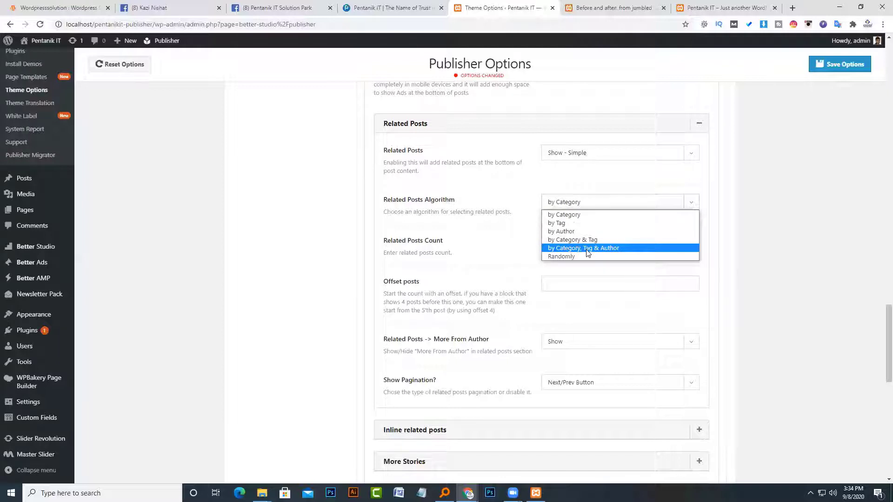
pyautogui.click(529, 258)
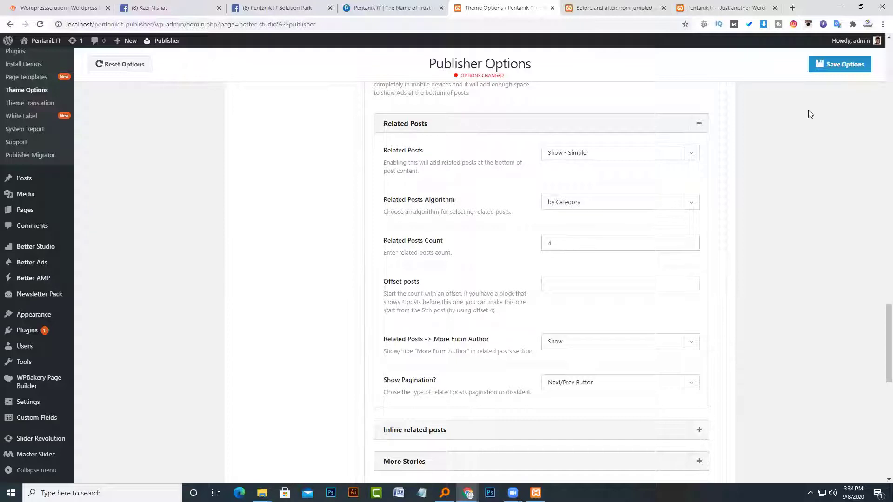
pyautogui.click(840, 65)
pyautogui.hotkey('ctrl', 'Tab')
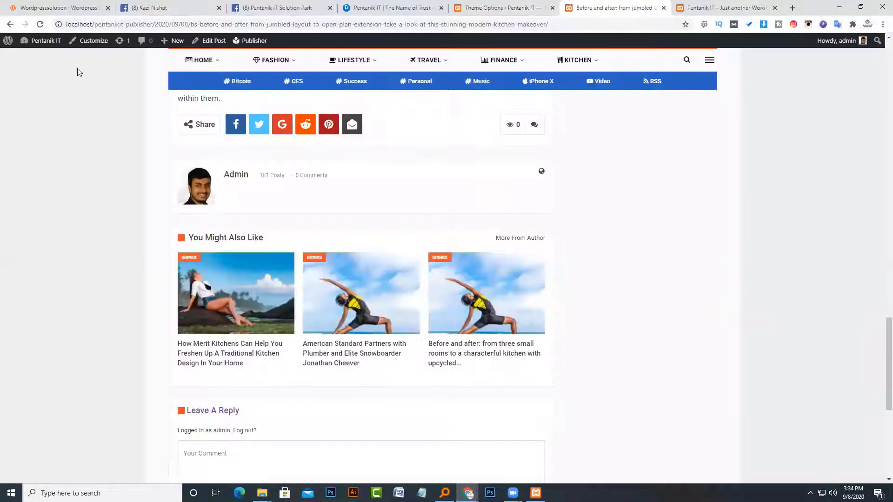
pyautogui.click(40, 24)
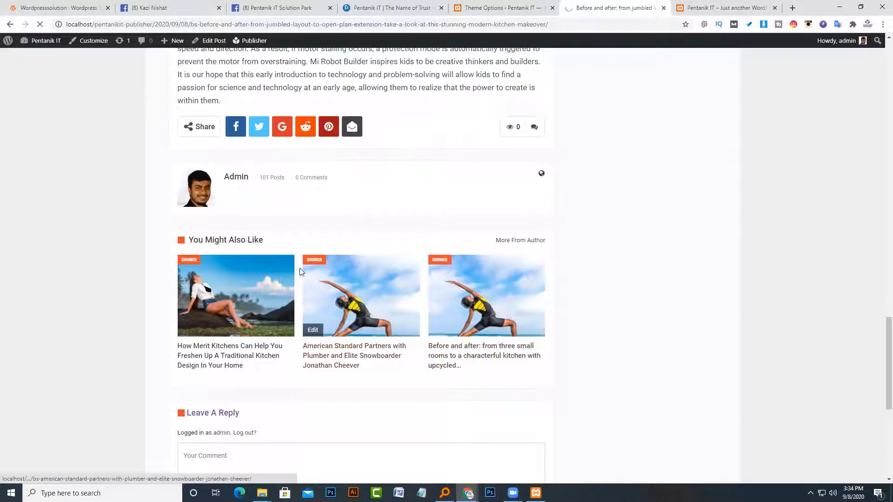
# Set Related Posts Algorithm to Randomly and save the theme options
pyautogui.hotkey('ctrl', 'pageup')
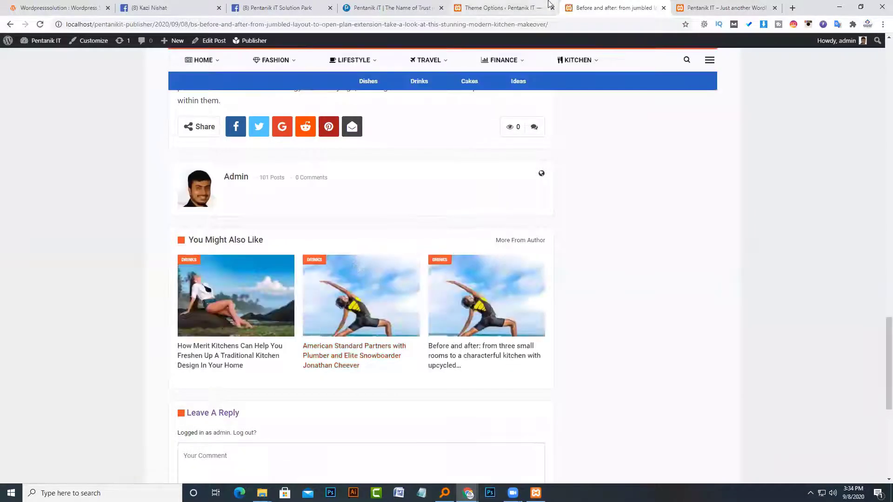
pyautogui.click(590, 210)
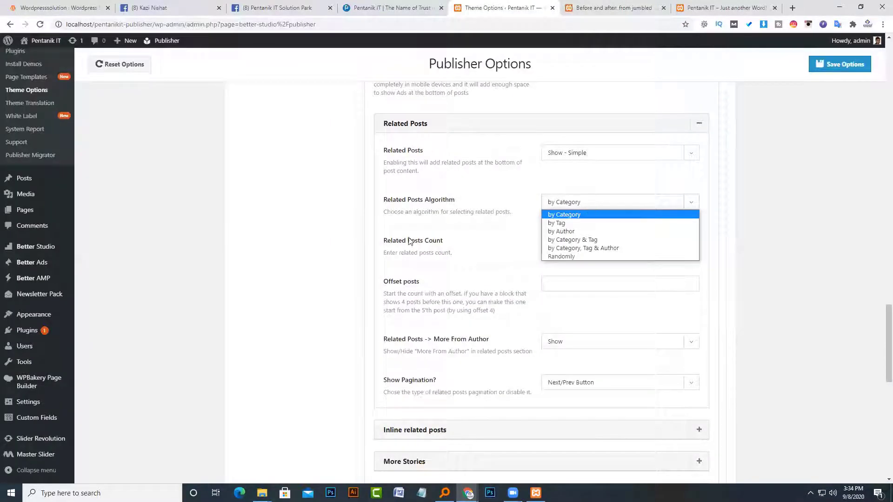
pyautogui.press('Return')
pyautogui.click(835, 68)
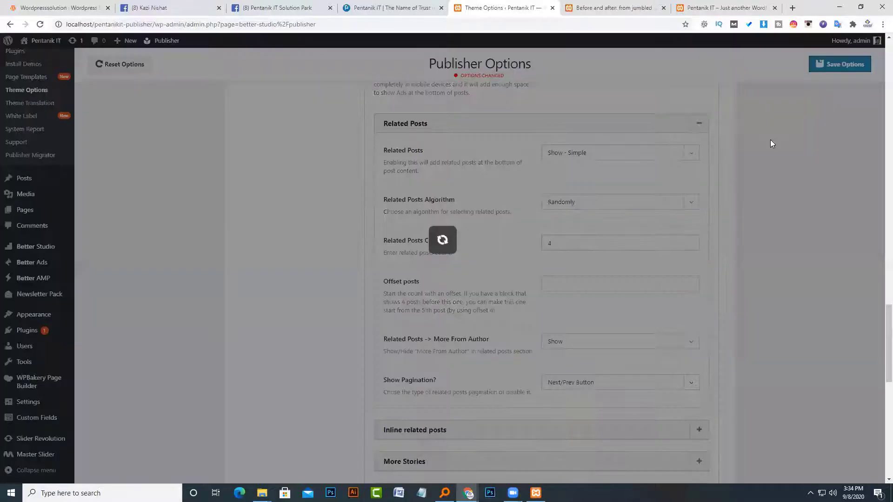
# Reload the post and page forward through the related posts in its You Might Also Like section
pyautogui.click(579, 4)
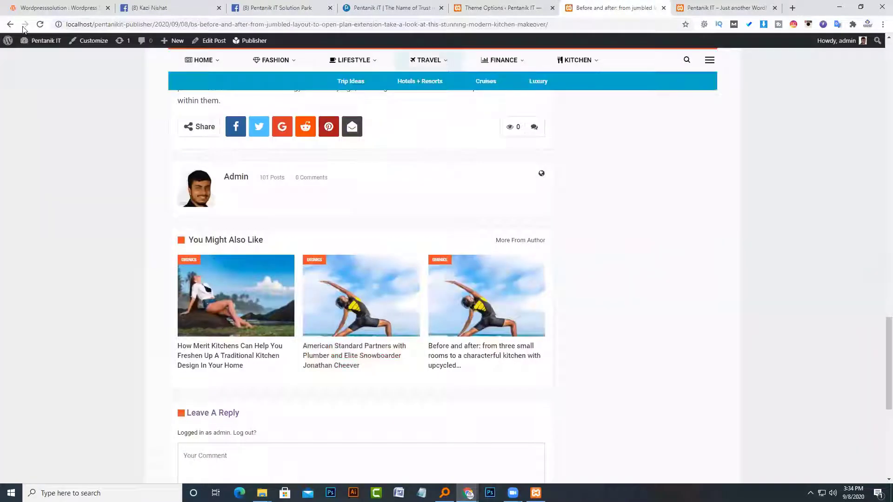
pyautogui.press('F5')
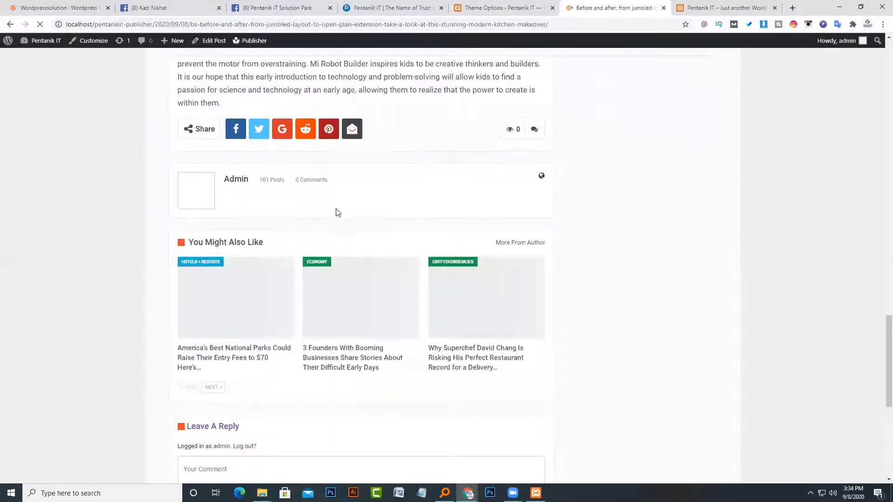
pyautogui.scroll(-3, 346, 230)
pyautogui.scroll(2, 346, 230)
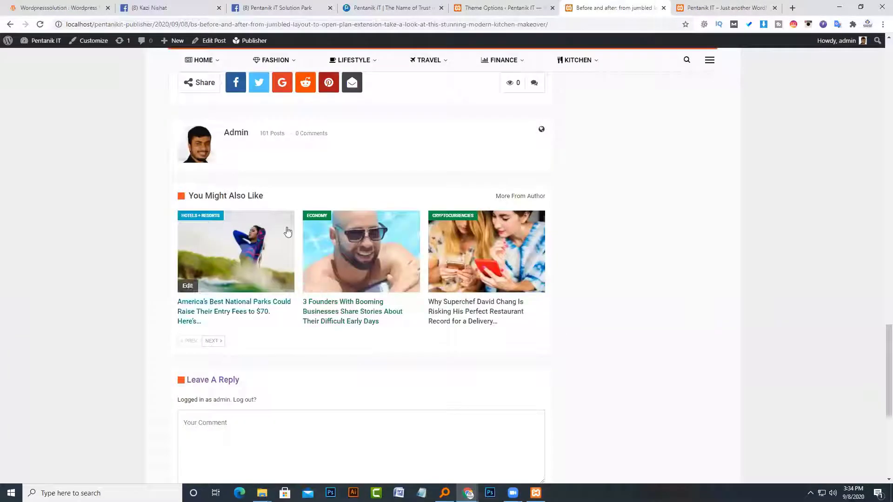
pyautogui.click(213, 342)
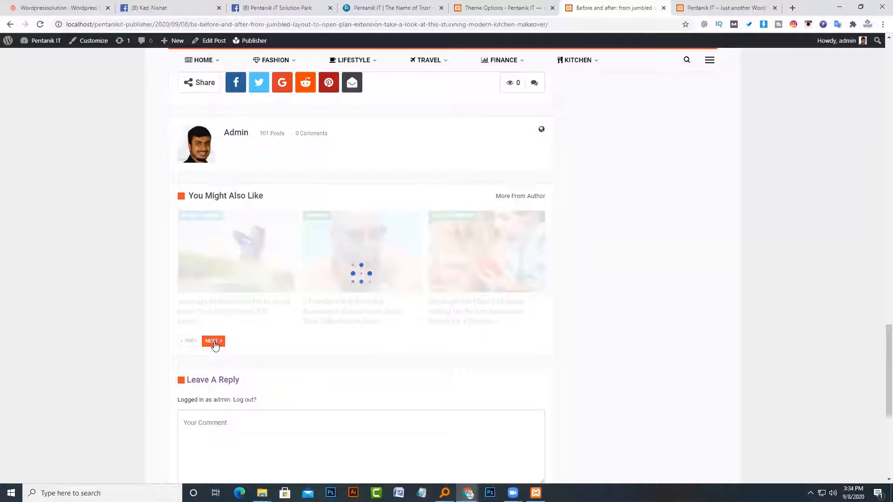
pyautogui.click(212, 343)
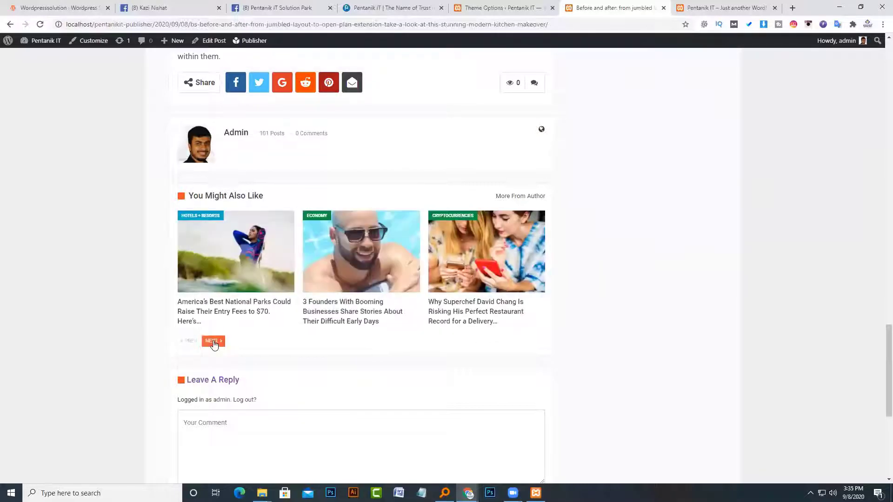
pyautogui.click(213, 342)
pyautogui.click(214, 343)
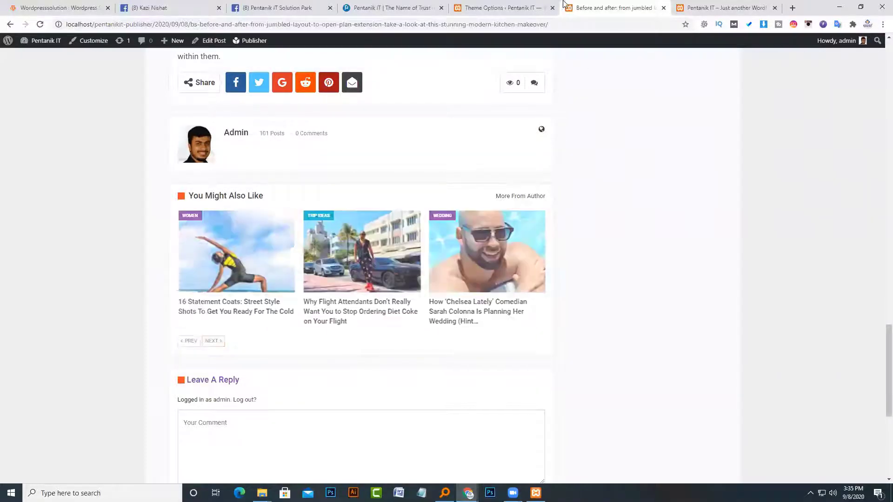
# Set Show Pagination? for Related Posts to Load More Button and save the theme options
pyautogui.click(542, 6)
pyautogui.scroll(-3, 462, 269)
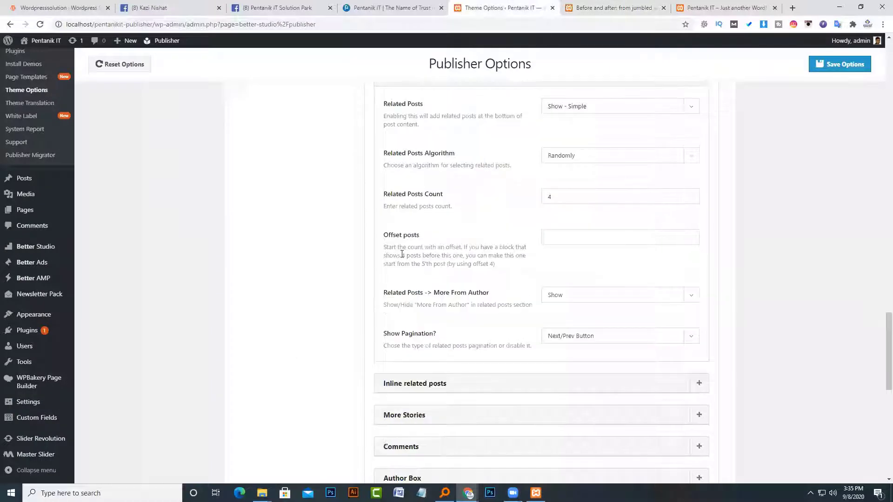
pyautogui.scroll(-1, 498, 294)
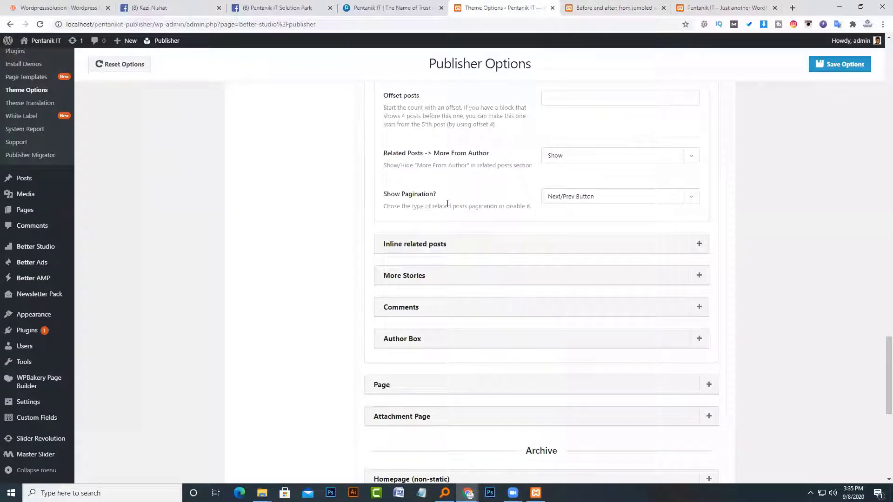
pyautogui.click(561, 200)
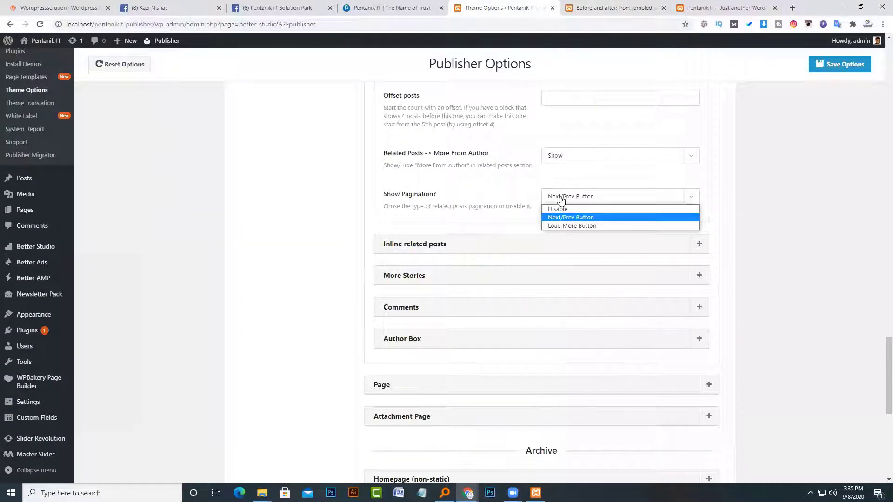
pyautogui.click(577, 226)
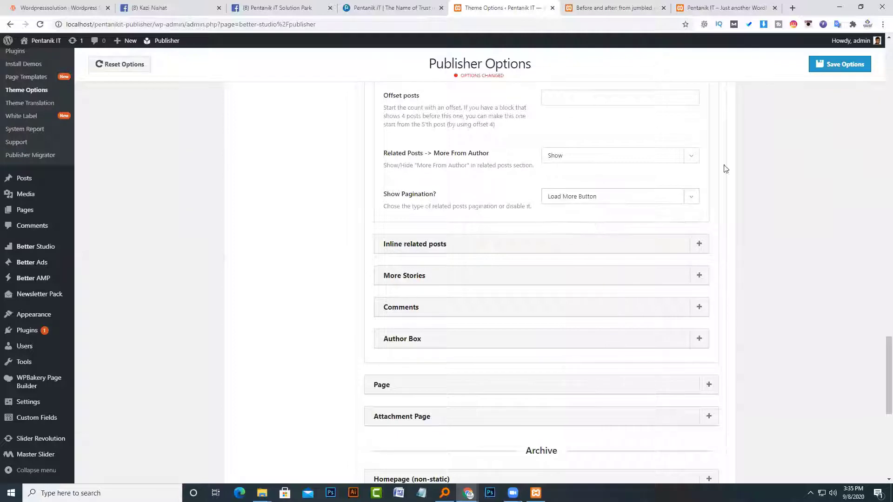
pyautogui.click(854, 71)
# Reload the post and load more related posts in the You Might Also Like section
pyautogui.click(613, 8)
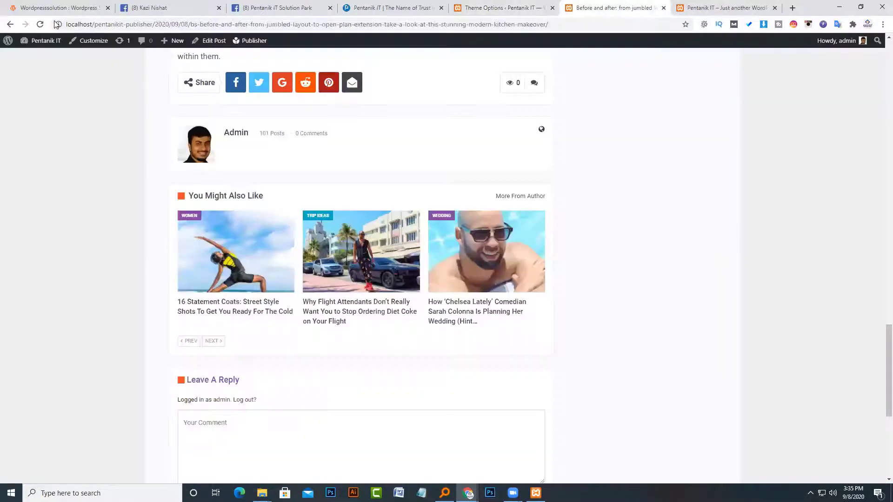
pyautogui.click(40, 24)
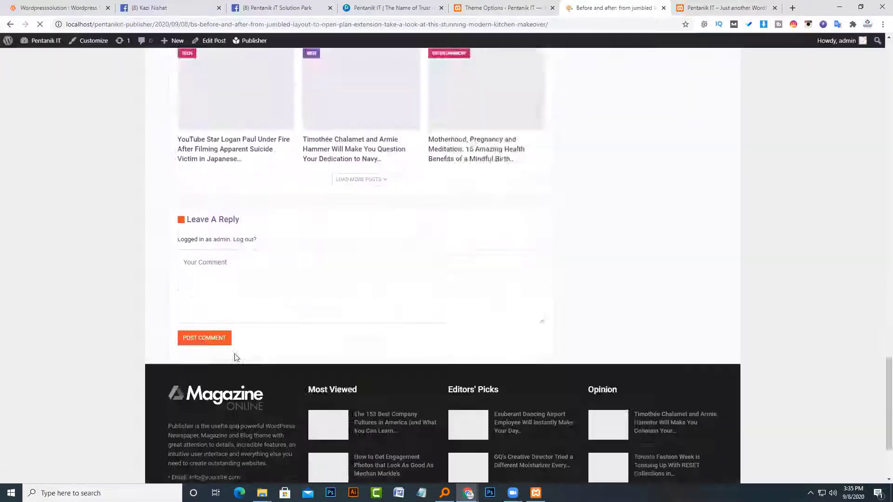
pyautogui.click(368, 207)
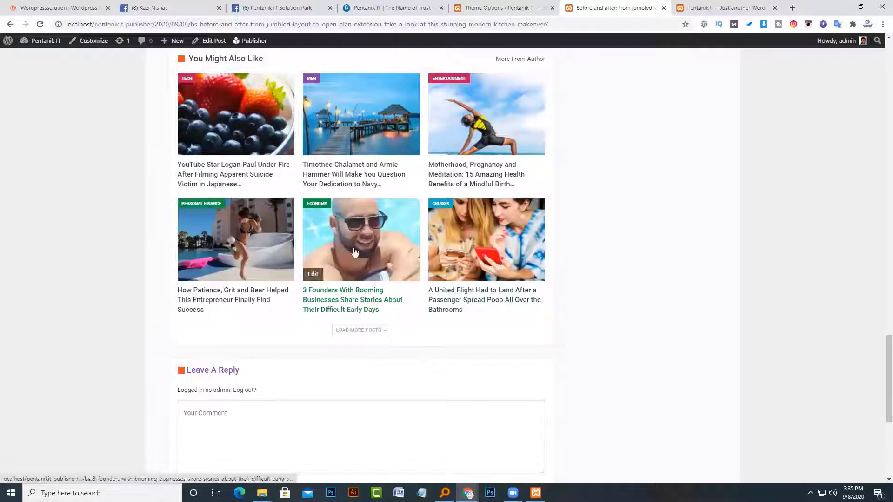
pyautogui.scroll(2, 353, 251)
# Expand the Inline related posts settings and compare them with the Related Posts block inside the post's text
pyautogui.click(502, 8)
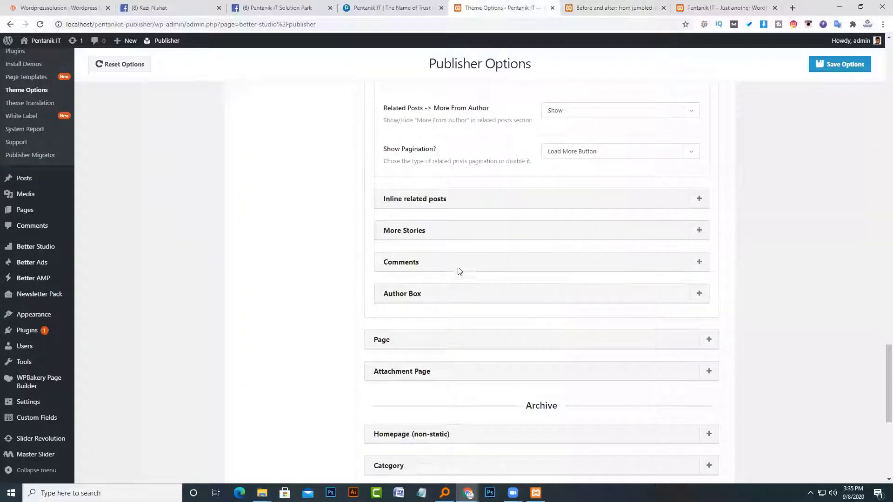
pyautogui.click(446, 199)
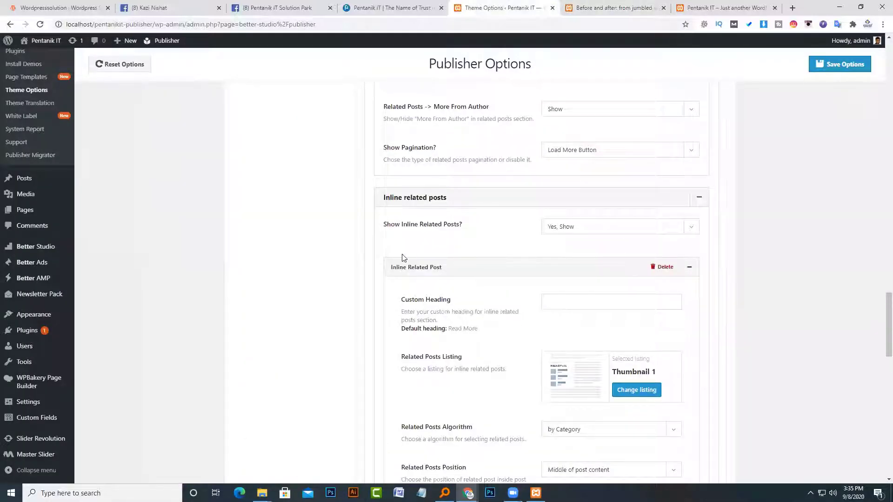
pyautogui.scroll(-2, 411, 271)
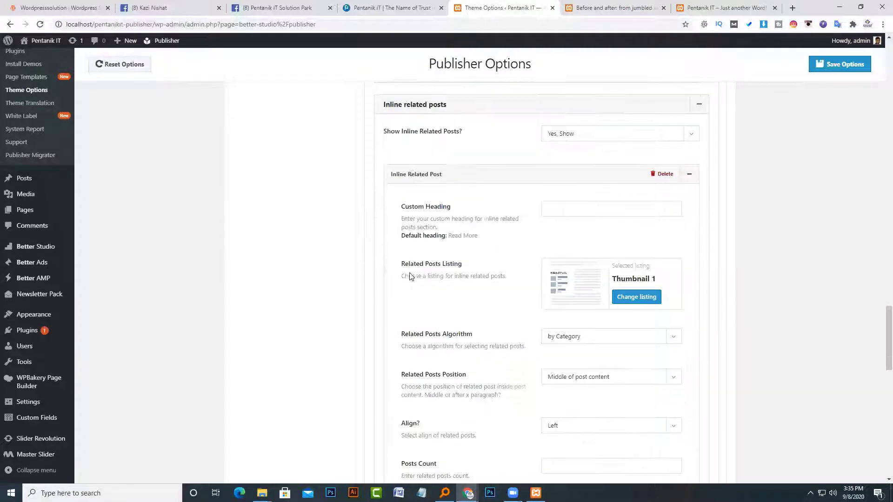
pyautogui.scroll(-2, 532, 179)
pyautogui.click(605, 8)
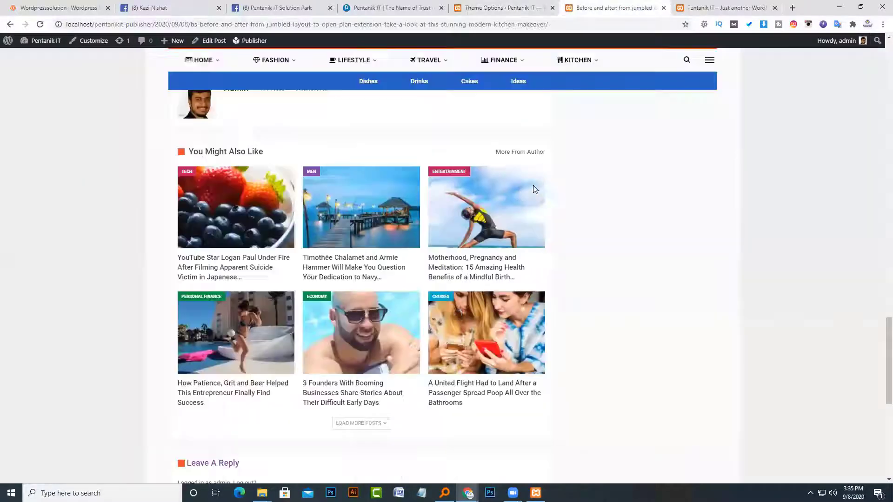
pyautogui.scroll(10, 454, 308)
pyautogui.scroll(-3, 457, 310)
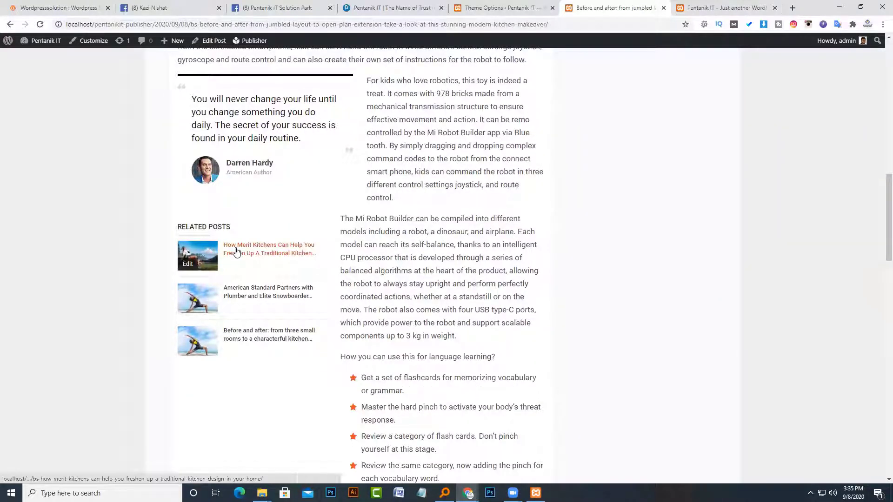
# Try setting Show Inline Related Posts? to Hide, save the theme options and reload the post to check its text
pyautogui.click(507, 8)
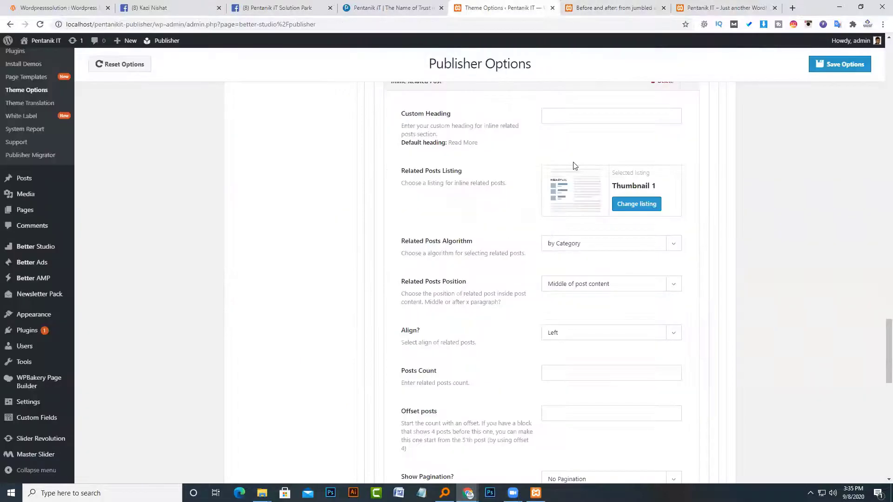
pyautogui.scroll(1, 567, 191)
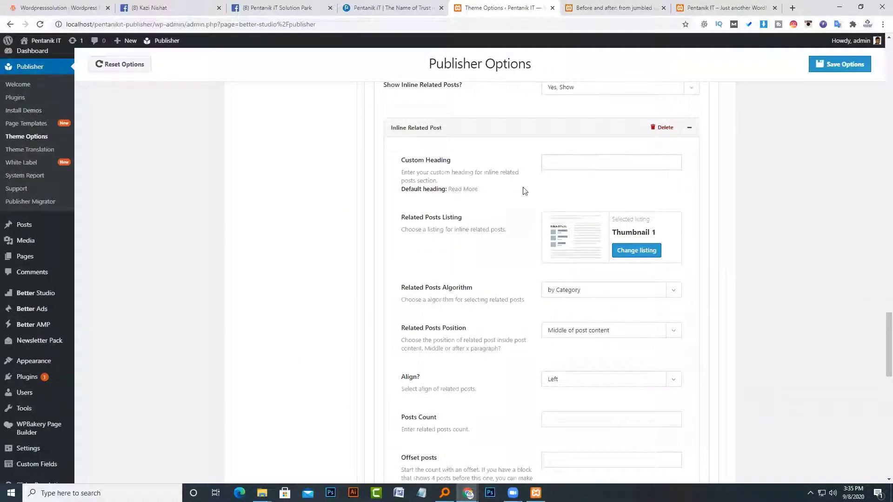
pyautogui.scroll(3, 601, 172)
pyautogui.click(564, 227)
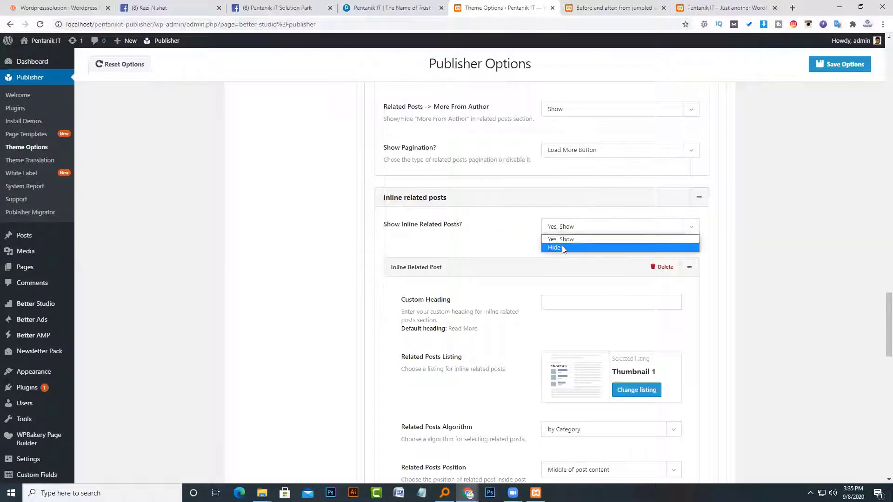
pyautogui.click(562, 246)
pyautogui.click(841, 64)
pyautogui.click(605, 8)
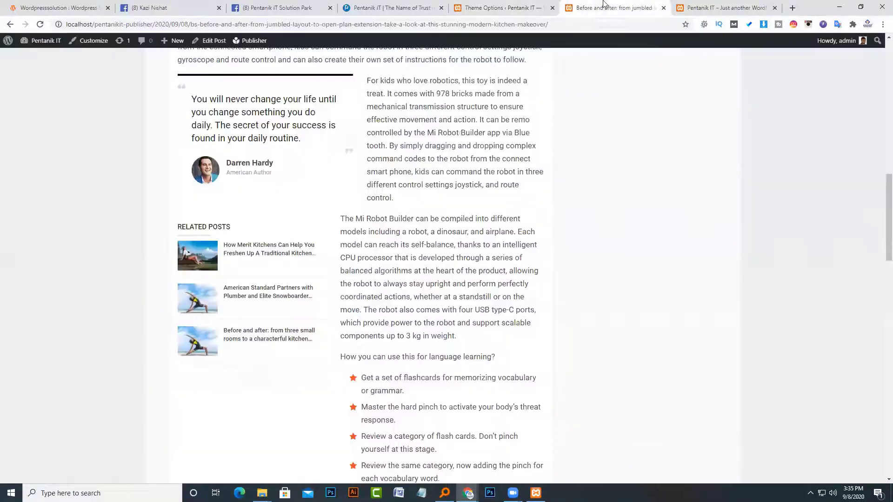
pyautogui.click(37, 27)
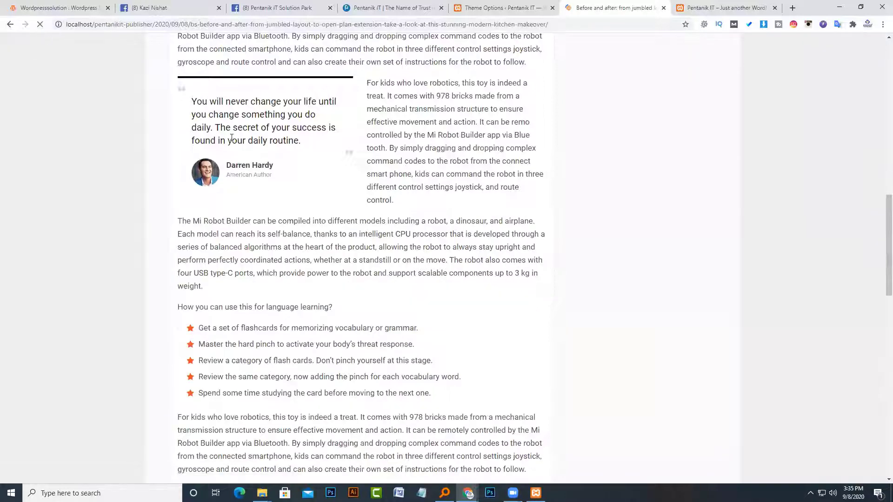
pyautogui.scroll(-6, 279, 282)
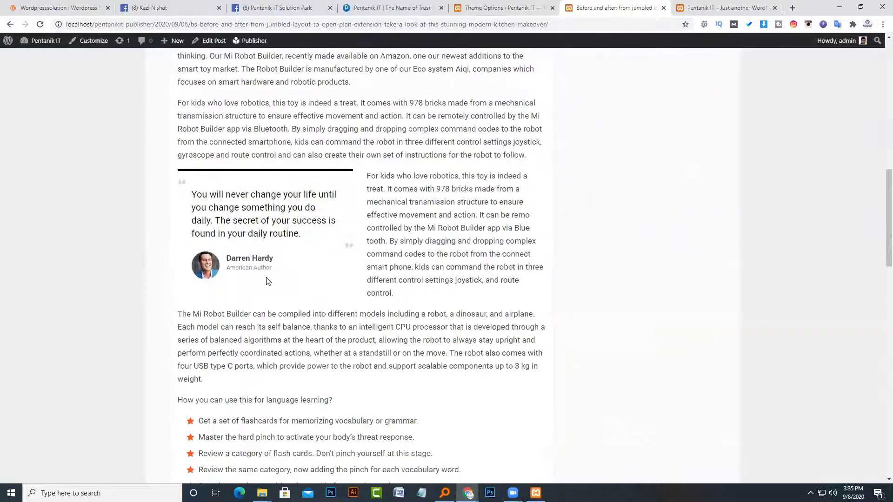
pyautogui.scroll(10, 266, 277)
# Restore Show Inline Related Posts? to Yes, Show and look through the Inline Related Post settings
pyautogui.click(504, 8)
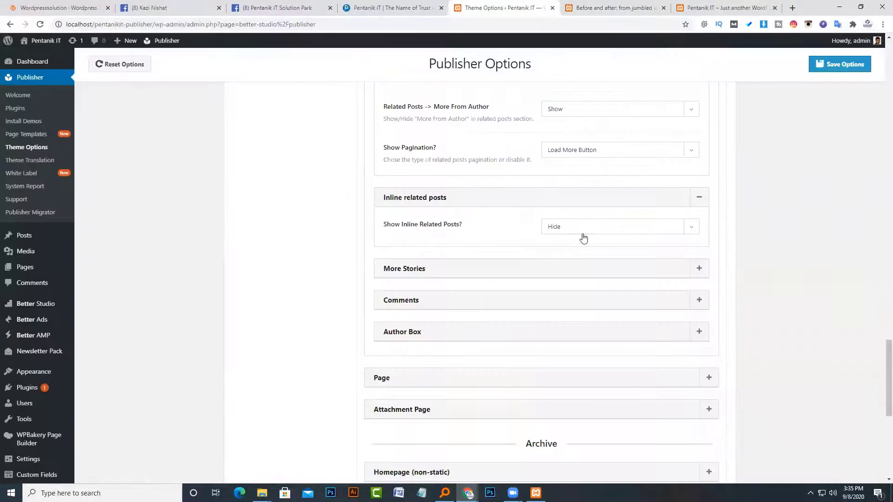
pyautogui.click(576, 227)
pyautogui.click(563, 239)
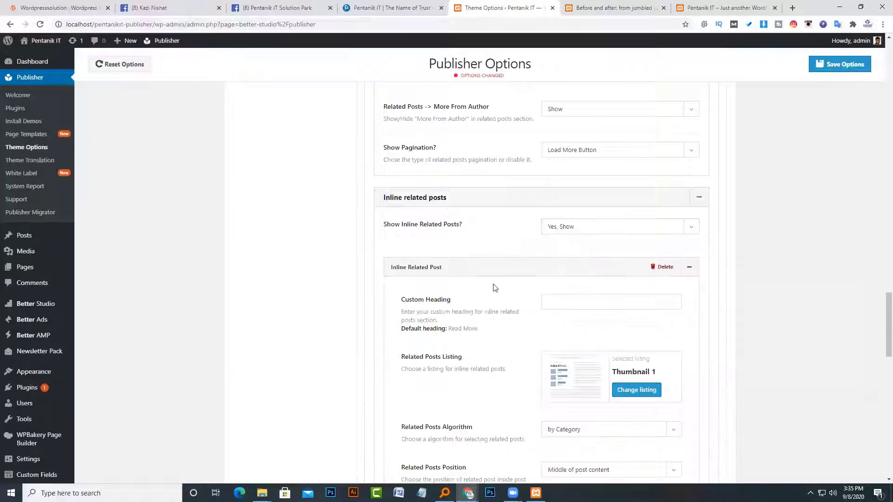
pyautogui.scroll(-2, 494, 287)
pyautogui.scroll(-2, 584, 253)
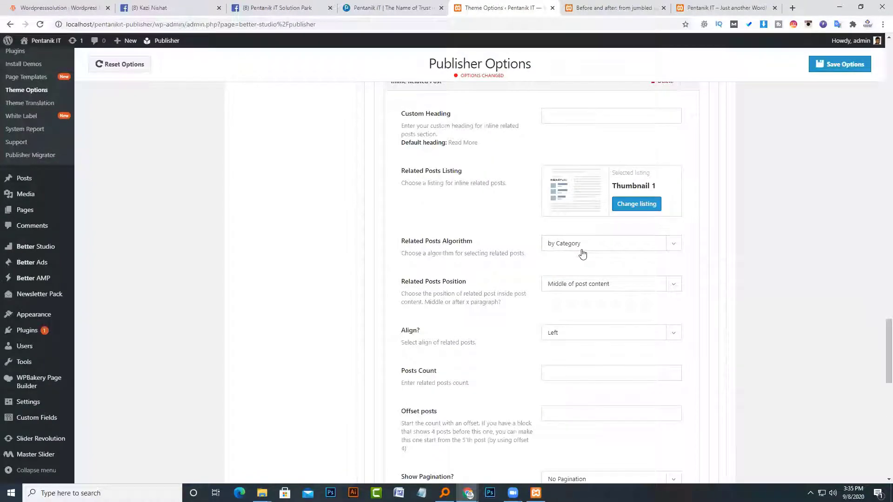
# Set the inline related post's Align? option to Right, keep its algorithm by Category, and save the theme options
pyautogui.click(595, 246)
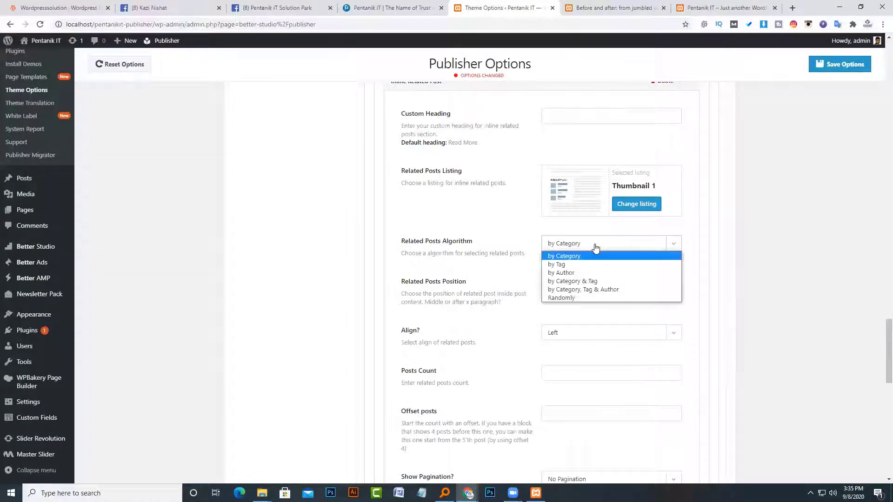
pyautogui.click(595, 247)
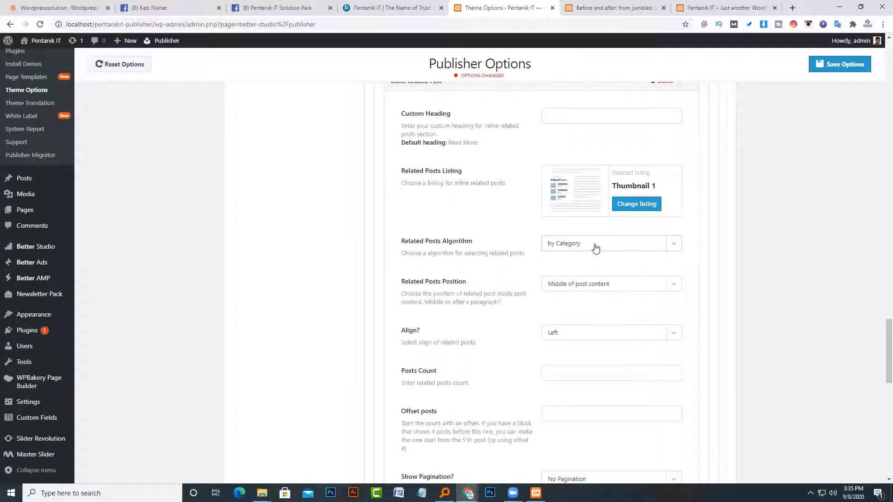
pyautogui.click(569, 333)
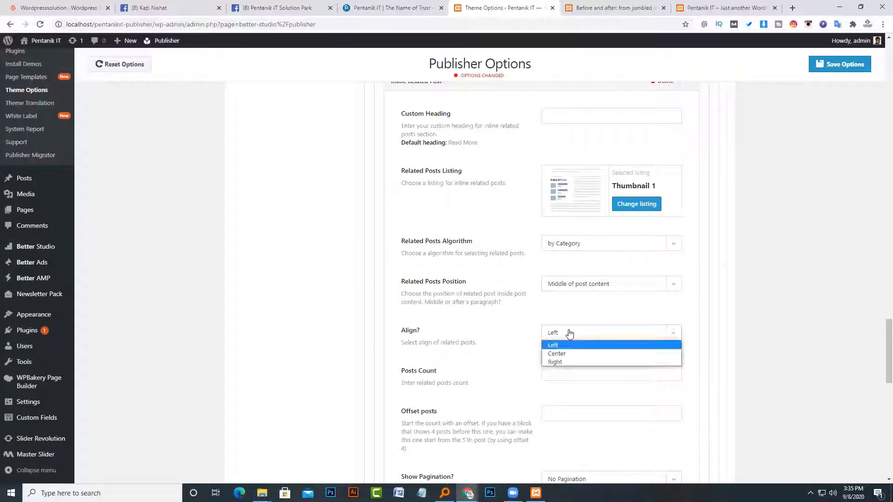
pyautogui.click(566, 360)
pyautogui.click(839, 65)
# Reload the post and check the alignment of the Related Posts block inside its text
pyautogui.click(623, 7)
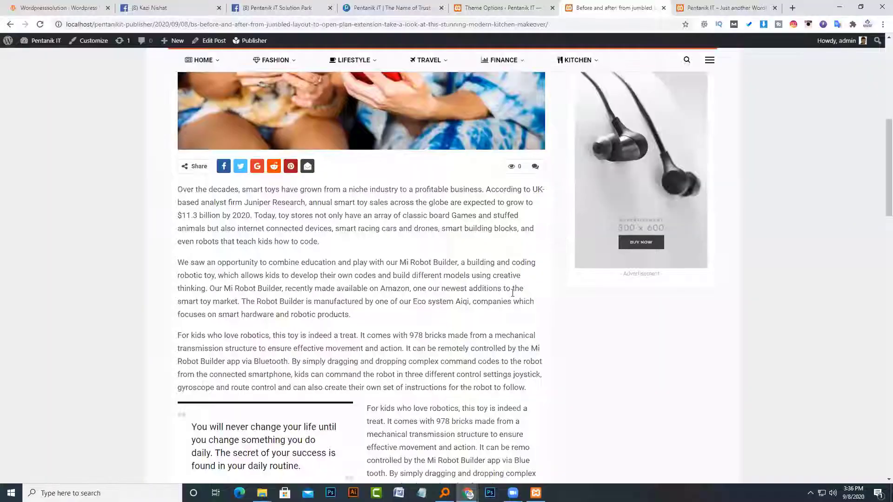
pyautogui.scroll(-5, 113, 52)
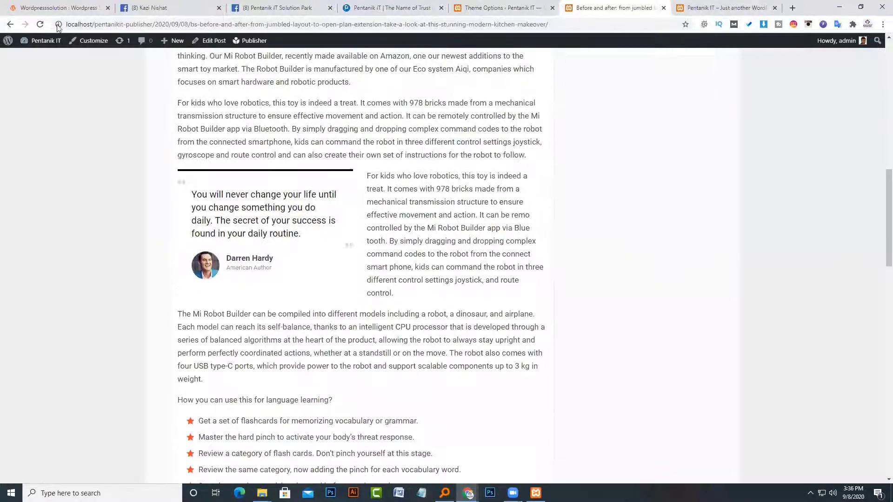
pyautogui.press('F5')
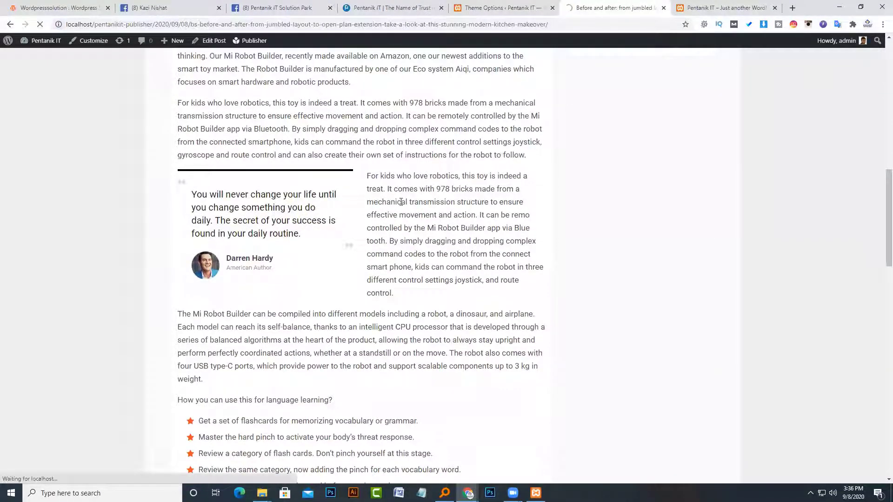
pyautogui.scroll(-3, 468, 224)
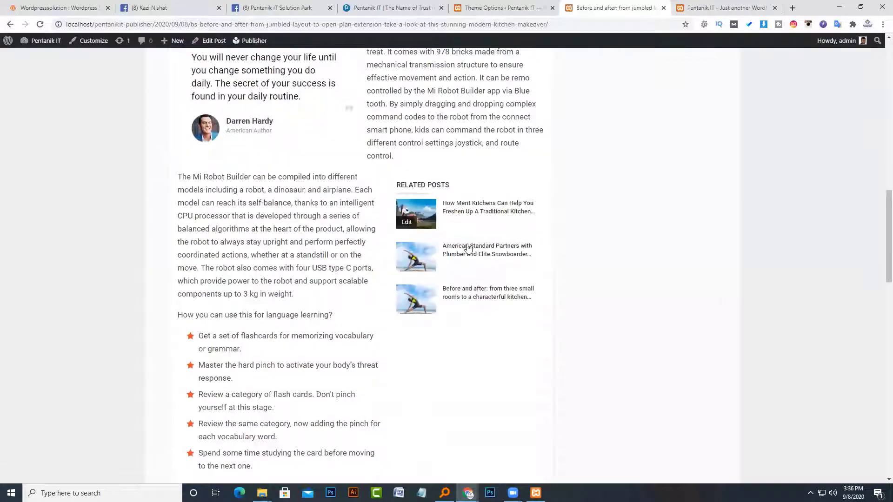
# Look through the remaining Inline Related Post settings, including the choices for Show Pagination?
pyautogui.click(500, 8)
pyautogui.scroll(-3, 534, 243)
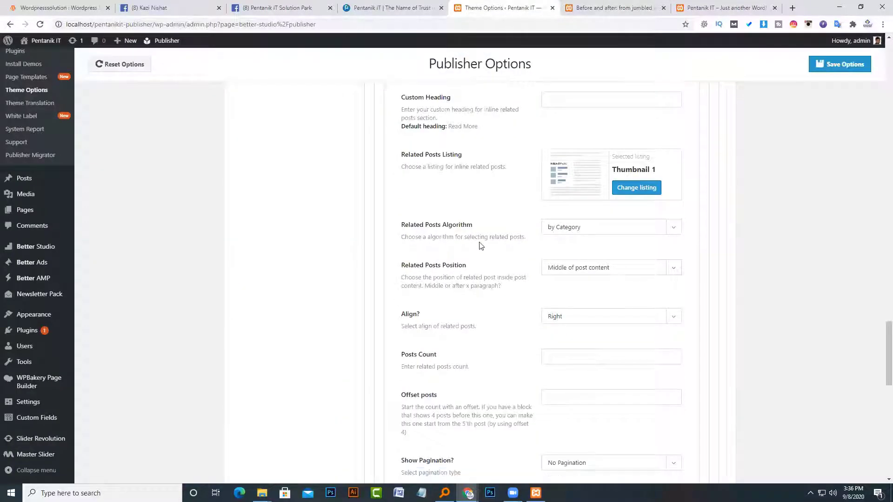
pyautogui.scroll(-2, 610, 257)
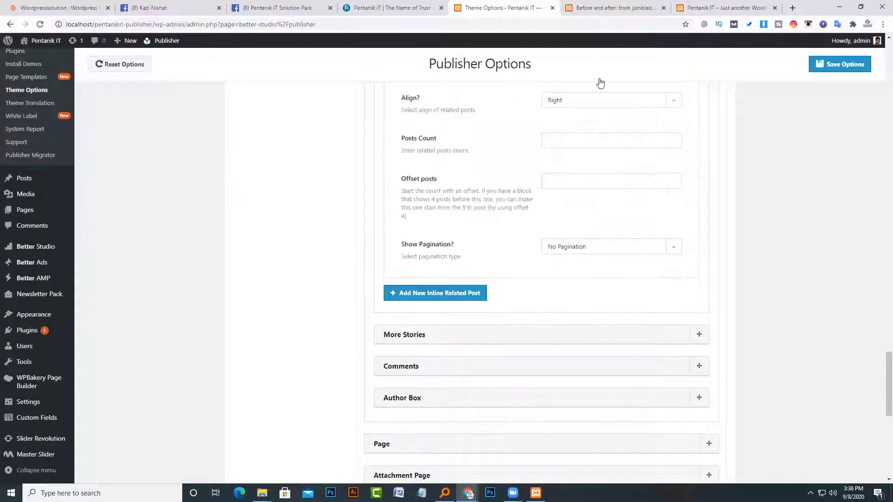
pyautogui.click(601, 6)
pyautogui.click(541, 6)
pyautogui.click(583, 247)
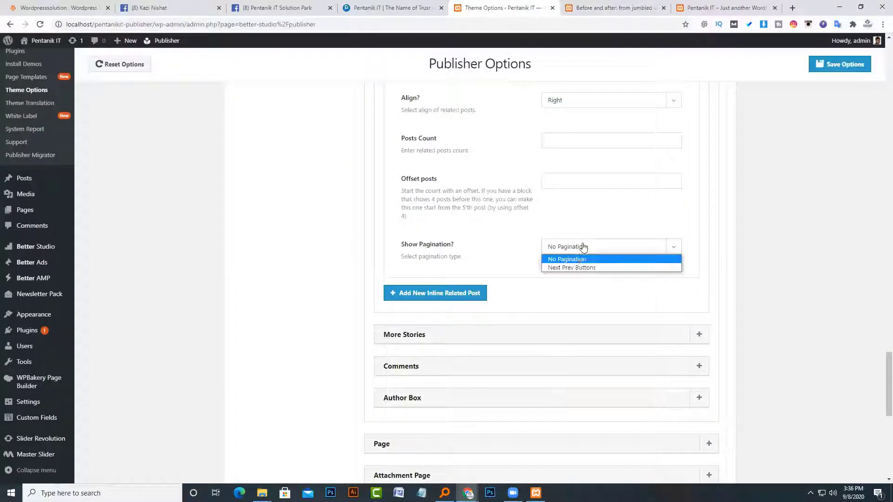
pyautogui.click(569, 280)
pyautogui.scroll(-2, 479, 286)
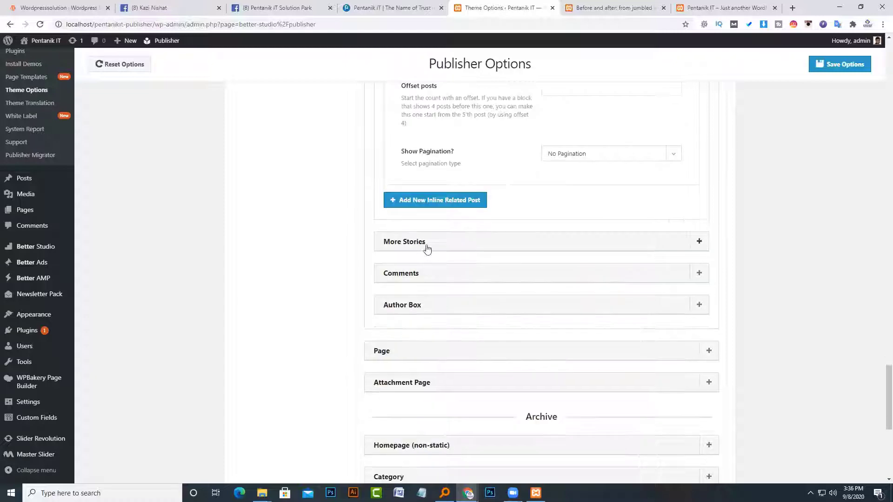
# Expand the More Stories settings, set Show More Stories? to Yes, Show and save the theme options
pyautogui.click(424, 244)
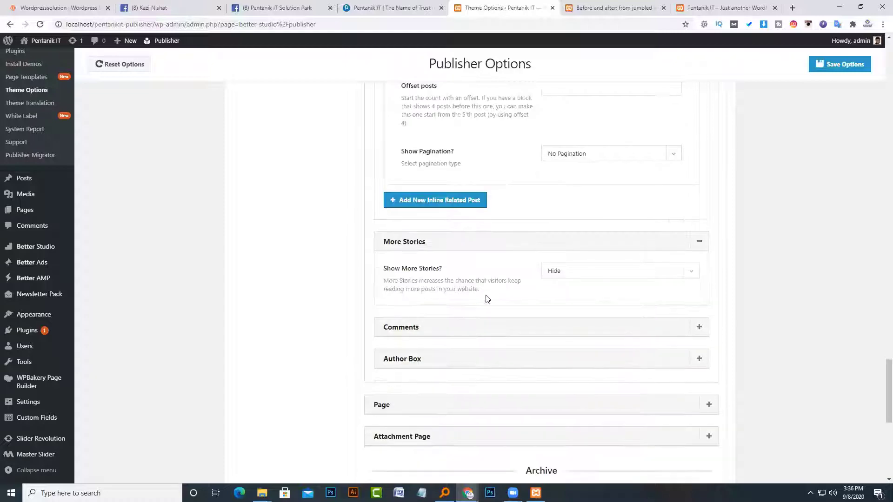
pyautogui.click(566, 278)
pyautogui.click(567, 282)
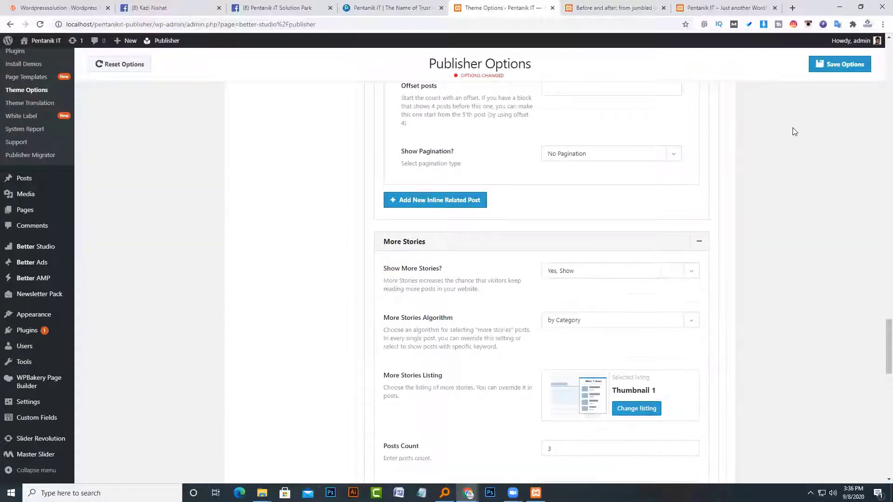
pyautogui.click(836, 64)
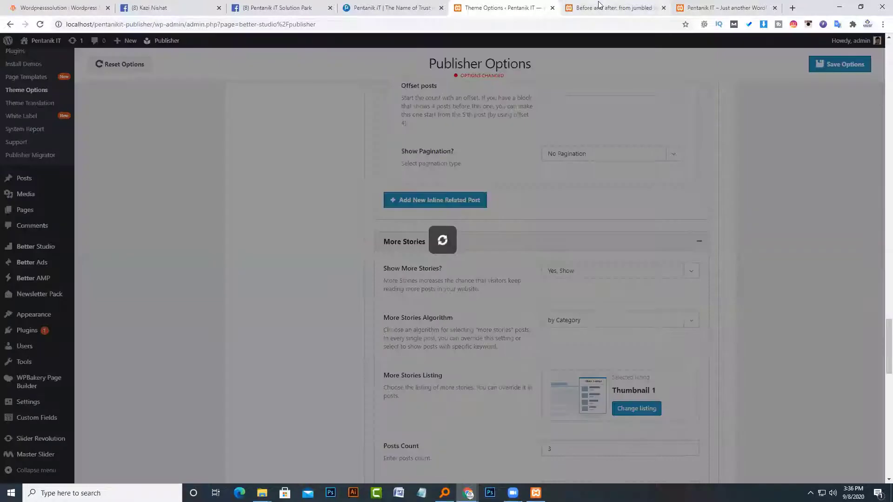
# Reload the post and examine the More Stories box down to the end of the page
pyautogui.click(609, 7)
pyautogui.click(40, 24)
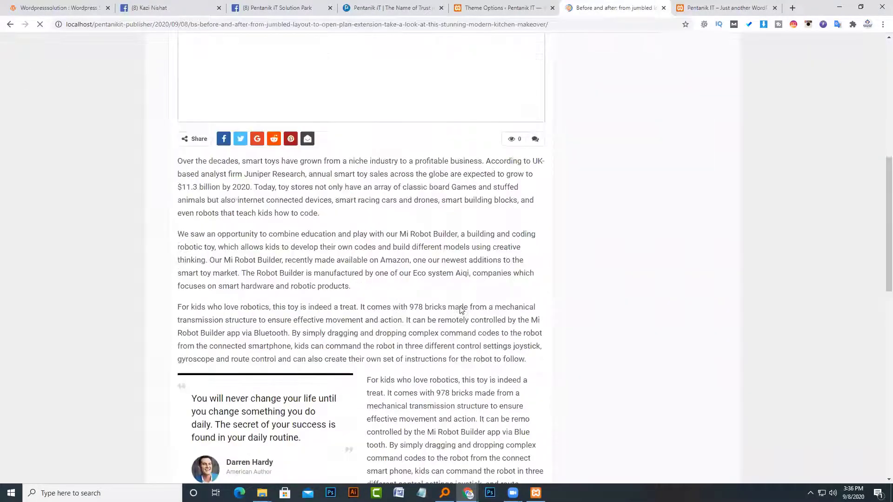
pyautogui.scroll(-20, 460, 317)
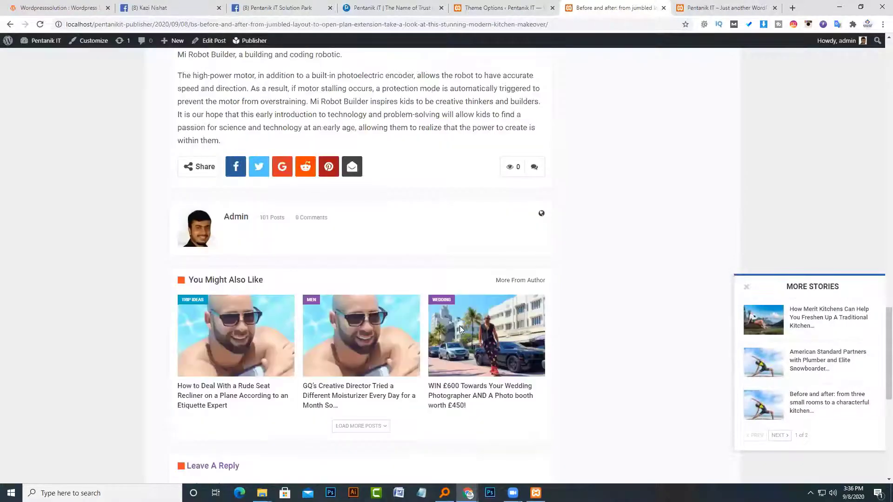
pyautogui.scroll(-1, 459, 350)
pyautogui.scroll(-3, 458, 359)
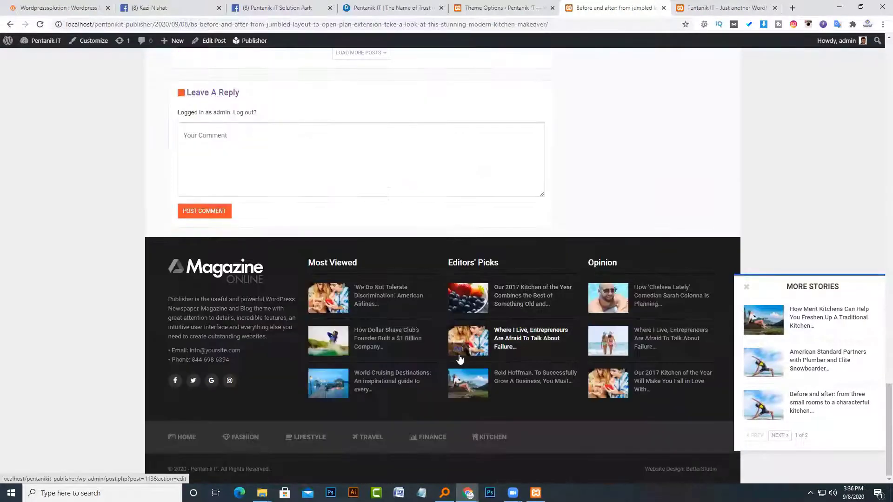
pyautogui.scroll(5, 772, 279)
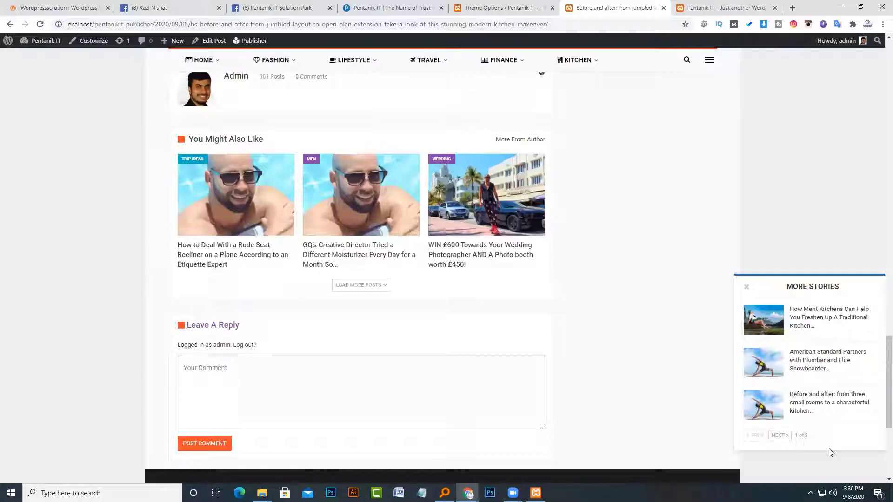
pyautogui.scroll(-3, 634, 436)
# Check at which points of the post the More Stories box appears and disappears
pyautogui.scroll(8, 635, 436)
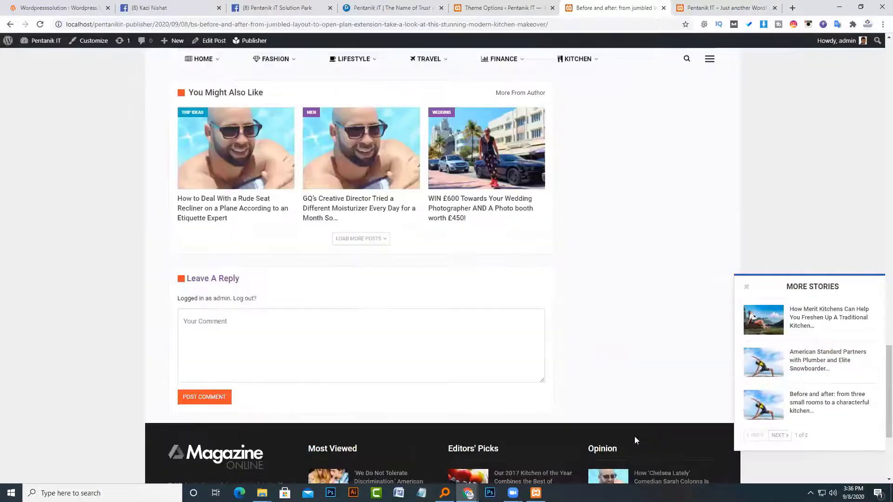
pyautogui.scroll(4, 634, 436)
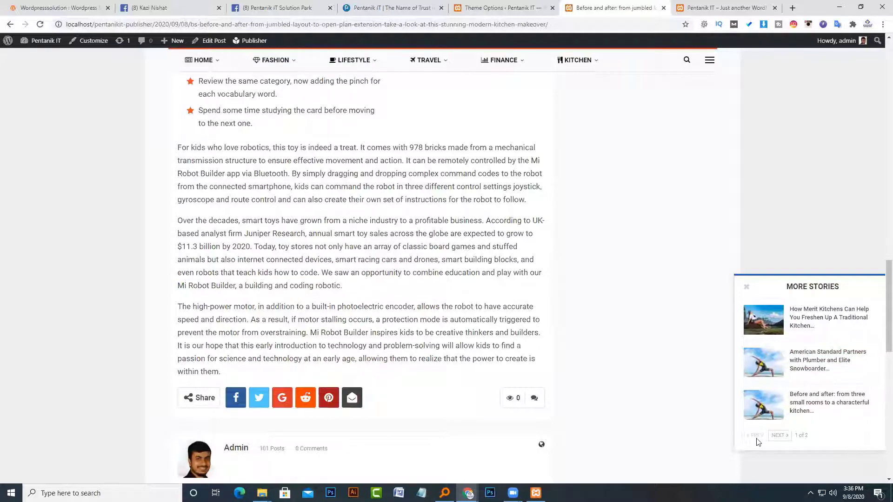
pyautogui.scroll(15, 757, 441)
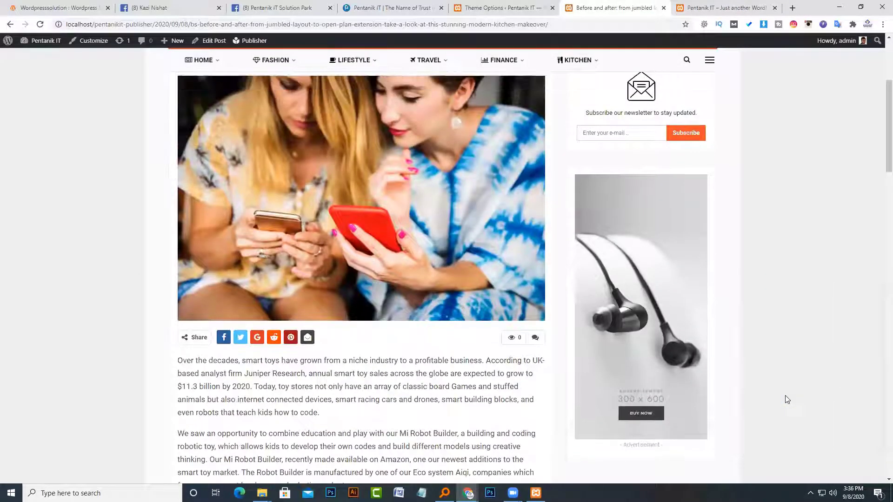
pyautogui.scroll(-9, 831, 428)
pyautogui.scroll(12, 831, 428)
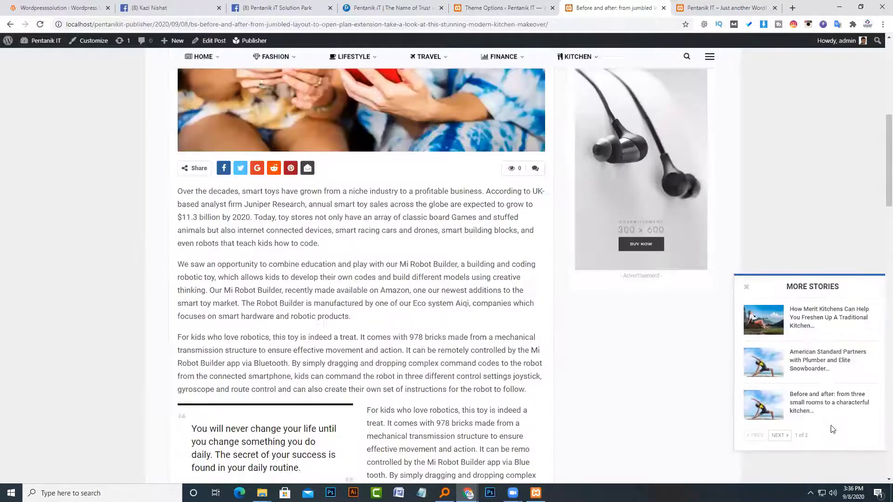
pyautogui.scroll(-7, 832, 429)
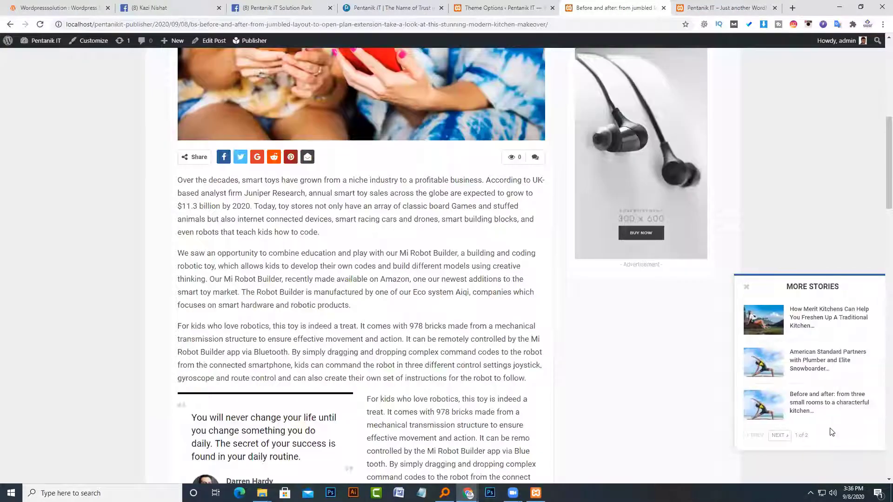
# Review the remaining More Stories settings and expand the Comments settings
pyautogui.click(547, 5)
pyautogui.scroll(-8, 489, 254)
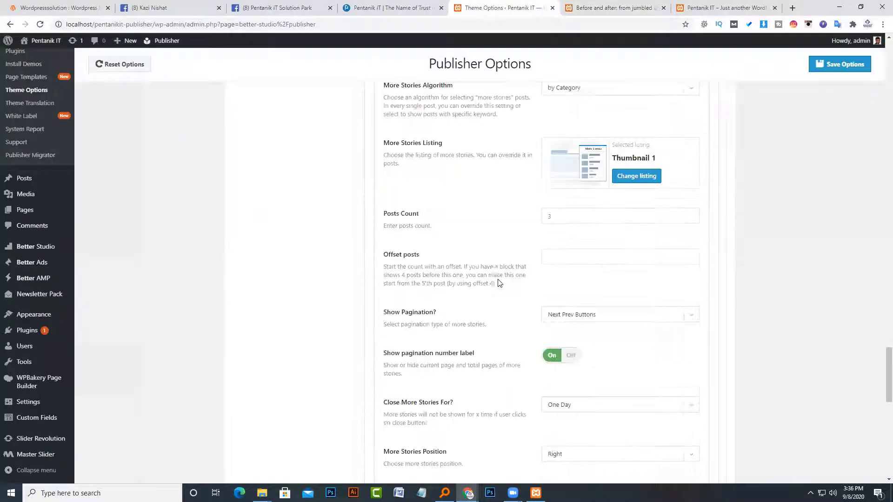
pyautogui.scroll(-3, 465, 293)
pyautogui.click(438, 281)
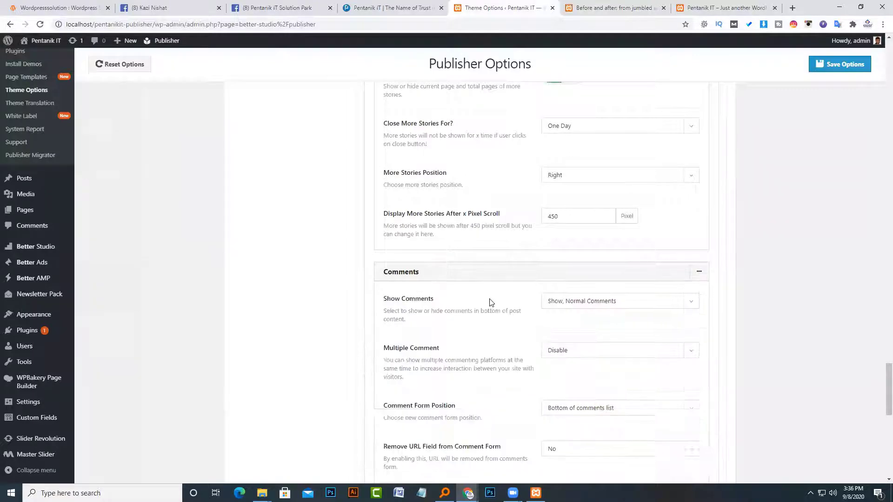
pyautogui.scroll(-3, 490, 303)
# Examine the Leave A Reply comment form at the end of the post
pyautogui.click(609, 7)
pyautogui.scroll(-20, 472, 338)
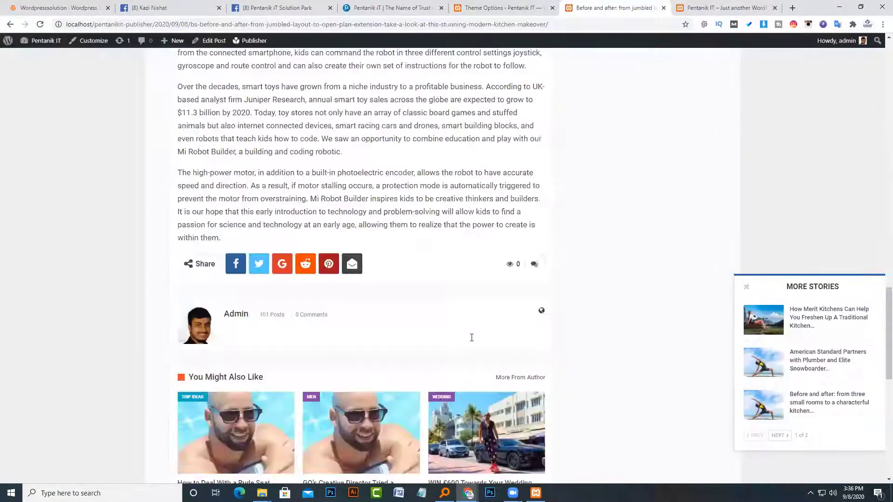
pyautogui.scroll(5, 470, 337)
pyautogui.scroll(-3, 399, 343)
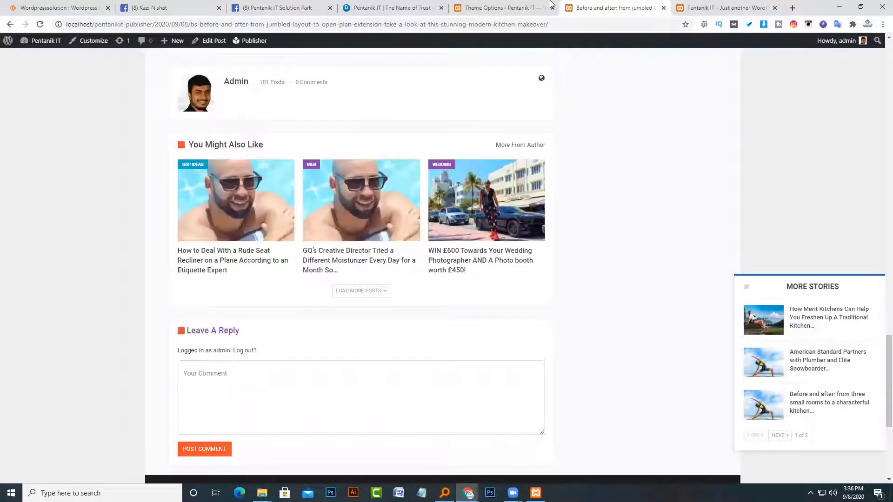
# Set Show Comments to Ajax - Show Comments Button in the Comments settings
pyautogui.click(502, 8)
pyautogui.scroll(2, 500, 279)
pyautogui.click(610, 253)
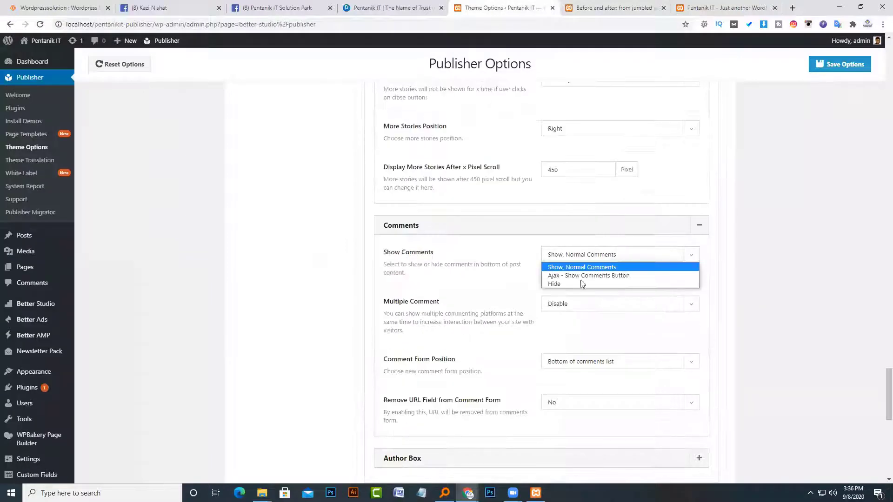
pyautogui.click(579, 280)
pyautogui.click(579, 253)
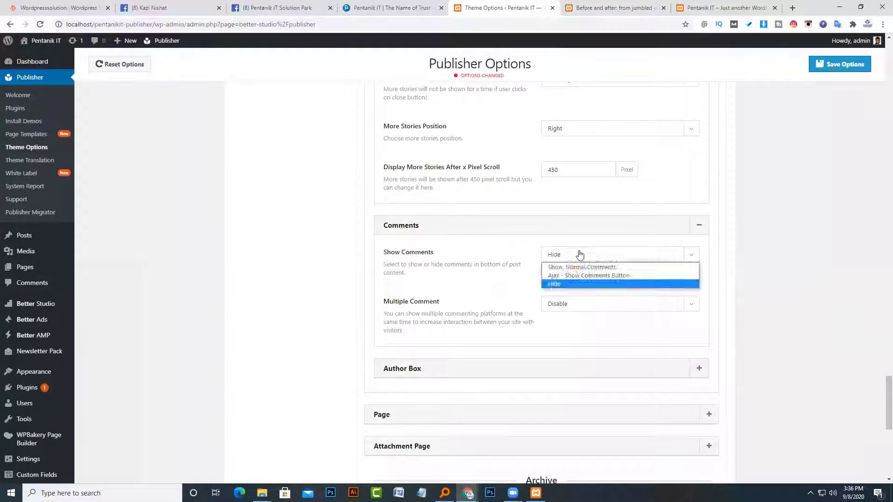
pyautogui.click(572, 275)
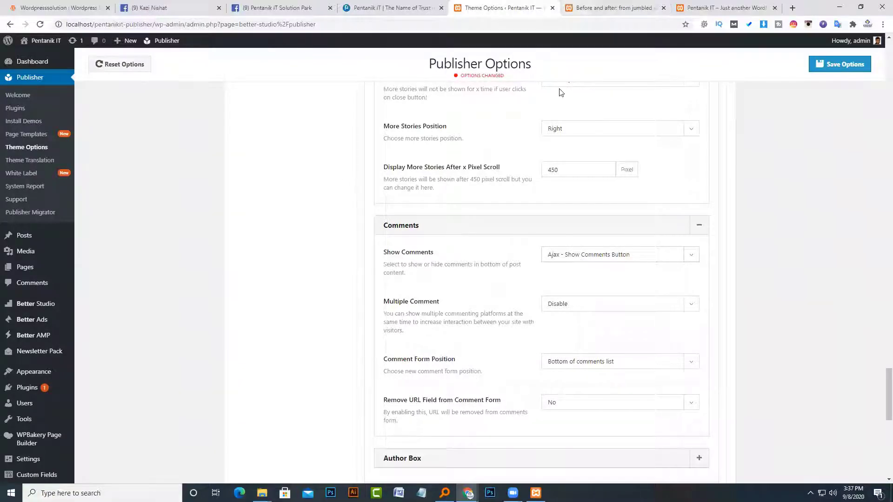
# Try setting Multiple Comment to Active with the Disqus provider ticked, and return Multiple Comment to Disable
pyautogui.scroll(-3, 595, 223)
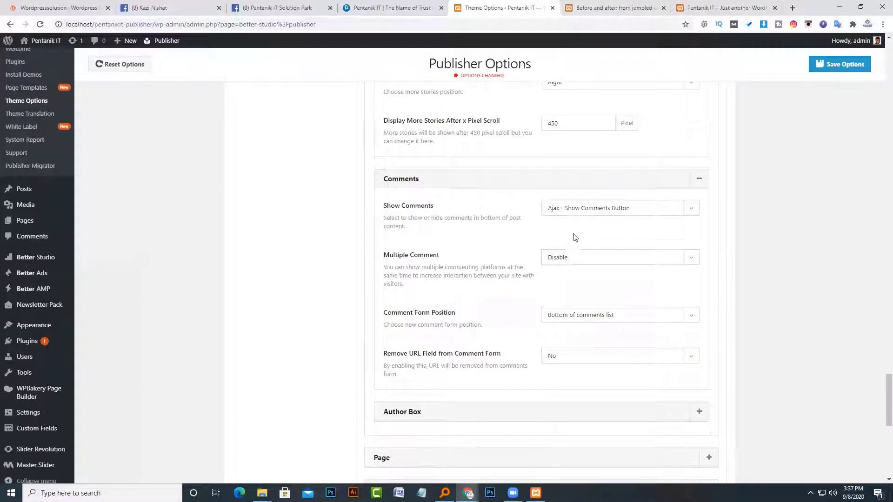
pyautogui.click(561, 166)
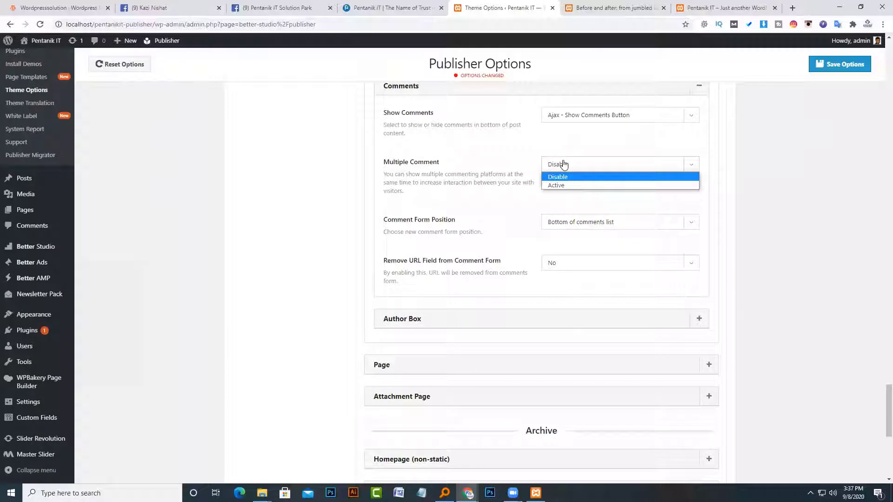
pyautogui.click(567, 184)
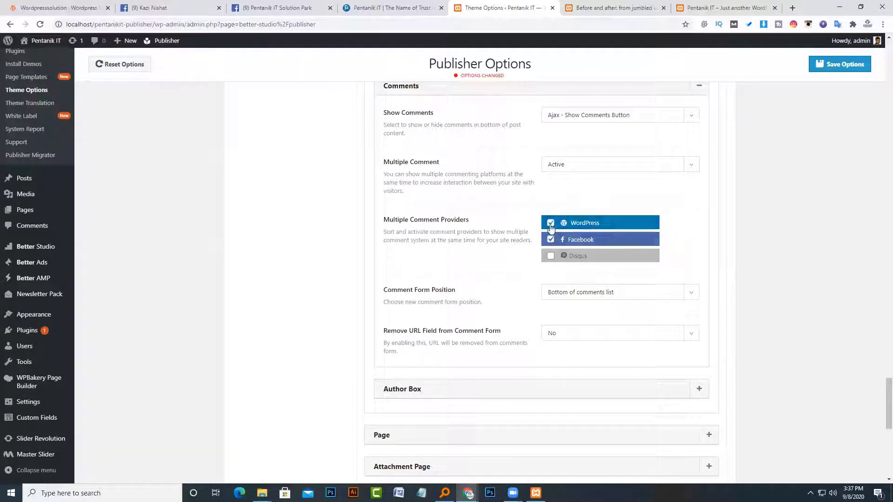
pyautogui.click(550, 257)
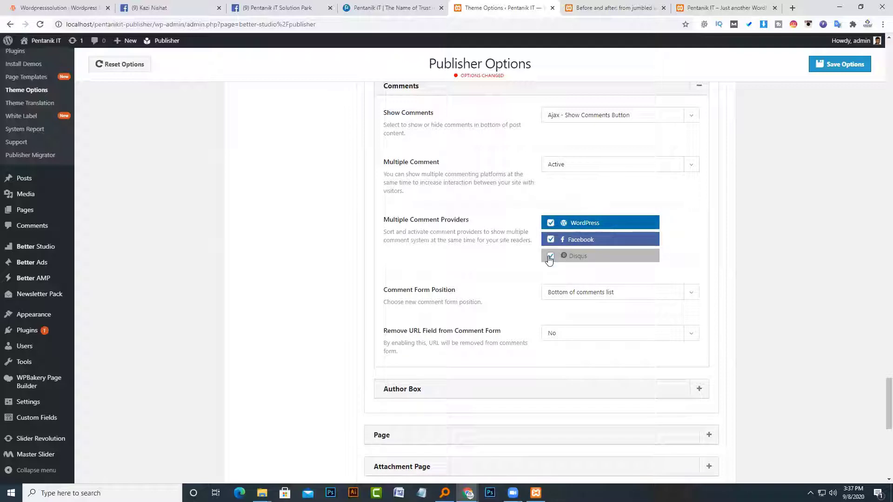
pyautogui.click(582, 169)
pyautogui.click(582, 183)
pyautogui.scroll(-2, 503, 270)
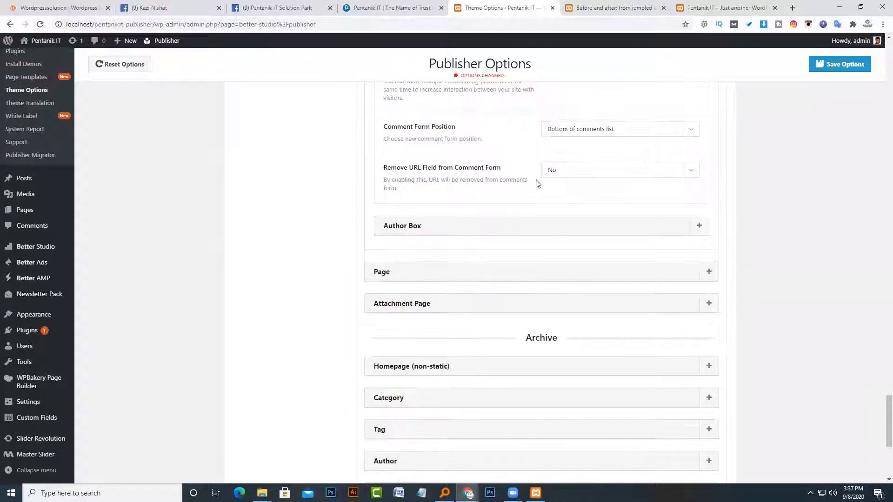
# Set Remove URL Field from Comment Form to "Yes, Remove it." and save the theme options
pyautogui.scroll(-1, 511, 131)
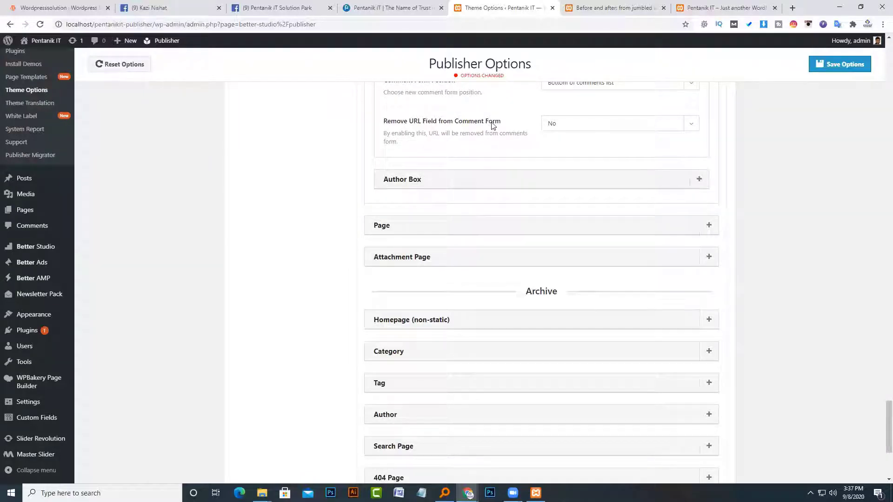
pyautogui.scroll(1, 492, 125)
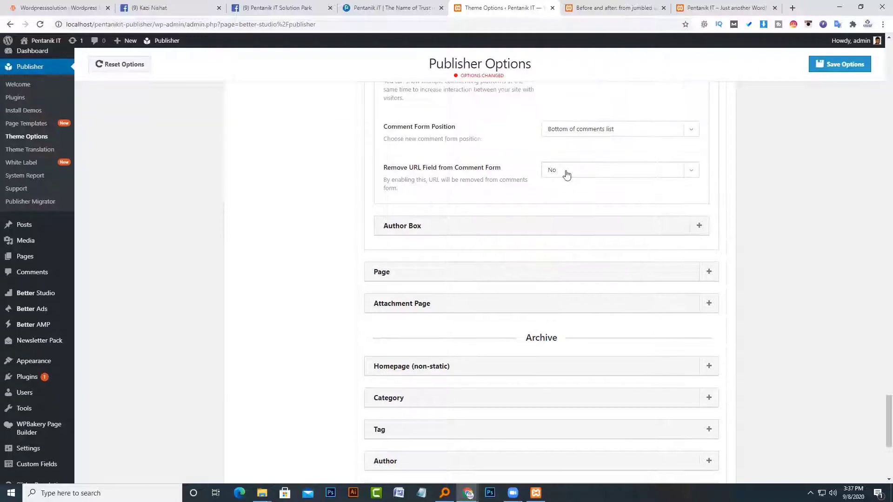
pyautogui.click(567, 171)
pyautogui.click(568, 184)
pyautogui.click(839, 65)
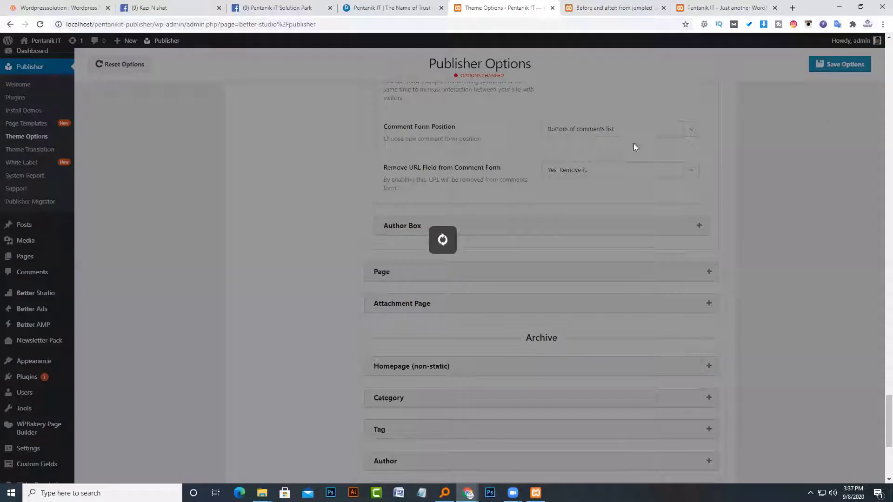
# Expand the Author Box settings and examine the author box below the post content on the site
pyautogui.scroll(-2, 460, 138)
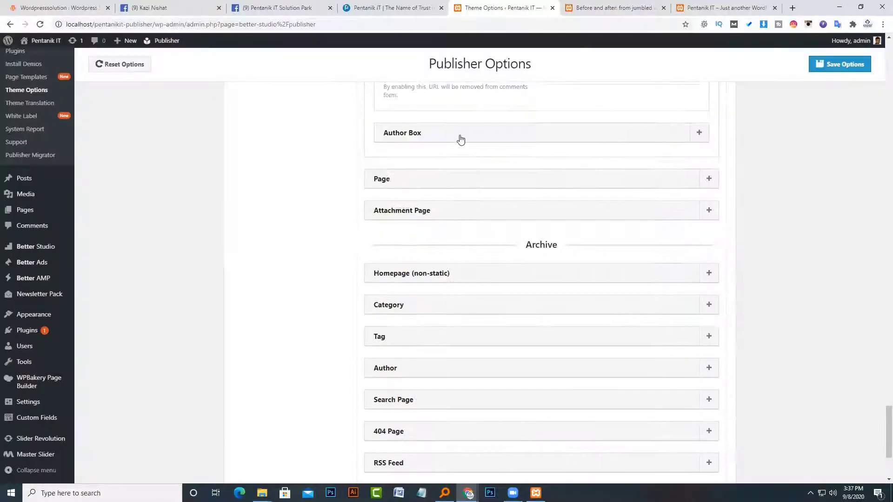
pyautogui.click(461, 138)
pyautogui.click(614, 7)
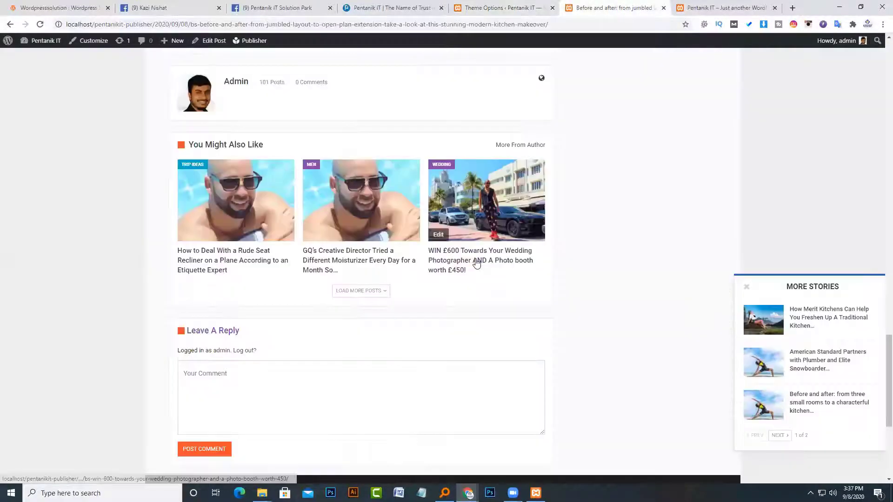
pyautogui.scroll(3, 476, 263)
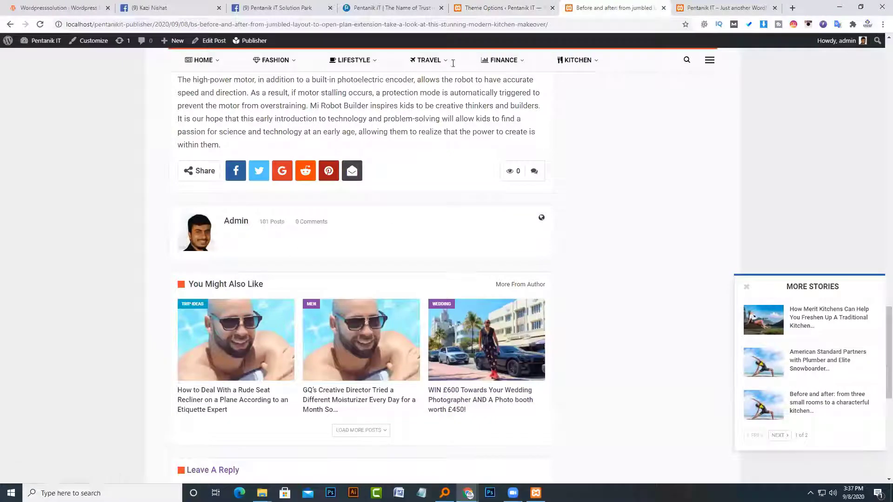
pyautogui.click(502, 8)
# Try setting Show Author Box to Hide and save the theme options
pyautogui.click(572, 162)
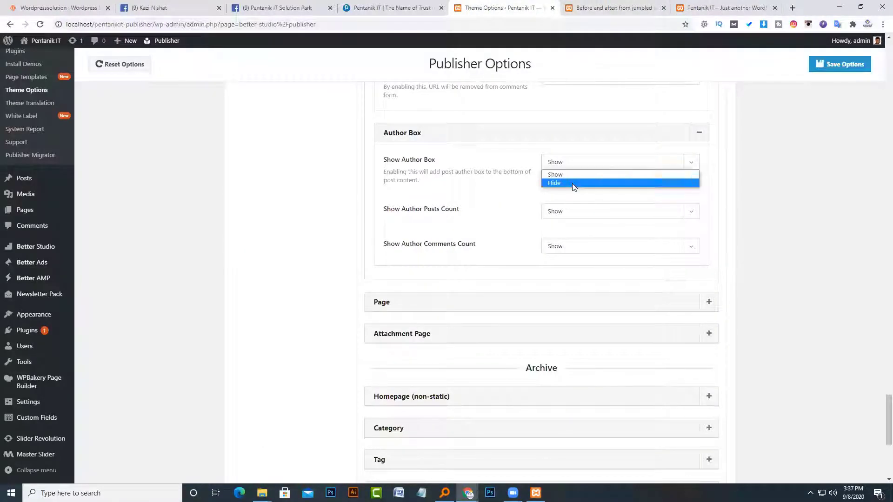
pyautogui.click(573, 184)
pyautogui.click(833, 65)
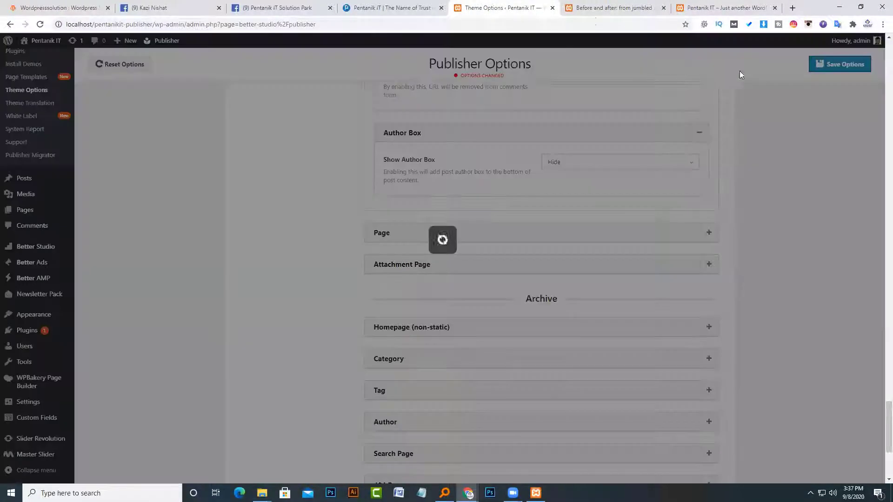
# Reload the post and check the area between the share buttons and the comment section for the author box
pyautogui.click(587, 8)
pyautogui.click(39, 24)
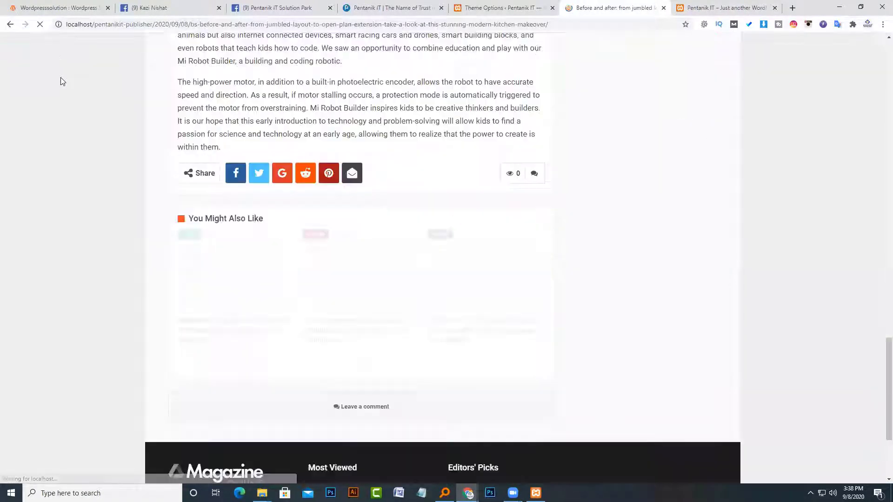
pyautogui.scroll(3, 214, 176)
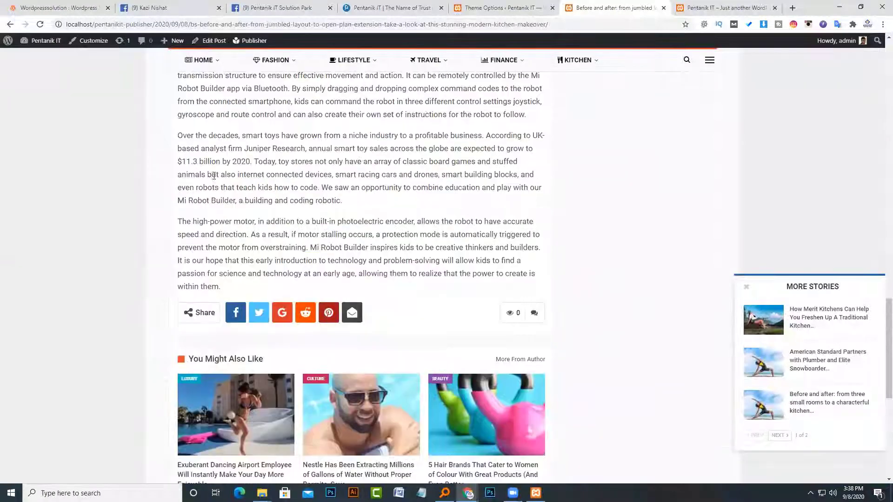
pyautogui.scroll(-6, 291, 327)
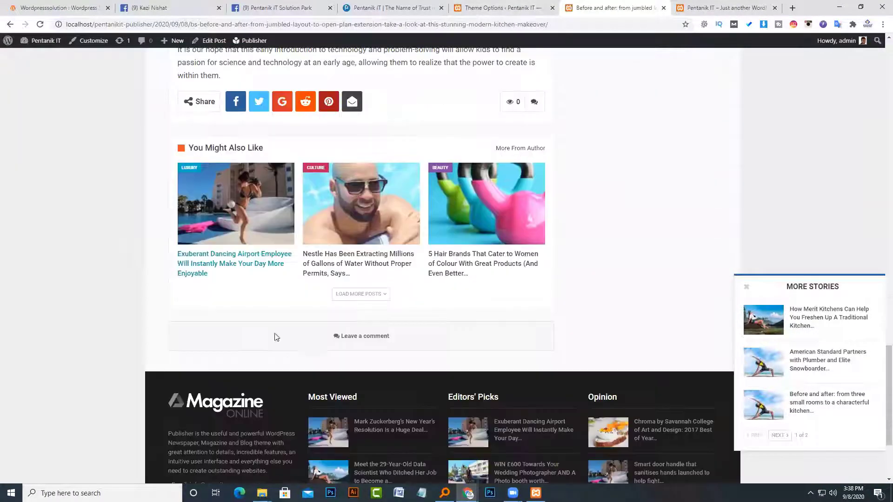
# Return Show Author Box to Show in the theme's Author Box settings
pyautogui.click(536, 6)
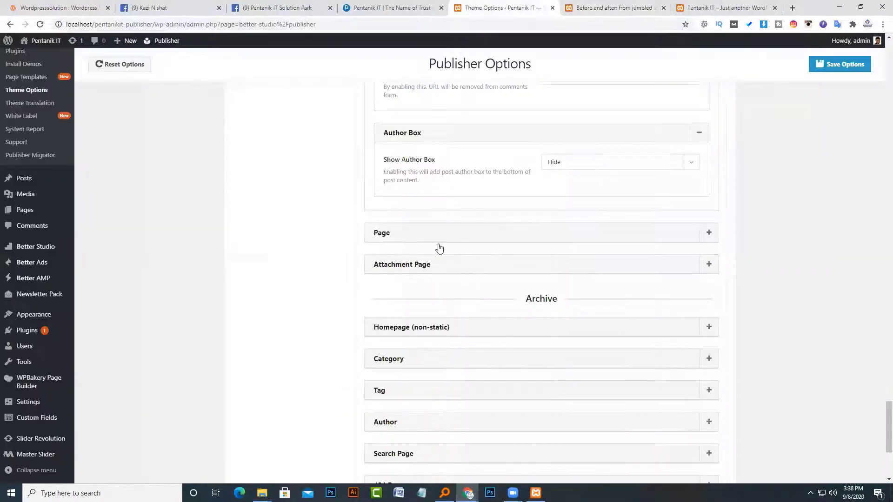
pyautogui.click(588, 161)
pyautogui.click(584, 174)
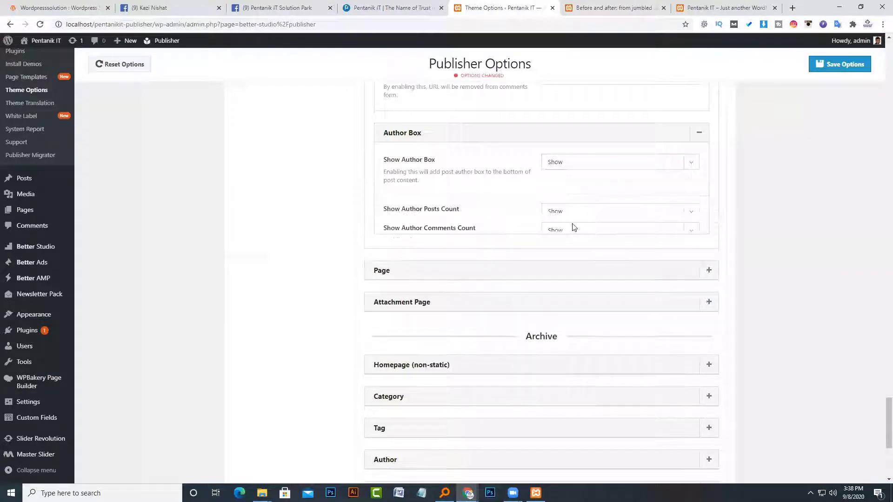
# Review the Show Author Posts Count and Show Author Comments Count choices, comparing with the post page and keeping the posts count on Show
pyautogui.click(576, 212)
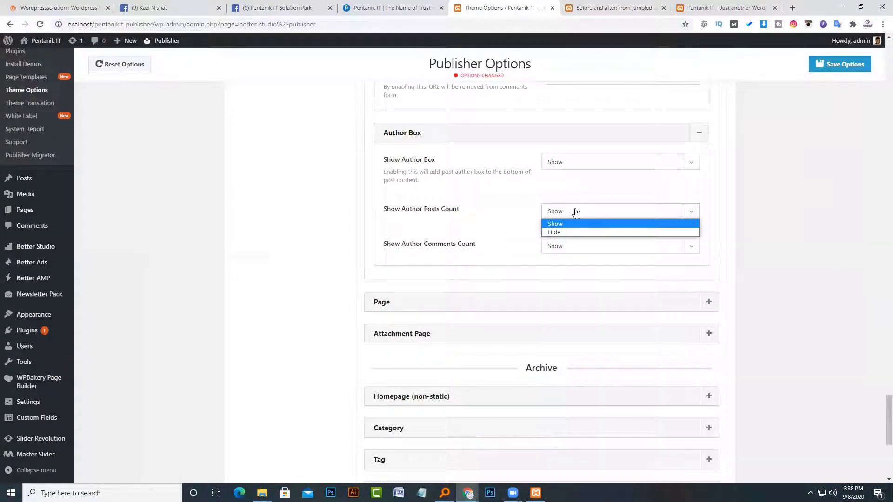
pyautogui.click(595, 6)
pyautogui.click(595, 5)
pyautogui.scroll(2, 446, 232)
pyautogui.click(537, 5)
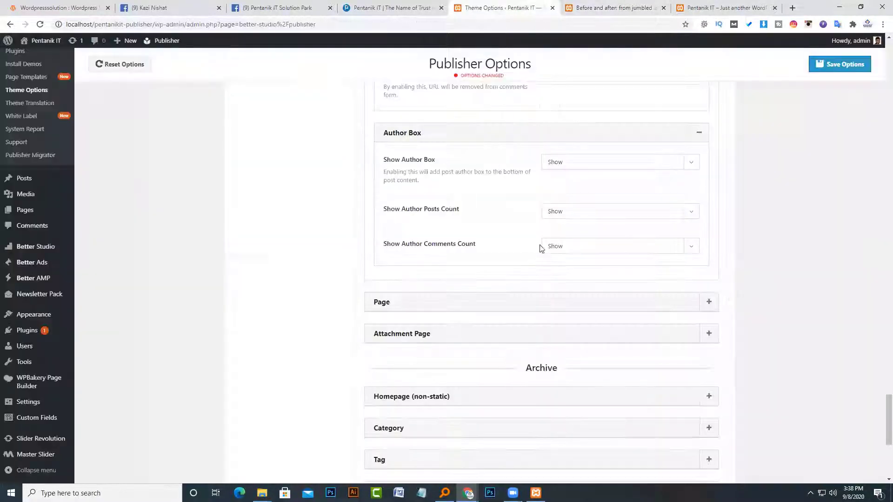
pyautogui.click(563, 212)
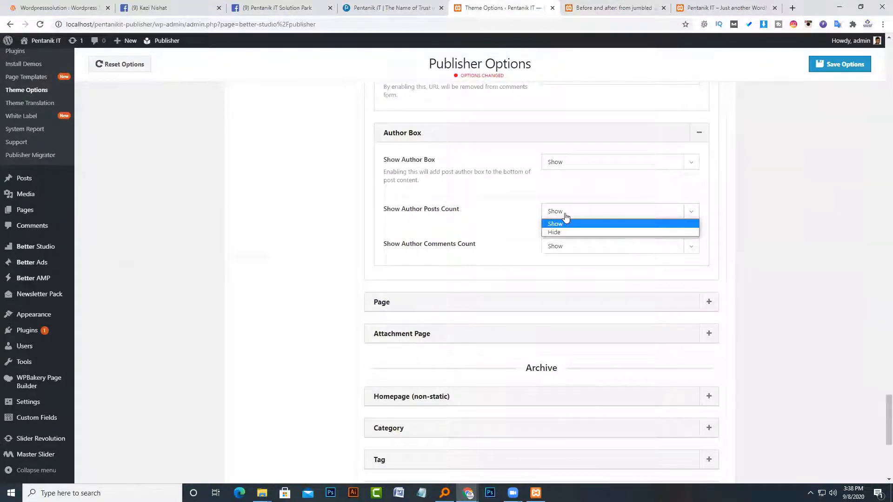
pyautogui.click(558, 224)
pyautogui.click(557, 249)
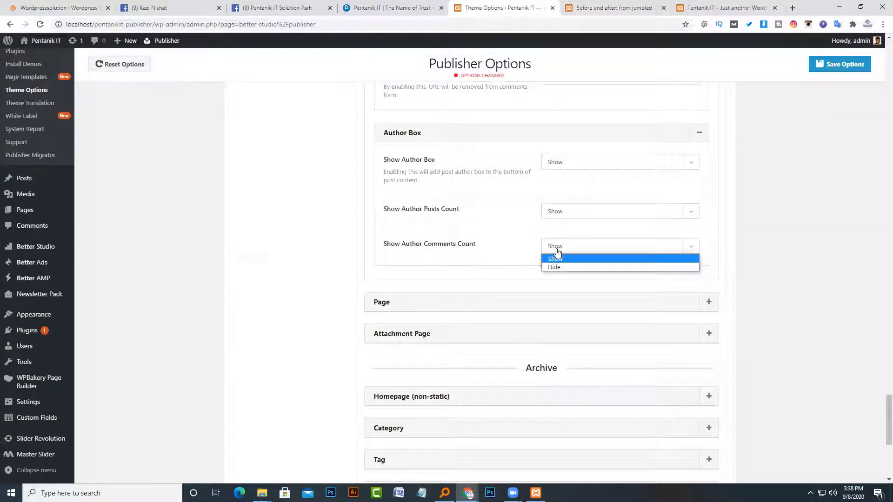
# Save the theme options with the author comments count shown, and reload the kitchen makeover post to check its author box
pyautogui.click(496, 261)
pyautogui.click(839, 64)
pyautogui.click(613, 7)
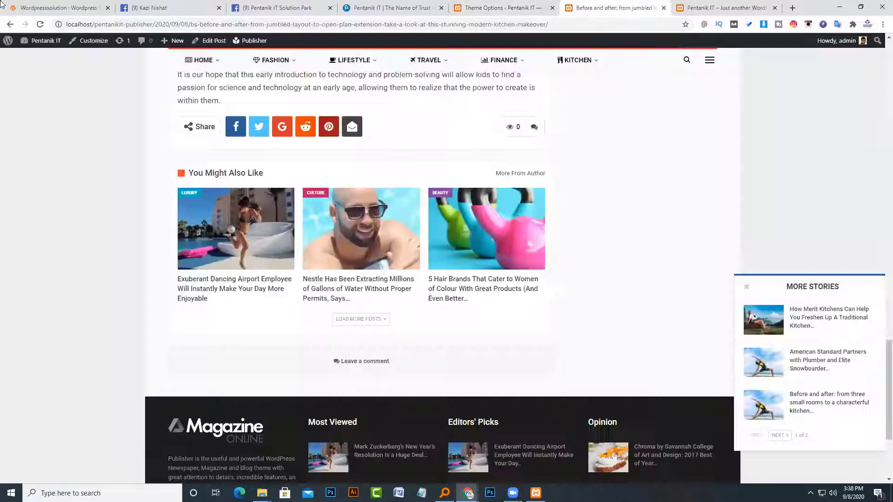
pyautogui.click(40, 23)
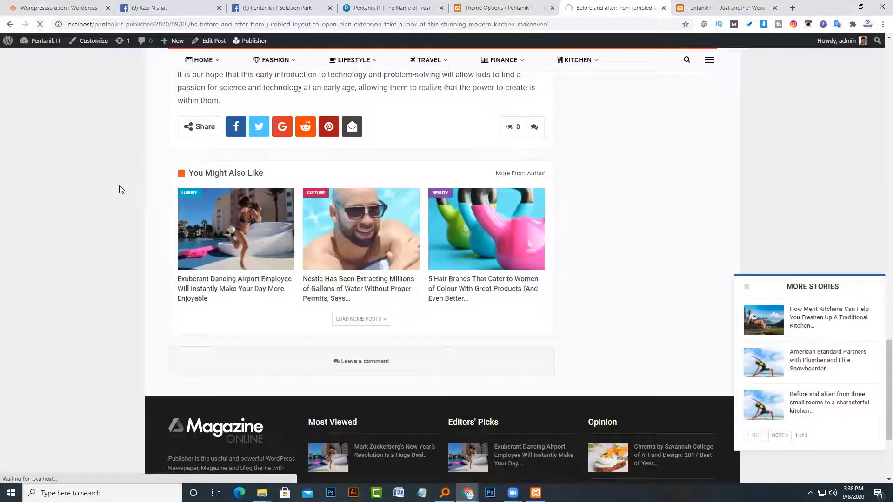
pyautogui.scroll(-10, 151, 270)
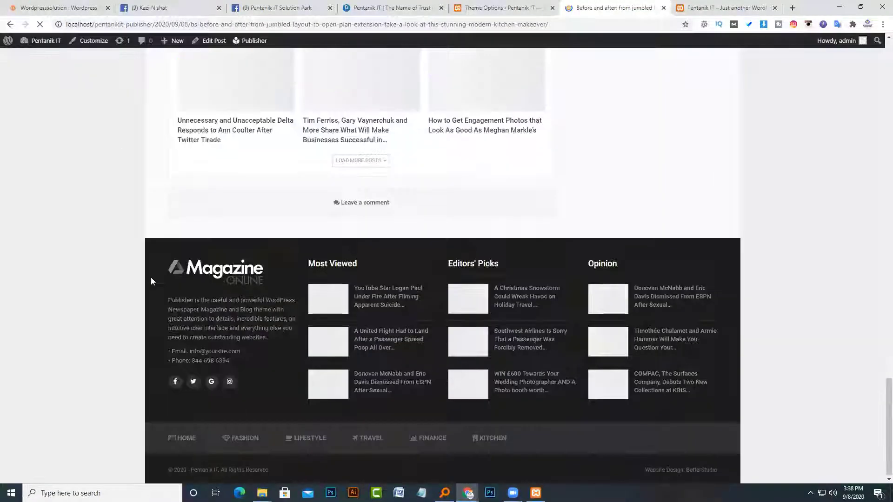
pyautogui.scroll(6, 154, 277)
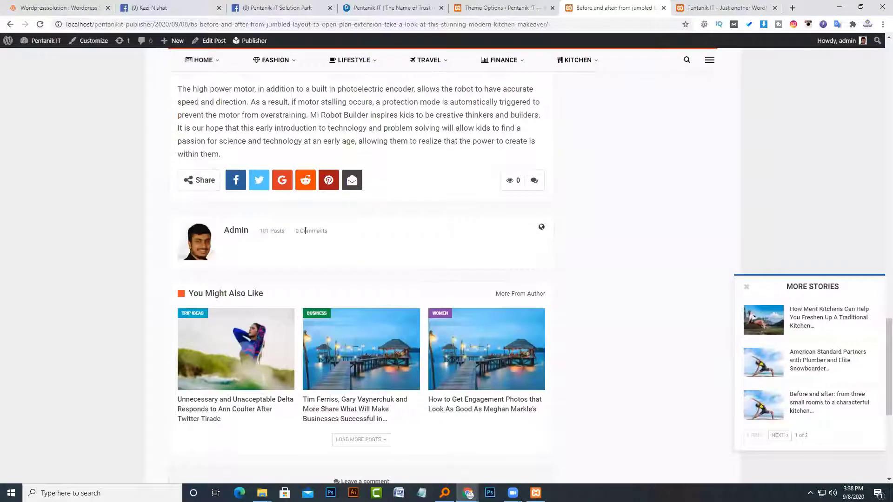
# Return to the theme options and expand the Page section's settings
pyautogui.hotkey('ctrl', 'pageup')
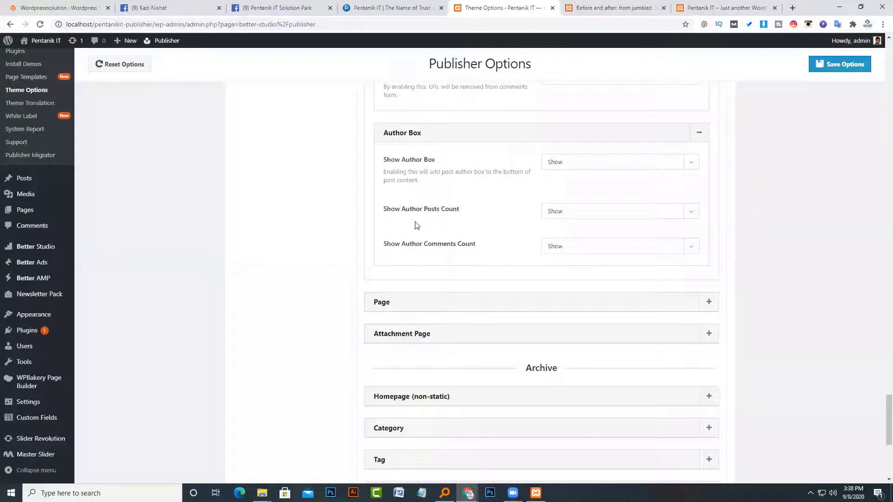
pyautogui.scroll(-2, 415, 225)
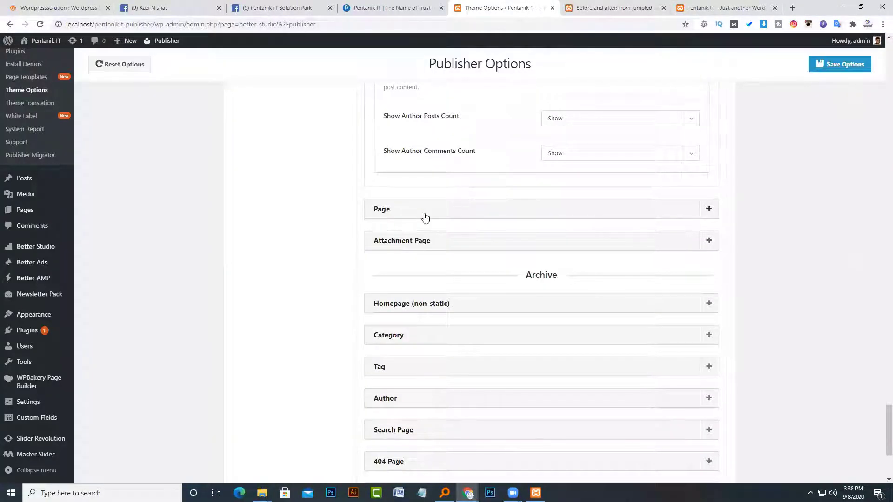
pyautogui.click(425, 218)
# Open the site's Fashion category page and look over its featured posts and listing
pyautogui.hotkey('ctrl', 'pagedown')
pyautogui.scroll(20, 496, 224)
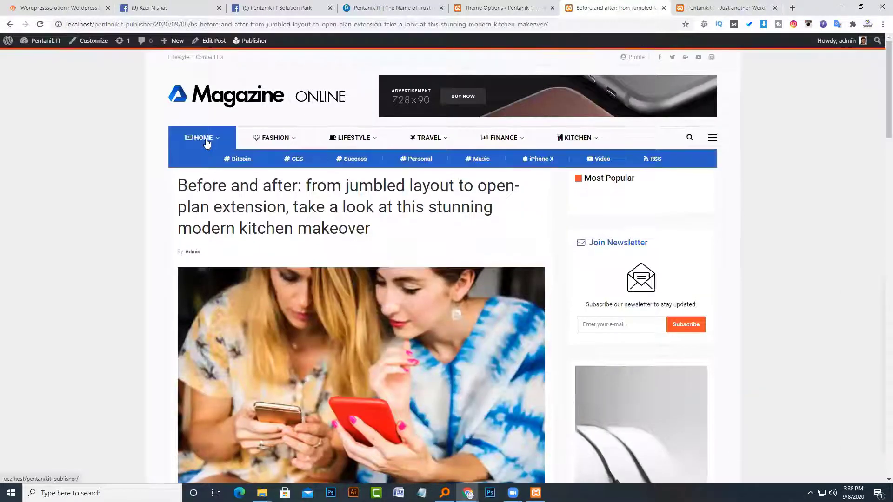
pyautogui.moveTo(278, 139)
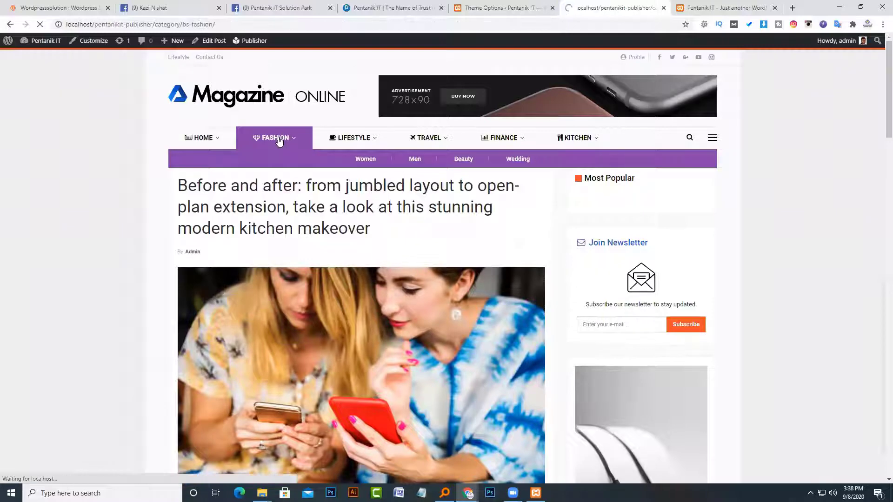
pyautogui.scroll(-7, 285, 246)
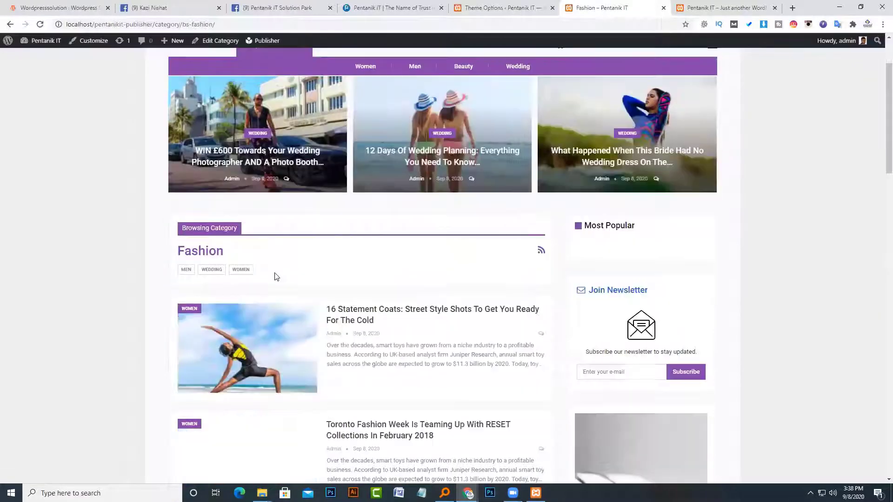
pyautogui.scroll(7, 275, 279)
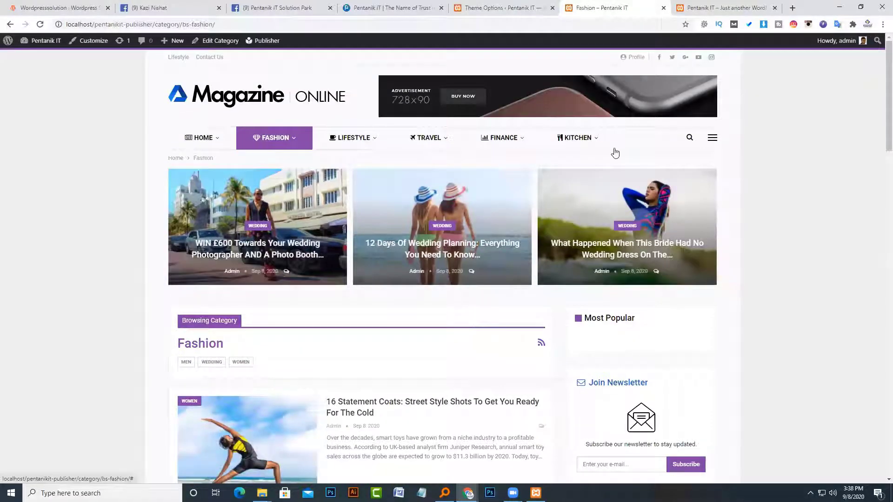
# Open the site's off-canvas menu, view the Kitchen submenu, and close the menu again
pyautogui.click(712, 137)
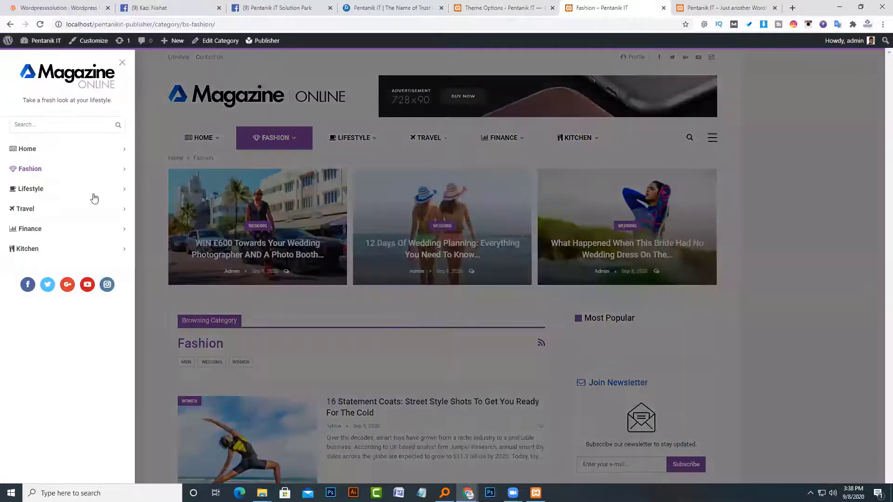
pyautogui.moveTo(54, 253)
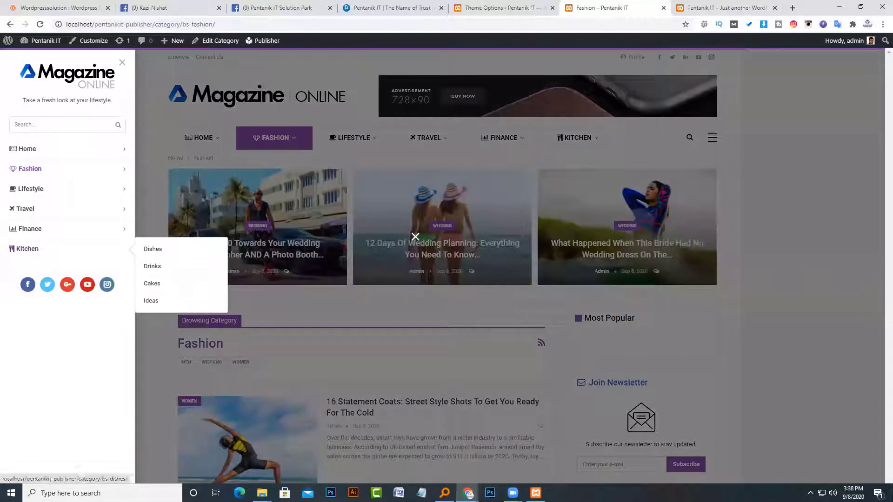
pyautogui.click(414, 249)
# Go to the second page of the Fashion category's post listing
pyautogui.scroll(-7, 455, 285)
pyautogui.scroll(-15, 456, 286)
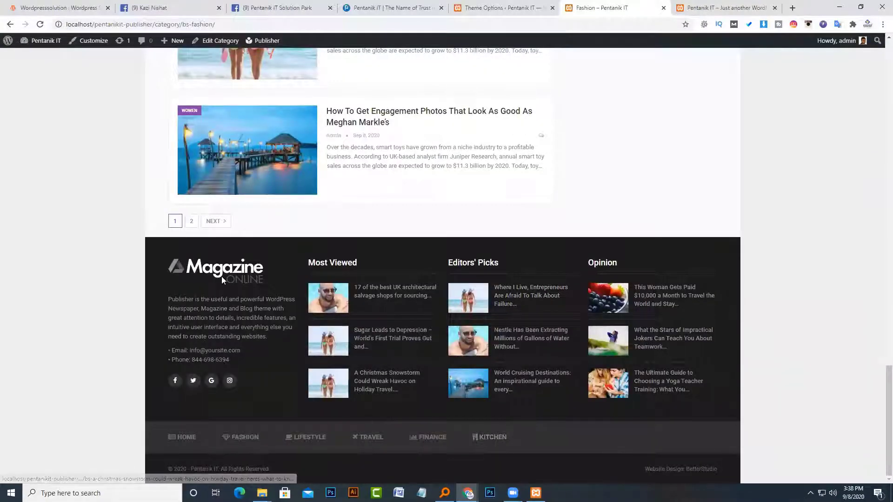
pyautogui.click(213, 221)
pyautogui.scroll(3, 403, 304)
# Open the All Pages list from the WordPress admin in a new tab and close the extra Posts tabs
pyautogui.click(486, 4)
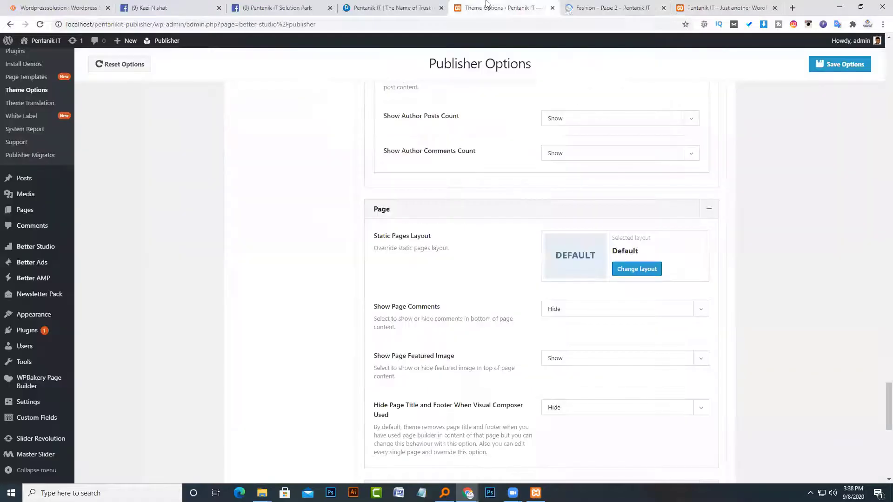
pyautogui.scroll(5, 51, 158)
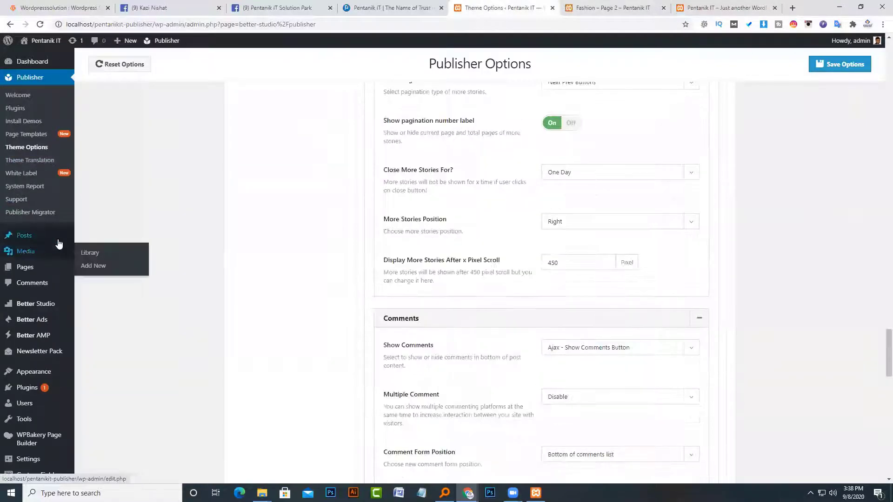
pyautogui.moveTo(28, 235)
pyautogui.middleClick(84, 244)
pyautogui.middleClick(84, 246)
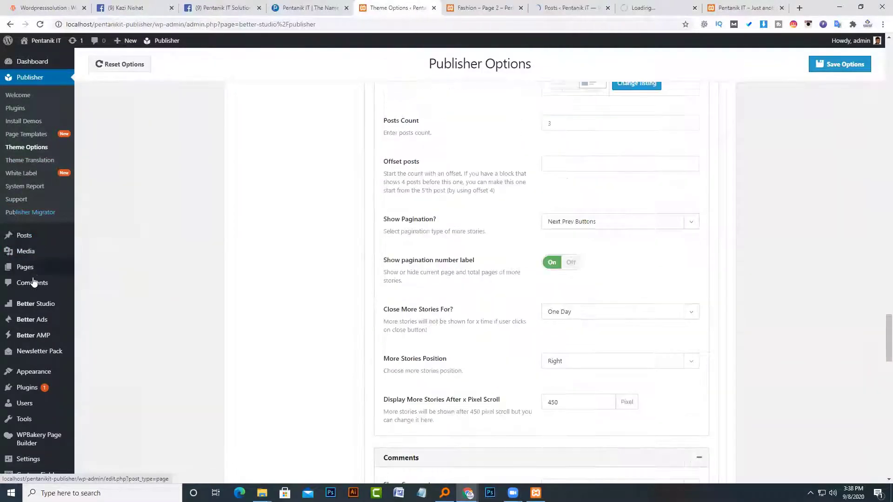
pyautogui.scroll(3, 36, 279)
pyautogui.middleClick(81, 269)
pyautogui.click(550, 8)
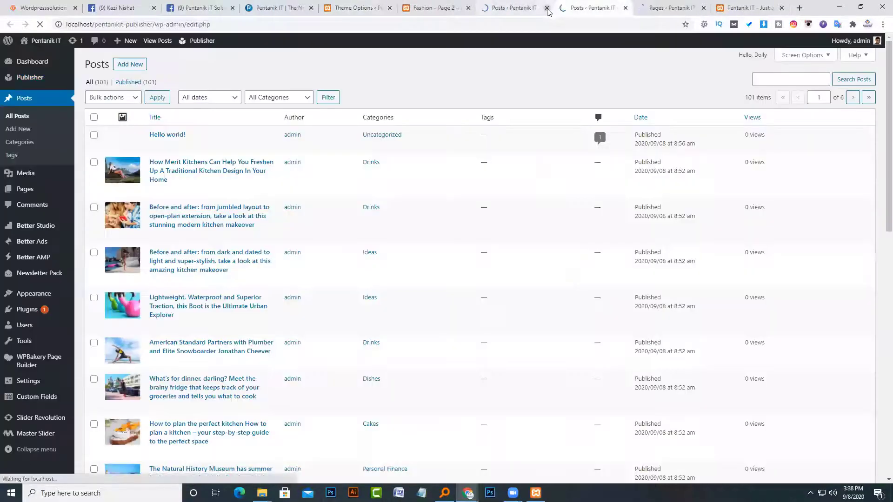
pyautogui.click(547, 8)
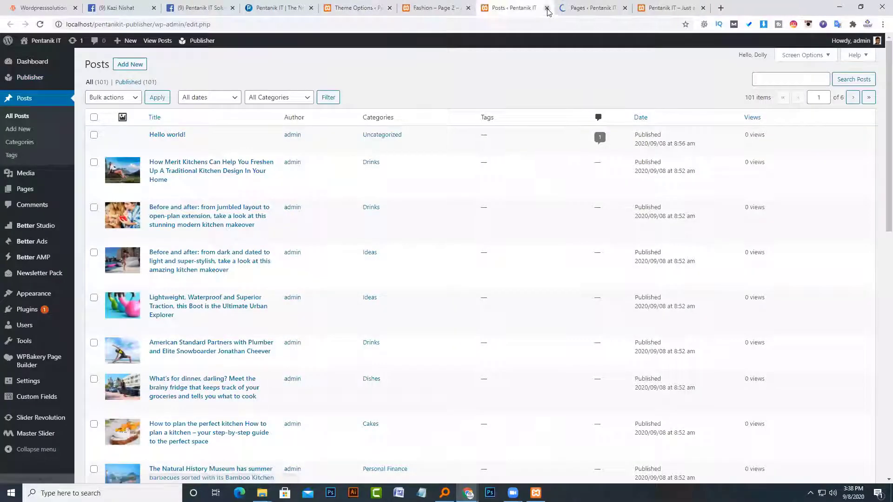
pyautogui.click(546, 8)
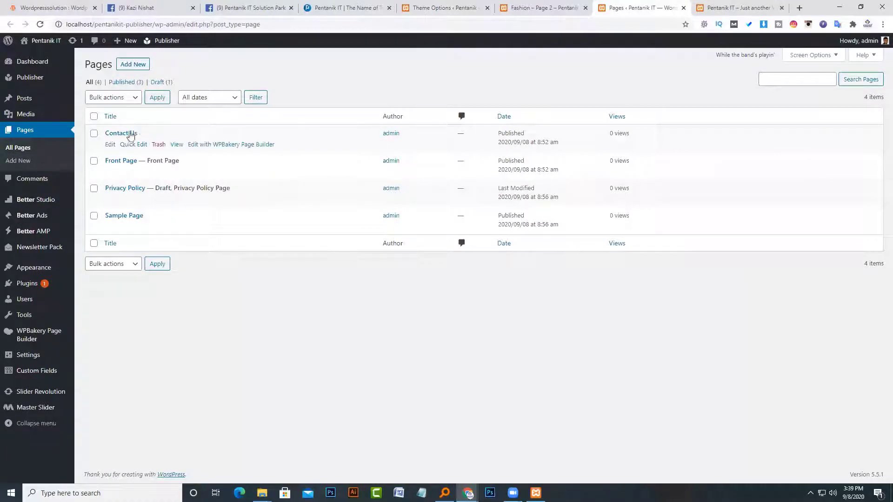
# View the Contact Us page in a new tab and look over its map and contact content
pyautogui.middleClick(177, 145)
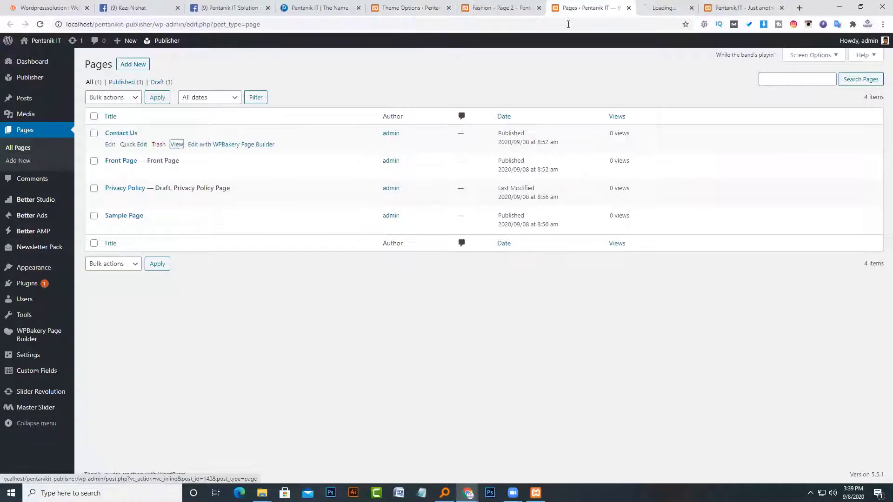
pyautogui.click(641, 7)
pyautogui.scroll(-2, 427, 188)
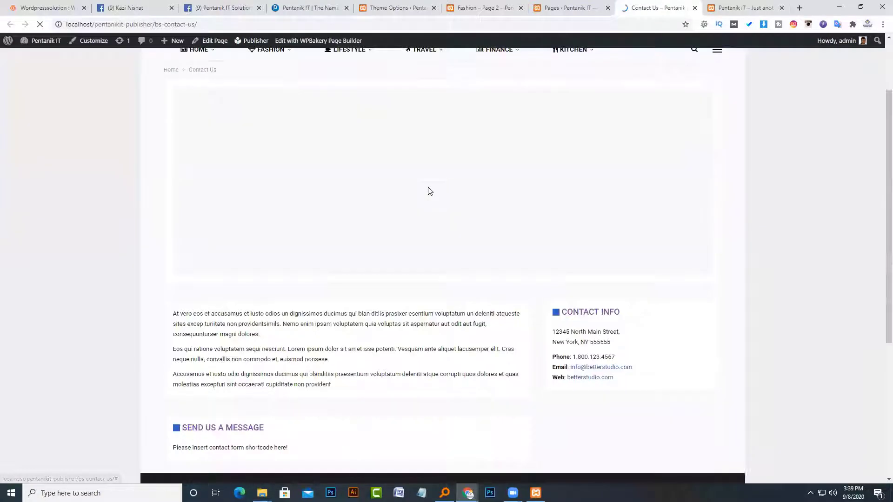
pyautogui.scroll(1, 427, 187)
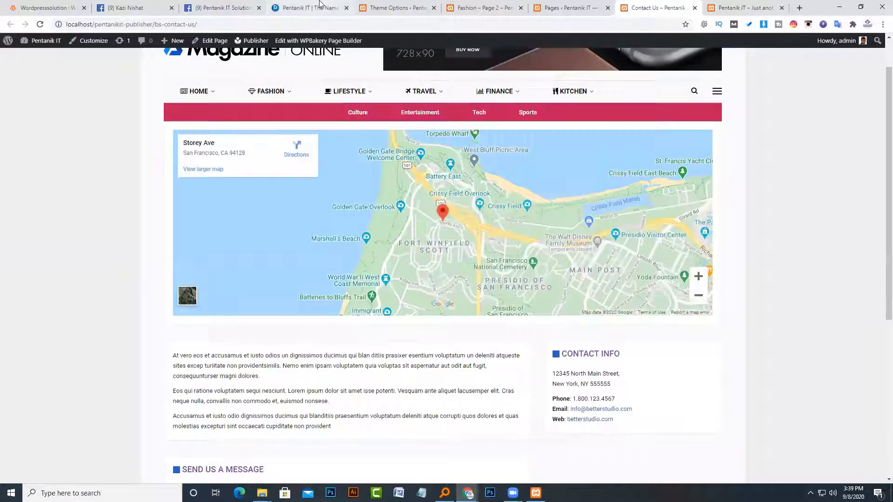
# Return to the theme options and look through the settings from More Stories down to the Page section
pyautogui.click(306, 8)
pyautogui.click(395, 8)
pyautogui.scroll(3, 446, 170)
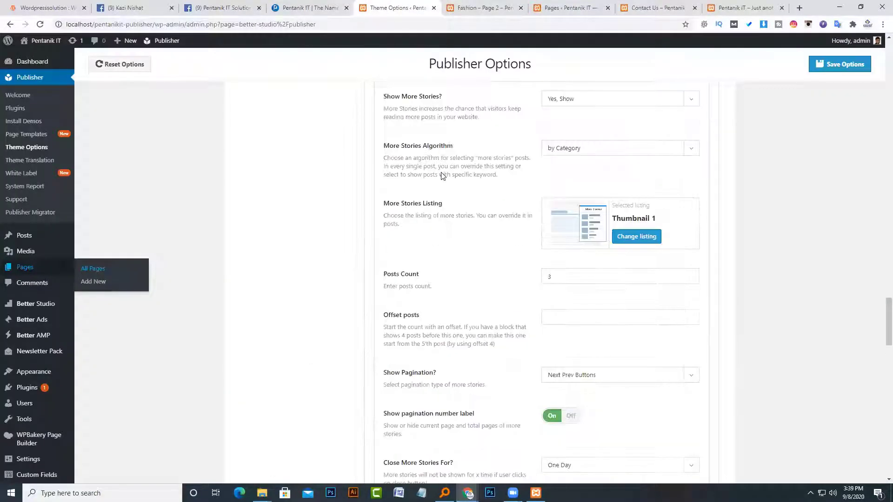
pyautogui.scroll(-6, 440, 179)
pyautogui.scroll(8, 440, 180)
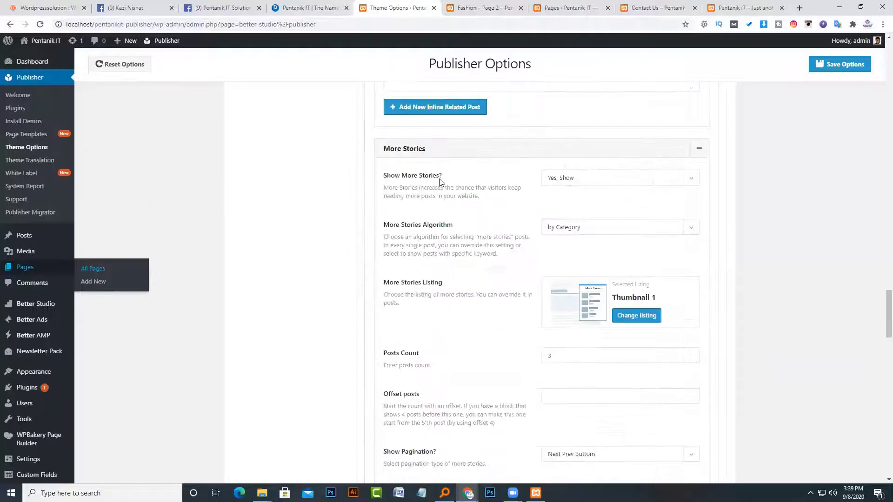
pyautogui.scroll(4, 440, 182)
pyautogui.scroll(-15, 442, 183)
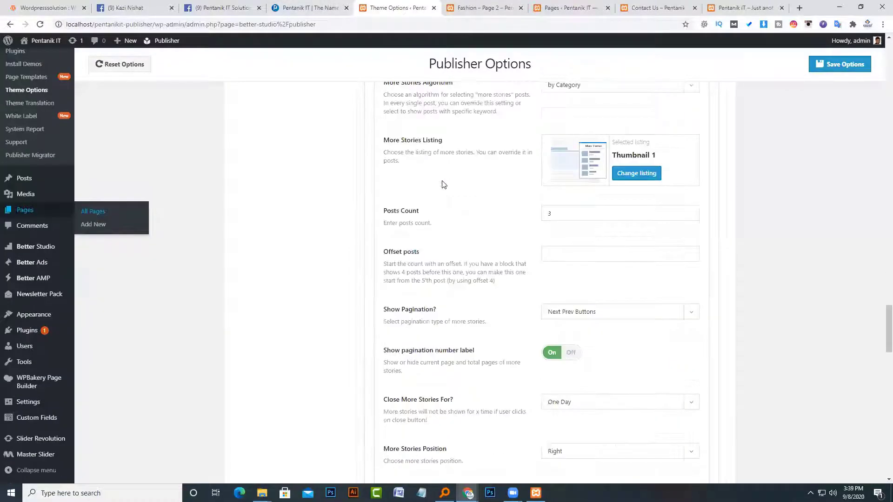
pyautogui.scroll(-7, 442, 184)
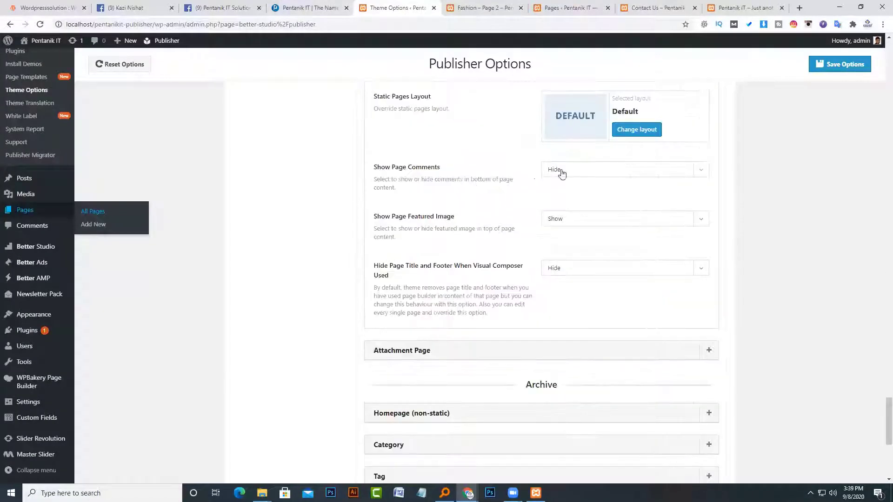
# Check the available choices for Show Page Comments and leave it set to Hide
pyautogui.click(561, 173)
pyautogui.click(561, 174)
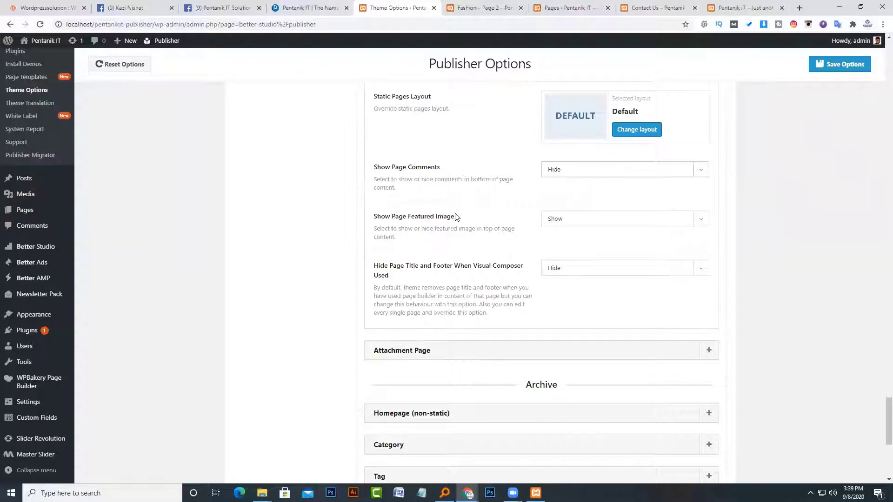
pyautogui.scroll(2, 454, 216)
pyautogui.scroll(-2, 488, 241)
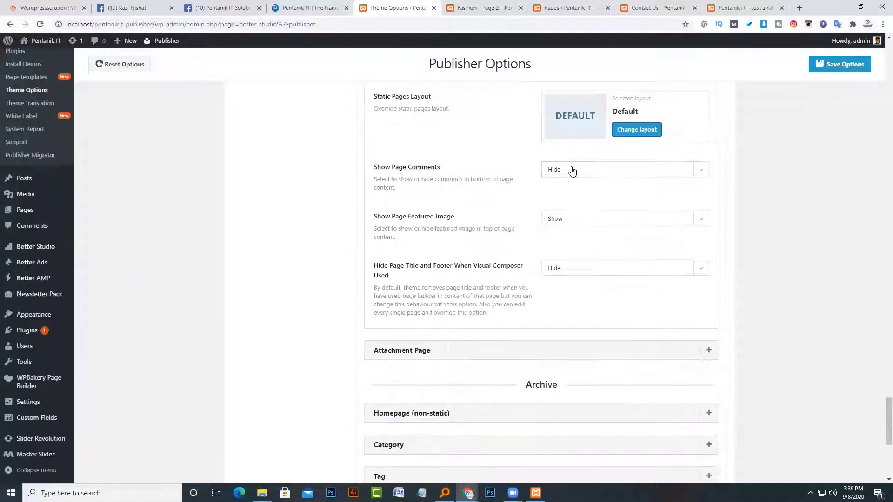
# Check the Show Page Featured Image choices and compare the option with the Contact Us page
pyautogui.moveTo(386, 216); pyautogui.dragTo(449, 218)
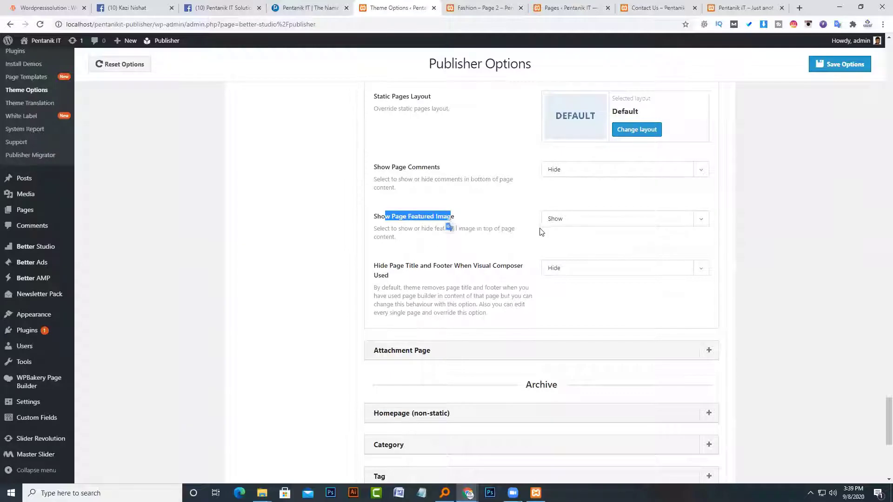
pyautogui.click(588, 217)
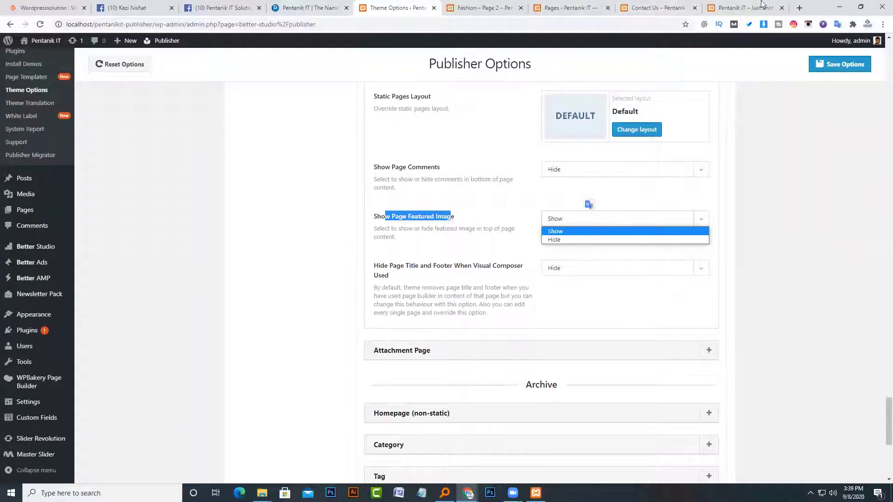
pyautogui.hotkey('ctrl', '9')
pyautogui.scroll(-2, 496, 214)
pyautogui.click(655, 7)
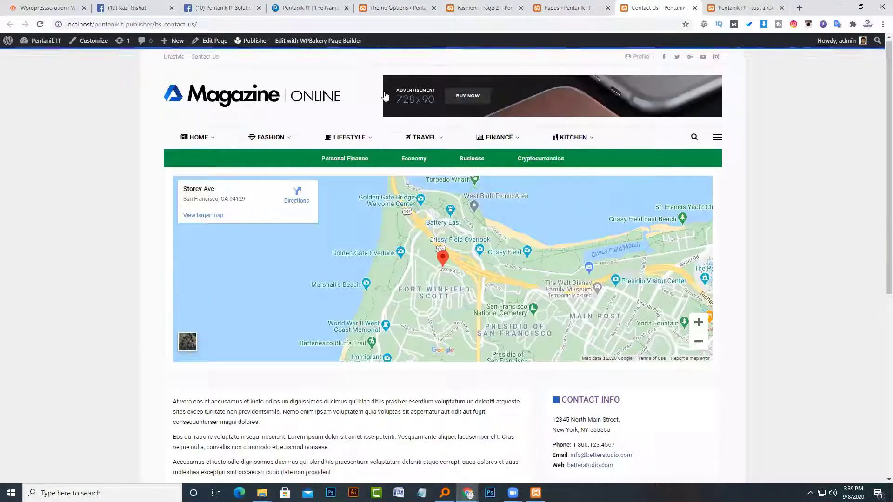
pyautogui.click(380, 5)
# Examine the Hide Page Title and Footer When Visual Composer Used option and its description in the Page section
pyautogui.scroll(-1, 395, 263)
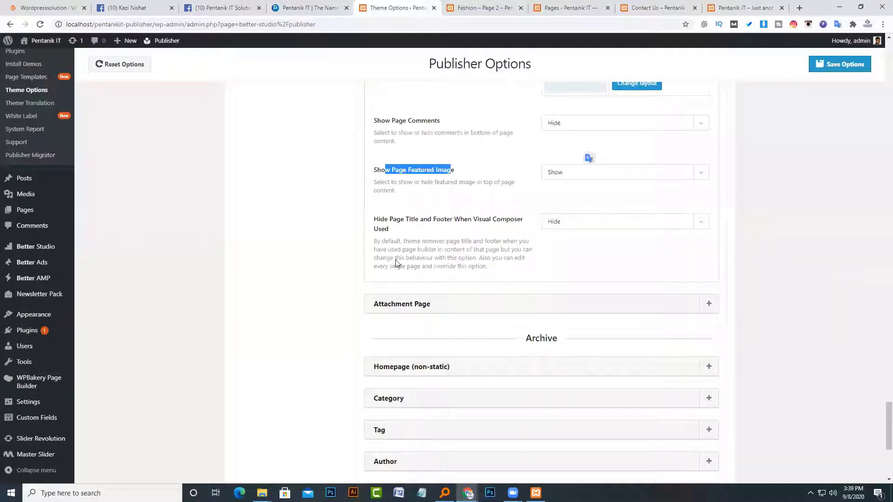
pyautogui.scroll(2, 396, 259)
pyautogui.click(415, 306)
pyautogui.scroll(-1, 401, 301)
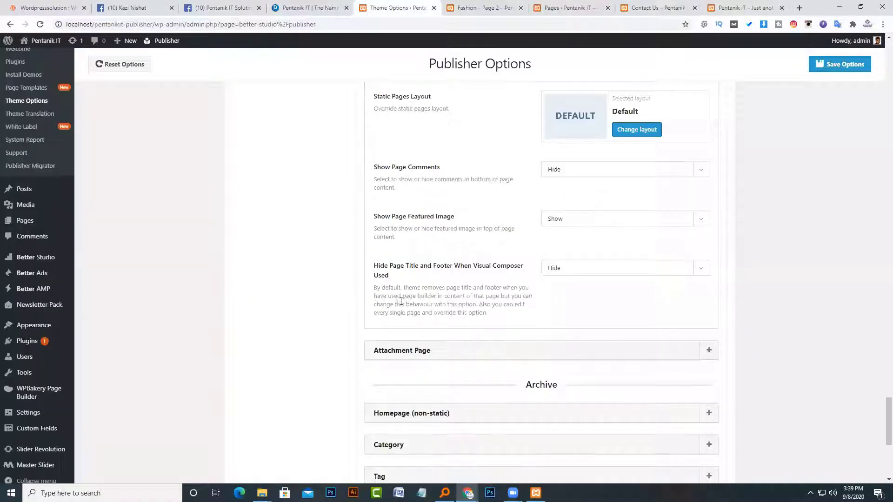
pyautogui.moveTo(376, 271); pyautogui.dragTo(466, 278)
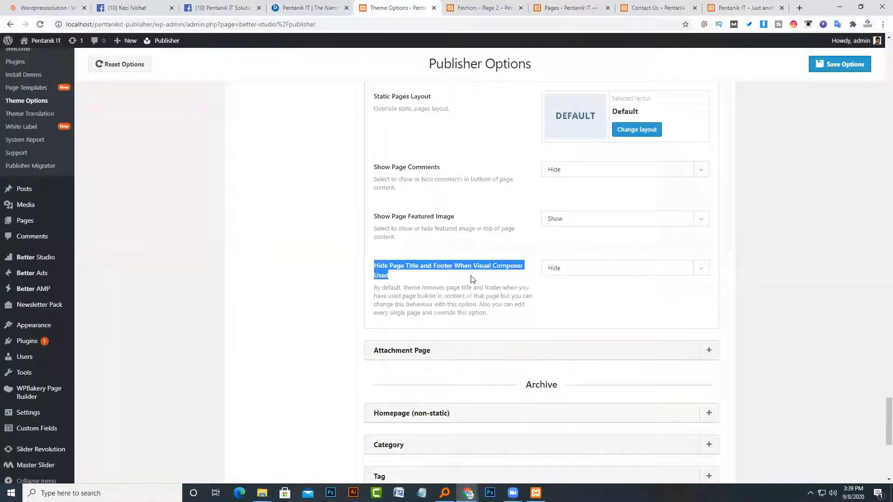
pyautogui.scroll(-4, 474, 277)
pyautogui.scroll(3, 558, 233)
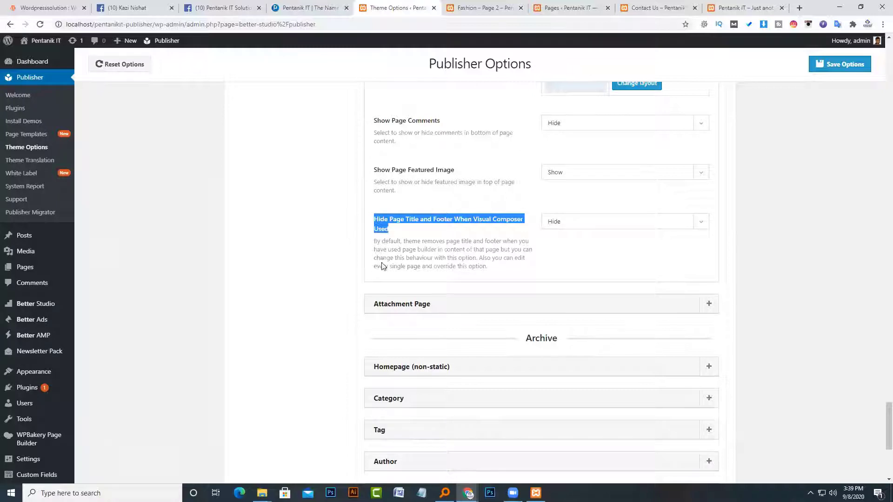
# Look through the non-static Homepage settings, then expand the Category section and examine its archive layout and listing options
pyautogui.scroll(-10, 395, 279)
pyautogui.scroll(-11, 411, 290)
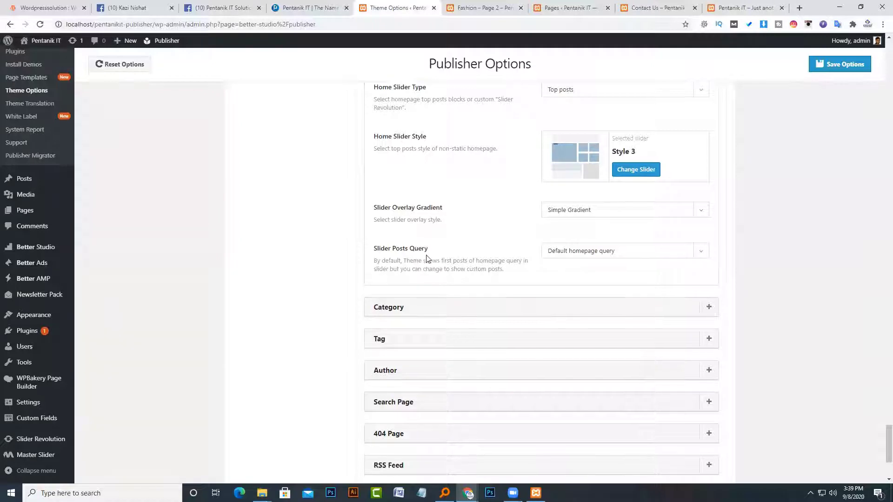
pyautogui.scroll(1, 426, 257)
pyautogui.scroll(-2, 418, 258)
pyautogui.click(412, 260)
pyautogui.scroll(-2, 413, 214)
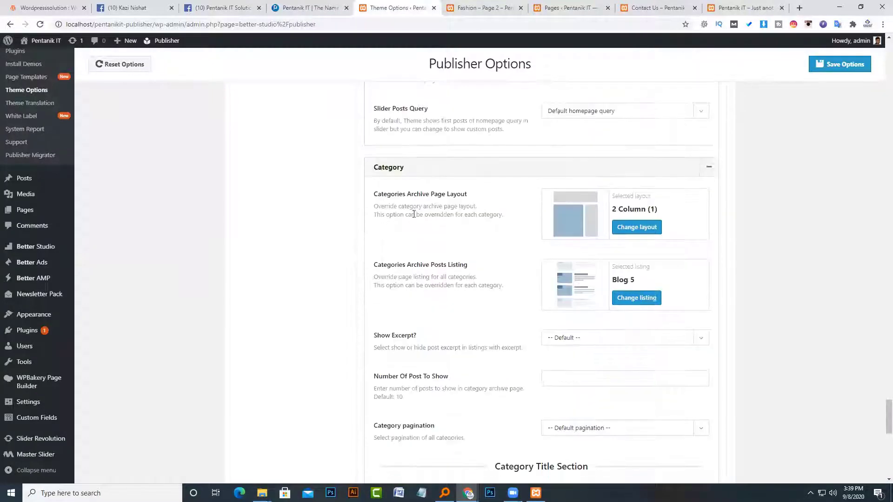
pyautogui.scroll(-2, 466, 217)
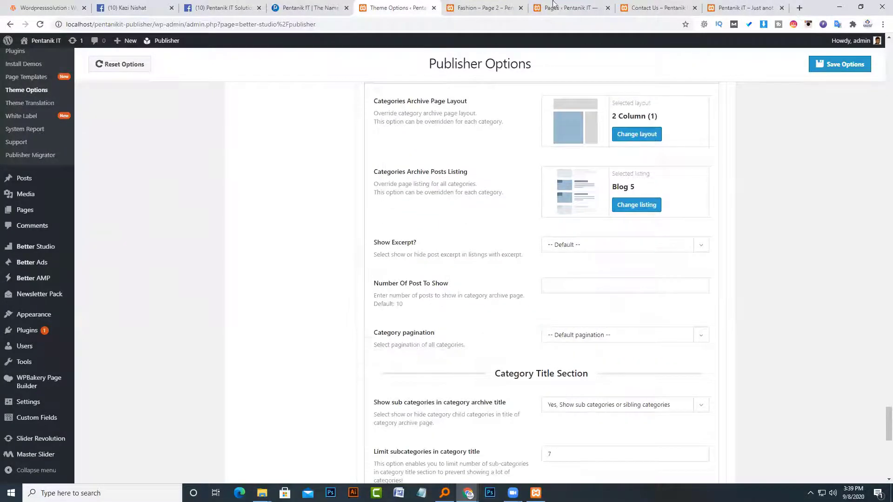
# Open the post categories list in the dashboard and view the Beauty category's archive page on the site
pyautogui.click(480, 4)
pyautogui.click(562, 4)
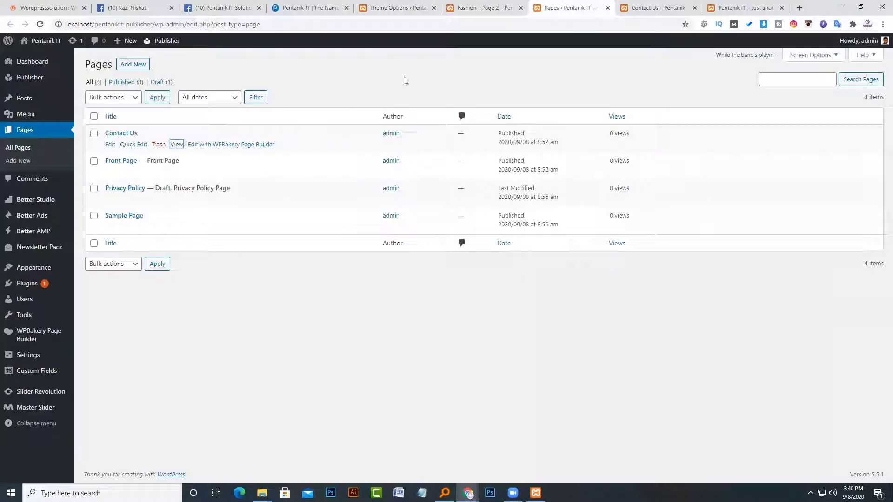
pyautogui.moveTo(18, 275)
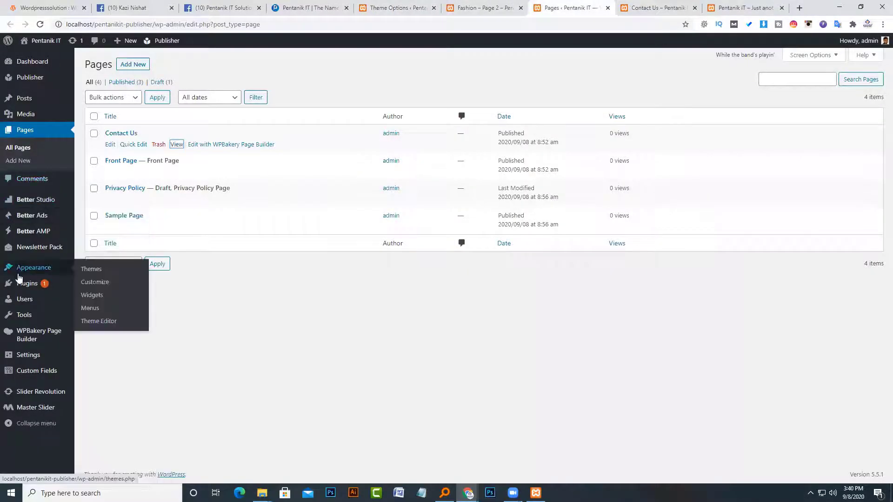
pyautogui.click(60, 130)
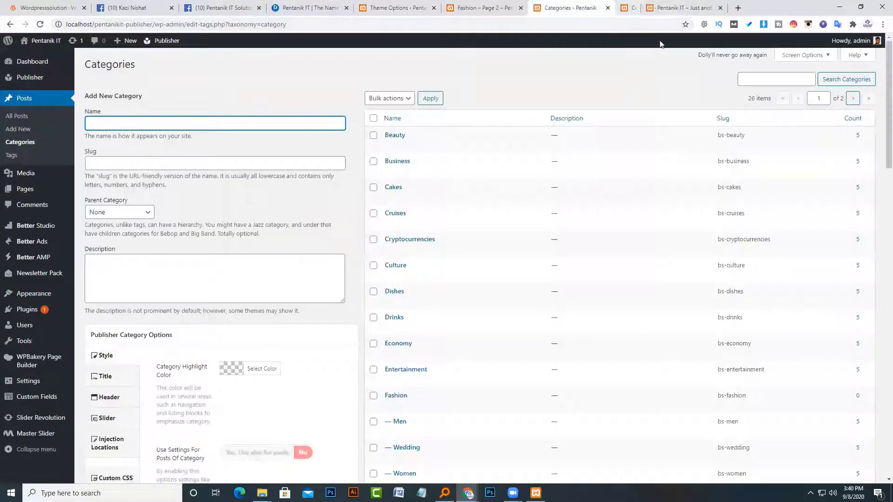
pyautogui.scroll(-1, 418, 188)
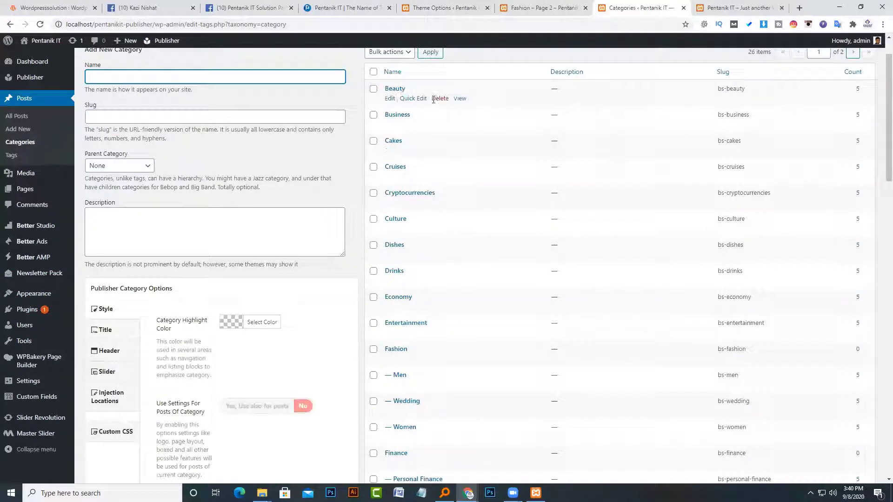
pyautogui.click(460, 98)
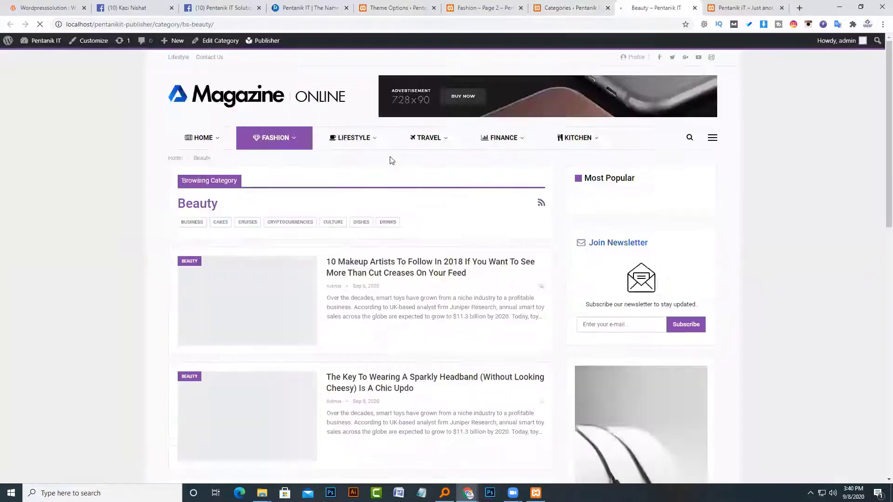
pyautogui.scroll(-8, 369, 255)
pyautogui.scroll(7, 367, 261)
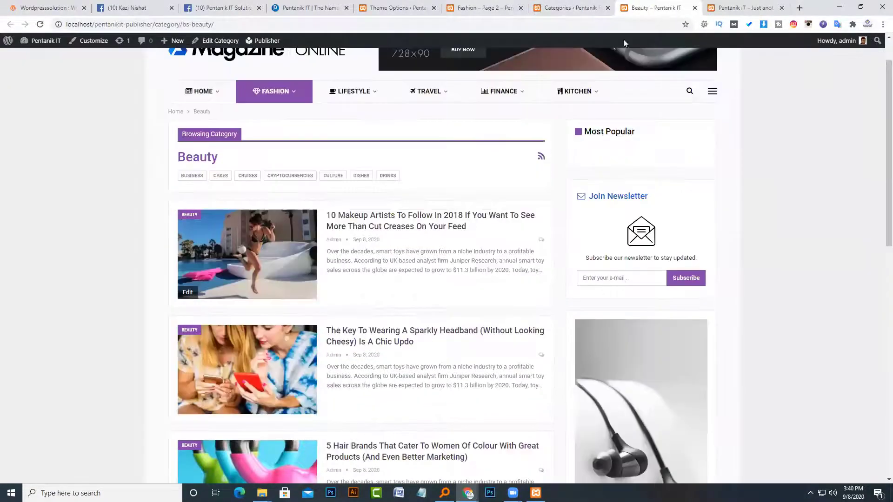
# Return to the theme options and examine the Category section's posts listing, excerpt and Number Of Post To Show settings
pyautogui.click(485, 8)
pyautogui.click(426, 5)
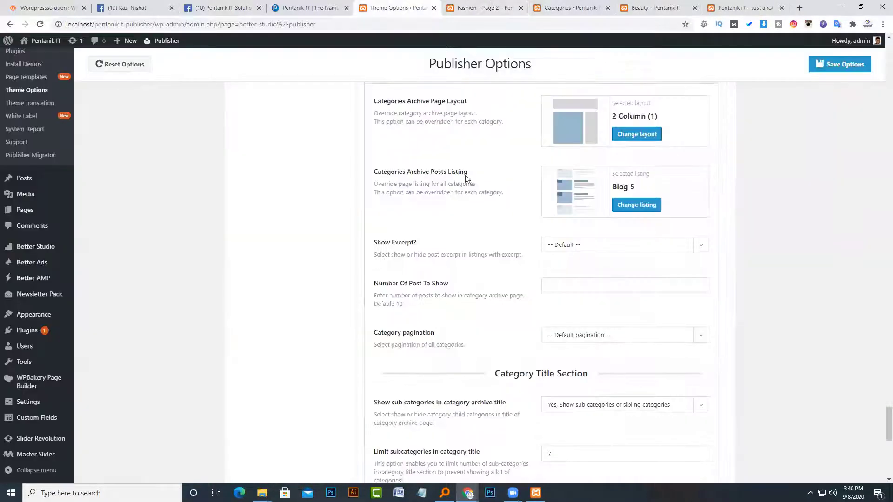
pyautogui.scroll(2, 467, 266)
pyautogui.scroll(-2, 488, 275)
pyautogui.moveTo(386, 244); pyautogui.dragTo(453, 242)
pyautogui.scroll(-1, 426, 230)
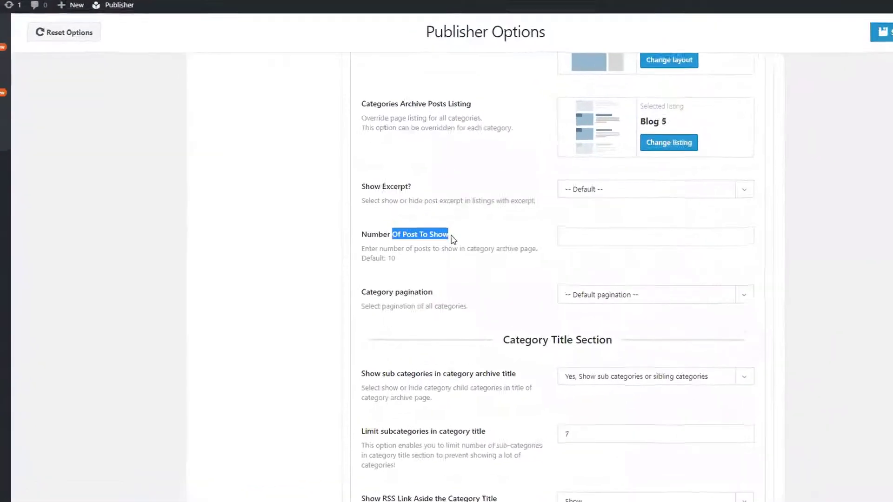
pyautogui.click(567, 236)
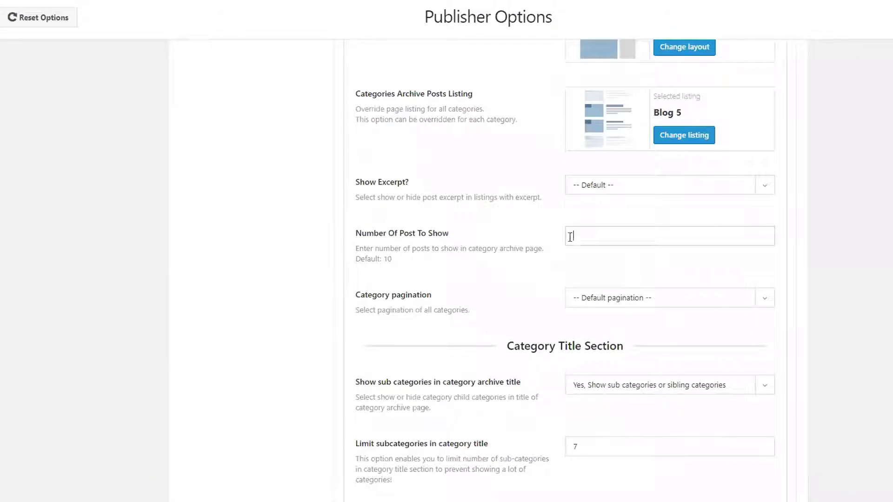
# Compare Number Of Post To Show with the post list on the Fashion category page, and try 20 as its value
pyautogui.moveTo(356, 235); pyautogui.dragTo(460, 255)
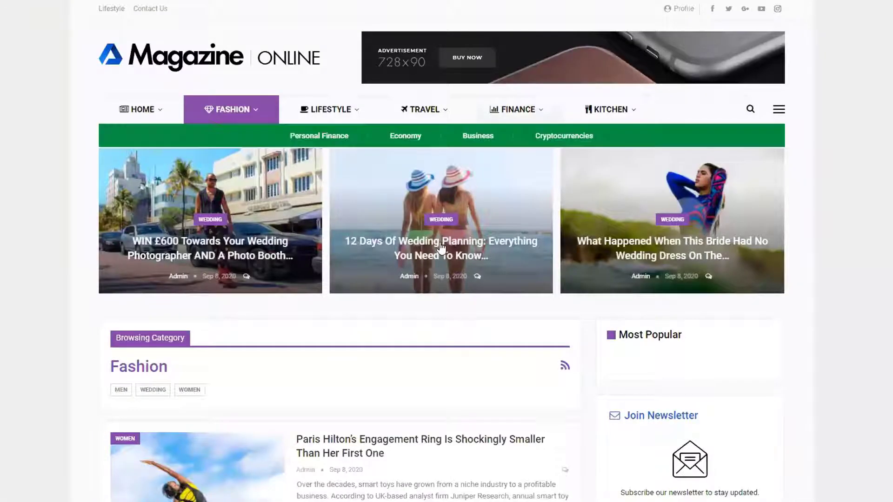
pyautogui.scroll(-8, 445, 275)
pyautogui.scroll(8, 445, 276)
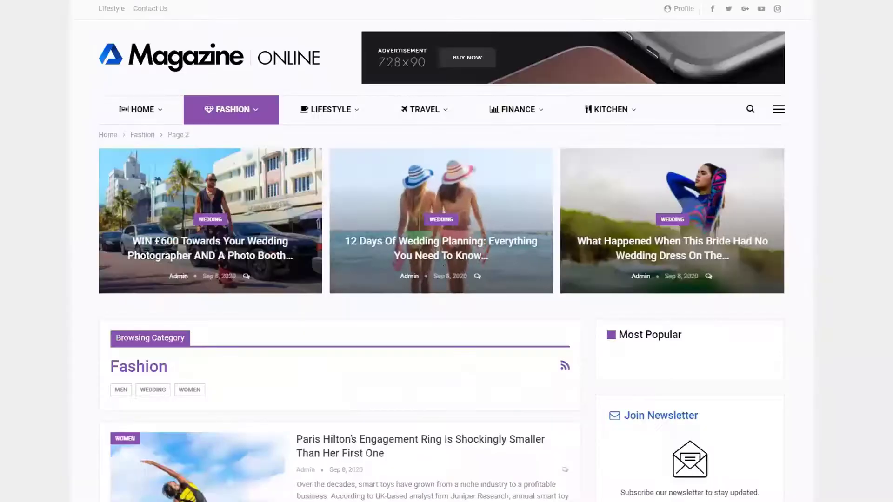
pyautogui.scroll(-2, 445, 276)
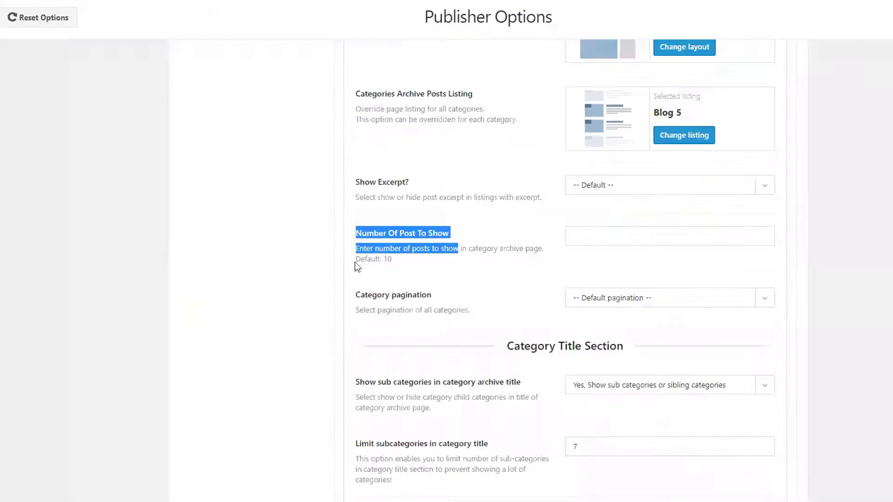
pyautogui.moveTo(356, 260); pyautogui.dragTo(381, 259)
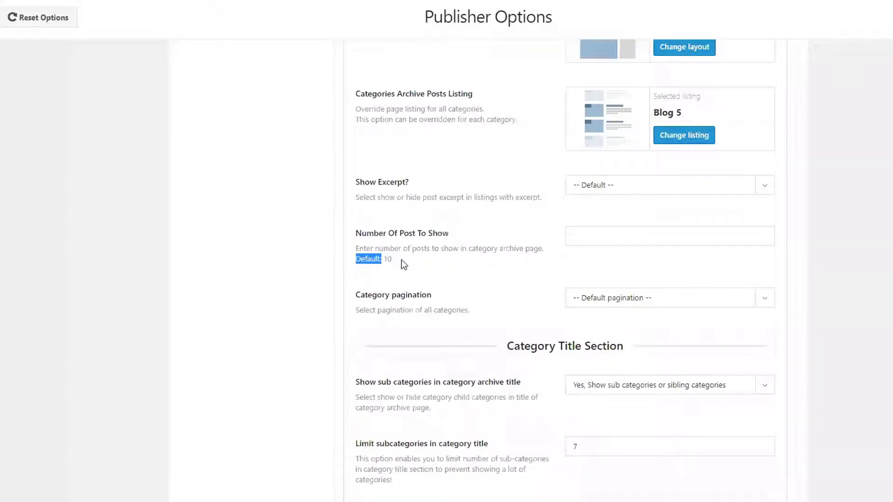
pyautogui.click(602, 232)
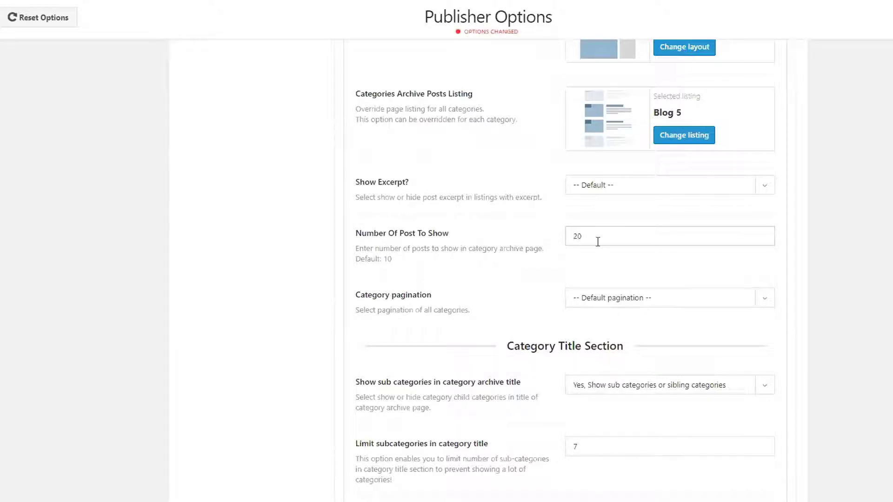
# Check the Category pagination choices, leave the default pagination, and look through the Category Title Section and Category Slider settings
pyautogui.scroll(-3, 442, 313)
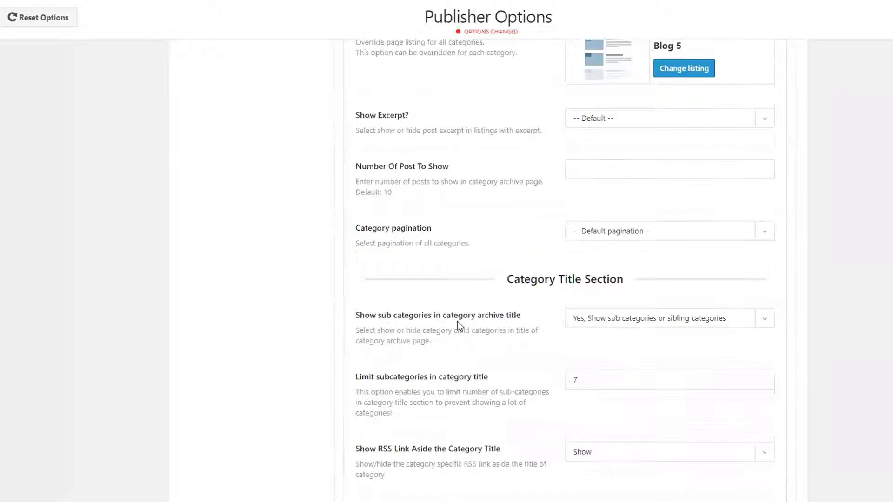
pyautogui.click(620, 186)
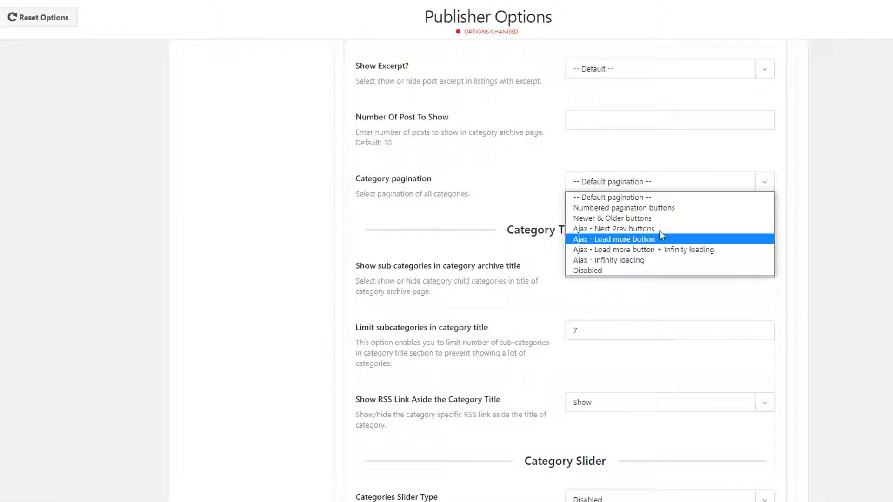
pyautogui.click(384, 210)
pyautogui.scroll(-3, 389, 159)
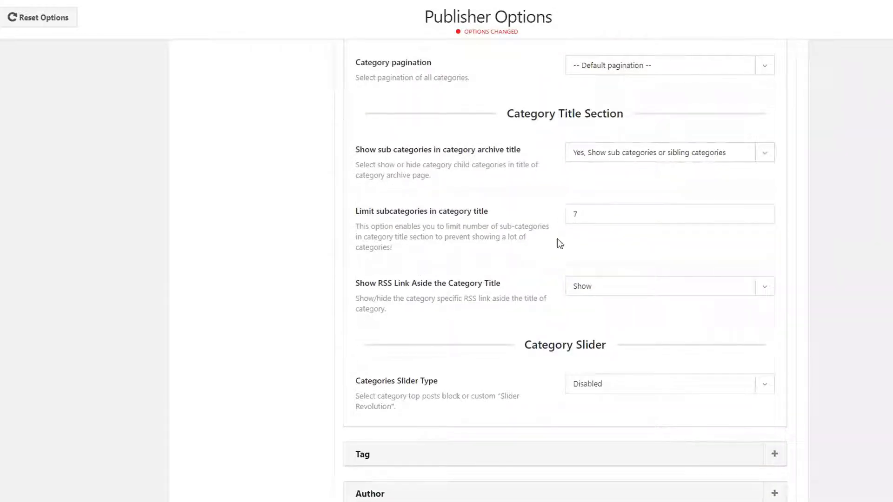
pyautogui.scroll(-1, 510, 260)
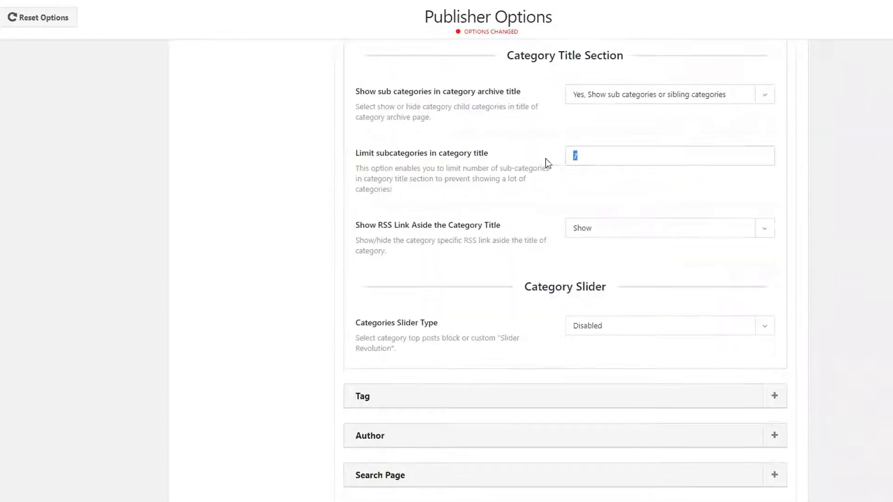
pyautogui.scroll(-1, 472, 264)
pyautogui.scroll(-3, 472, 263)
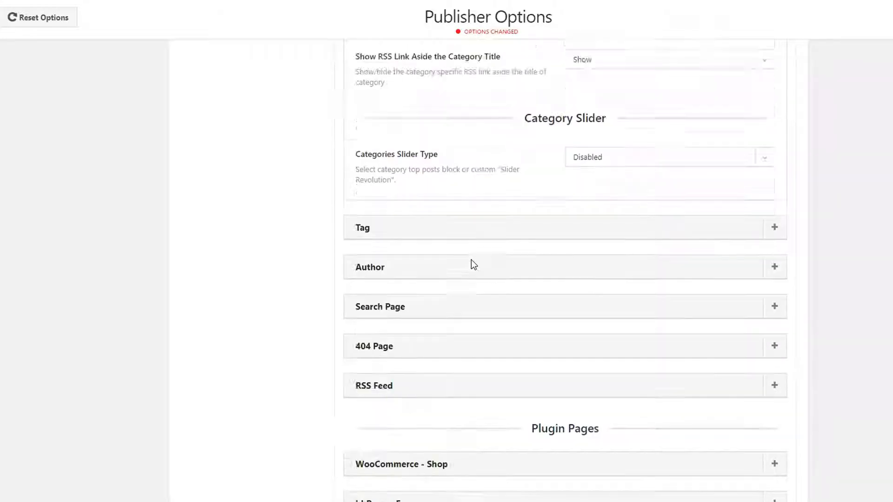
# Expand the Tag section to review its archive settings, and expand the Author section
pyautogui.click(449, 177)
pyautogui.scroll(-6, 484, 334)
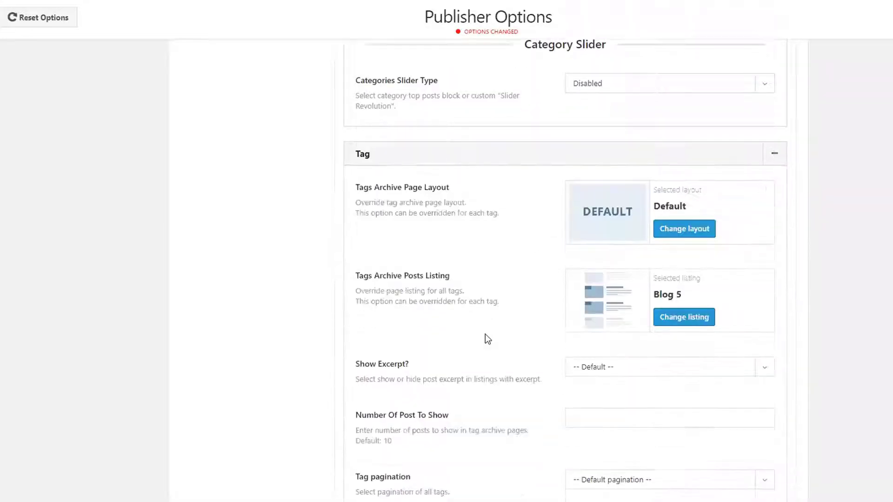
pyautogui.click(423, 211)
pyautogui.scroll(-3, 595, 209)
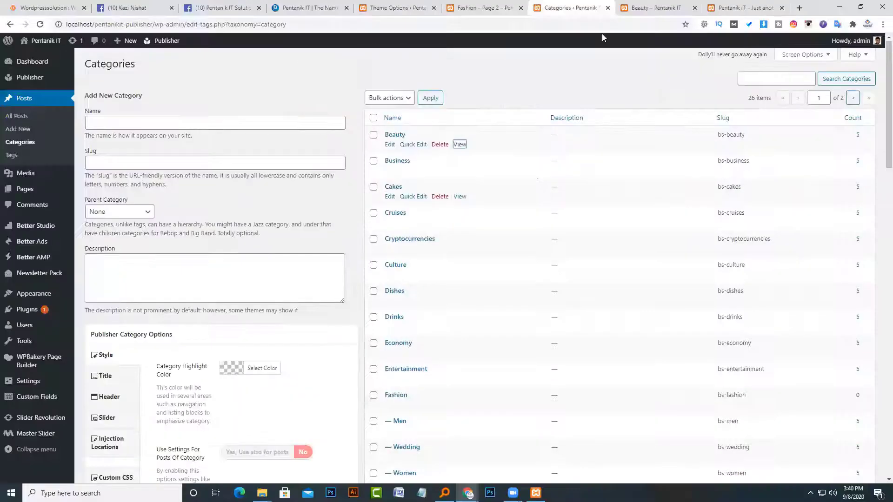
# Open the makeup artists post from the Beauty category page and view its author's archive page
pyautogui.click(653, 7)
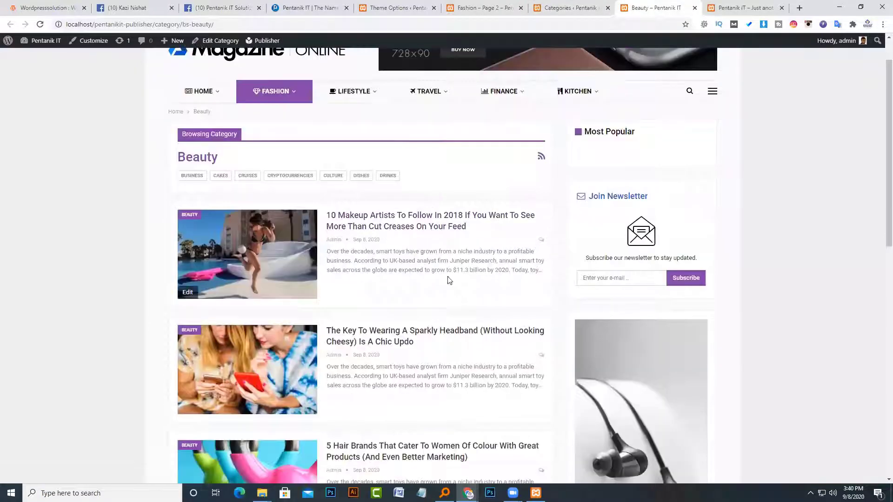
pyautogui.click(448, 279)
pyautogui.scroll(-7, 465, 281)
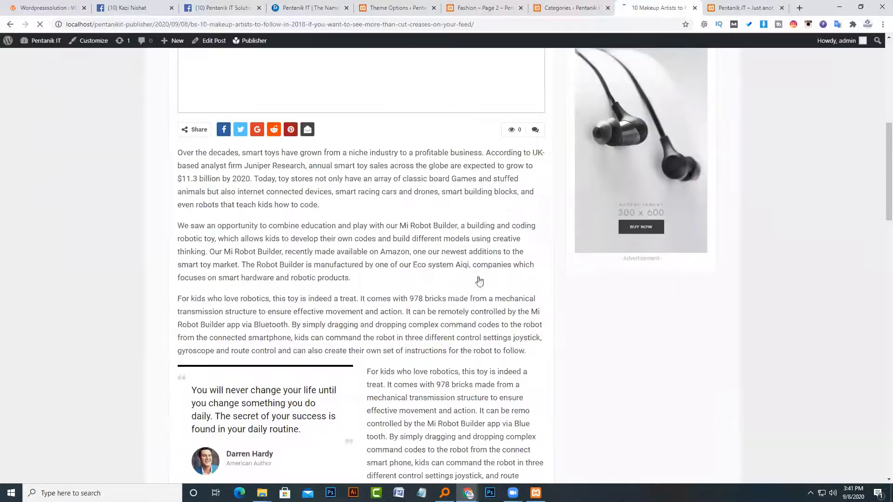
pyautogui.scroll(-18, 479, 281)
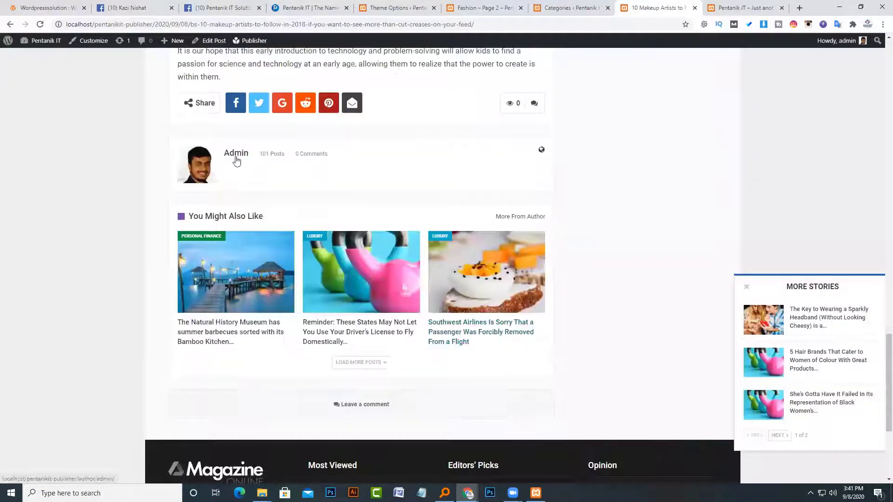
pyautogui.click(236, 158)
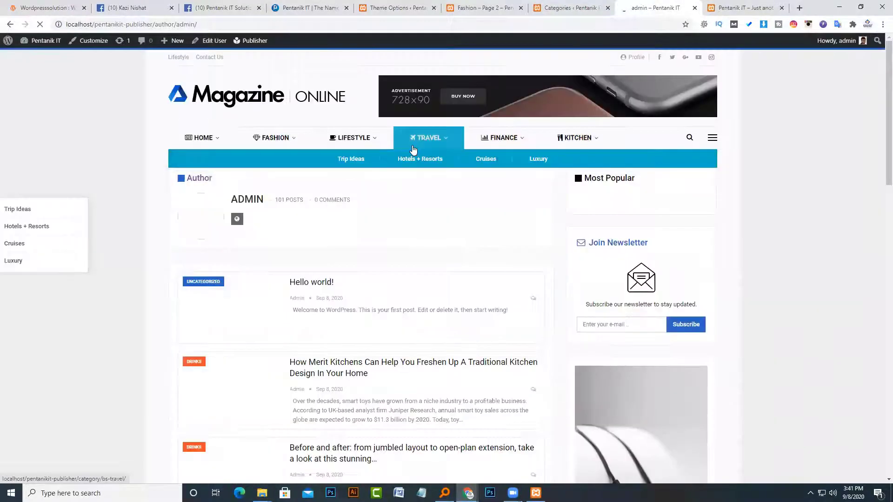
pyautogui.scroll(-10, 404, 186)
pyautogui.scroll(-3, 395, 219)
pyautogui.scroll(3, 637, 134)
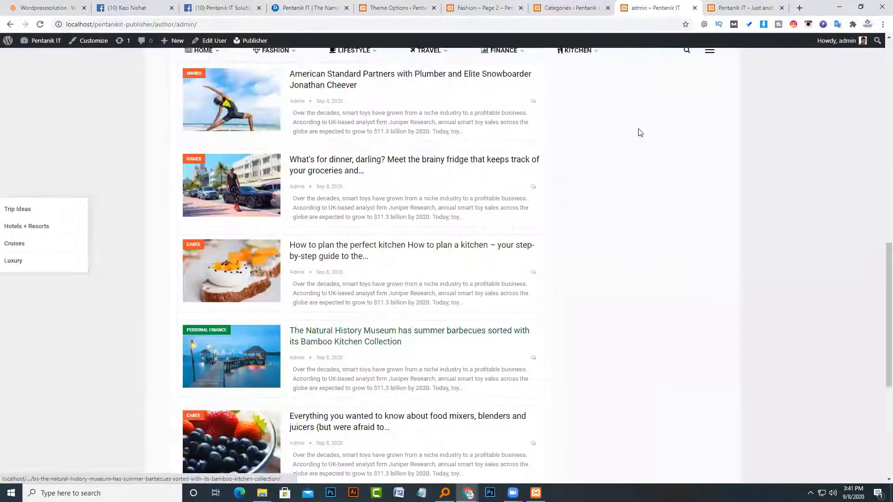
# Return to the theme options, go past the remaining Author settings and expand the Search Page section
pyautogui.click(500, 5)
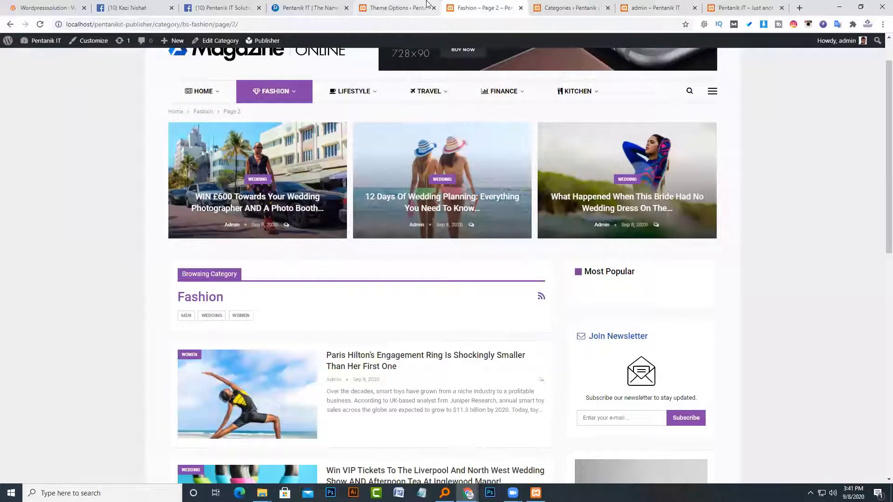
pyautogui.click(395, 7)
pyautogui.scroll(-4, 509, 347)
pyautogui.click(470, 327)
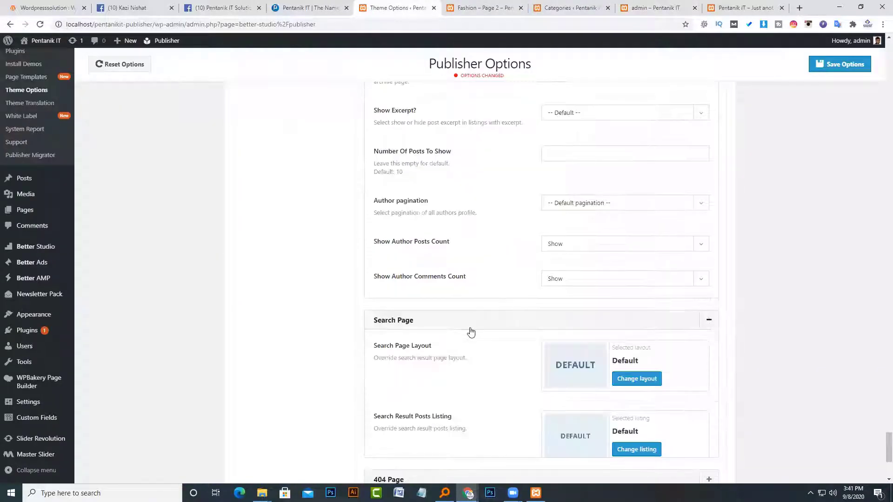
# Search the site for "fashion" from the Fashion category page to view the search results layout
pyautogui.click(604, 6)
pyautogui.click(509, 6)
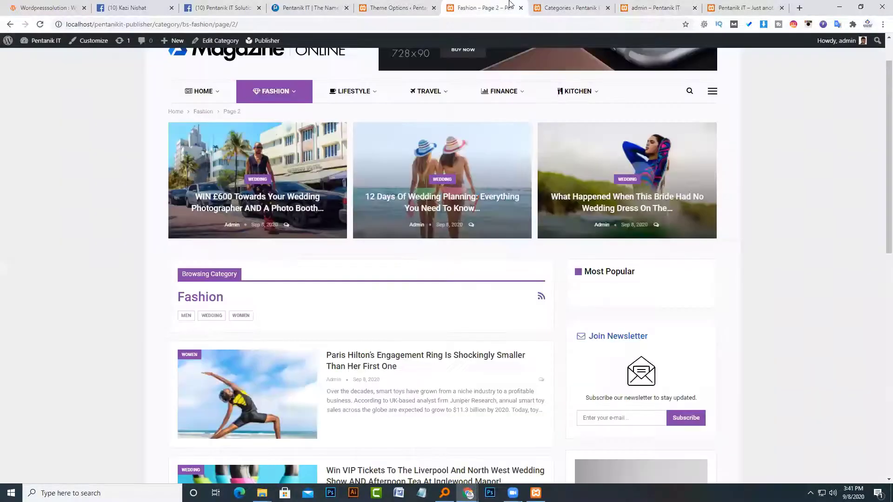
pyautogui.scroll(1, 419, 117)
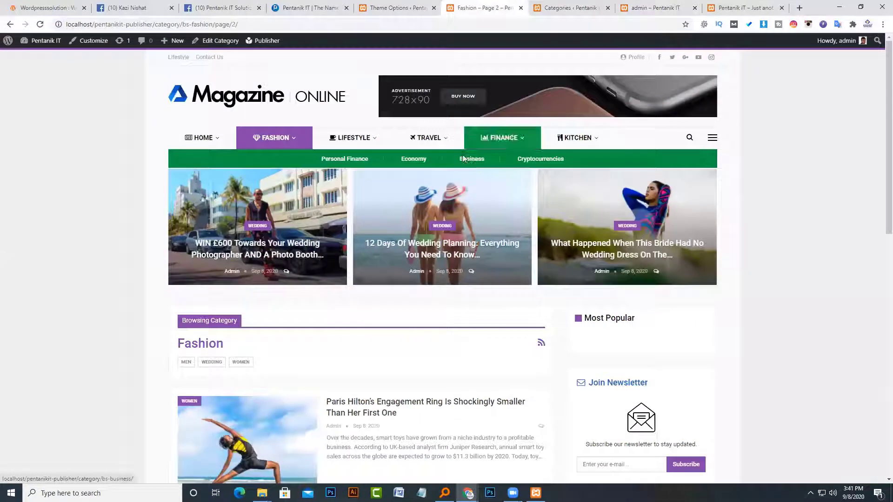
pyautogui.click(689, 138)
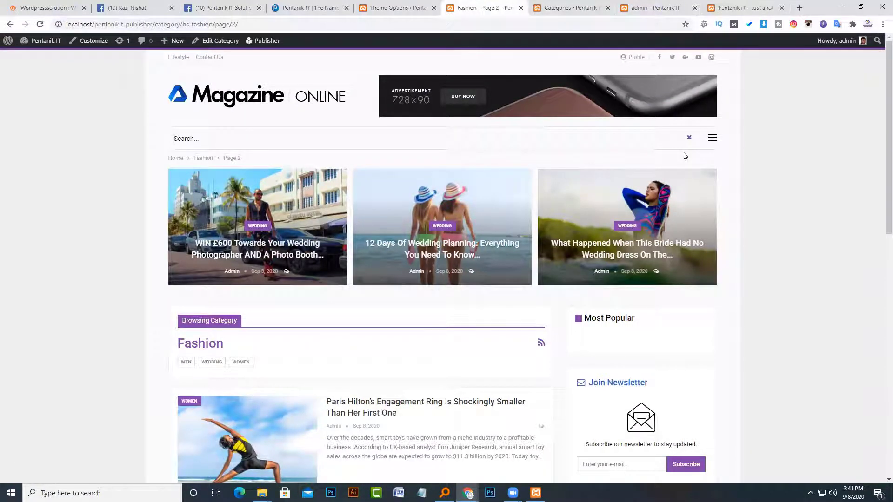
pyautogui.write('fashion')
pyautogui.press('Return')
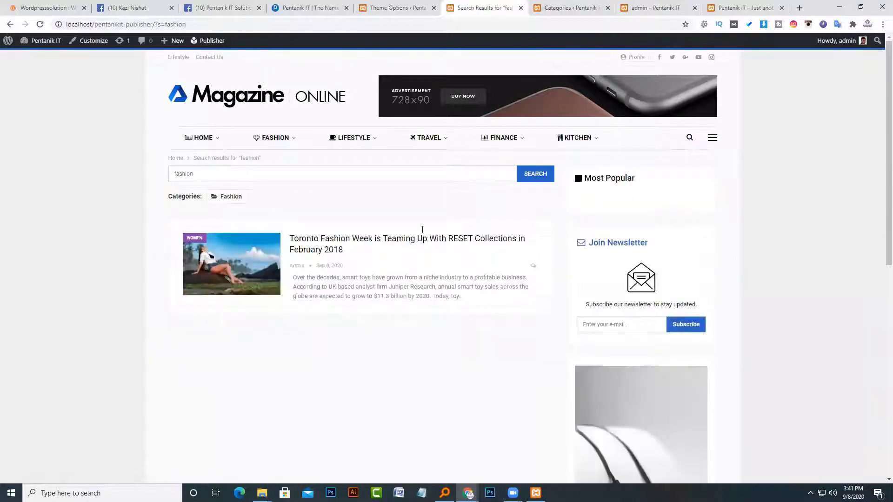
# Return to the theme options and review the remaining Search Page settings, including the Result Content Type choices
pyautogui.scroll(-1, 410, 209)
pyautogui.click(396, 7)
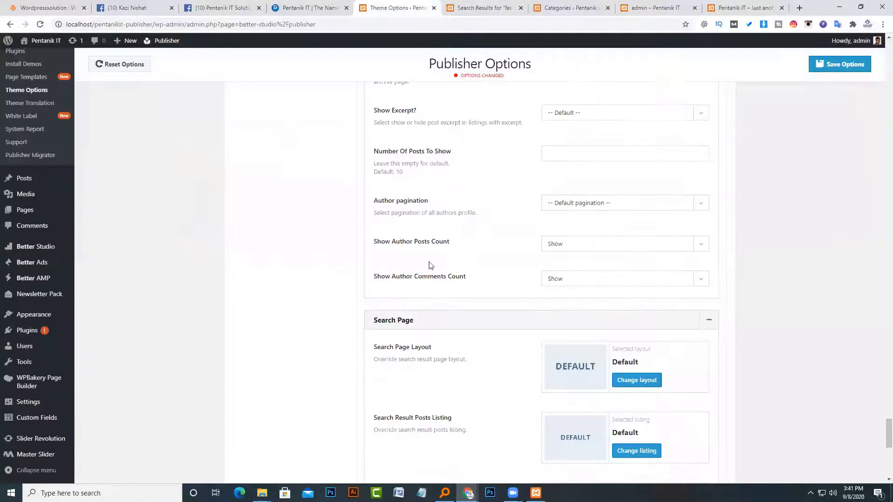
pyautogui.scroll(-3, 677, 246)
pyautogui.scroll(-5, 604, 268)
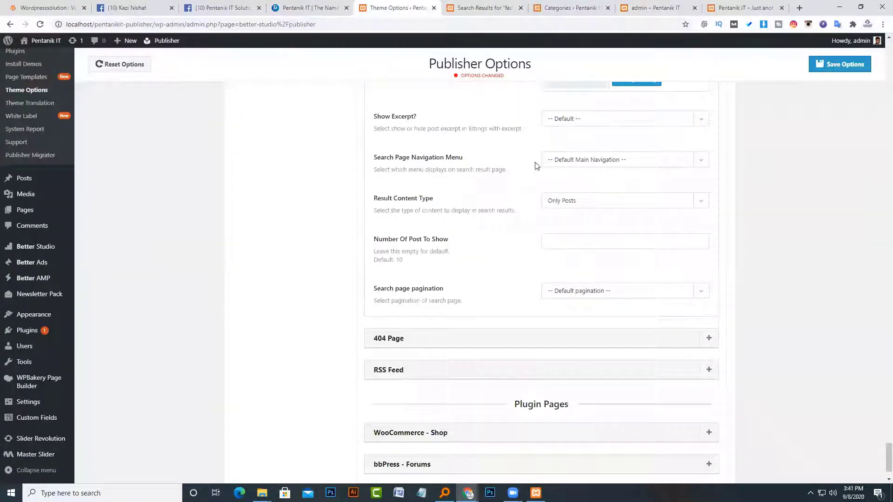
pyautogui.scroll(-2, 520, 273)
pyautogui.click(587, 147)
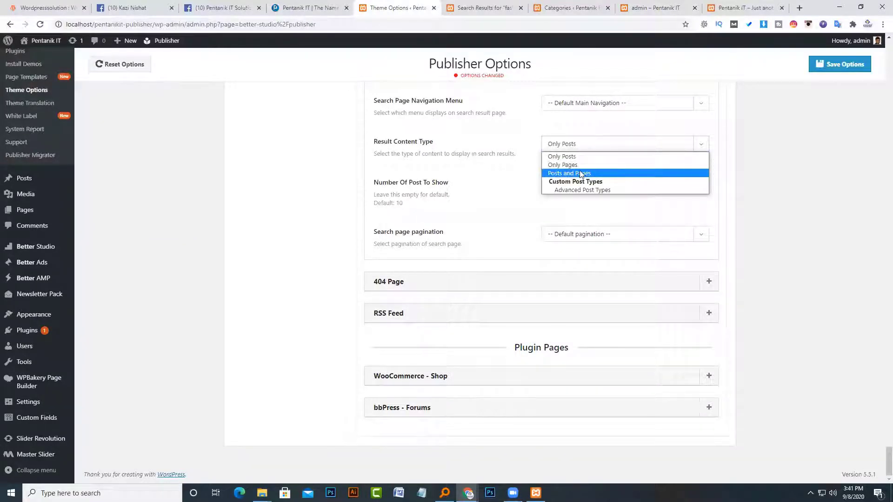
pyautogui.click(518, 173)
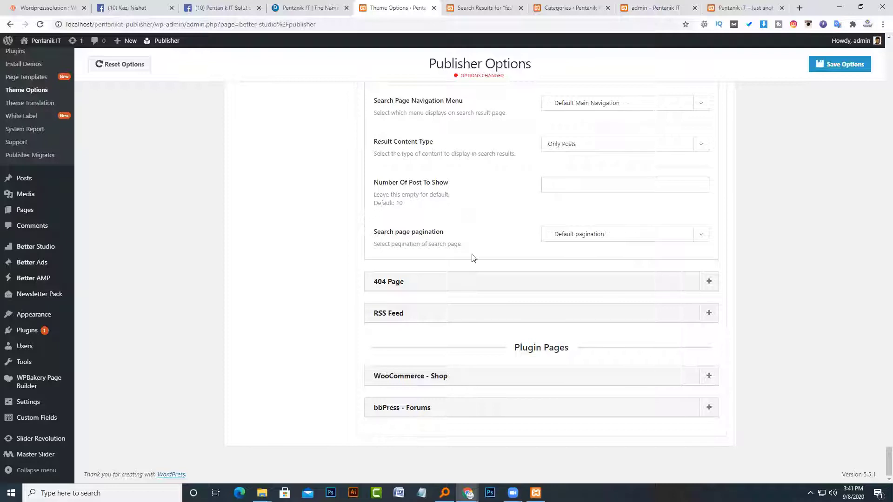
# Expand the 404 Page section to view its custom page choices, and expand the RSS Feed section
pyautogui.click(420, 282)
pyautogui.scroll(-2, 511, 233)
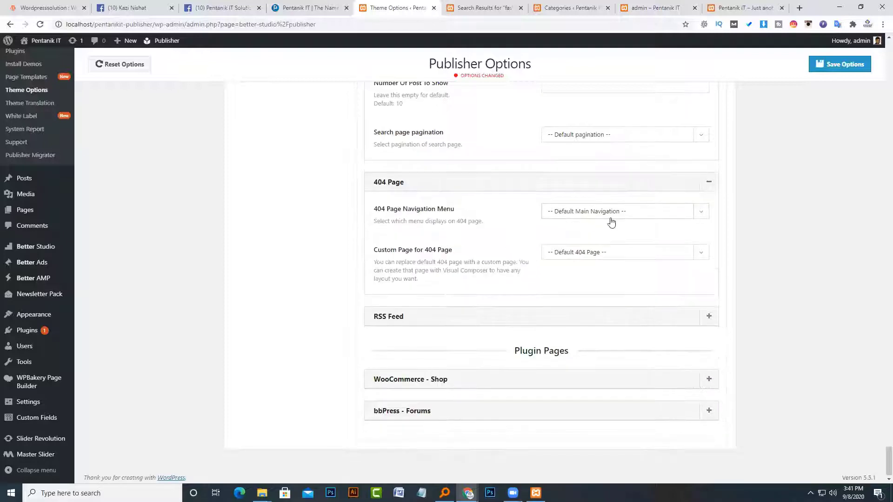
pyautogui.click(592, 254)
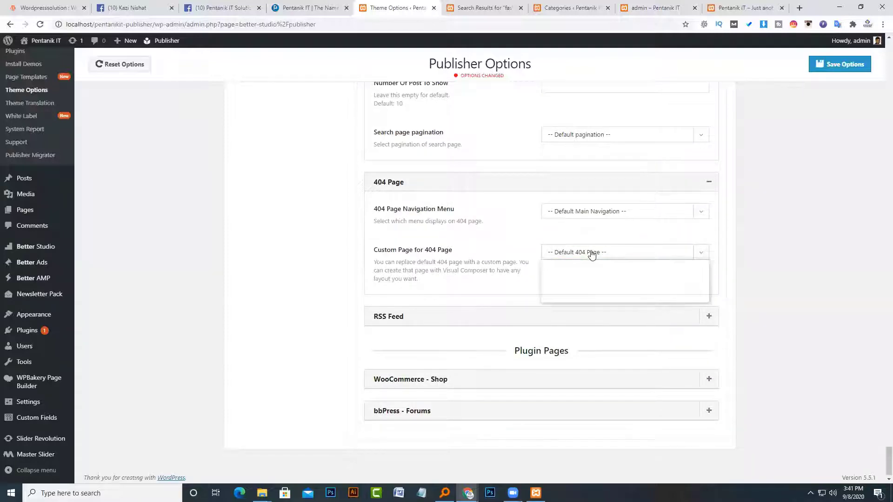
pyautogui.click(450, 259)
pyautogui.click(430, 317)
pyautogui.scroll(-1, 437, 397)
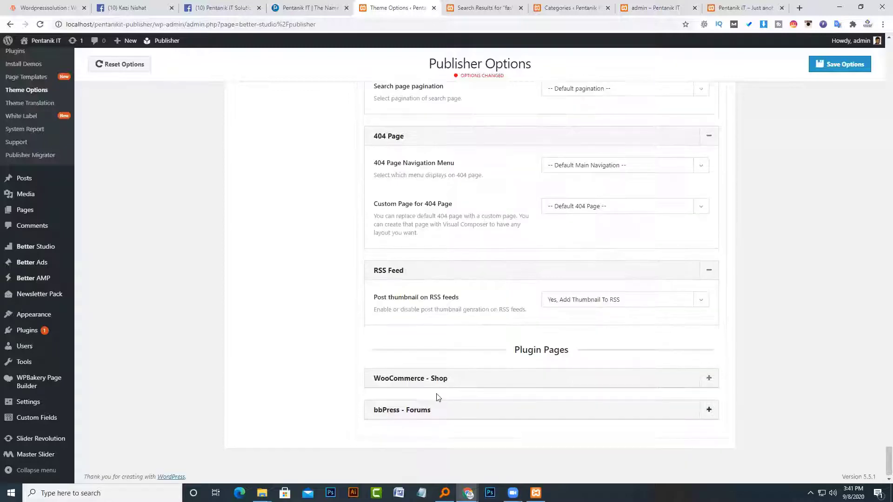
# Expand the WooCommerce - Shop section and browse the available shop layouts without changing the selection
pyautogui.click(437, 382)
pyautogui.scroll(-2, 465, 306)
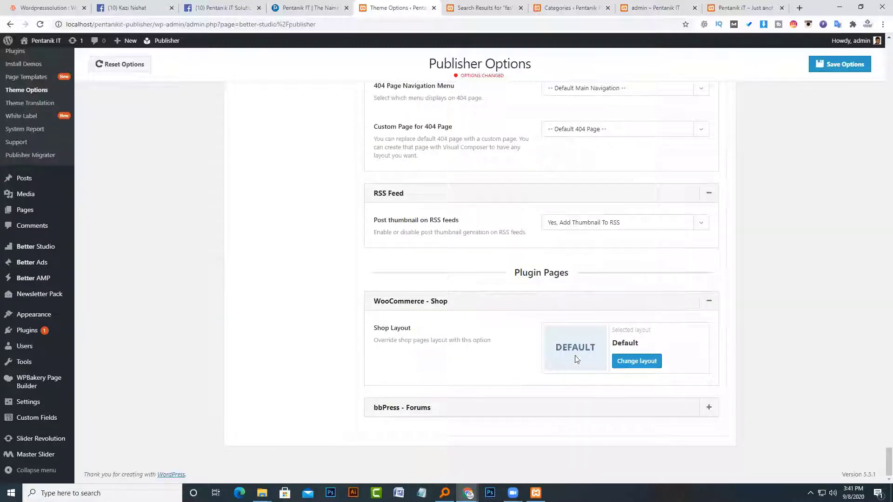
pyautogui.click(652, 366)
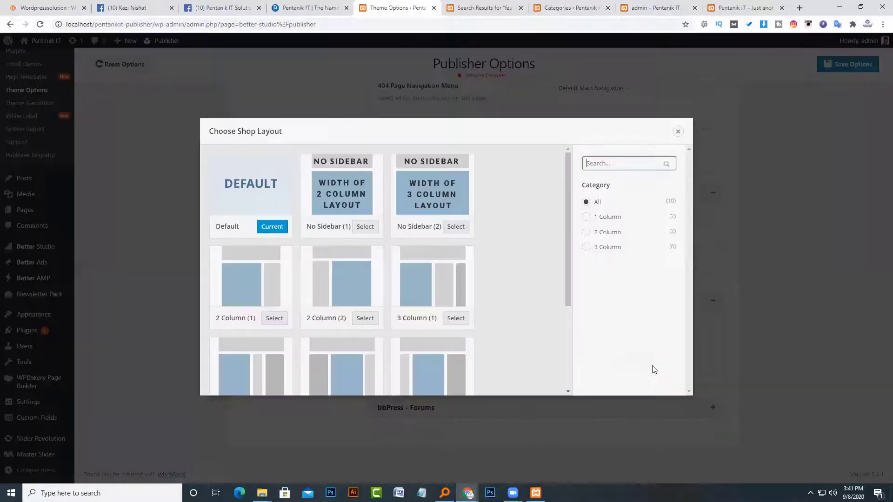
pyautogui.scroll(-3, 298, 223)
pyautogui.scroll(-1, 293, 227)
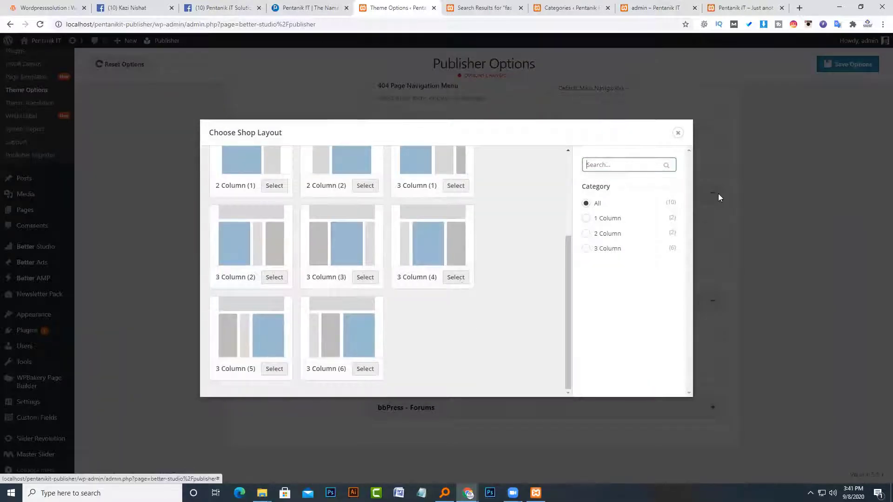
pyautogui.click(678, 133)
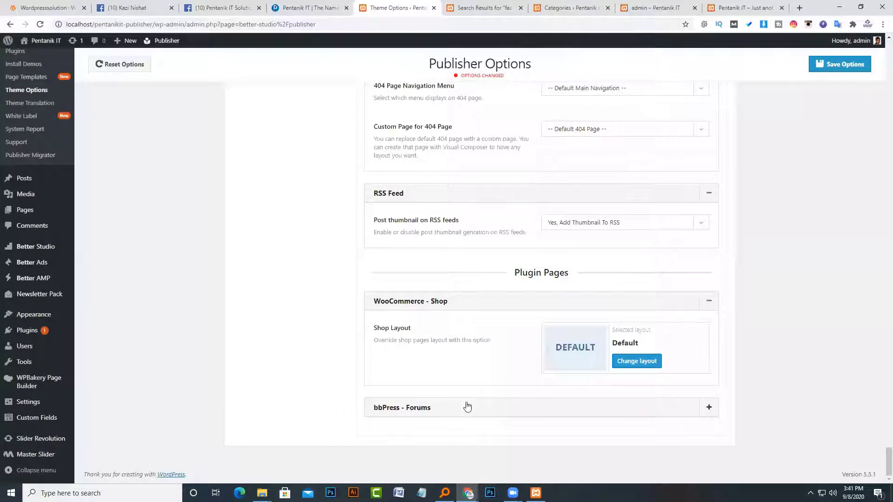
# Expand the bbPress - Forums section and view the available forums layouts without changing the selection
pyautogui.scroll(5, 472, 179)
pyautogui.scroll(-5, 450, 213)
pyautogui.click(491, 409)
pyautogui.click(623, 393)
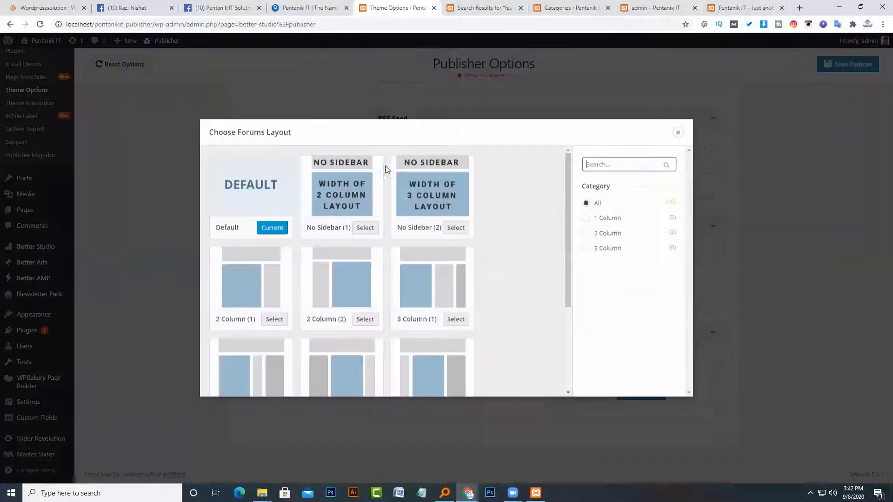
pyautogui.click(677, 133)
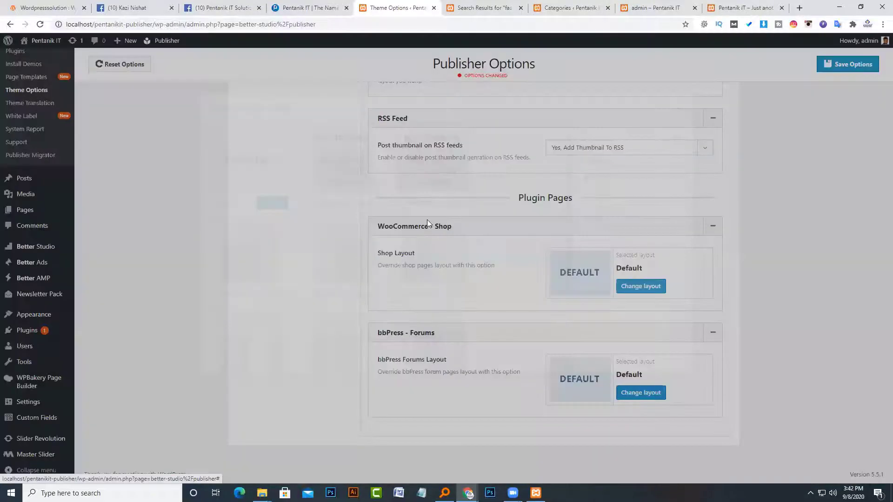
# Load the site's homepage for comparison and expand the Header Style & Layout section of the theme's Header options
pyautogui.scroll(20, 473, 203)
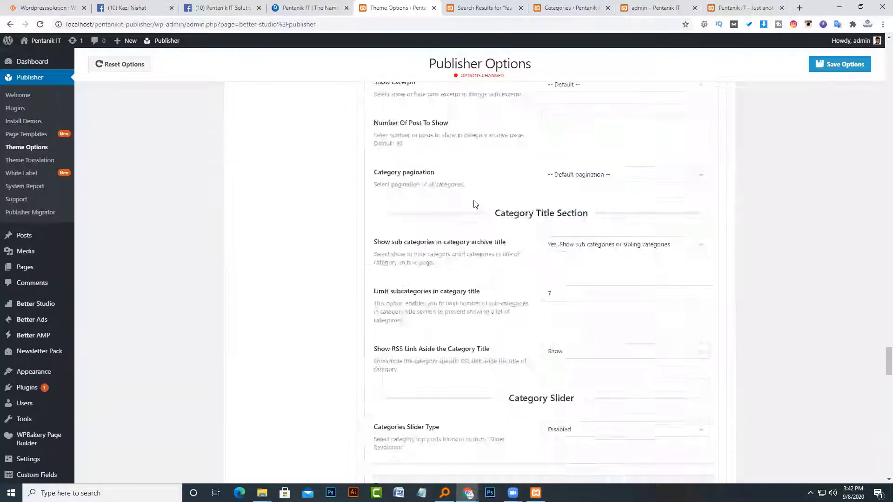
pyautogui.scroll(15, 473, 203)
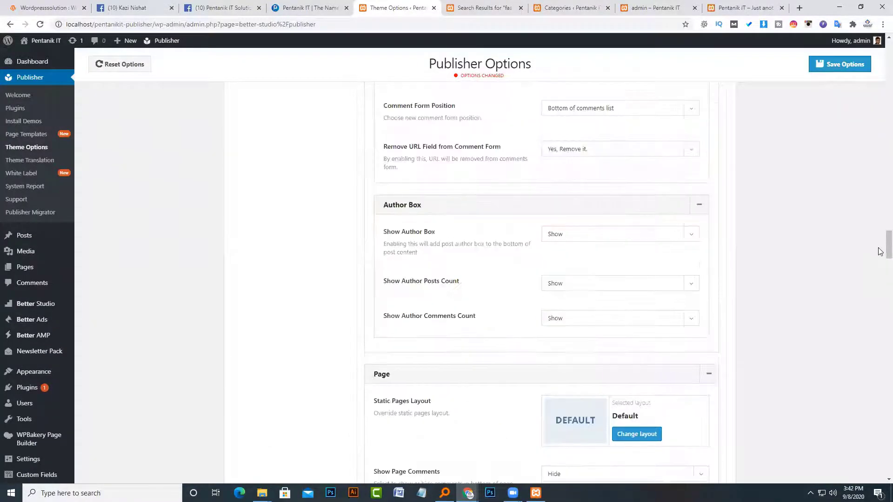
pyautogui.scroll(10, 880, 251)
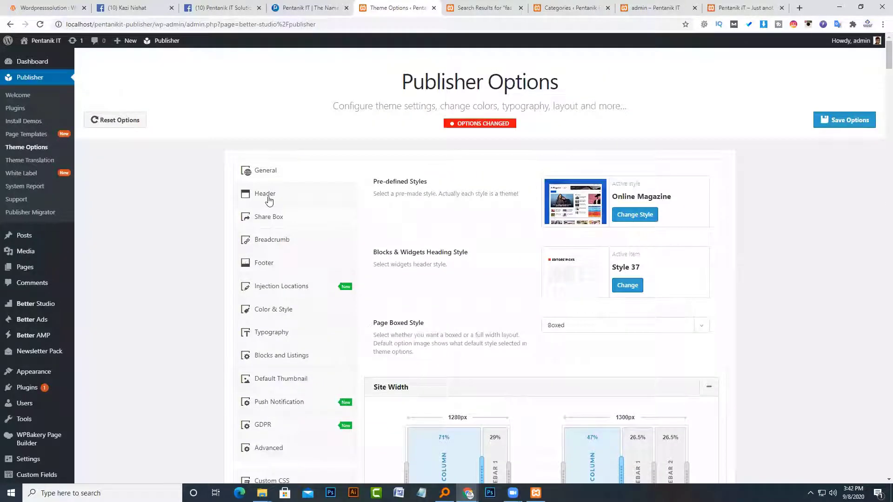
pyautogui.click(269, 201)
pyautogui.click(466, 6)
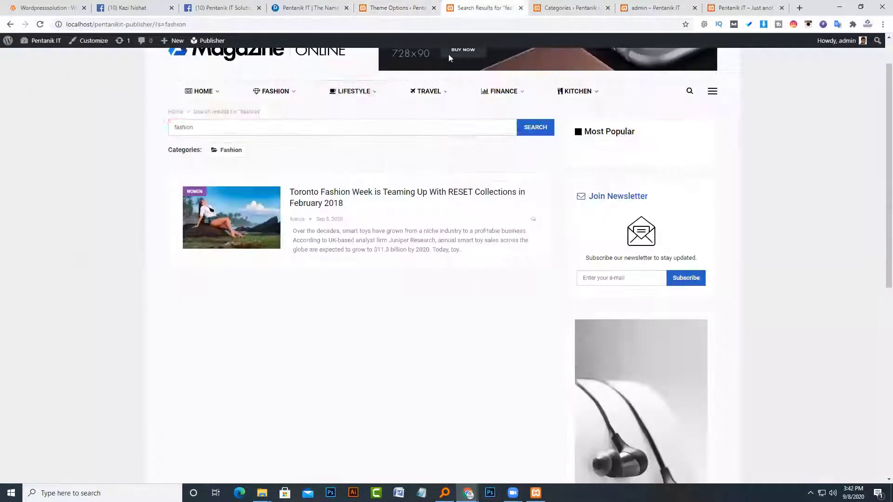
pyautogui.click(395, 7)
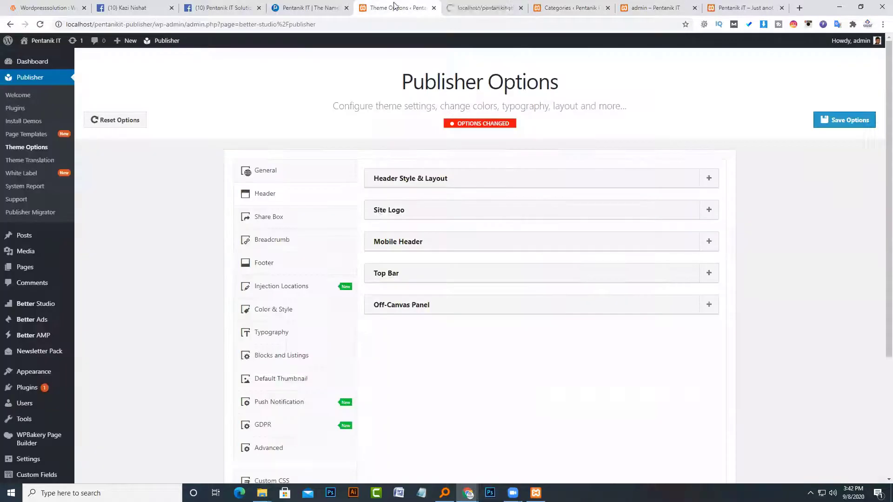
pyautogui.click(421, 179)
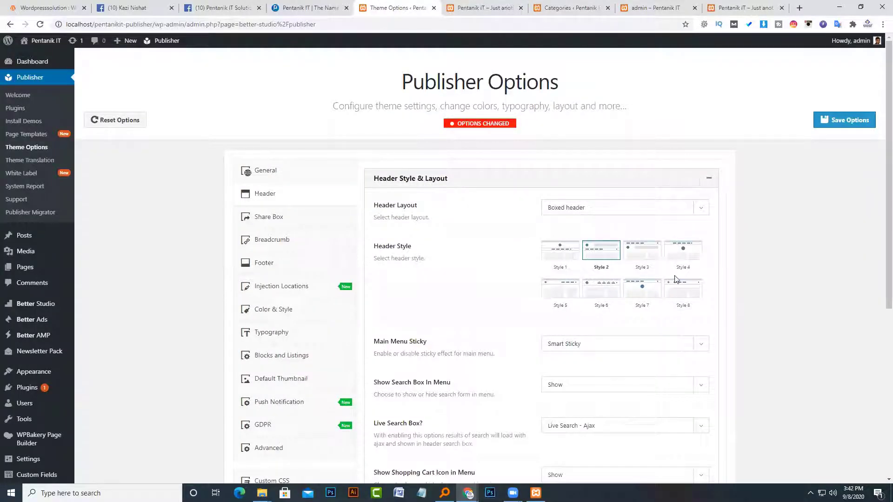
# Compare the header style and menu settings with the homepage header, and check how the main menu behaves further down the page
pyautogui.click(499, 5)
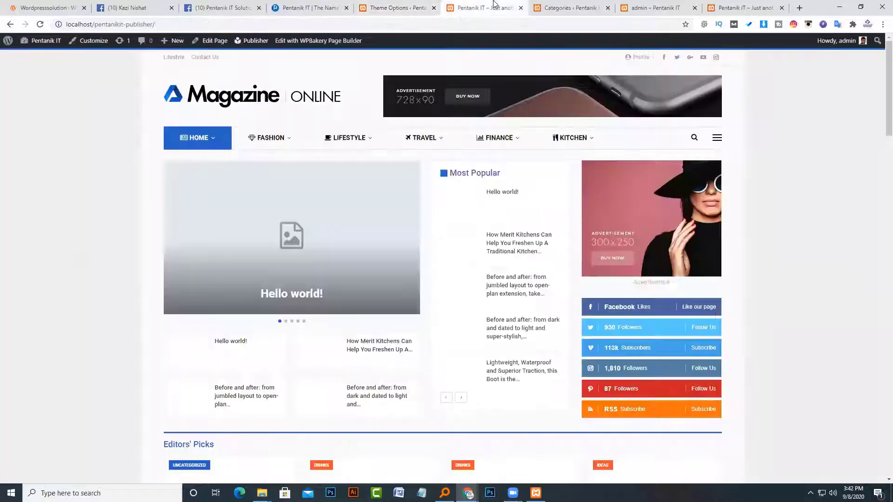
pyautogui.click(395, 6)
pyautogui.scroll(-1, 486, 324)
pyautogui.scroll(-3, 485, 324)
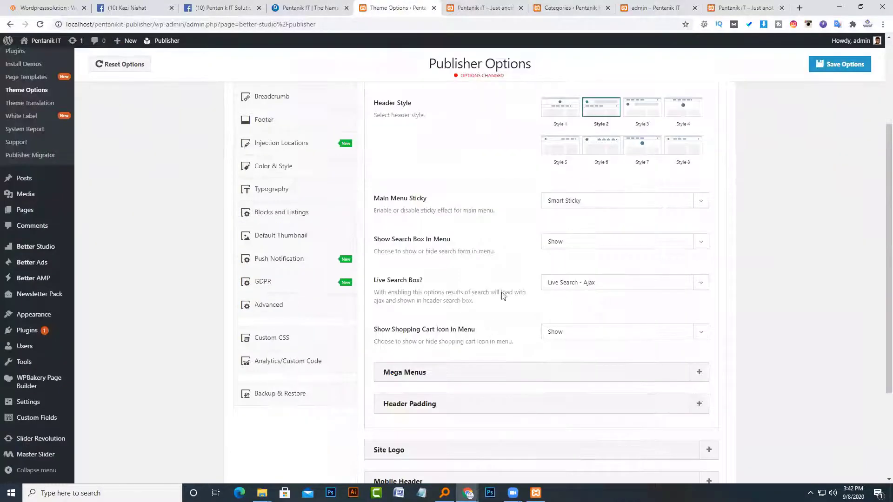
pyautogui.click(485, 6)
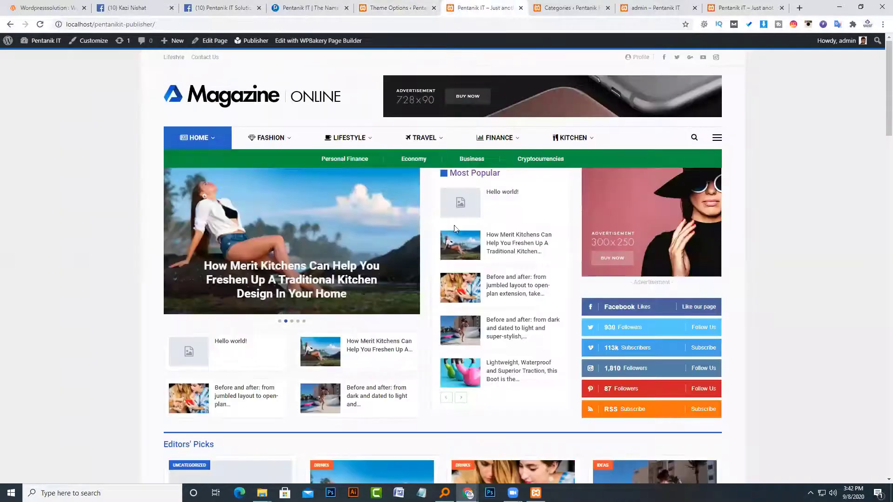
pyautogui.scroll(-10, 447, 261)
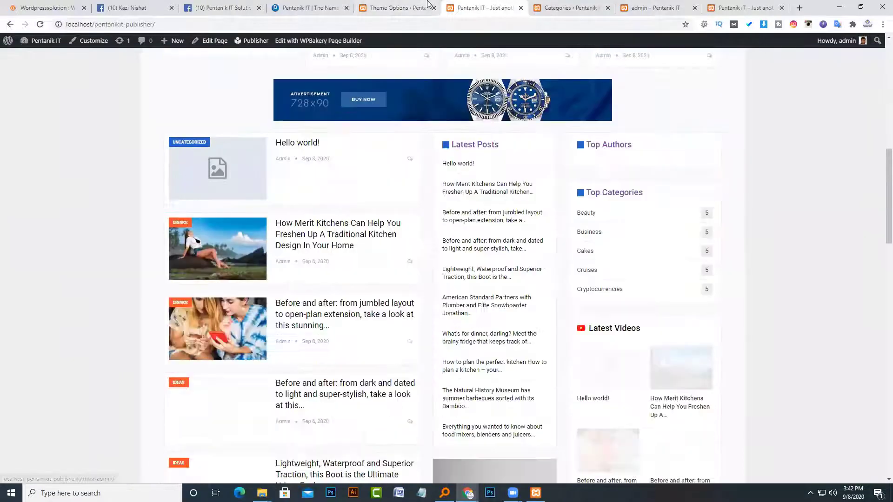
# Set Main Menu Sticky to Simple Sticky in the header options and save the theme options
pyautogui.click(427, 3)
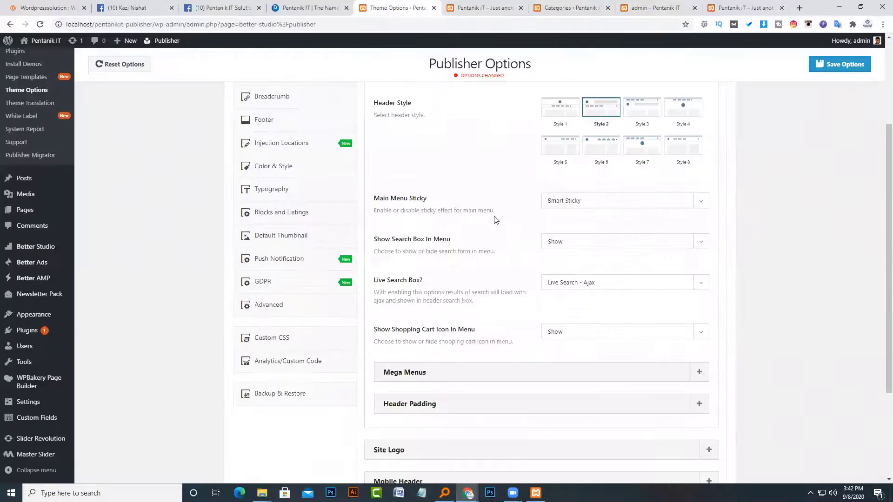
pyautogui.click(561, 206)
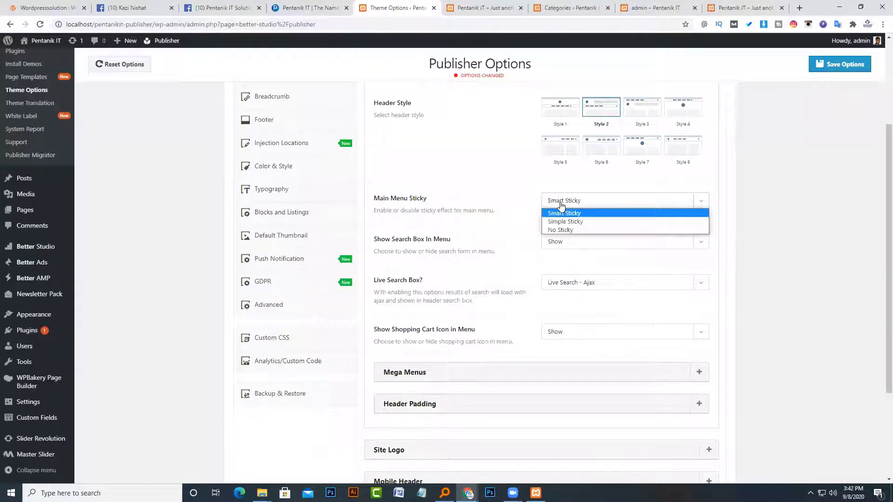
pyautogui.click(560, 221)
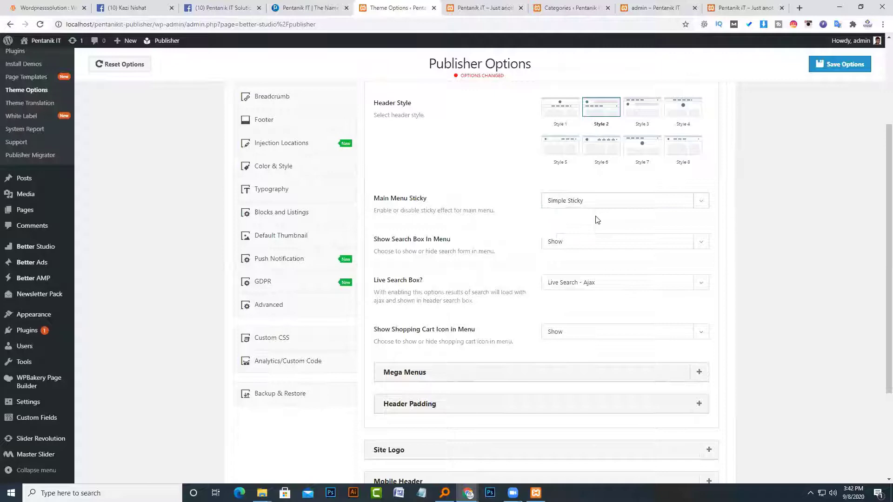
pyautogui.click(841, 68)
# Reload the homepage and check the sticky main menu and its submenus further down the page
pyautogui.click(483, 8)
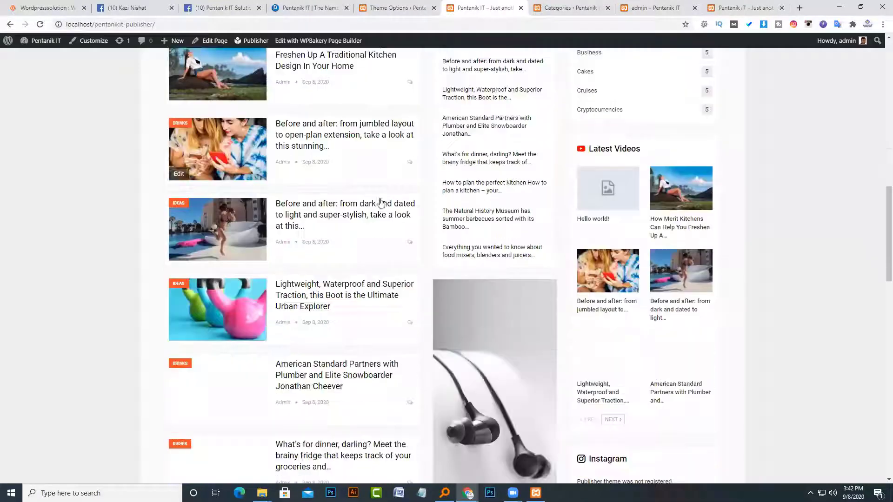
pyautogui.click(40, 24)
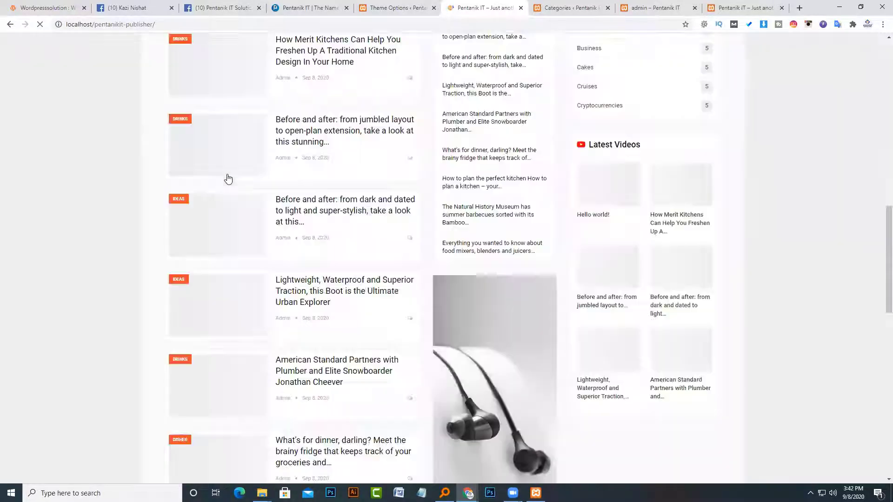
pyautogui.scroll(-2, 229, 186)
pyautogui.scroll(-8, 228, 191)
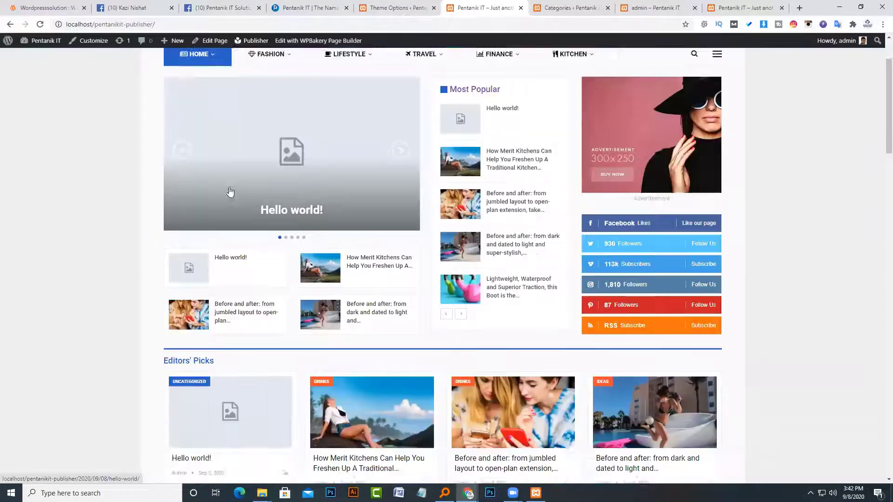
pyautogui.scroll(-10, 228, 190)
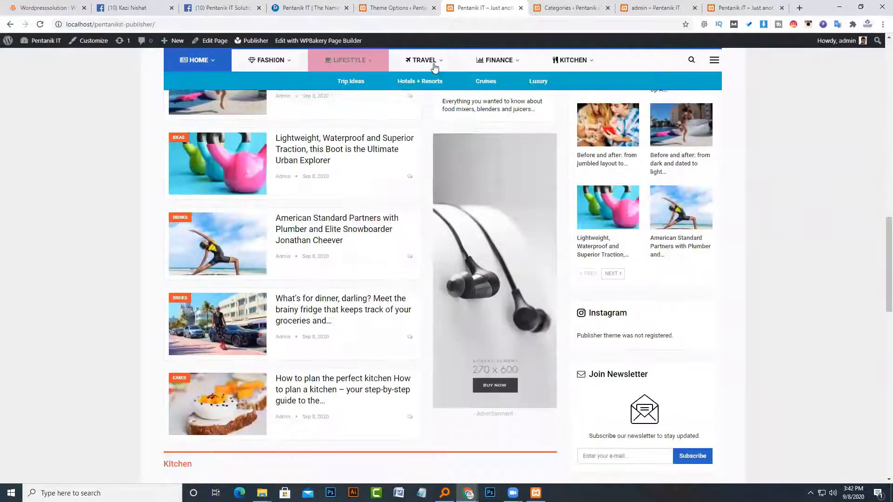
pyautogui.moveTo(553, 62)
# Return to the theme options, try No Sticky for Main Menu Sticky, and set it back to Smart Sticky
pyautogui.click(400, 7)
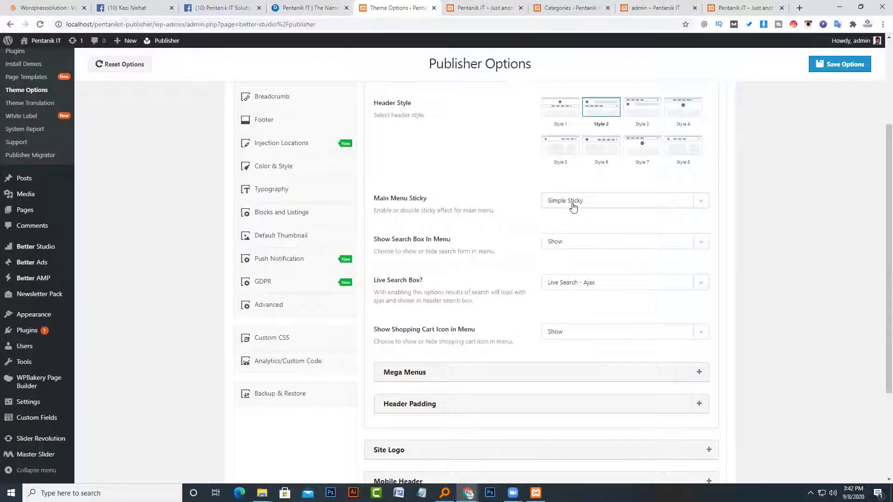
pyautogui.click(573, 203)
pyautogui.click(562, 230)
pyautogui.click(575, 203)
pyautogui.click(568, 212)
# Open the Show Search Box In Menu choices and check the search icon in the homepage's main menu
pyautogui.click(556, 250)
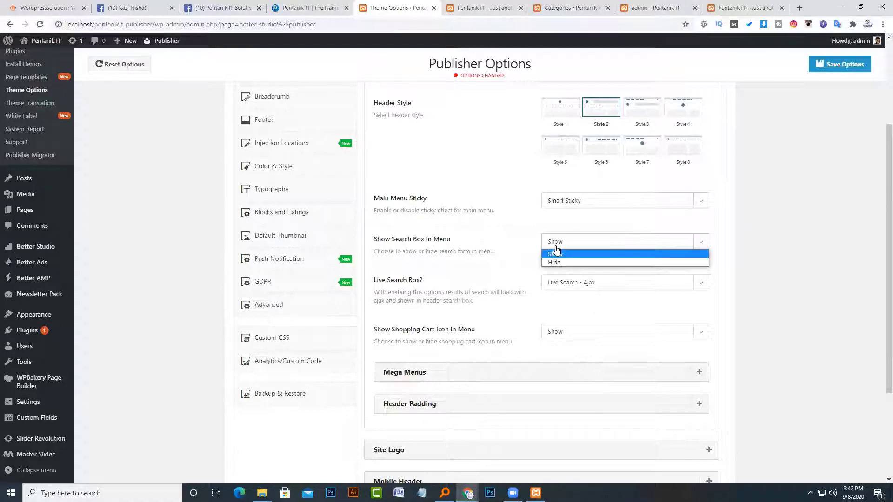
pyautogui.click(465, 4)
pyautogui.scroll(10, 688, 139)
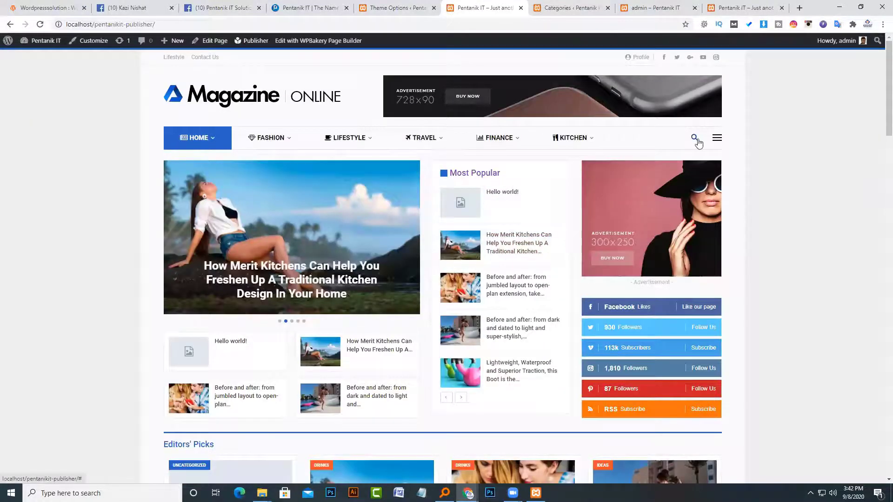
pyautogui.click(694, 138)
pyautogui.click(695, 138)
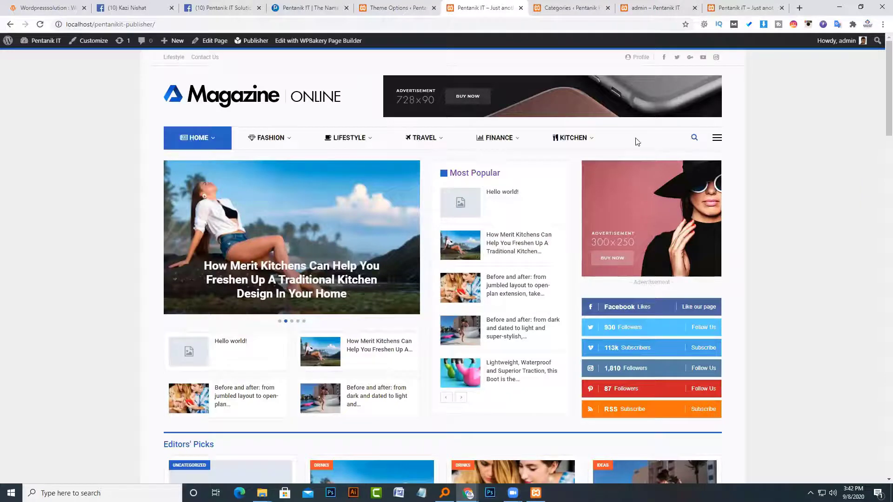
# Return to the theme options, try Hide for Show Search Box In Menu, and set it back to Show
pyautogui.click(424, 5)
pyautogui.click(590, 241)
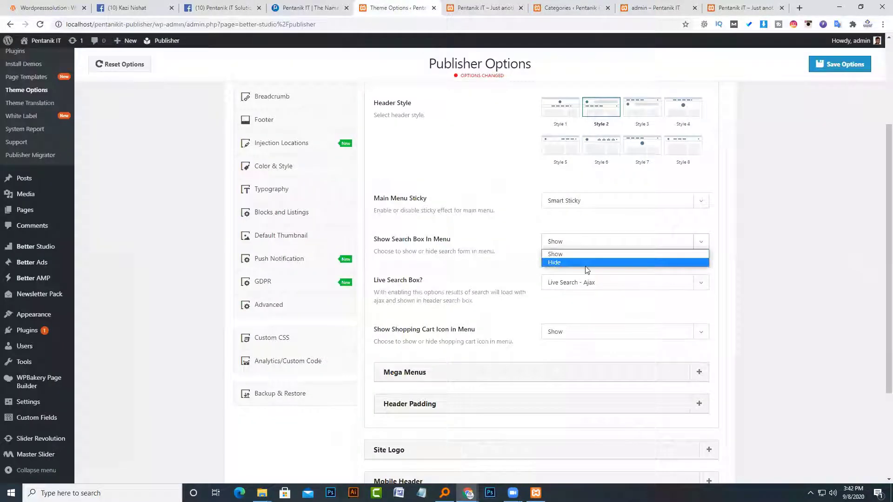
pyautogui.click(586, 264)
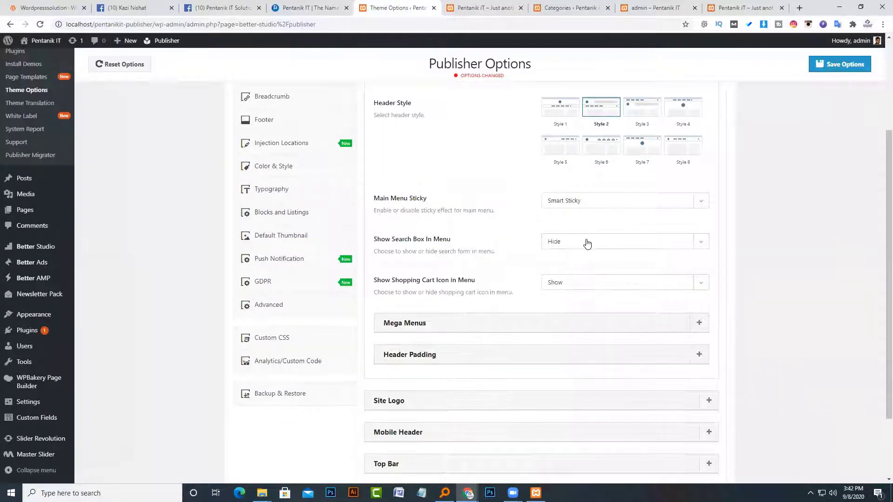
pyautogui.click(584, 242)
pyautogui.click(580, 255)
# Review the Live Search Box choices, keep Live Search - Ajax, and save the theme options
pyautogui.click(577, 283)
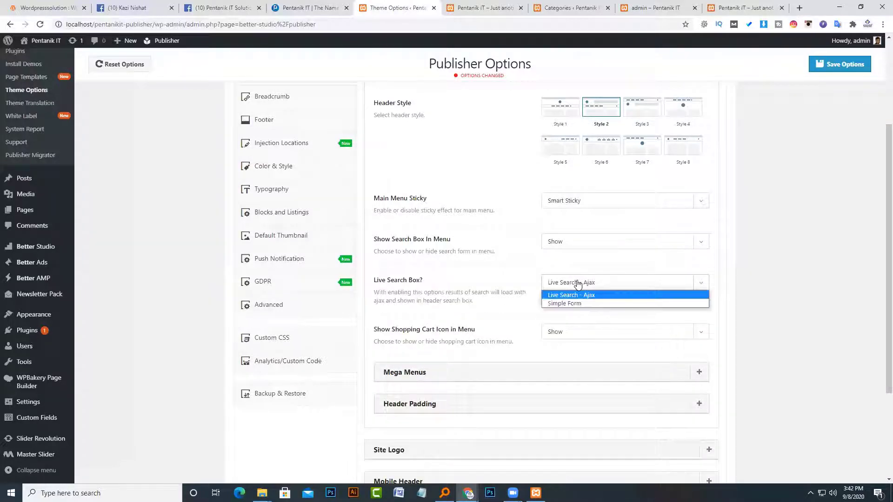
pyautogui.click(839, 64)
pyautogui.click(839, 64)
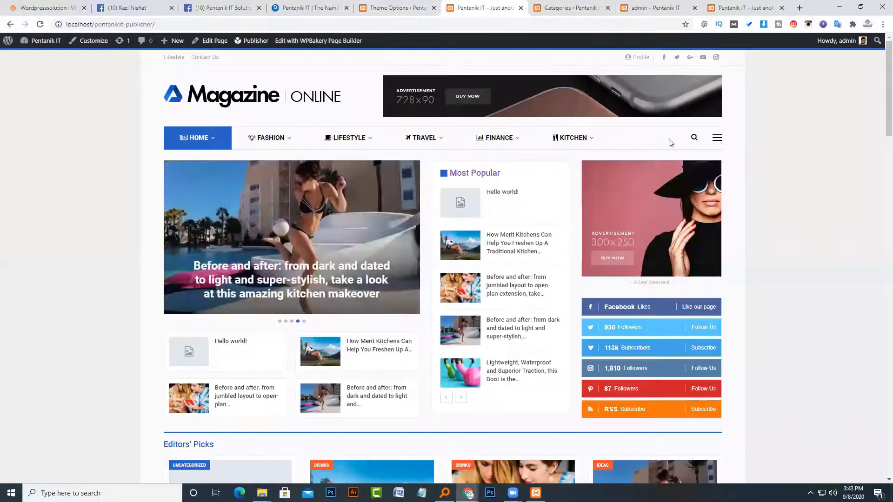
# Run a live search for "fashion" from the homepage's main menu, and return to the theme options
pyautogui.click(694, 137)
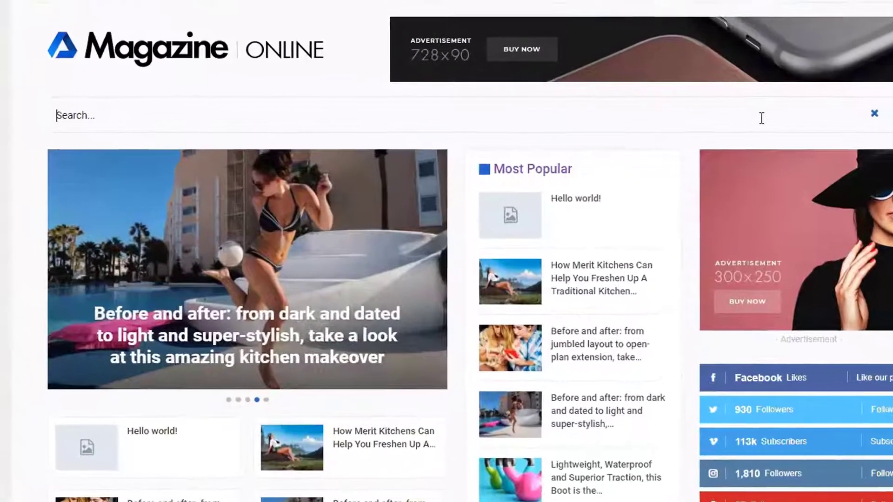
pyautogui.write('fashion')
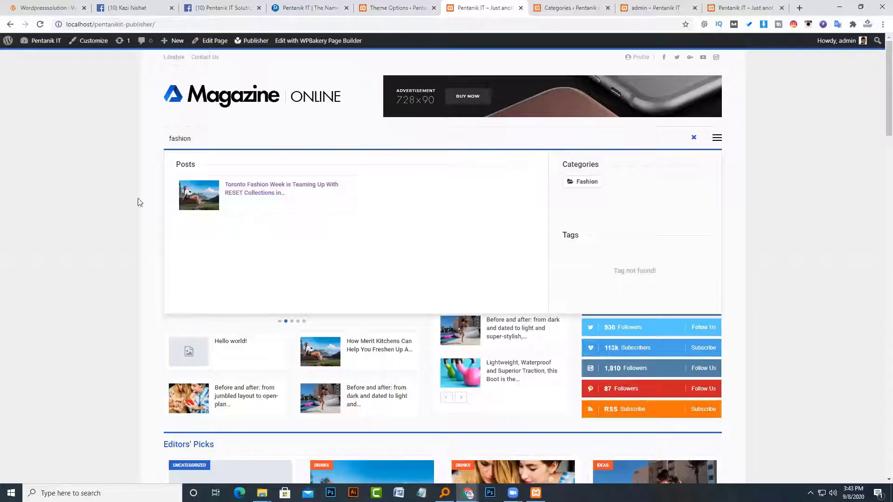
pyautogui.click(405, 8)
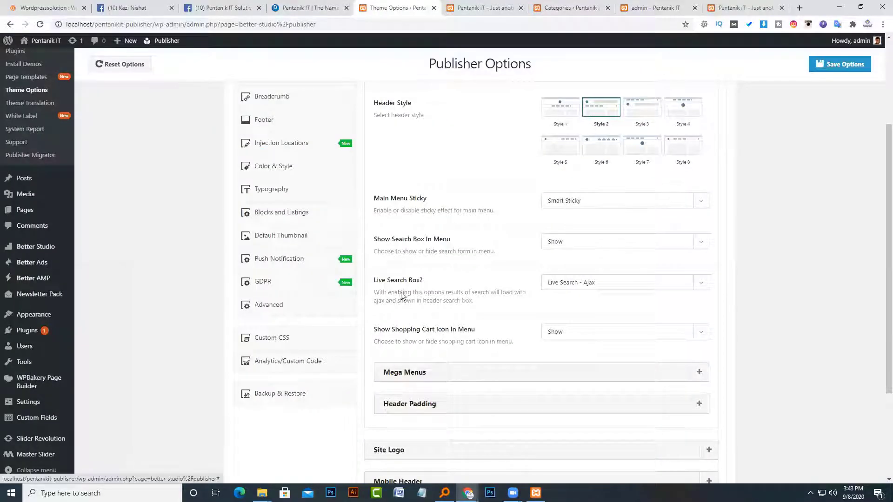
# Expand the Site Logo section of the header options and review its text, image and retina logo settings
pyautogui.scroll(-3, 410, 312)
pyautogui.click(467, 315)
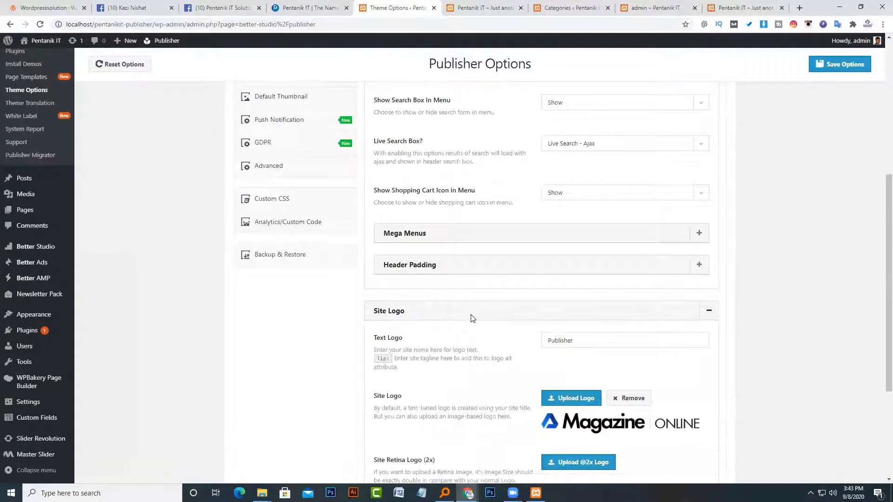
pyautogui.scroll(-4, 473, 318)
pyautogui.scroll(3, 472, 316)
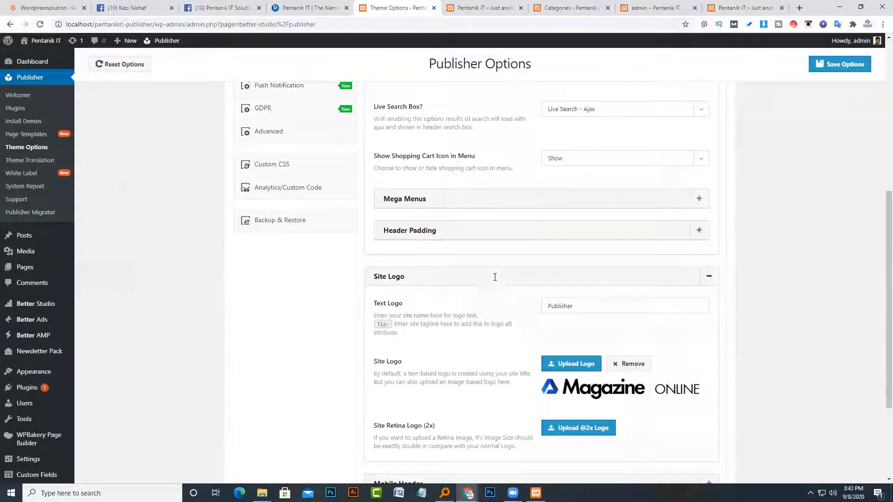
pyautogui.scroll(-3, 494, 277)
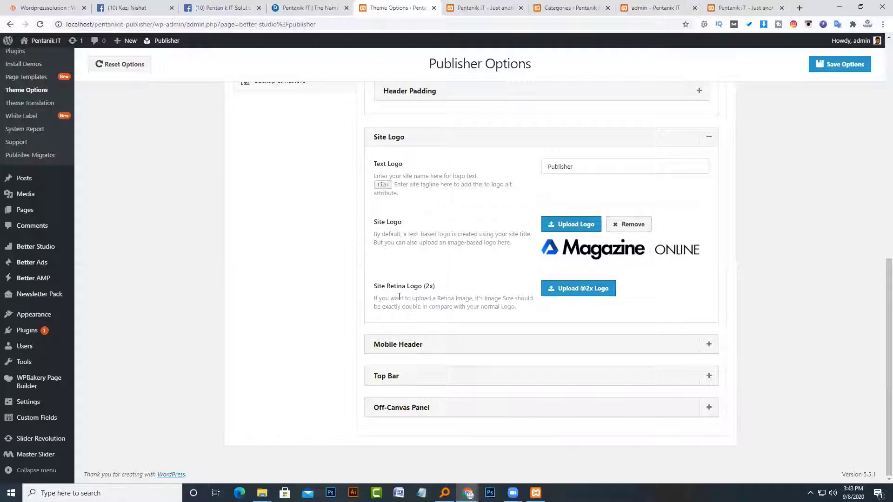
# Expand the Mobile Header section and review its Logo and Style & Layout settings
pyautogui.click(402, 344)
pyautogui.scroll(-2, 418, 288)
pyautogui.click(423, 303)
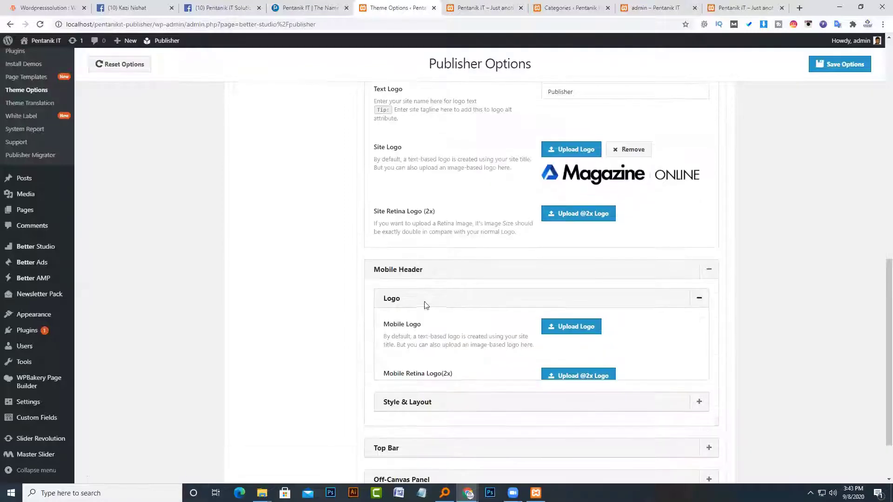
pyautogui.scroll(-2, 488, 274)
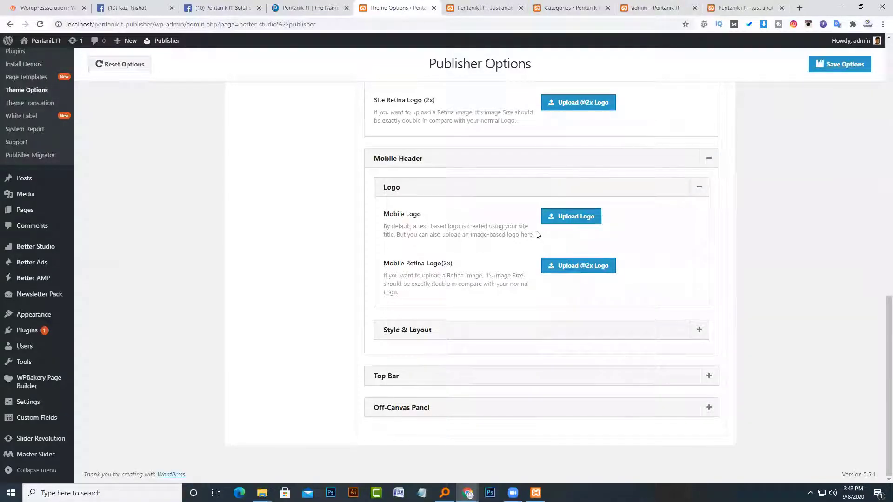
pyautogui.click(461, 333)
pyautogui.scroll(-5, 473, 295)
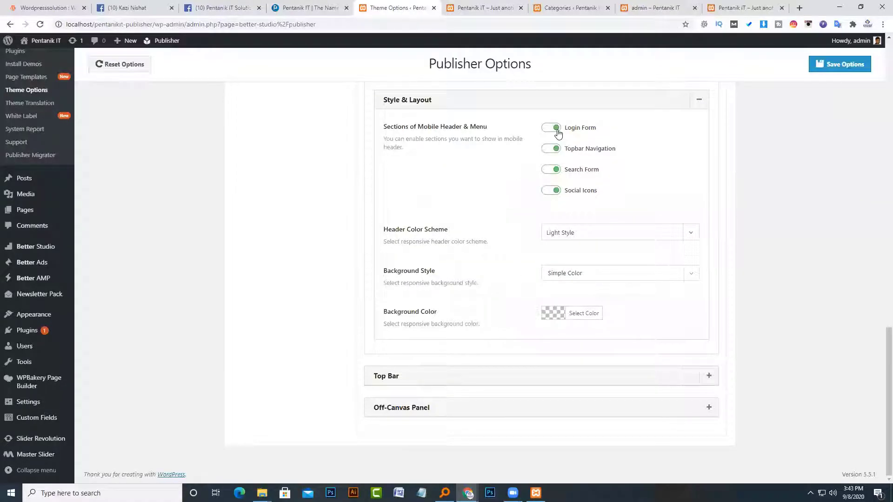
# View the homepage in a narrow browser window, open and close its mobile menu, and maximize the window again
pyautogui.click(509, 7)
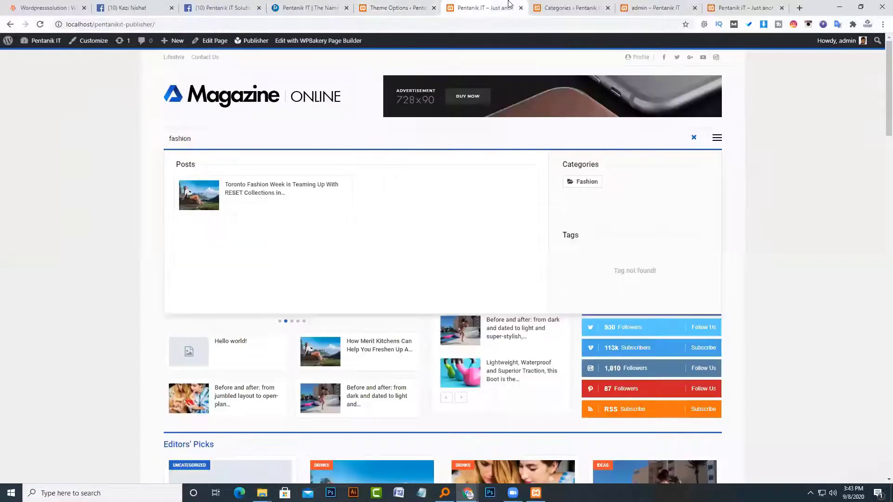
pyautogui.click(860, 7)
pyautogui.click(263, 73)
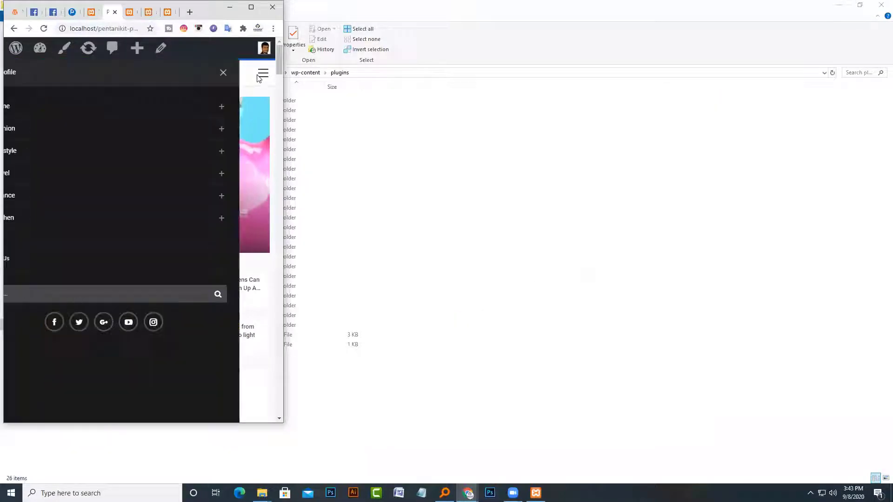
pyautogui.click(265, 74)
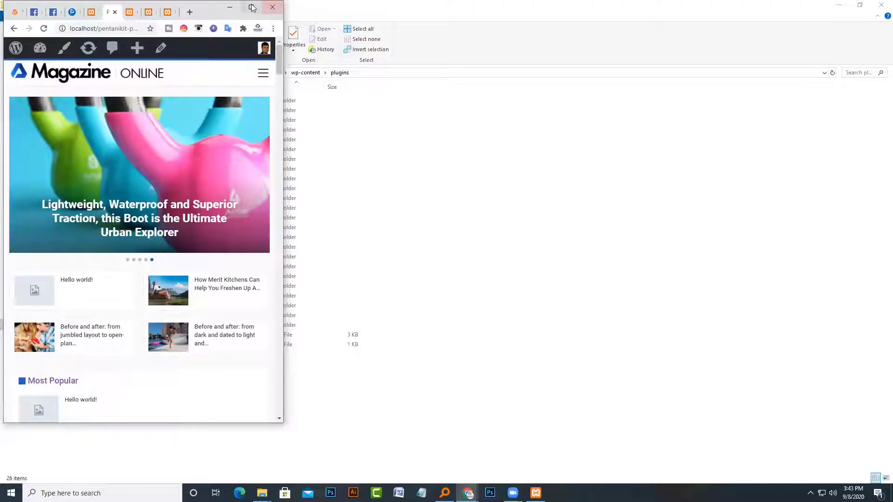
pyautogui.click(252, 7)
# View the theme options in the narrow browser window, look over the header settings, and reload the page
pyautogui.click(421, 5)
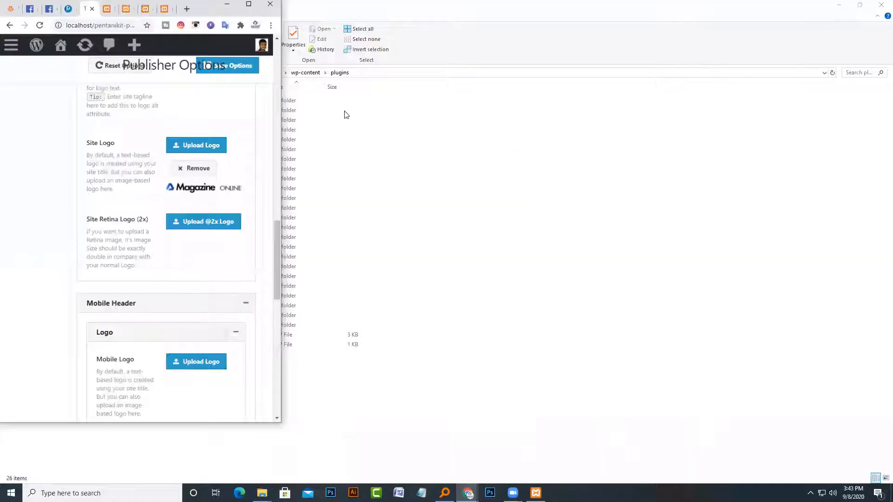
pyautogui.click(860, 6)
pyautogui.scroll(5, 160, 166)
pyautogui.scroll(4, 159, 166)
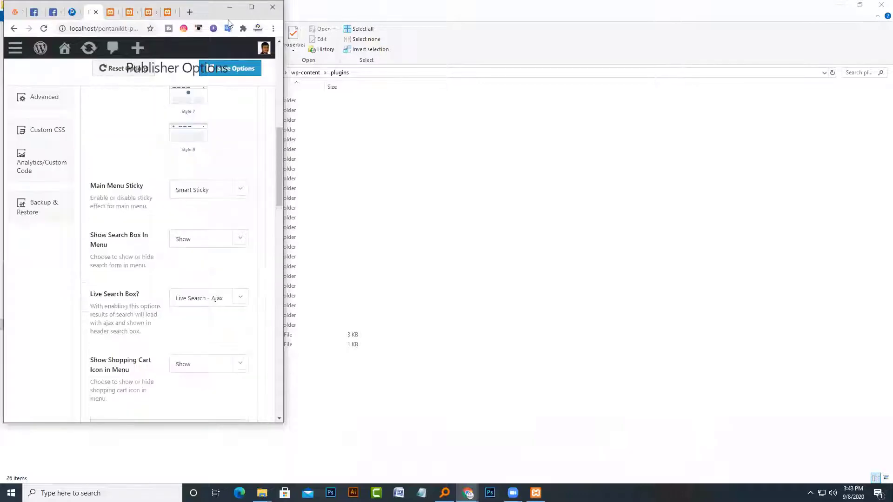
pyautogui.click(44, 28)
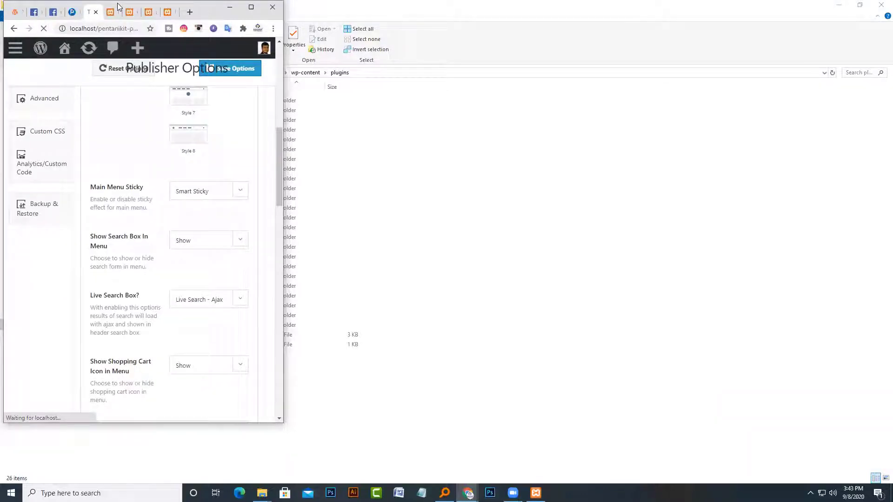
# Reload the homepage in the narrow window, examine its opened mobile menu, and maximize the browser window
pyautogui.click(118, 7)
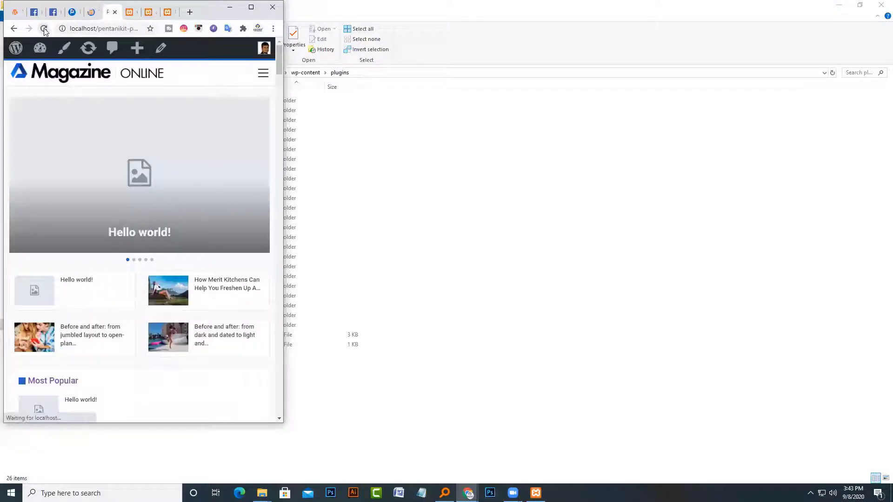
pyautogui.scroll(-4, 195, 143)
pyautogui.scroll(4, 195, 143)
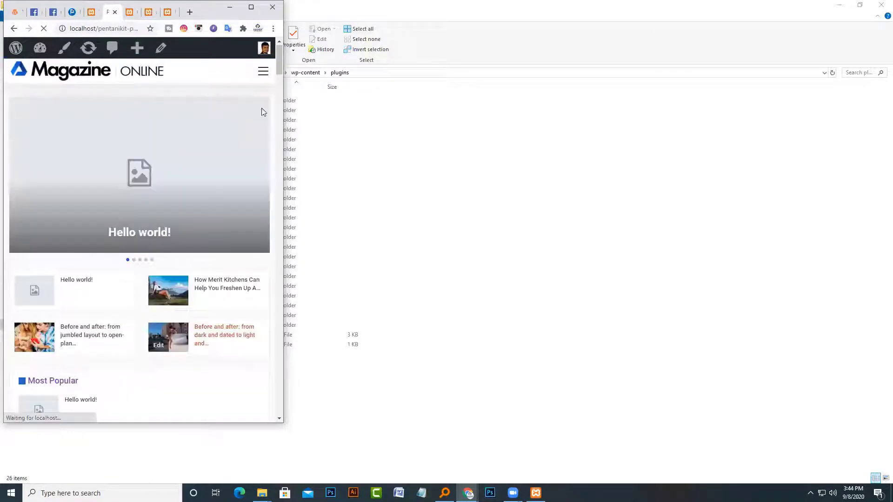
pyautogui.press('F5')
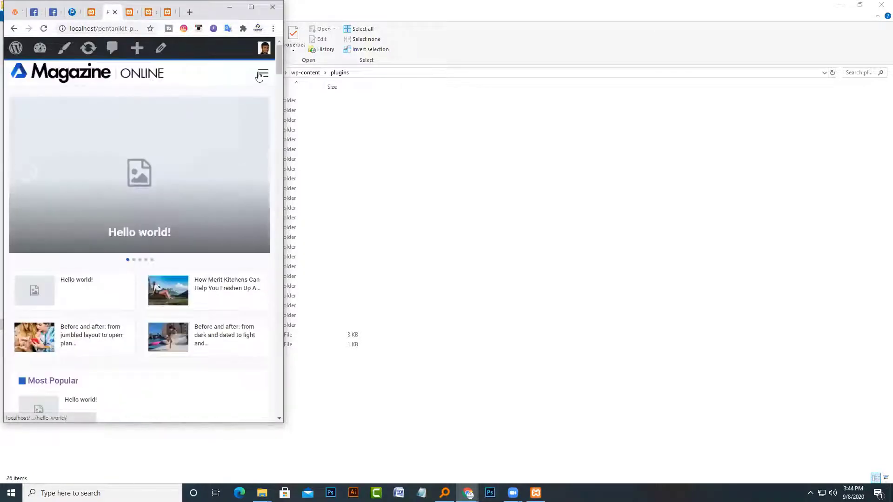
pyautogui.click(259, 74)
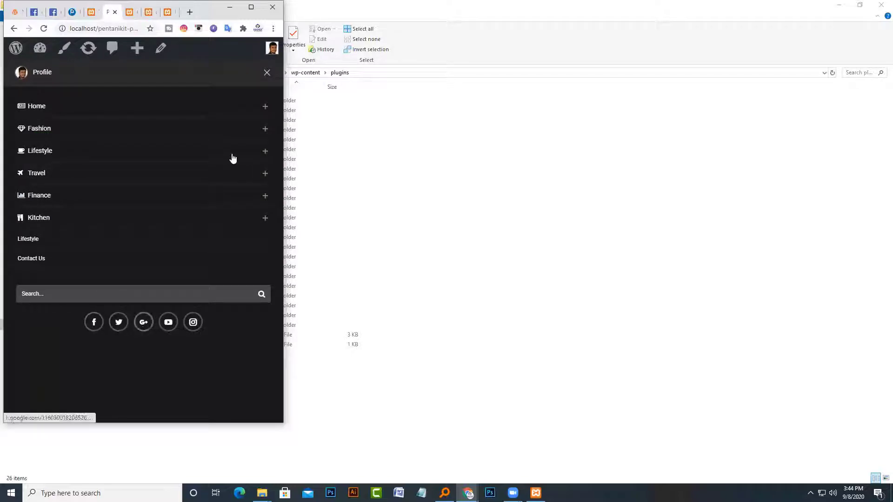
pyautogui.click(251, 7)
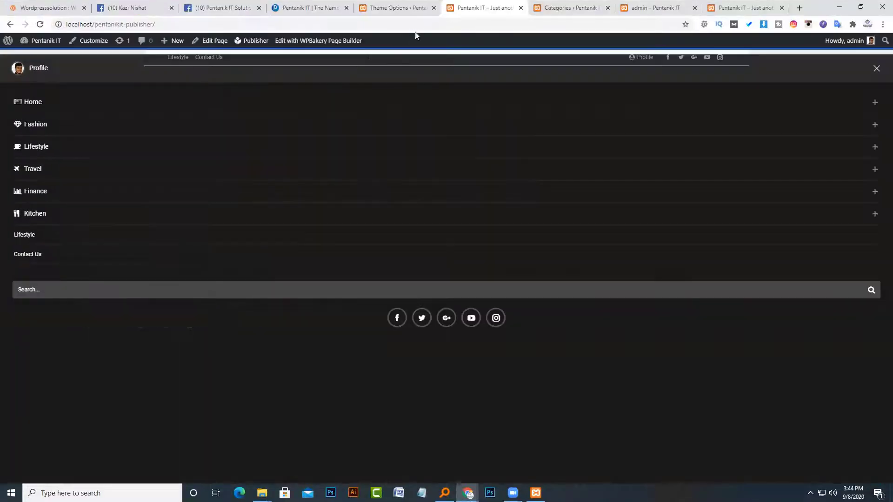
# Return to the header options, look into the Mobile Header section, and expand the Top Bar section
pyautogui.click(398, 7)
pyautogui.scroll(5, 386, 211)
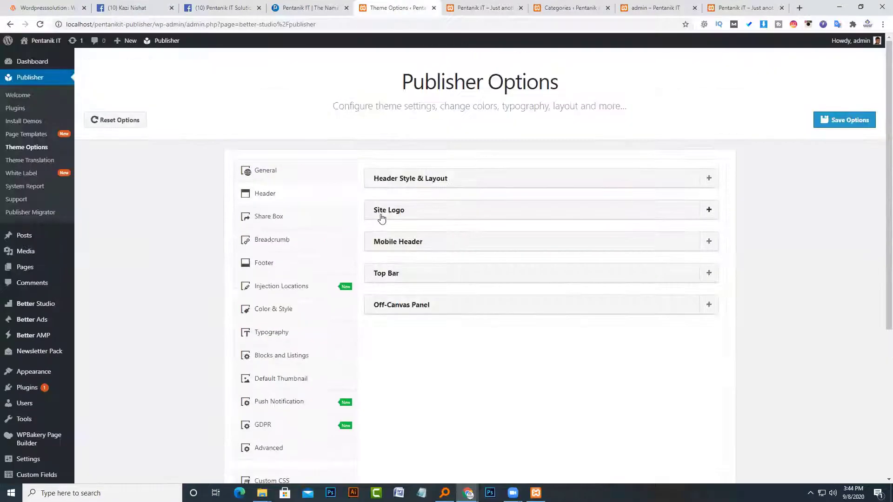
pyautogui.click(415, 246)
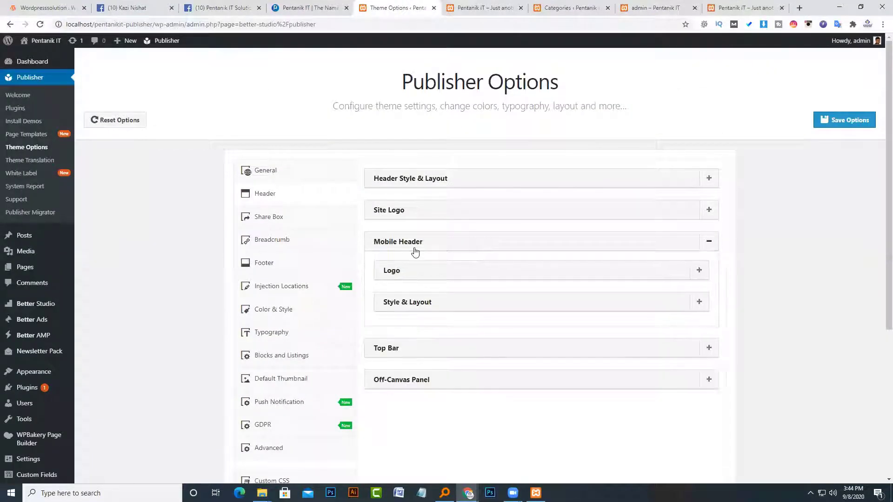
pyautogui.click(414, 247)
pyautogui.click(419, 278)
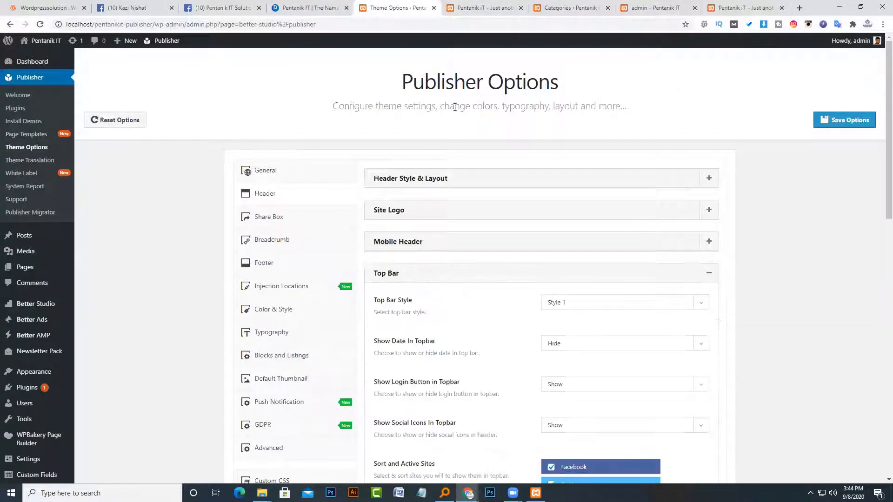
# Reload the homepage at full width and compare its top bar with the Top Bar settings in the theme options
pyautogui.hotkey('ctrl', 'Tab')
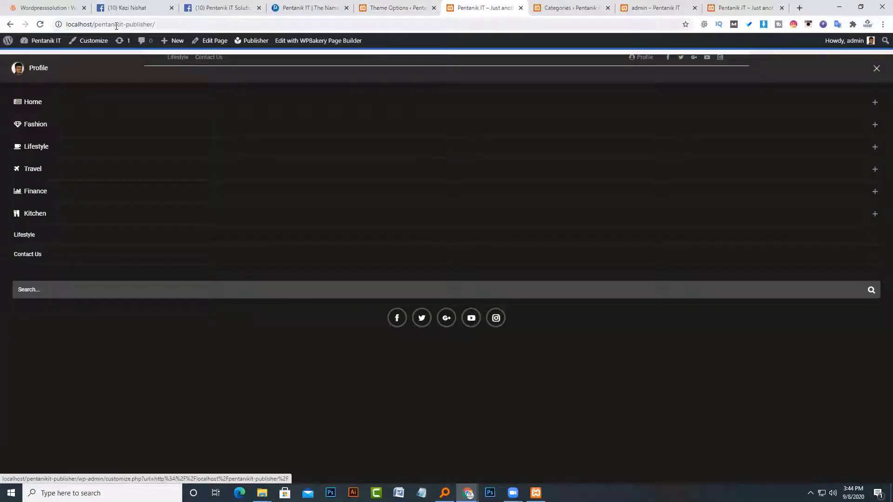
pyautogui.hotkey('ctrl', 'l')
pyautogui.press('Return')
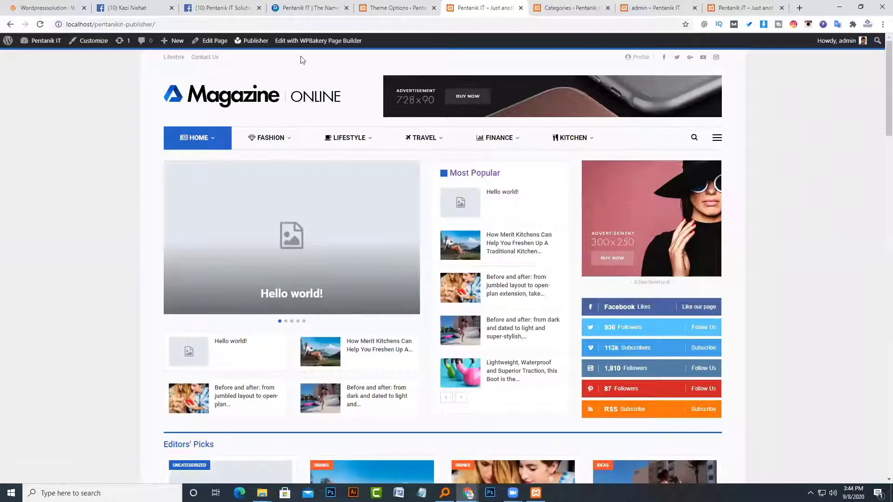
pyautogui.hotkey('ctrl', 'shift', 'Tab')
pyautogui.scroll(-3, 430, 288)
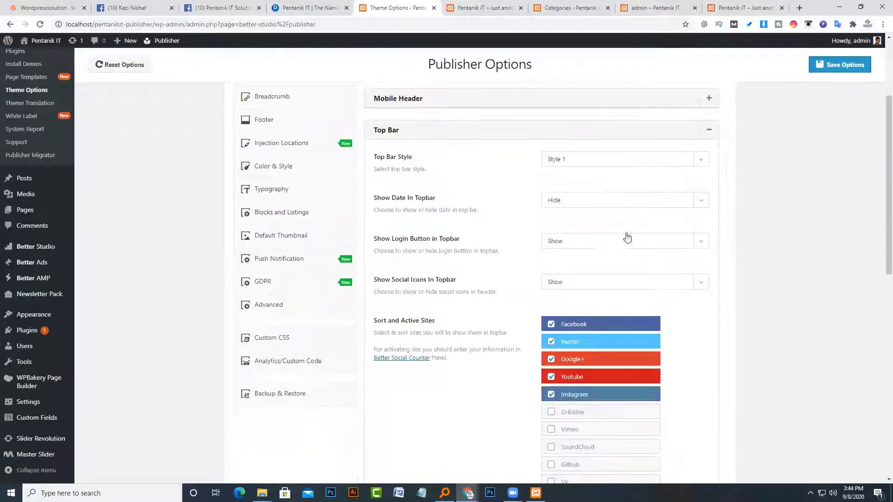
pyautogui.hotkey('ctrl', 'Tab')
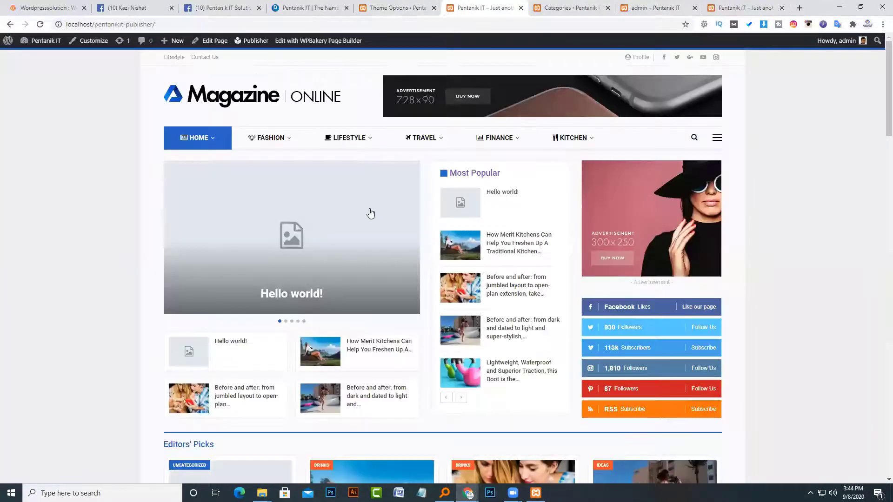
pyautogui.hotkey('ctrl', 'shift', 'Tab')
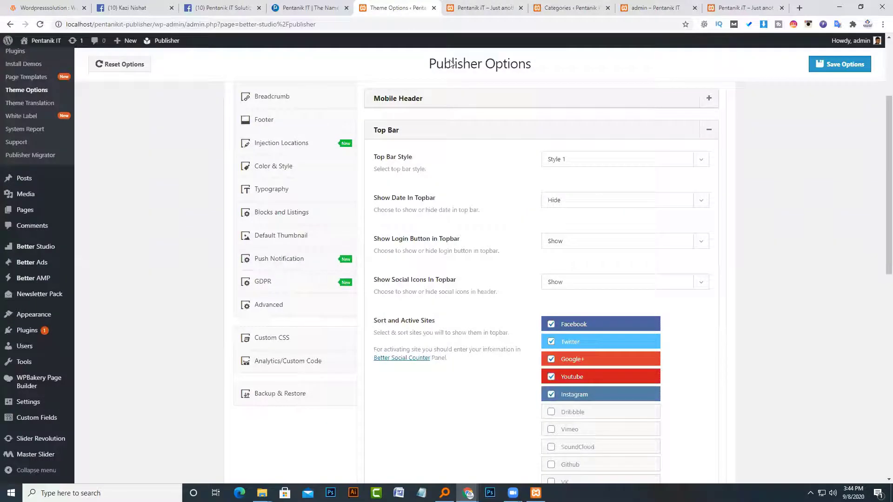
# Set Show Date In Topbar to Show, save the options, and reload the homepage to check its top bar
pyautogui.click(560, 207)
pyautogui.click(556, 219)
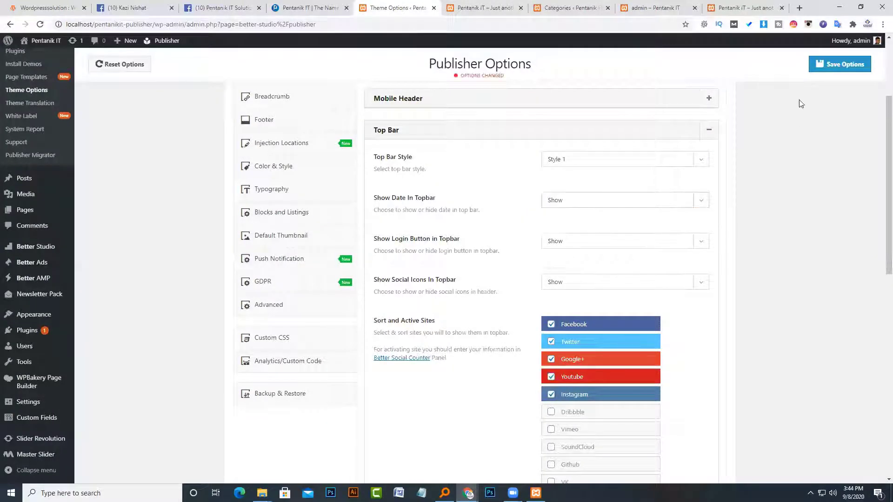
pyautogui.click(844, 70)
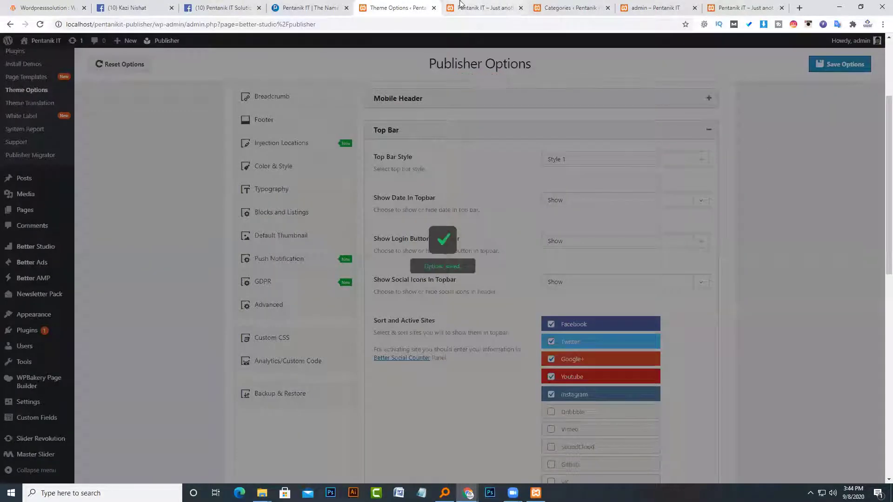
pyautogui.click(461, 3)
pyautogui.click(39, 24)
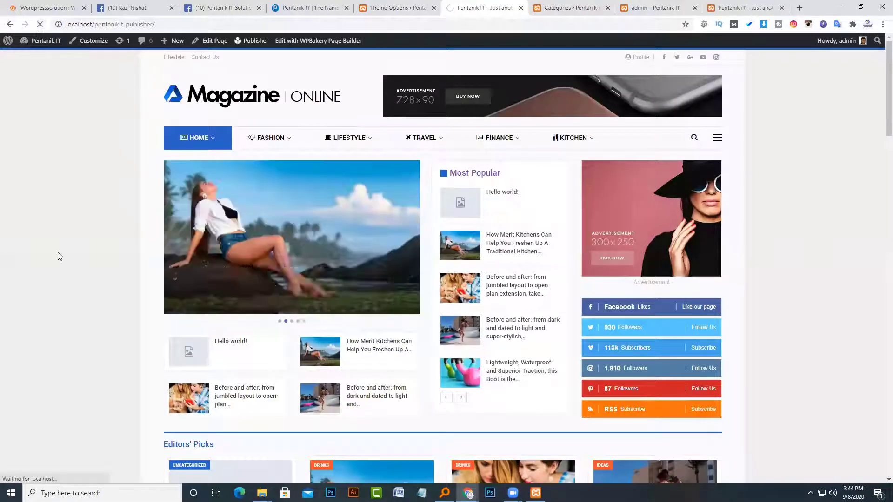
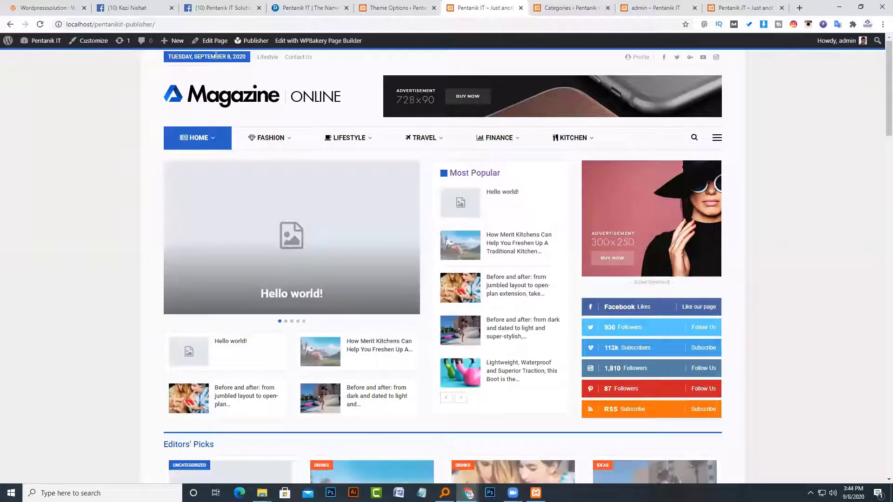
# Compare the Show Login Button in Topbar setting with the profile link in the homepage's top bar
pyautogui.click(436, 5)
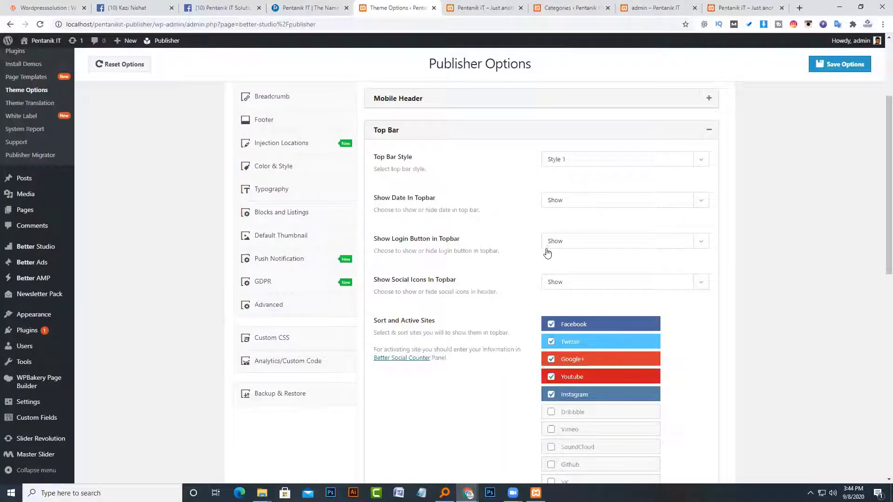
pyautogui.click(473, 5)
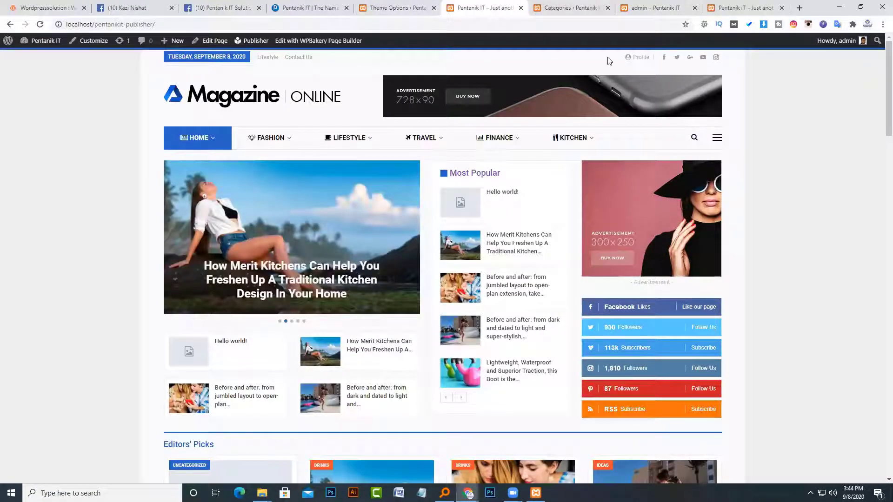
pyautogui.click(437, 4)
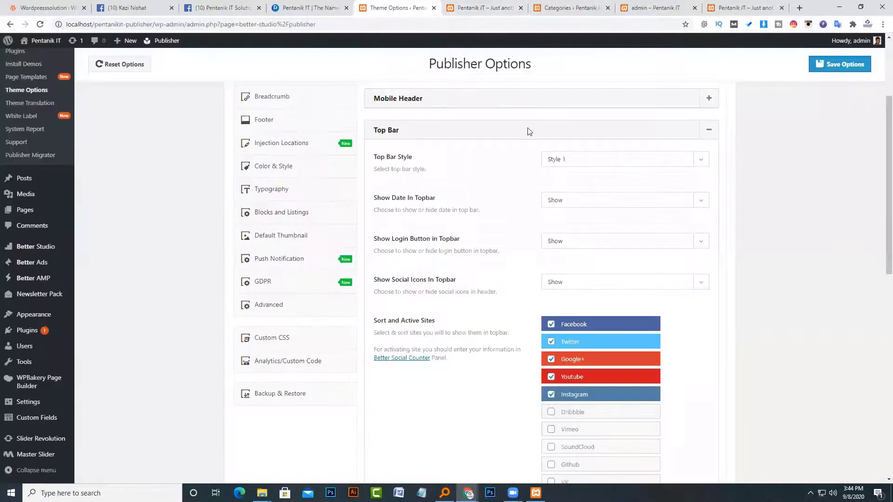
# Open the site homepage localhost/pentanikit-publisher/ in a new incognito window to view the top bar's login link while logged out
pyautogui.click(880, 26)
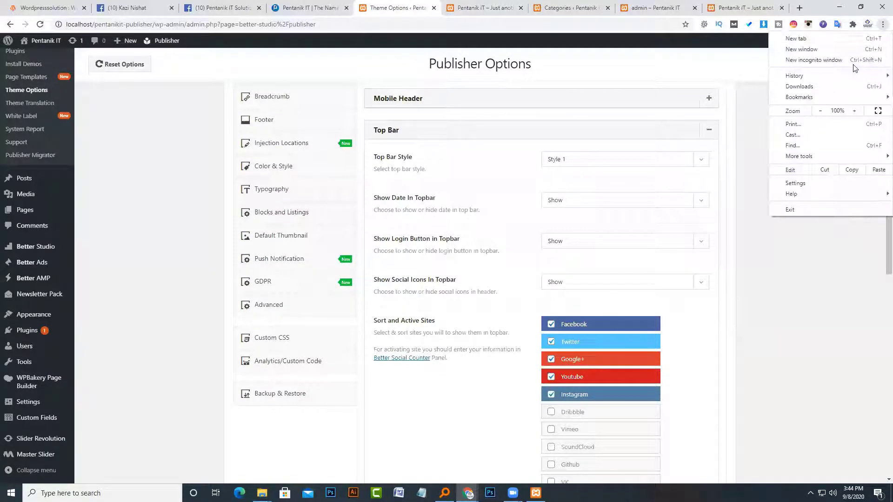
pyautogui.click(853, 61)
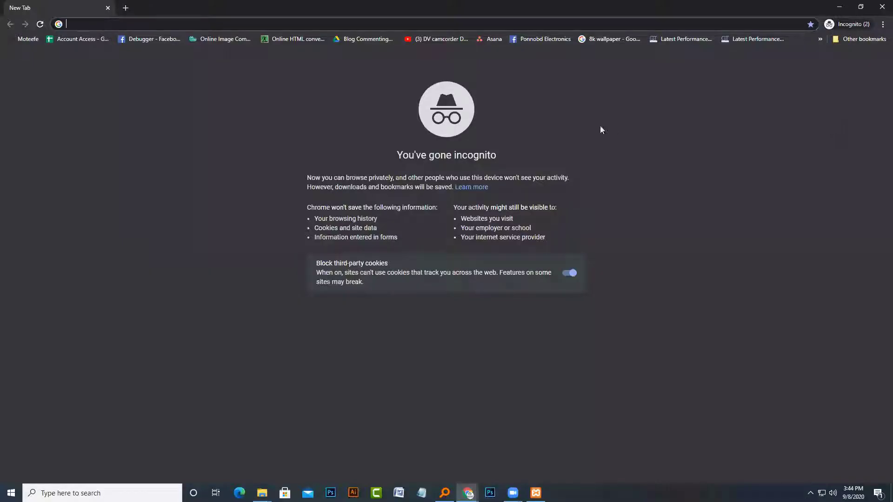
pyautogui.click(467, 492)
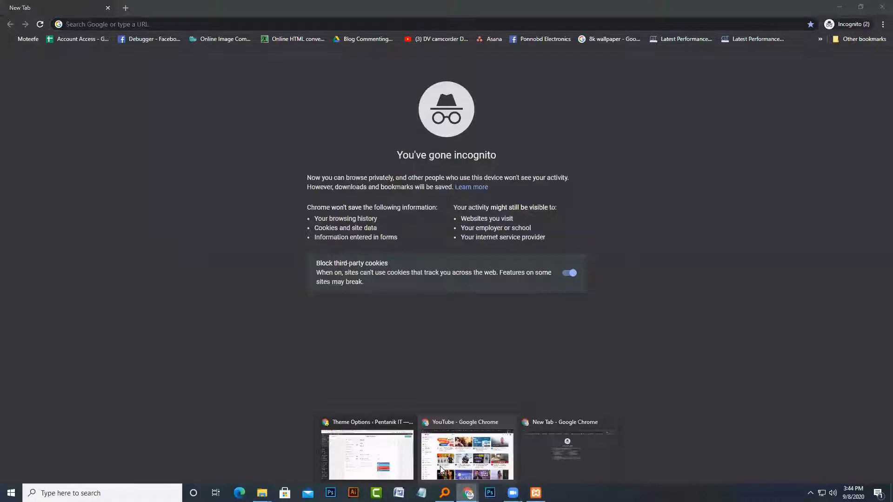
pyautogui.click(392, 454)
pyautogui.click(485, 7)
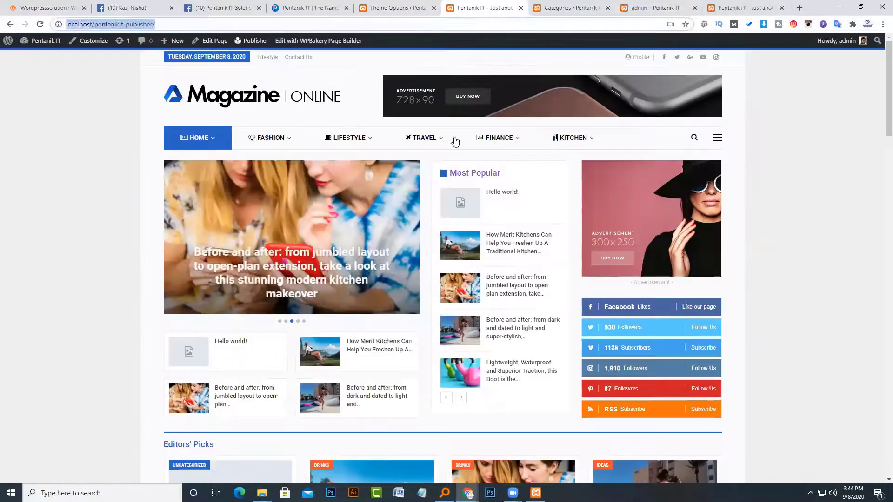
pyautogui.click(467, 493)
pyautogui.click(481, 458)
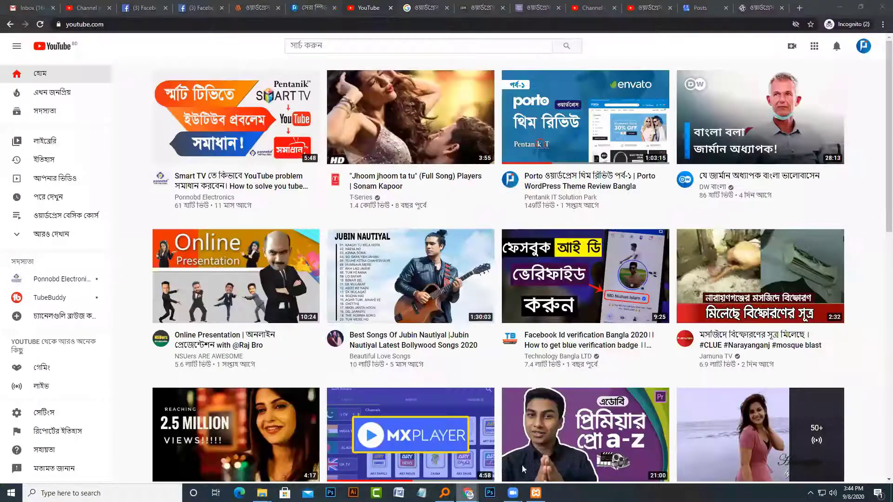
pyautogui.click(522, 465)
pyautogui.write('localhost/pentanikit-publisher/')
pyautogui.press('Return')
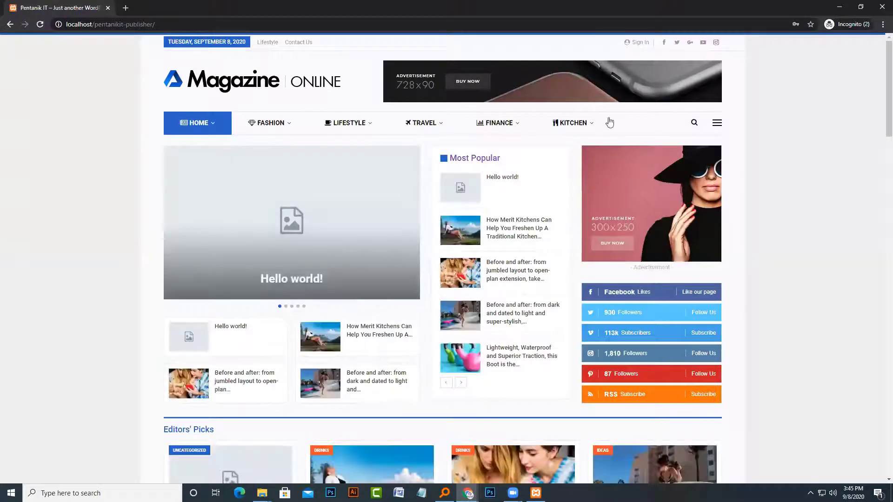
# Return to the theme options in the regular window and look over the top bar's Sort and Active Sites list
pyautogui.moveTo(468, 492)
pyautogui.click(388, 458)
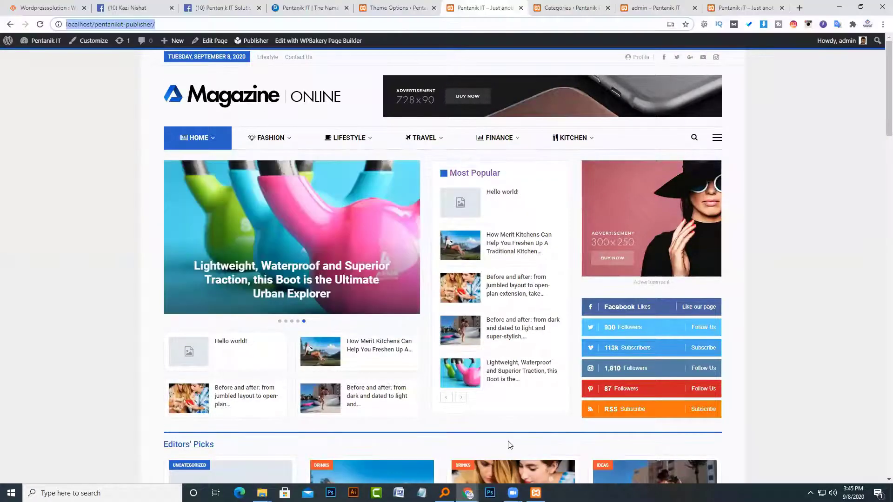
pyautogui.click(432, 5)
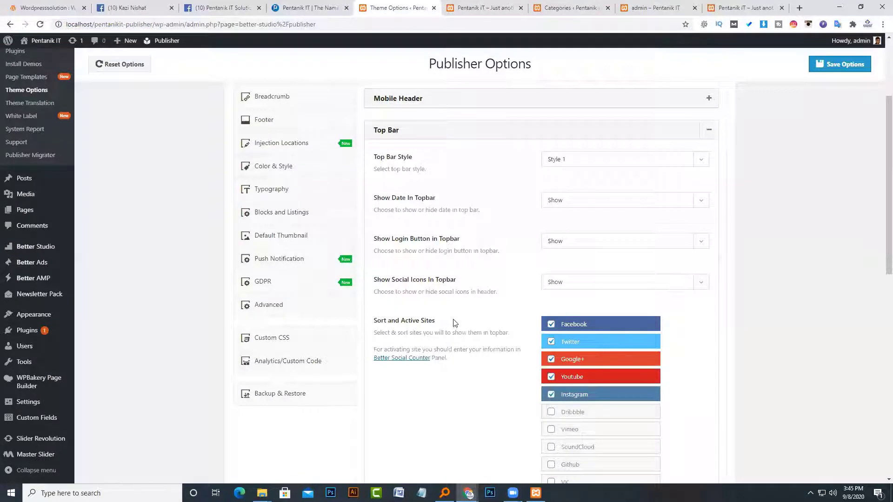
pyautogui.scroll(-10, 455, 325)
pyautogui.scroll(5, 458, 328)
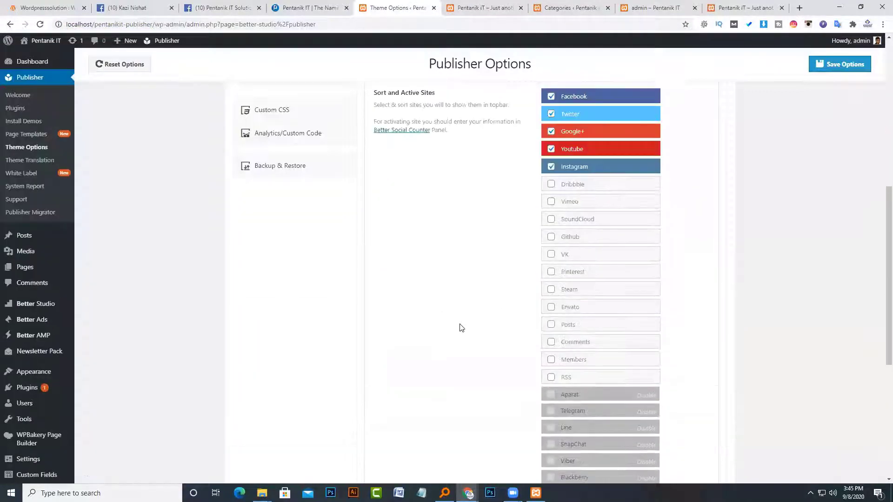
pyautogui.scroll(3, 460, 328)
# Place Youtube above Google+ in the top bar's active sites, deactivate Google+, save, and reload the homepage
pyautogui.click(551, 324)
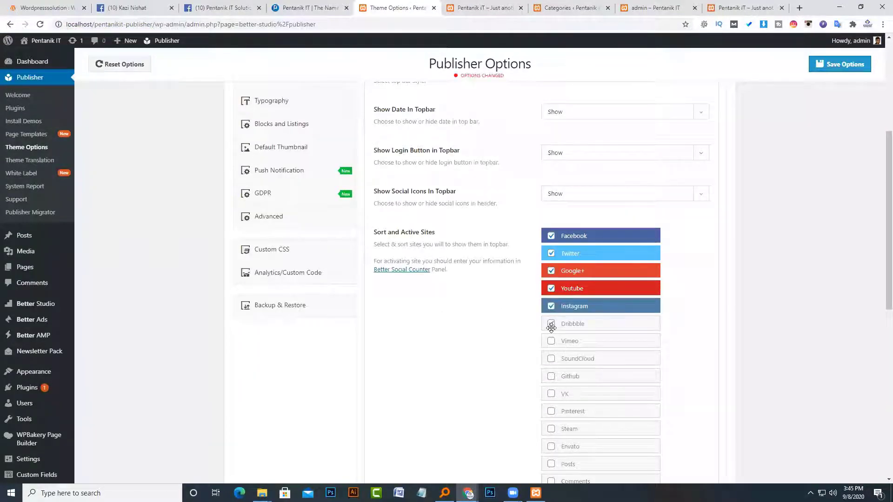
pyautogui.click(551, 341)
pyautogui.scroll(-2, 556, 420)
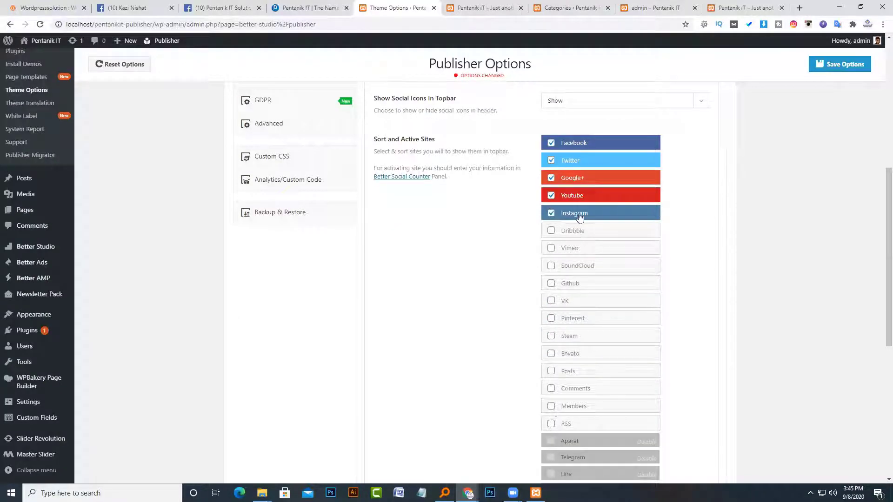
pyautogui.moveTo(580, 214); pyautogui.dragTo(580, 177)
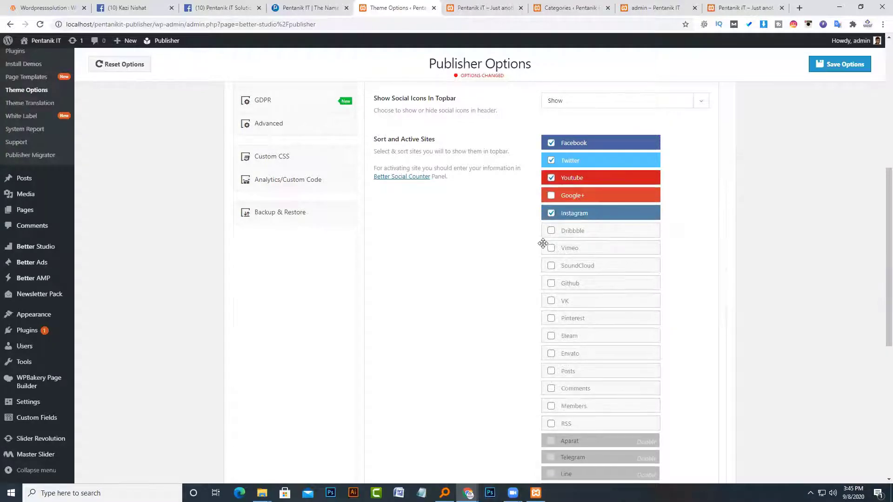
pyautogui.click(839, 70)
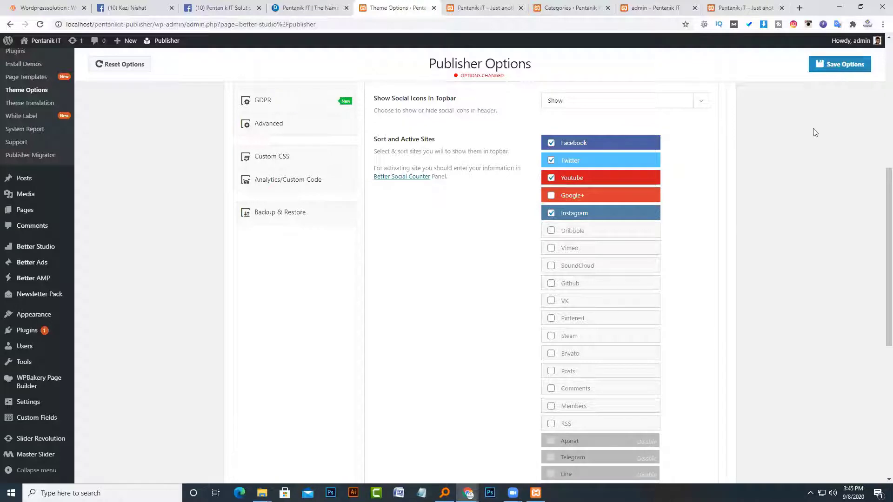
pyautogui.click(470, 3)
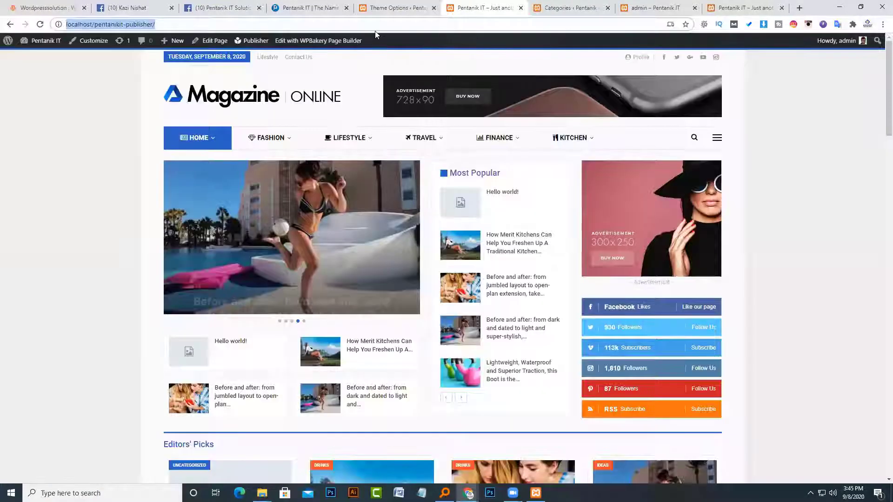
pyautogui.press('F5')
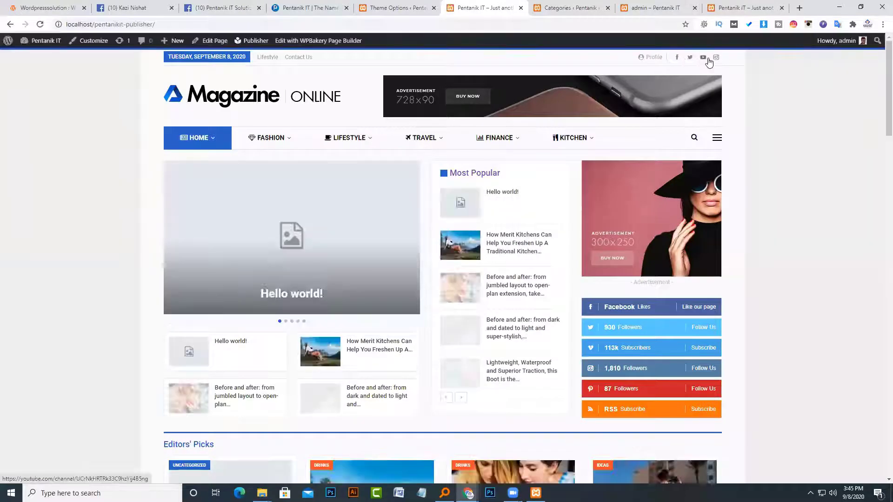
# Return to the theme options and open the Share Box settings
pyautogui.click(389, 5)
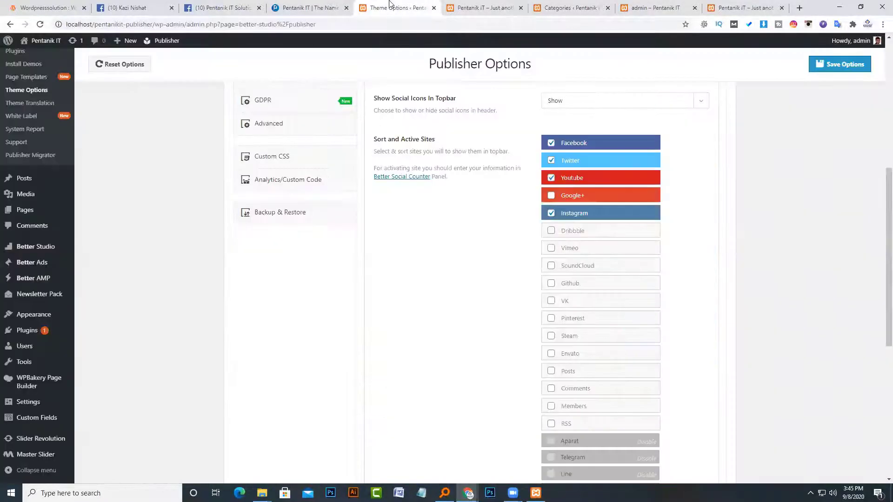
pyautogui.scroll(7, 393, 223)
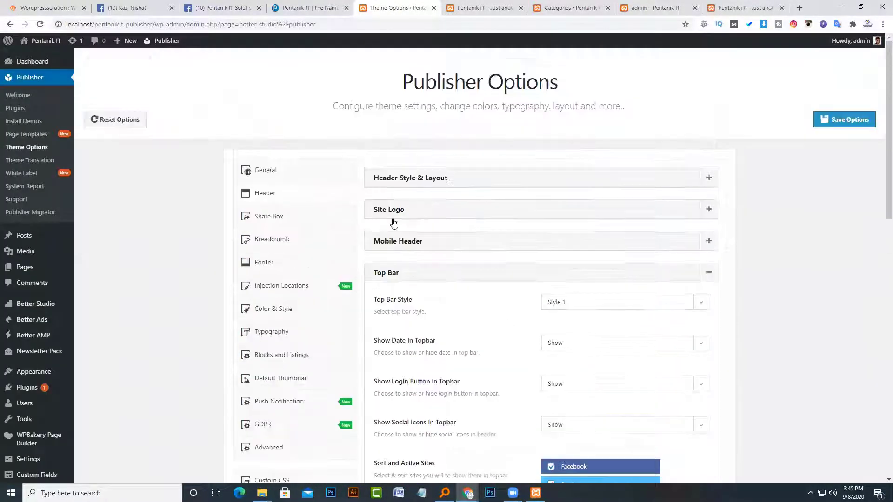
pyautogui.click(296, 216)
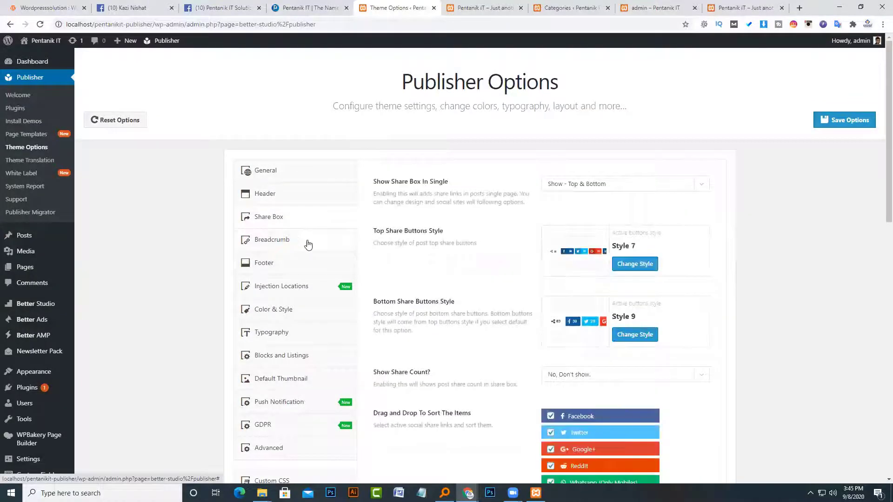
# Open the "How Merit Kitchens Can Help You Freshen Up A Traditional Kitchen" post and compare its share buttons with the Share Box settings
pyautogui.click(485, 8)
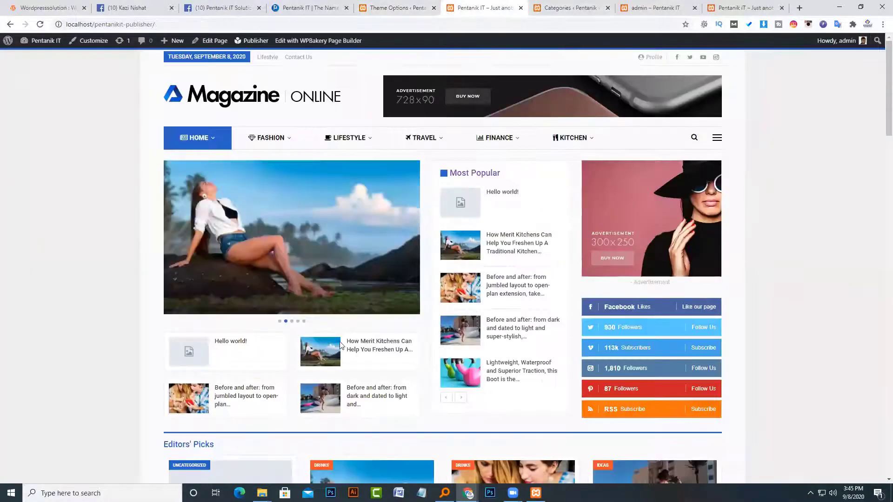
pyautogui.click(362, 347)
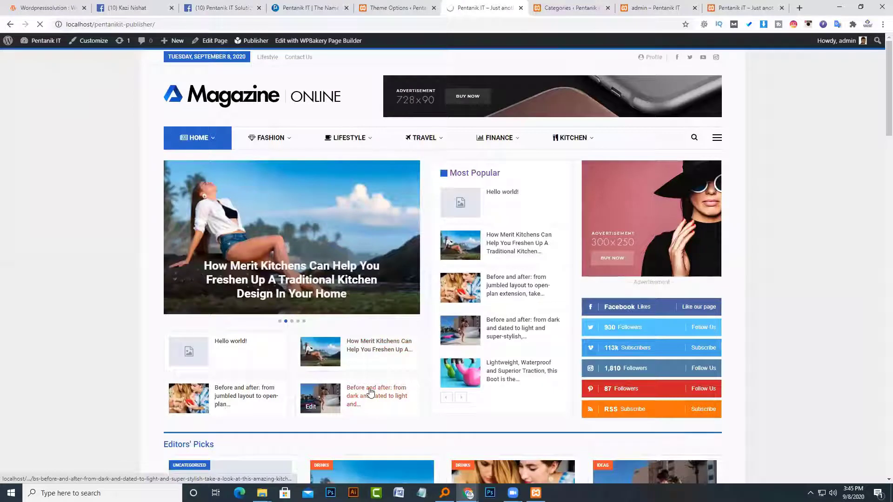
pyautogui.scroll(-10, 371, 392)
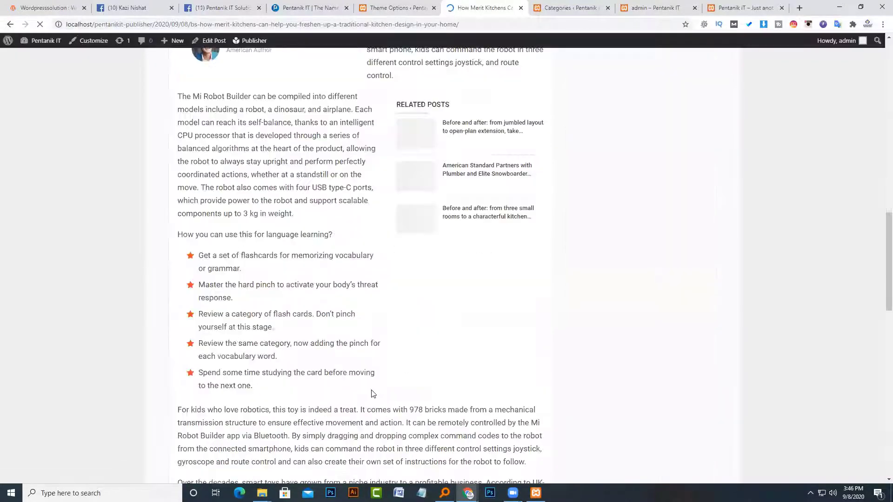
pyautogui.scroll(8, 372, 394)
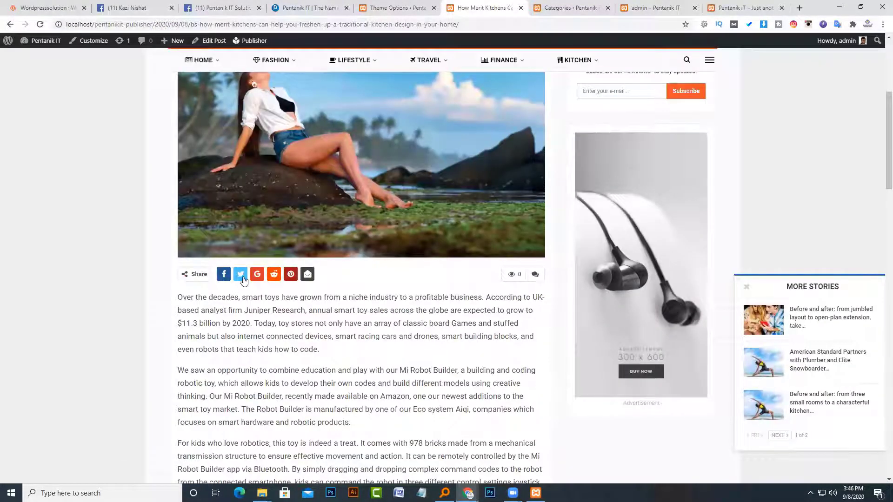
pyautogui.click(400, 4)
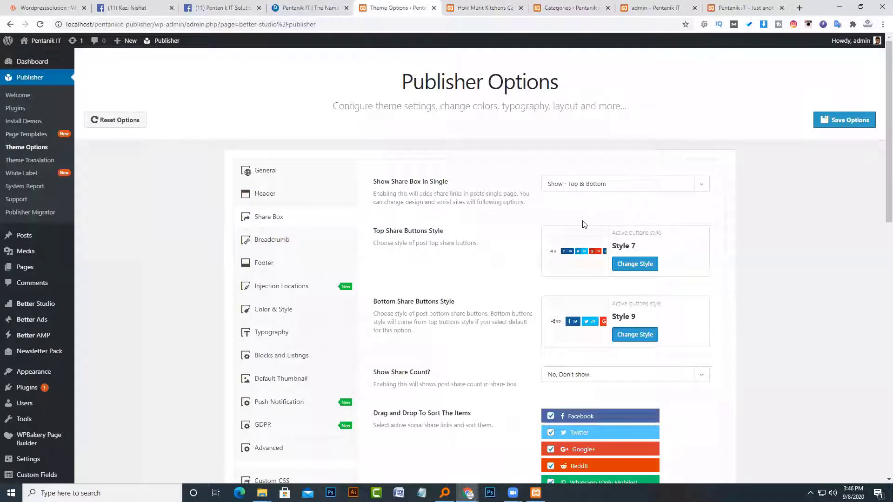
pyautogui.scroll(-3, 584, 224)
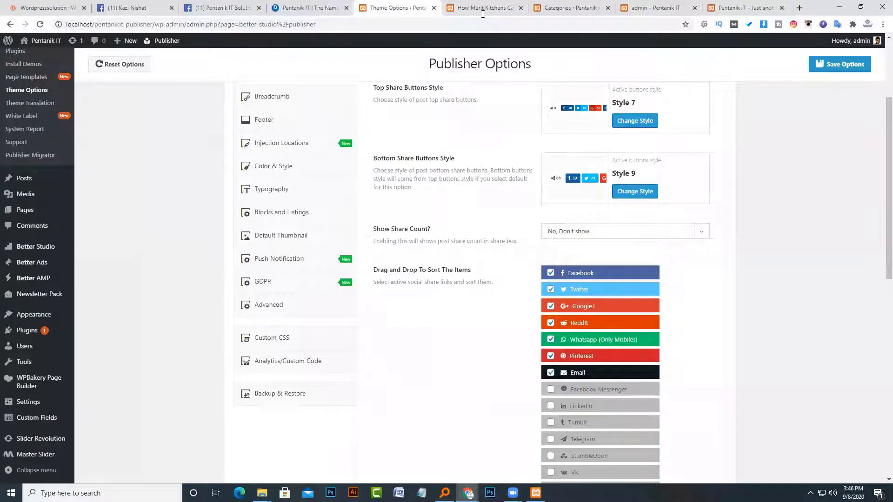
pyautogui.click(484, 8)
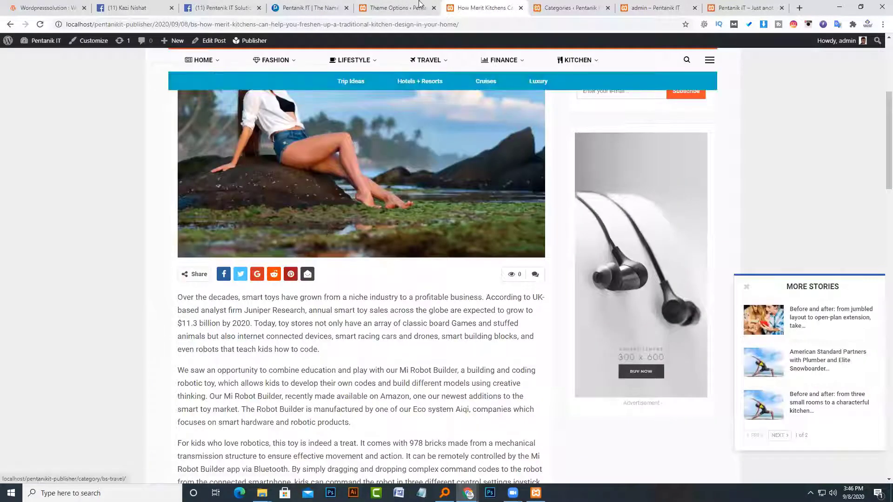
pyautogui.click(400, 8)
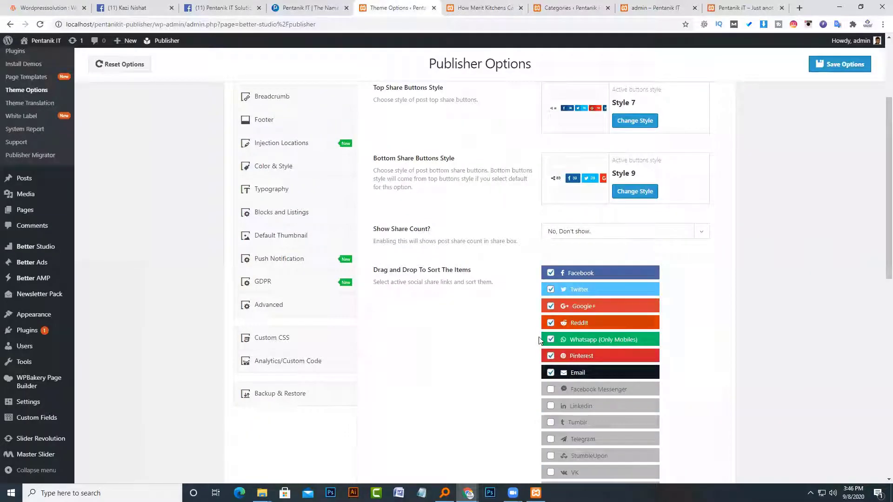
# Deactivate Google+ among the share box links, save the options, and return to the post
pyautogui.click(599, 306)
pyautogui.click(829, 70)
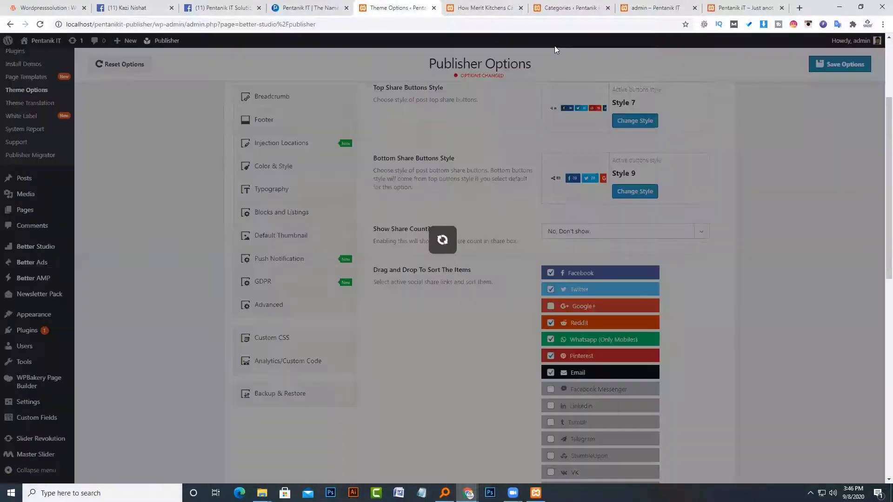
pyautogui.click(473, 5)
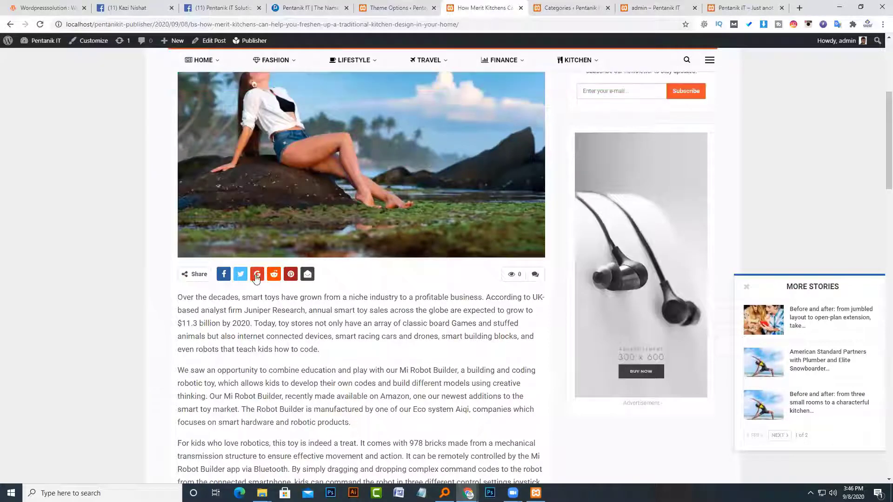
# Reload the post to check its share buttons, and return to the Share Box settings below the social links list
pyautogui.click(40, 24)
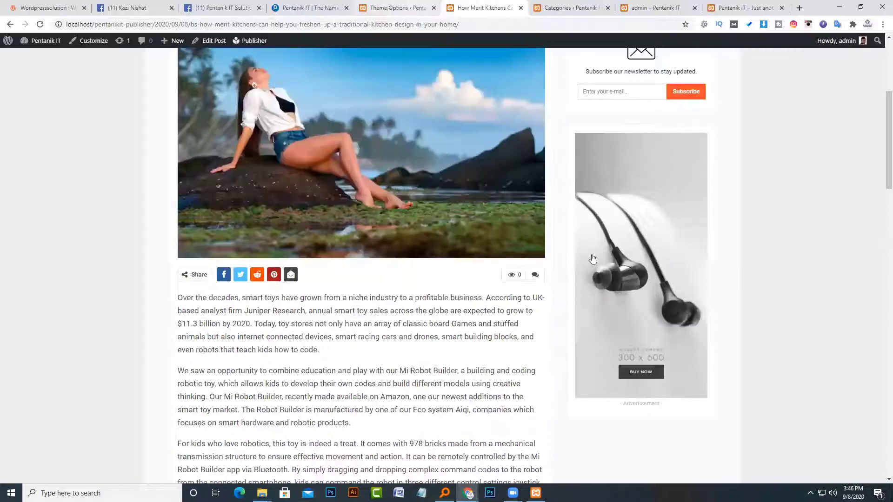
pyautogui.hotkey('ctrl', 'shift', 'Tab')
pyautogui.moveTo(578, 326)
pyautogui.mouseDown()
pyautogui.moveTo(579, 298)
pyautogui.moveTo(578, 334)
pyautogui.moveTo(568, 339)
pyautogui.mouseUp()
pyautogui.scroll(-5, 563, 364)
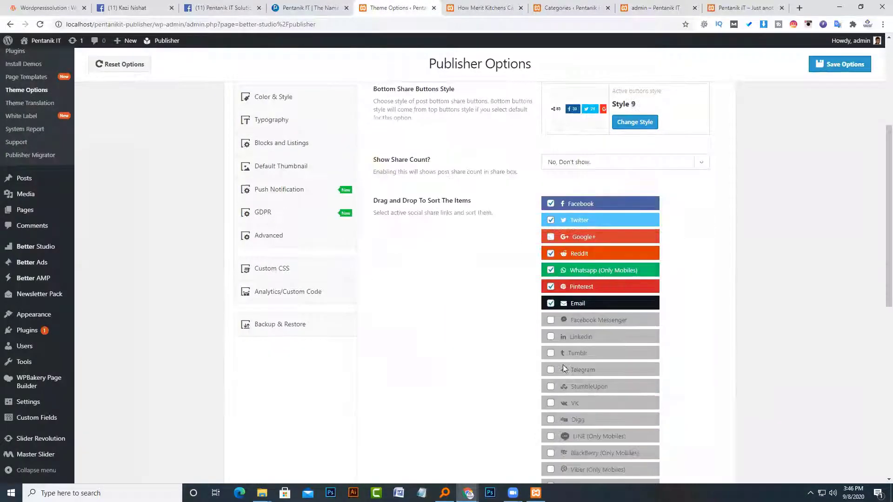
pyautogui.scroll(-4, 562, 367)
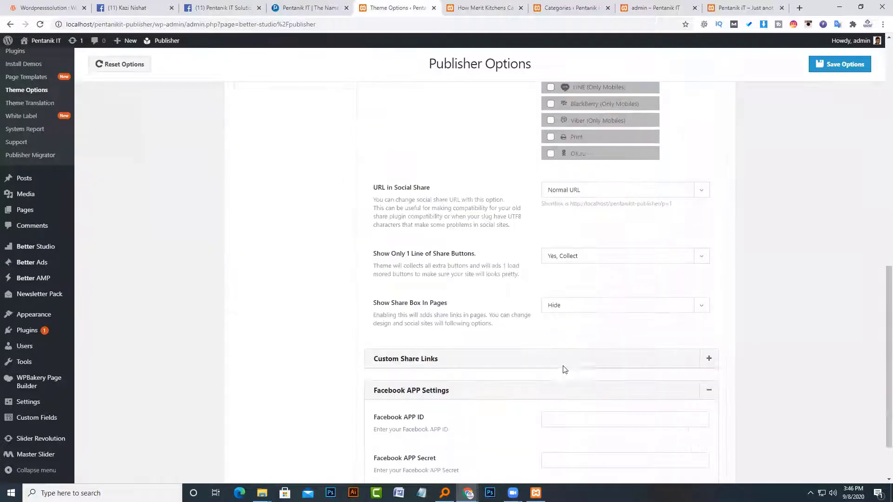
# Try the Shortlink option for URL in Social Share and switch it back to Normal URL
pyautogui.click(573, 194)
pyautogui.click(576, 194)
pyautogui.click(589, 194)
pyautogui.click(580, 211)
pyautogui.click(583, 194)
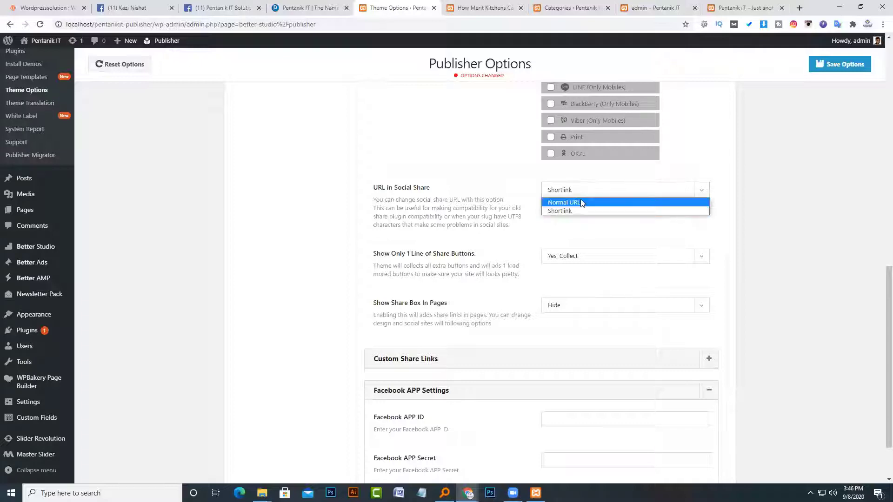
pyautogui.click(581, 203)
# Review the remaining Share Box settings, including the share button line option, Custom Share Links and Facebook APP Settings
pyautogui.scroll(-1, 486, 253)
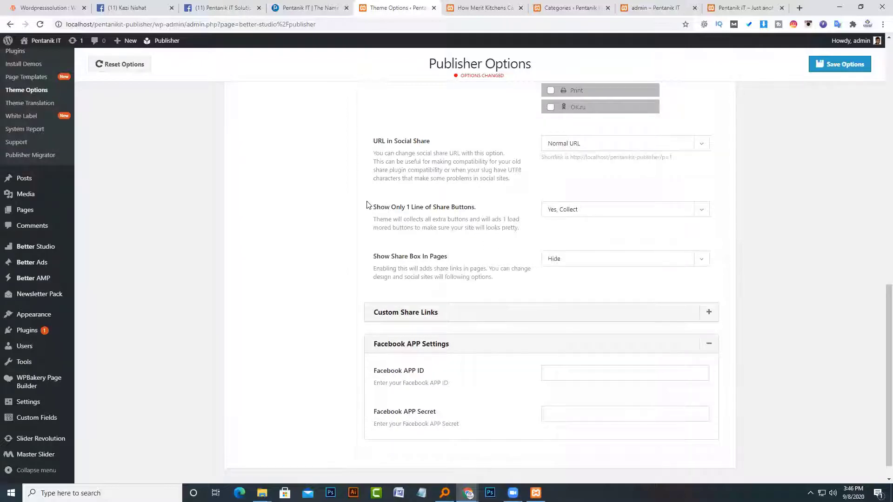
pyautogui.moveTo(372, 207); pyautogui.dragTo(481, 210)
pyautogui.scroll(-1, 496, 265)
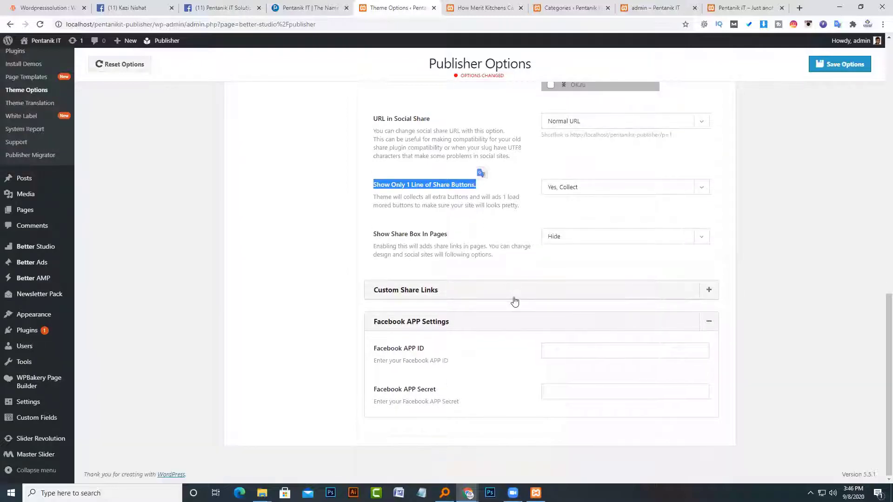
pyautogui.click(421, 289)
pyautogui.scroll(-5, 491, 352)
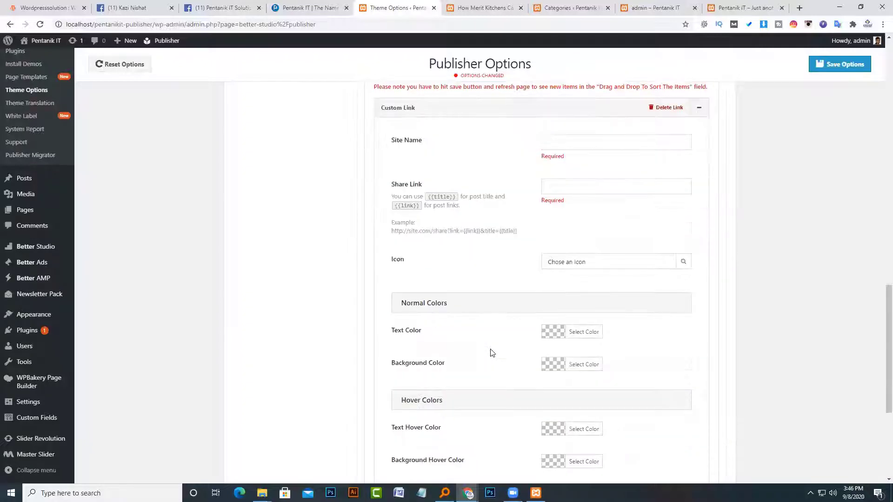
pyautogui.scroll(4, 458, 236)
pyautogui.click(457, 244)
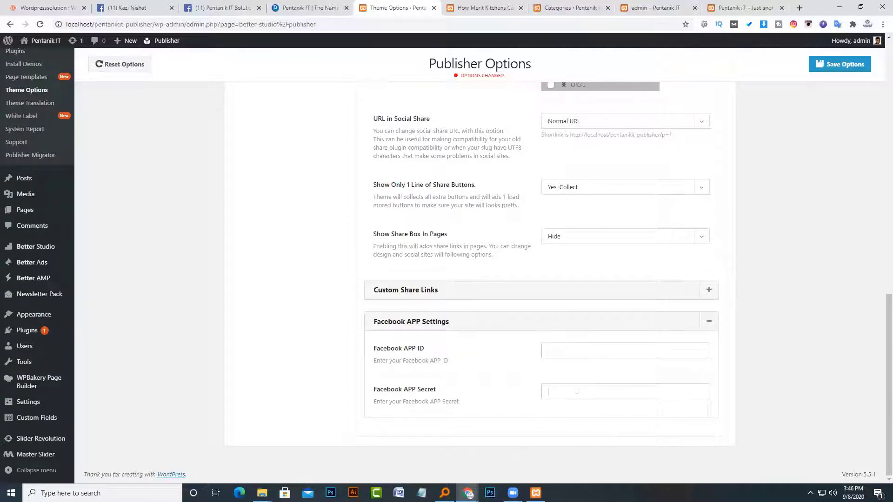
pyautogui.scroll(10, 576, 392)
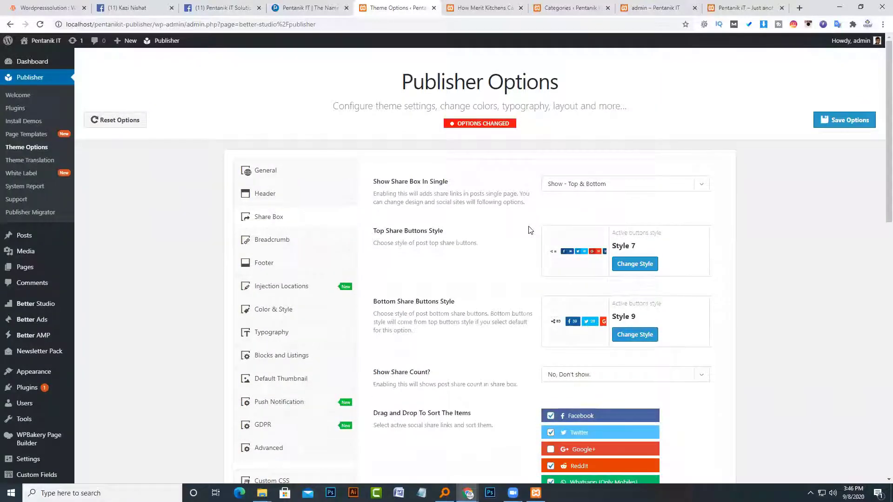
pyautogui.scroll(-10, 540, 339)
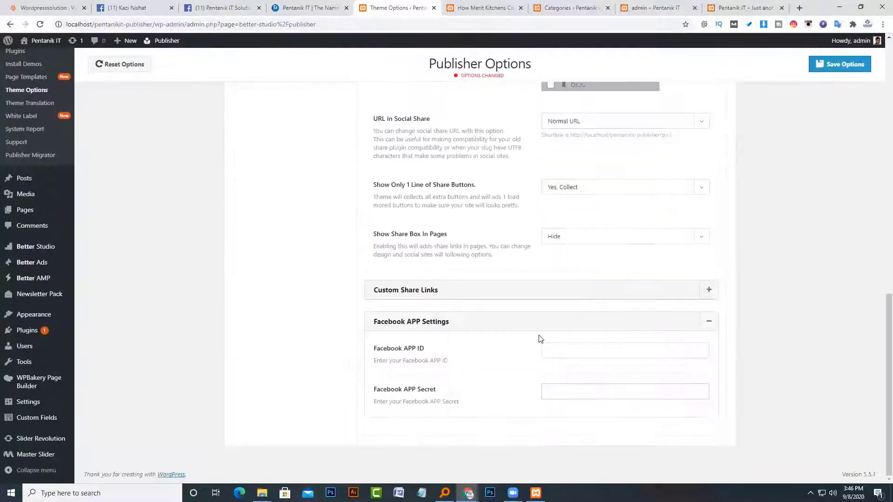
pyautogui.scroll(10, 623, 392)
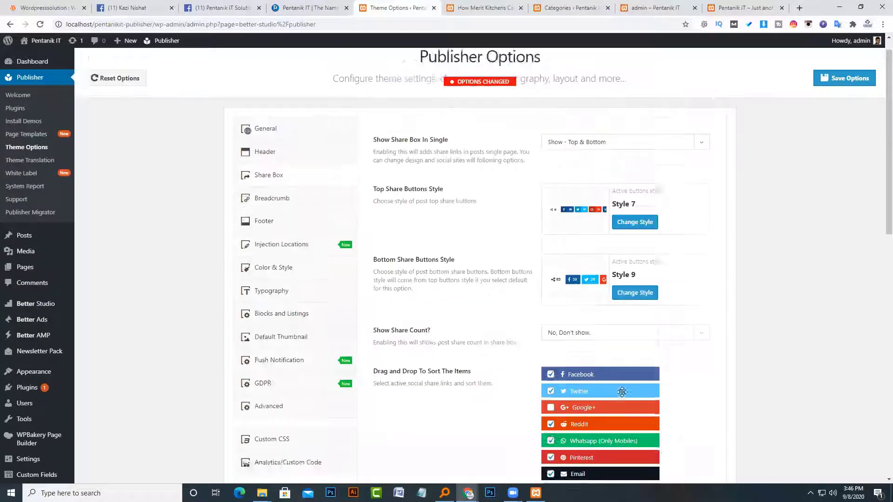
# Open the Breadcrumb settings and examine the breadcrumb trail on the reloaded post
pyautogui.click(275, 218)
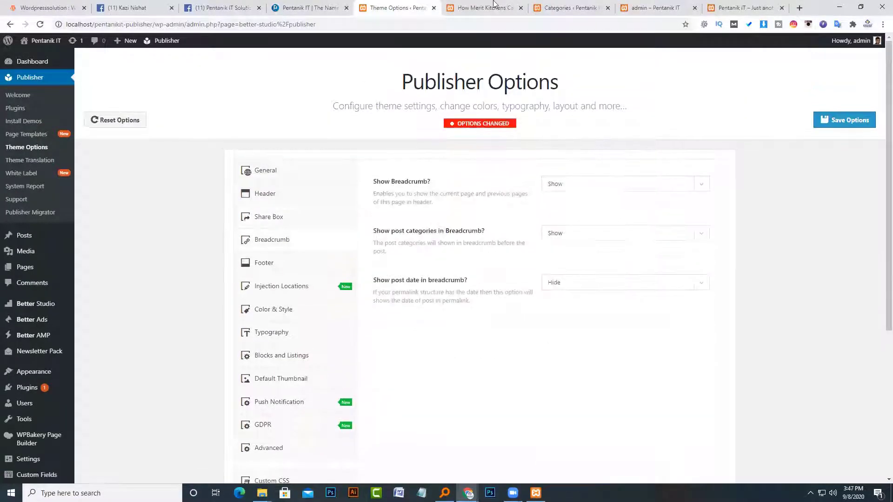
pyautogui.click(483, 8)
pyautogui.scroll(5, 442, 263)
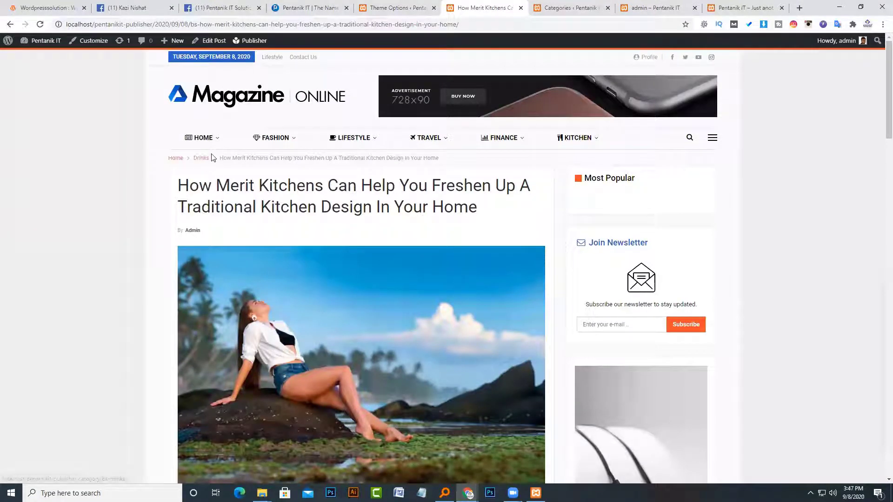
pyautogui.press('F5')
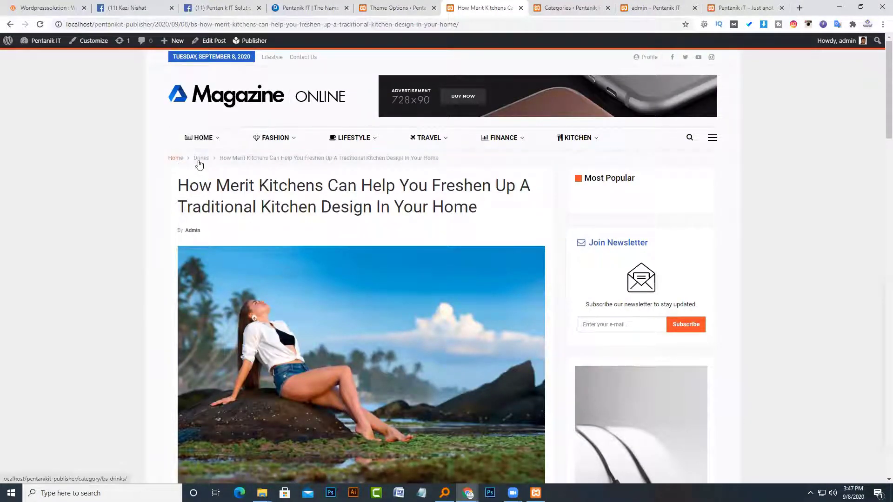
# Look through the Show and Hide choices of the three breadcrumb options and recheck the trail on the post
pyautogui.click(410, 9)
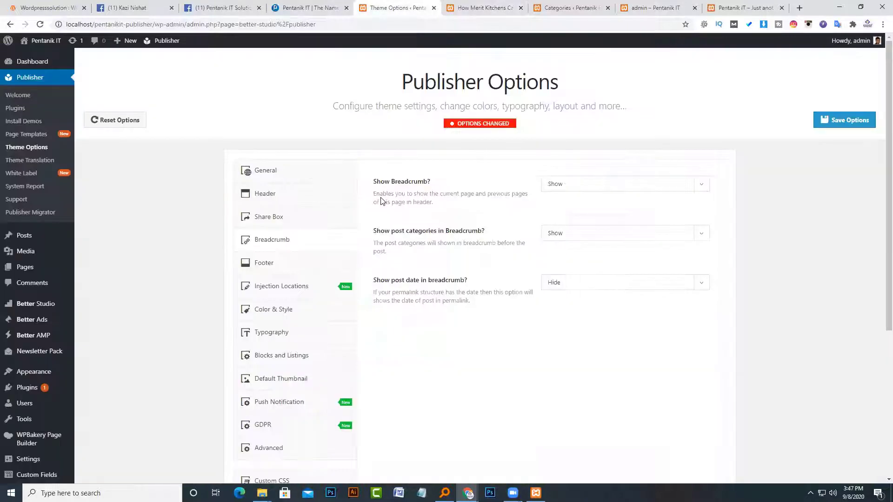
pyautogui.click(576, 190)
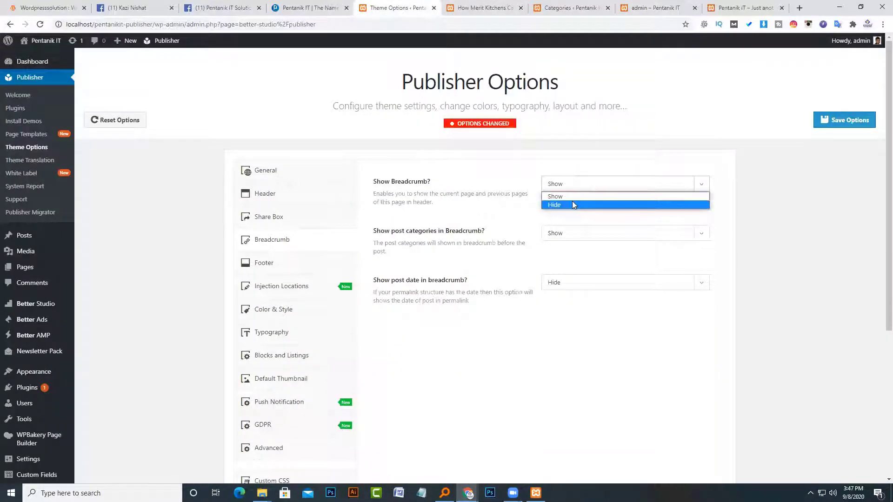
pyautogui.click(572, 201)
pyautogui.click(574, 185)
pyautogui.click(574, 195)
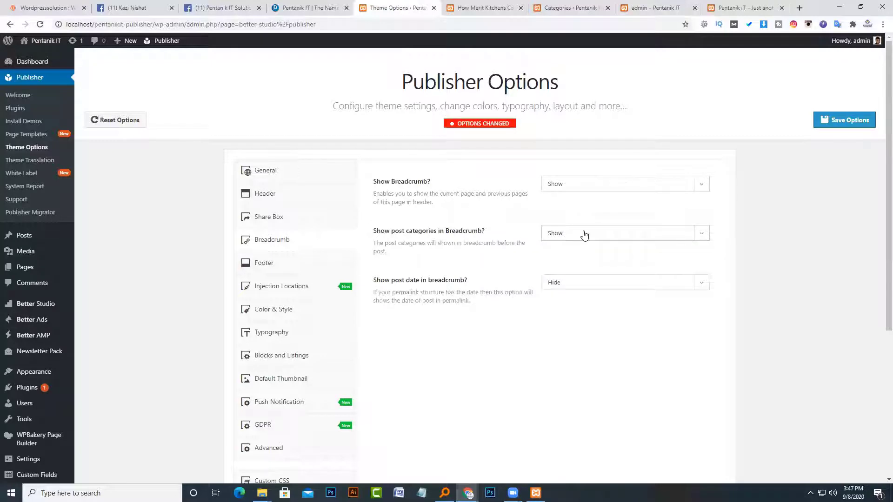
pyautogui.click(584, 234)
pyautogui.click(584, 234)
pyautogui.click(581, 282)
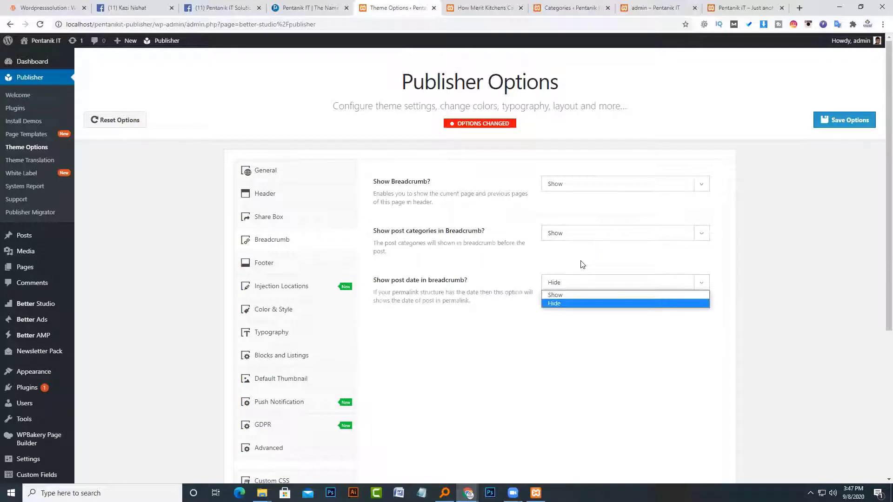
pyautogui.click(581, 282)
pyautogui.click(462, 7)
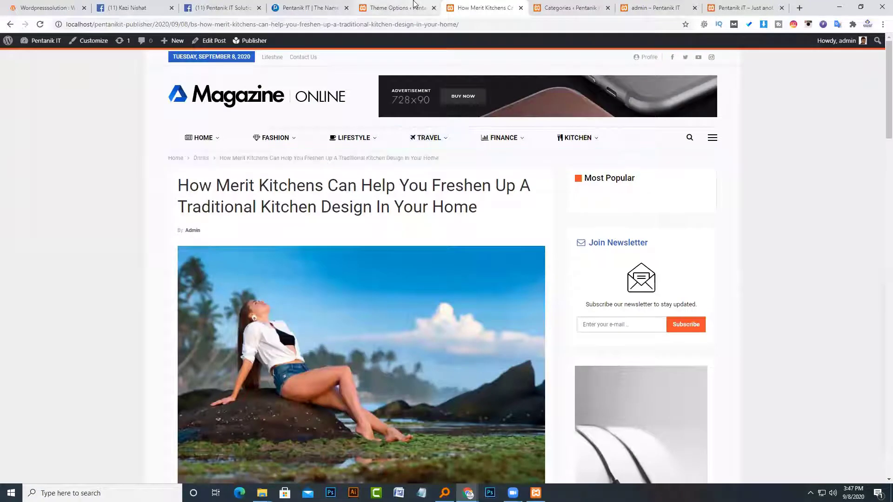
# Set the post date in breadcrumb option to Show, save the options, and reload the post
pyautogui.click(414, 8)
pyautogui.click(577, 283)
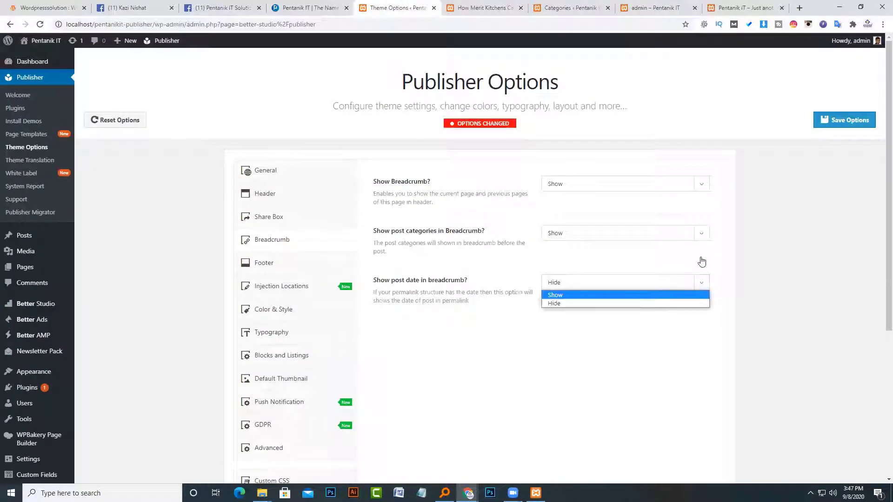
pyautogui.press('Return')
pyautogui.click(851, 121)
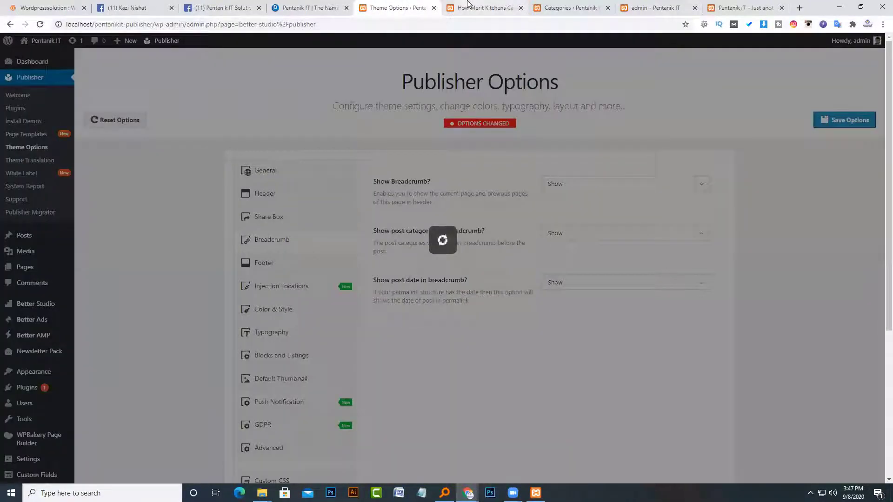
pyautogui.click(467, 6)
pyautogui.click(40, 25)
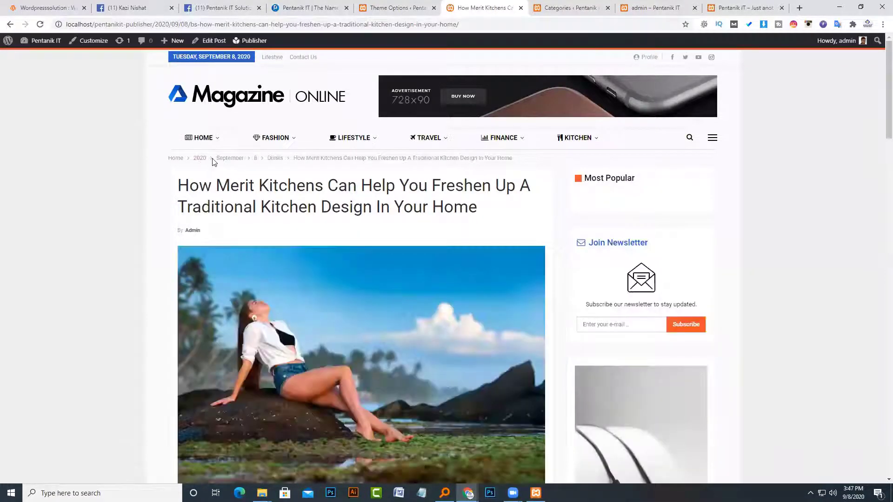
# Set the post date in breadcrumb option to Hide and save the options
pyautogui.click(398, 8)
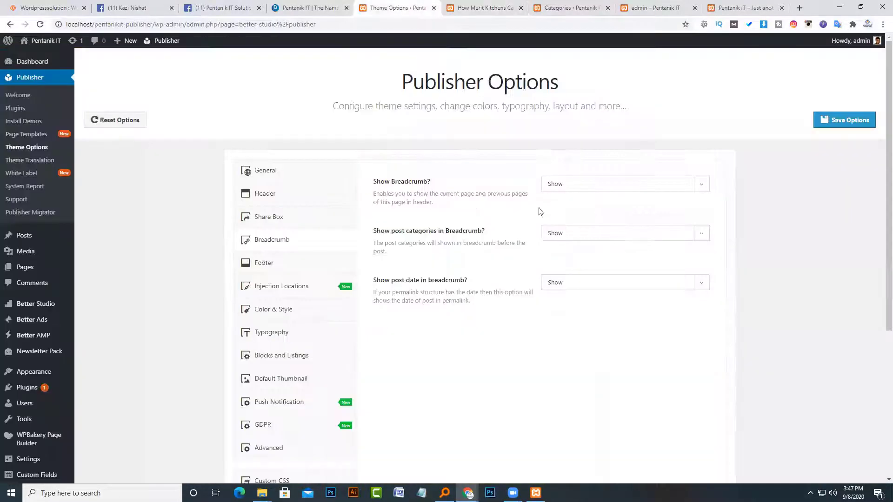
pyautogui.click(594, 281)
pyautogui.press('Down')
pyautogui.press('Return')
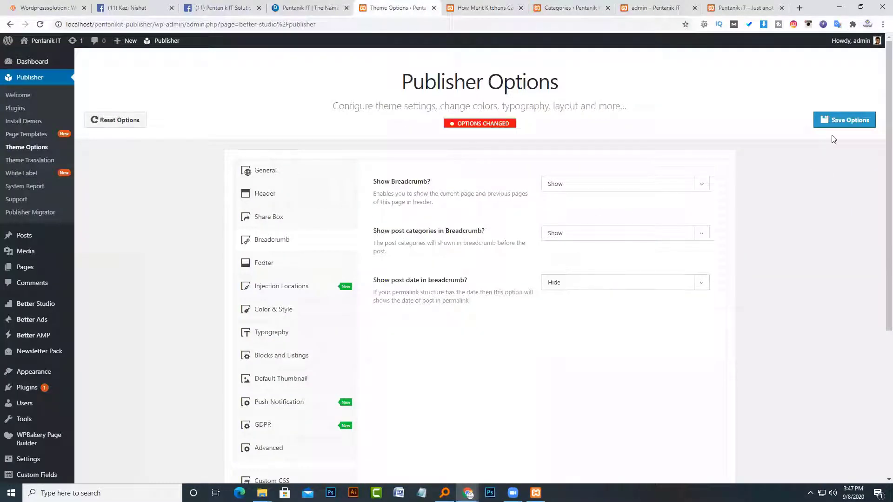
pyautogui.click(840, 122)
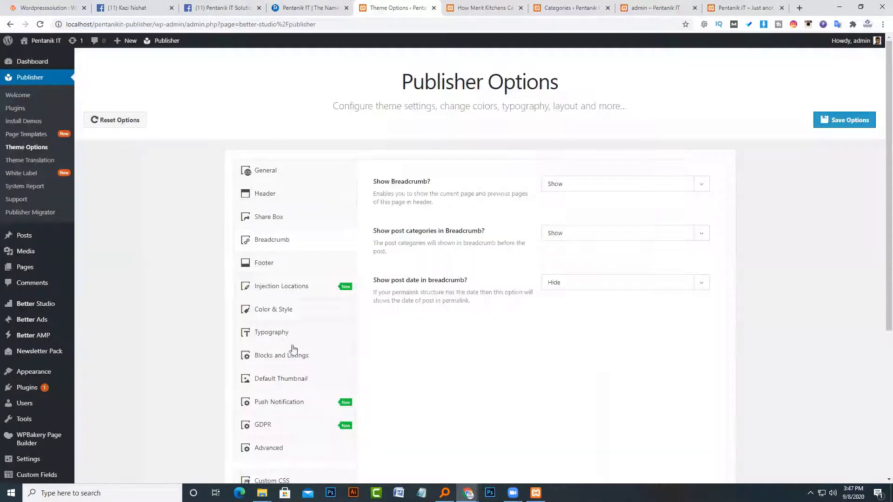
# Open the Footer settings and compare the copyright texts with the footer on the post
pyautogui.click(289, 262)
pyautogui.click(460, 6)
pyautogui.scroll(-20, 444, 251)
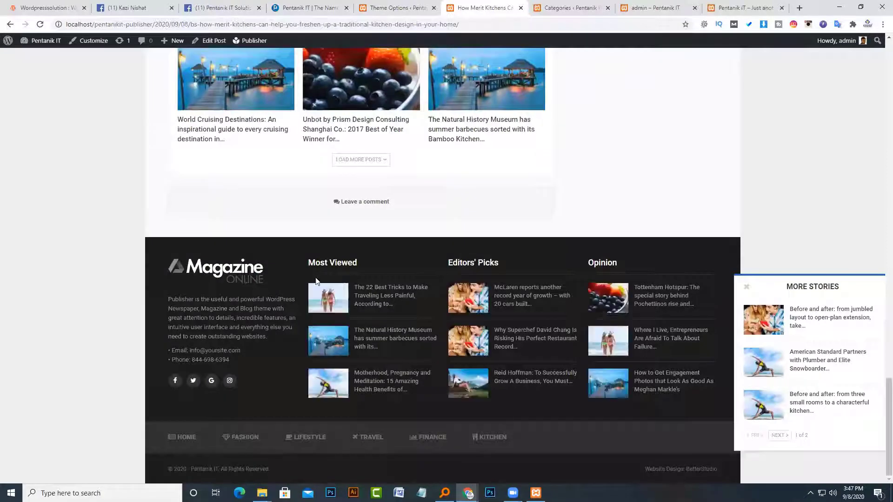
pyautogui.click(389, 6)
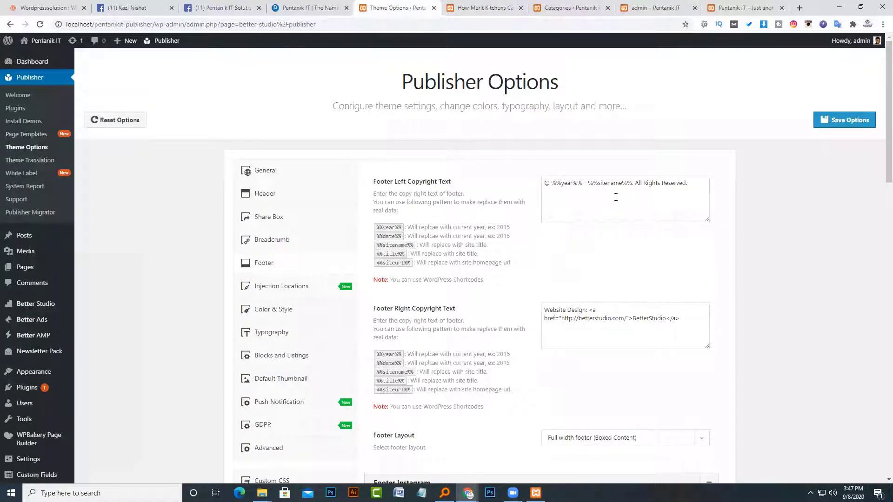
pyautogui.click(465, 7)
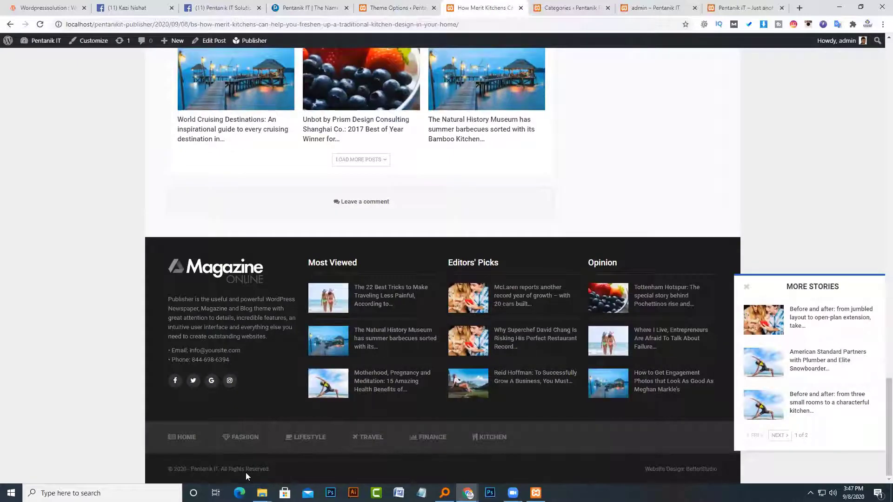
# Change the Footer Left Copyright Text to "Copyright © Reserved. %%year%% - %%sitename%%. All Rights Reserved."
pyautogui.click(400, 7)
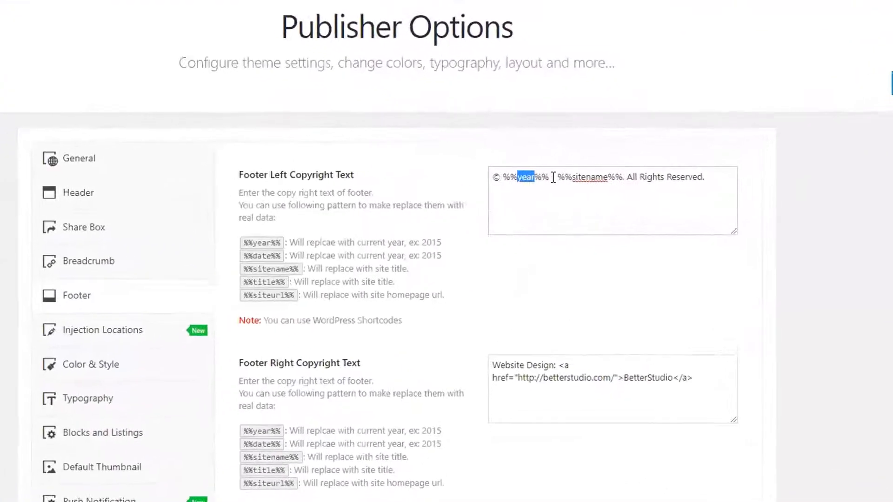
pyautogui.moveTo(582, 183); pyautogui.dragTo(503, 174)
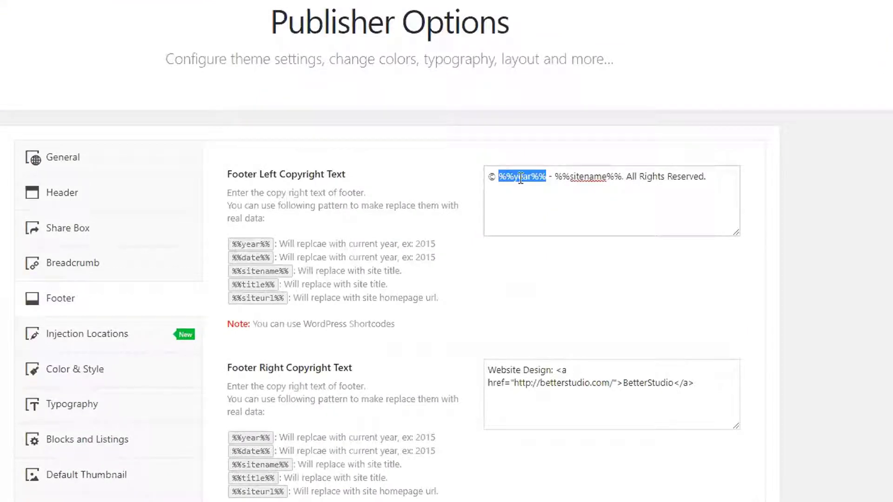
pyautogui.click(736, 191)
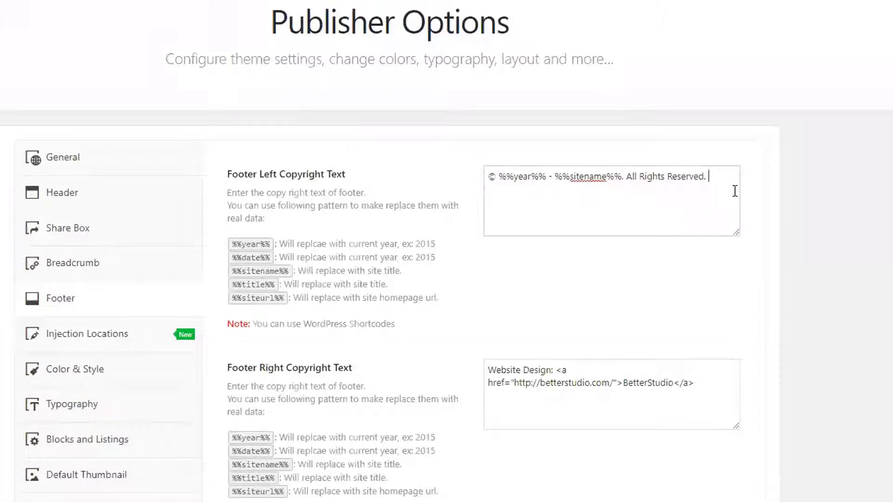
pyautogui.click(489, 179)
pyautogui.write('Copyright')
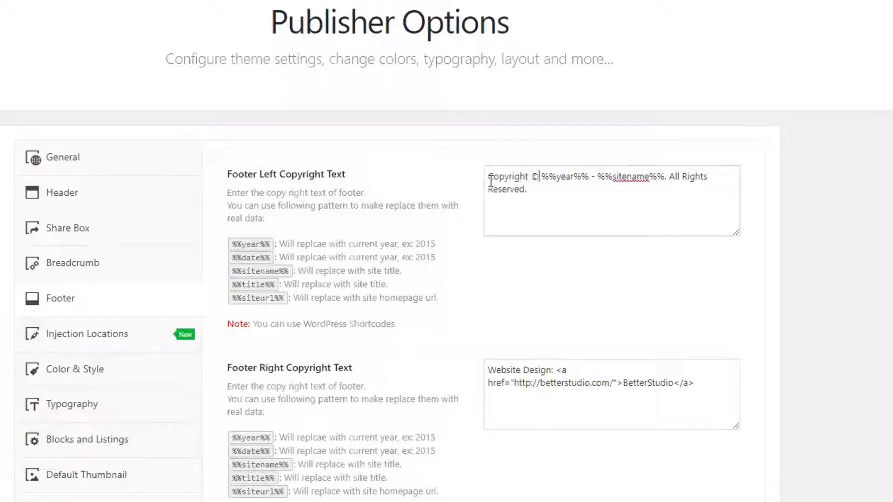
pyautogui.press('Right')
pyautogui.write('Reserved')
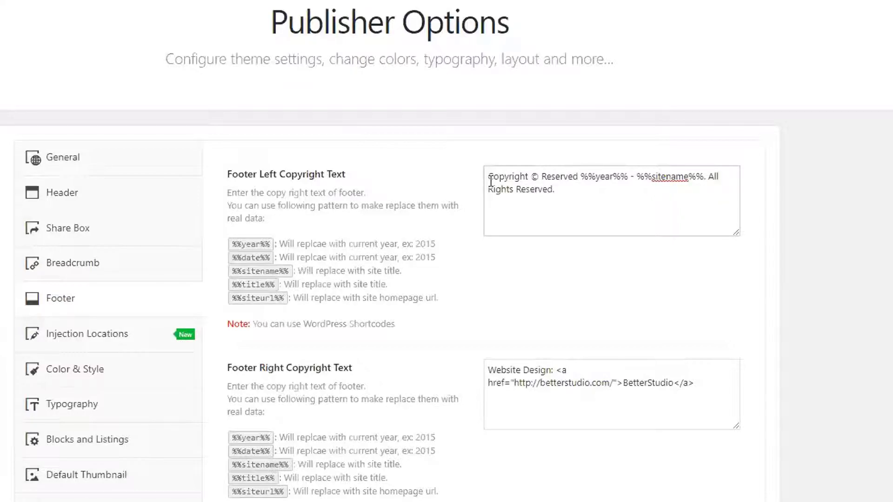
pyautogui.write('.')
# Save the footer options and reload the post to check its copyright line
pyautogui.click(853, 122)
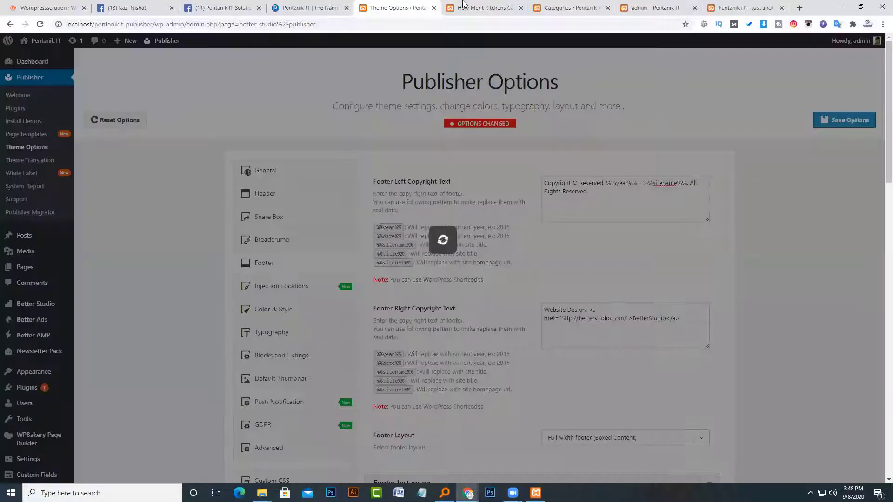
pyautogui.click(484, 8)
pyautogui.click(40, 24)
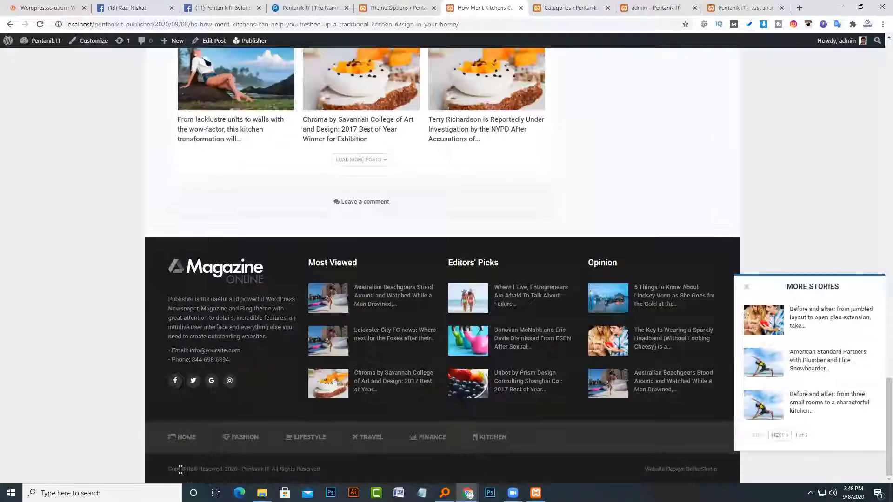
# Replace "Website Design" in the Footer Right Copyright Text with "Powered By:"
pyautogui.click(398, 8)
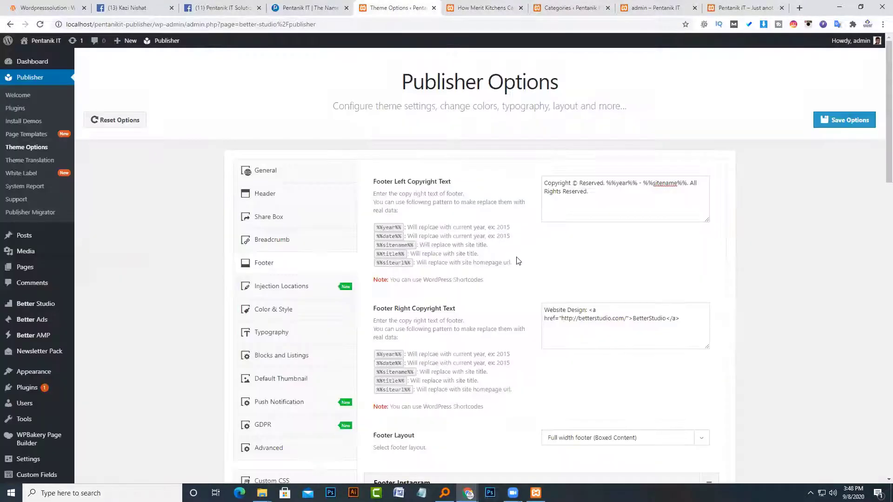
pyautogui.scroll(-2, 503, 278)
pyautogui.click(462, 4)
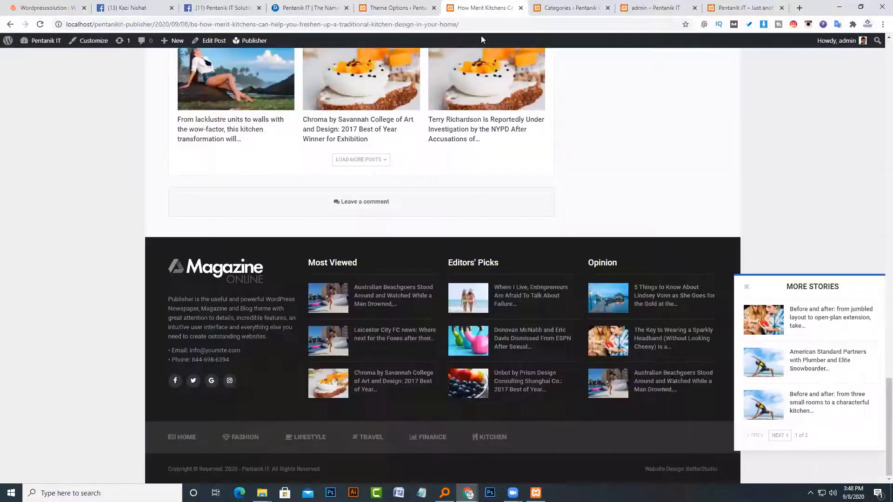
pyautogui.click(421, 7)
pyautogui.moveTo(586, 214); pyautogui.dragTo(526, 217)
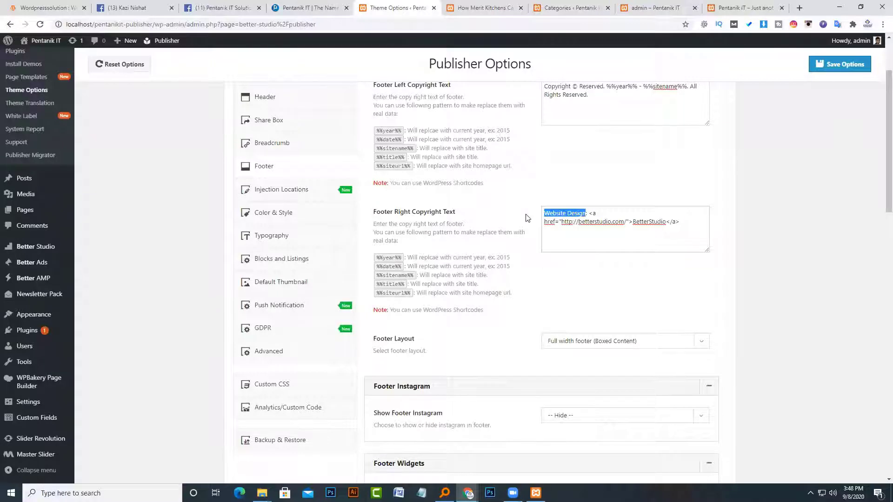
pyautogui.write('WordPress Solutio')
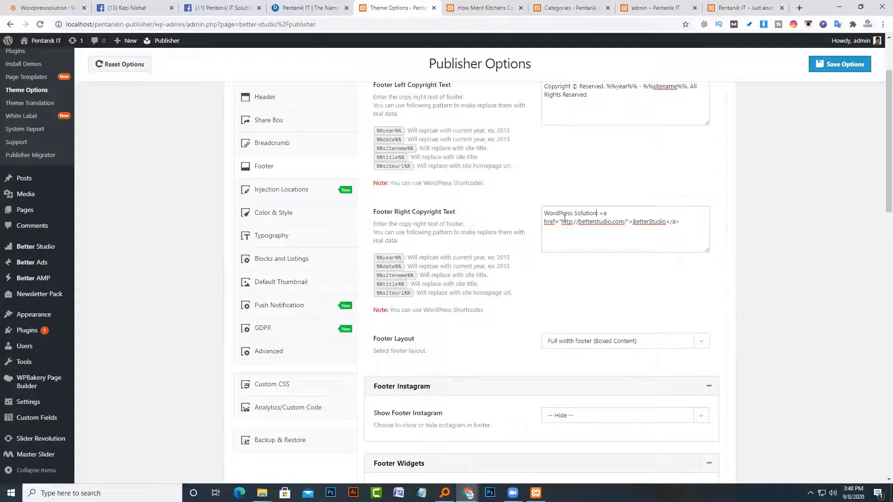
pyautogui.moveTo(596, 213); pyautogui.dragTo(505, 218)
pyautogui.hotkey('ctrl', 'c')
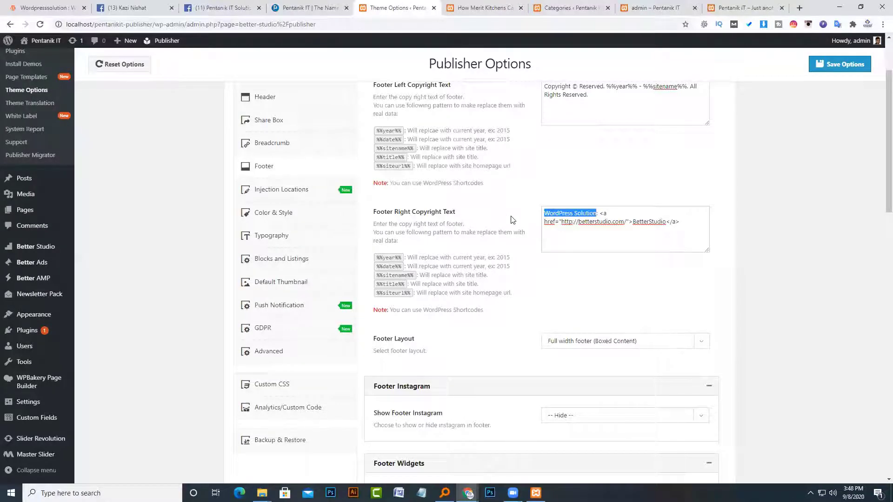
pyautogui.press('BackSpace')
pyautogui.write('Powere')
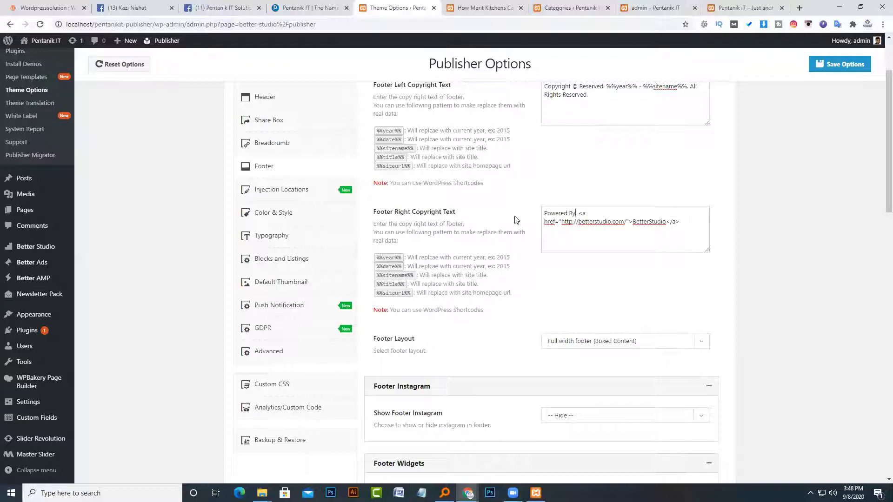
pyautogui.write('d By:')
pyautogui.doubleClick(645, 221)
pyautogui.hotkey('ctrl', 'v')
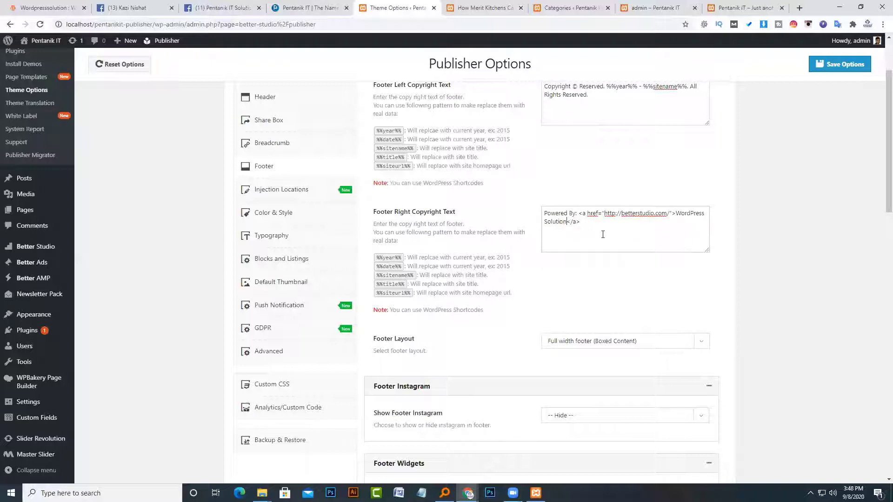
pyautogui.doubleClick(633, 214)
pyautogui.write('ordpresssolution')
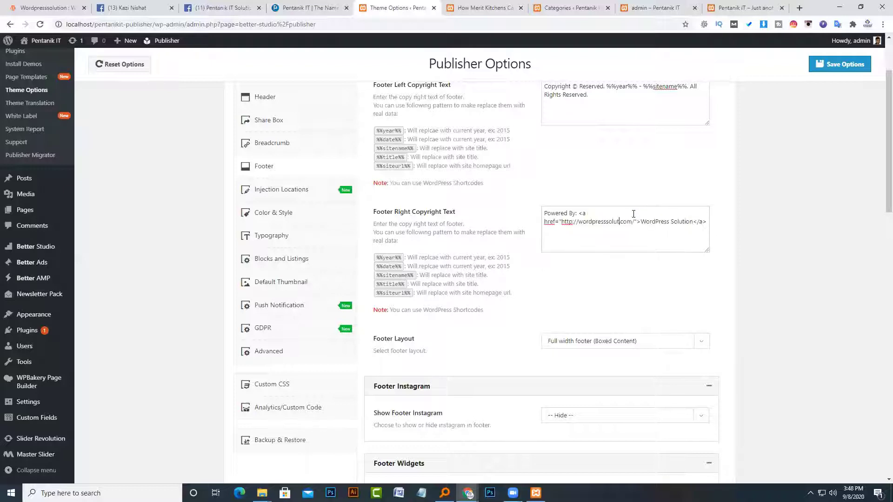
# Save the options and reload the post to check the credit link in its footer
pyautogui.click(828, 65)
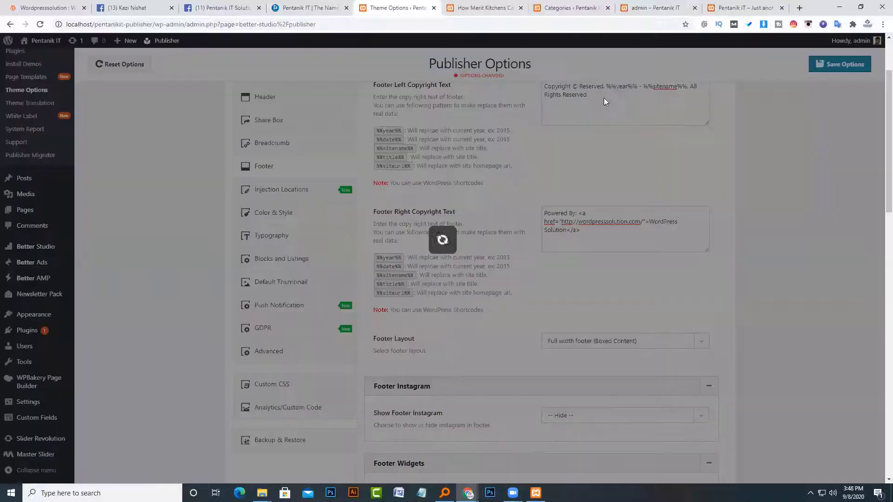
pyautogui.click(465, 8)
pyautogui.click(40, 24)
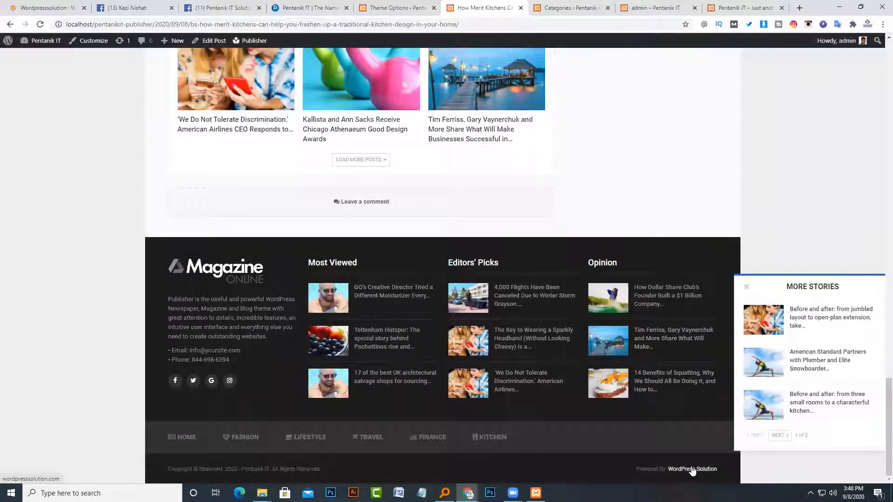
# Set Show Footer Widgets to Hide and save the options
pyautogui.click(416, 5)
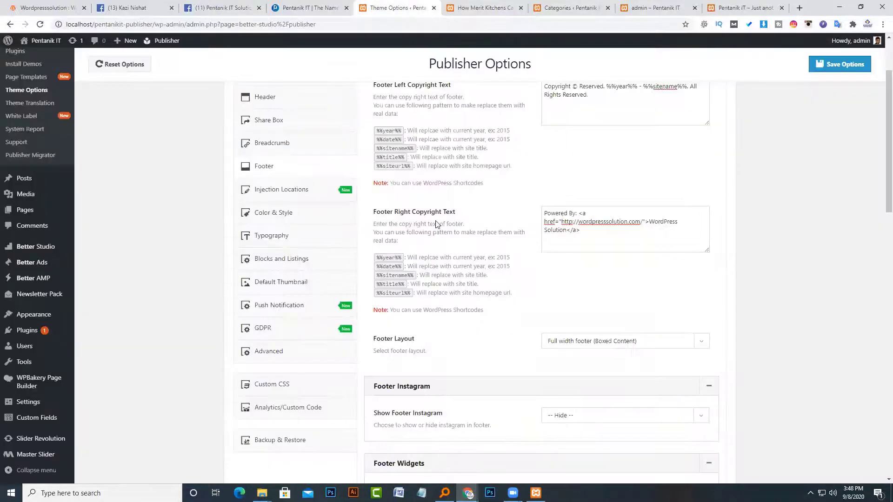
pyautogui.scroll(-6, 446, 195)
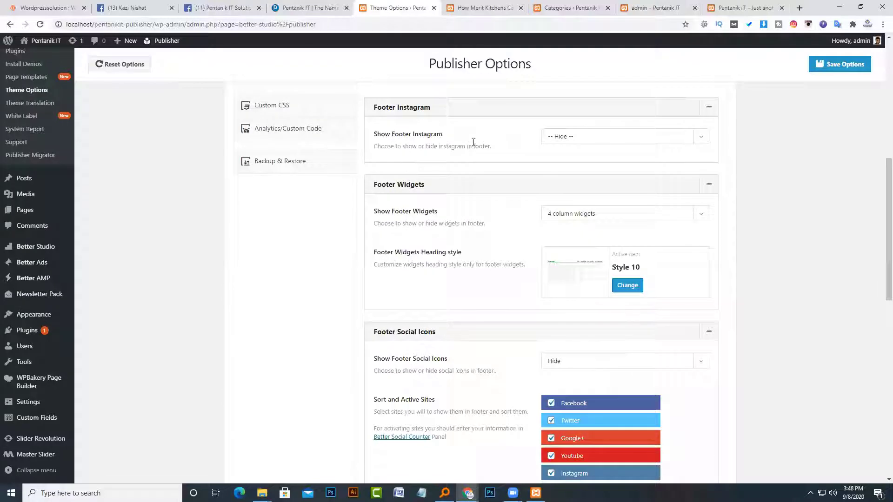
pyautogui.scroll(-2, 446, 223)
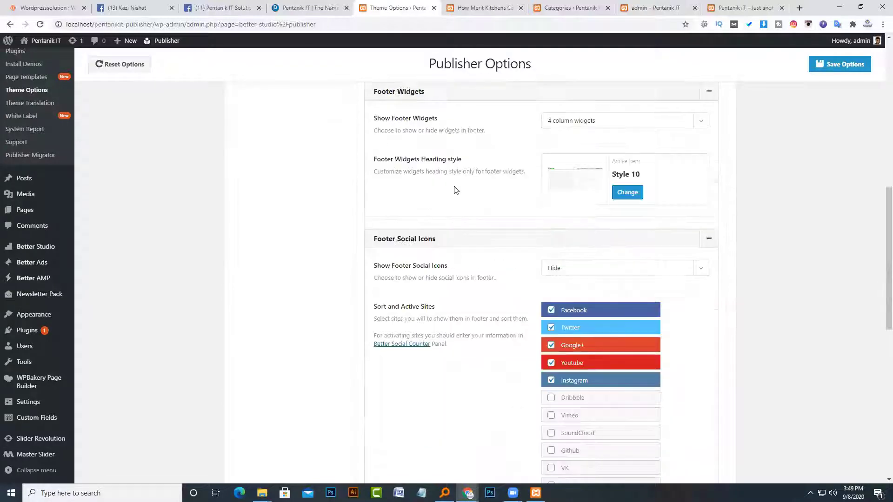
pyautogui.click(484, 7)
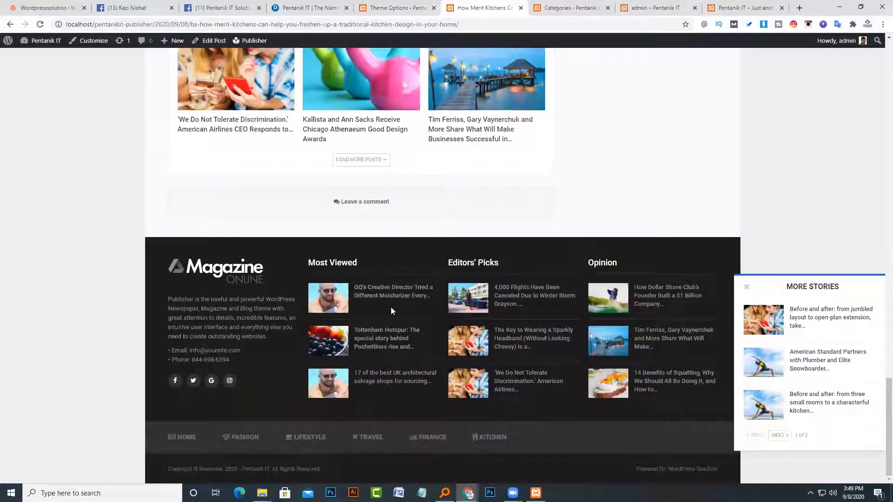
pyautogui.click(412, 5)
pyautogui.click(600, 129)
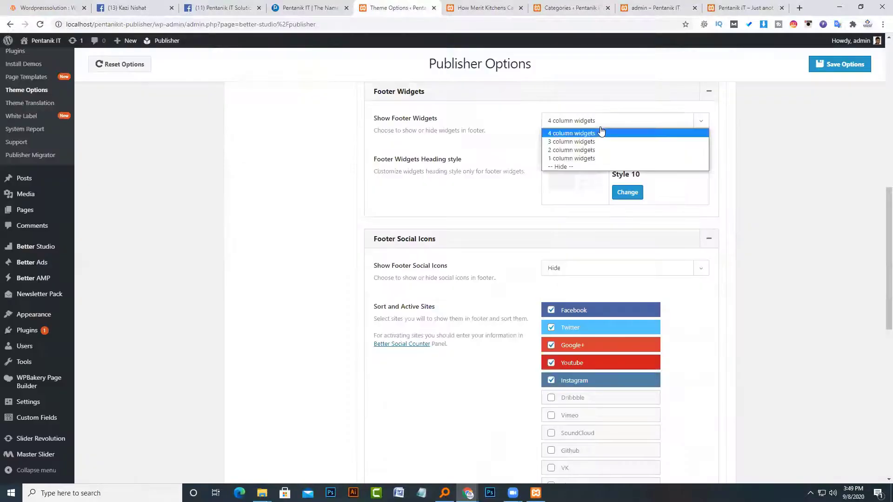
pyautogui.click(579, 164)
pyautogui.hotkey('ctrl', 's')
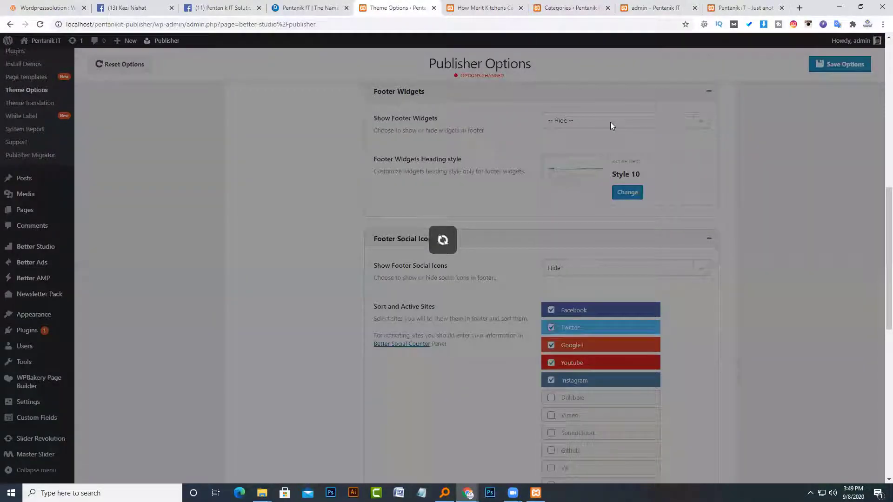
# Reload the post and check its footer with the widgets hidden
pyautogui.click(483, 7)
pyautogui.click(40, 24)
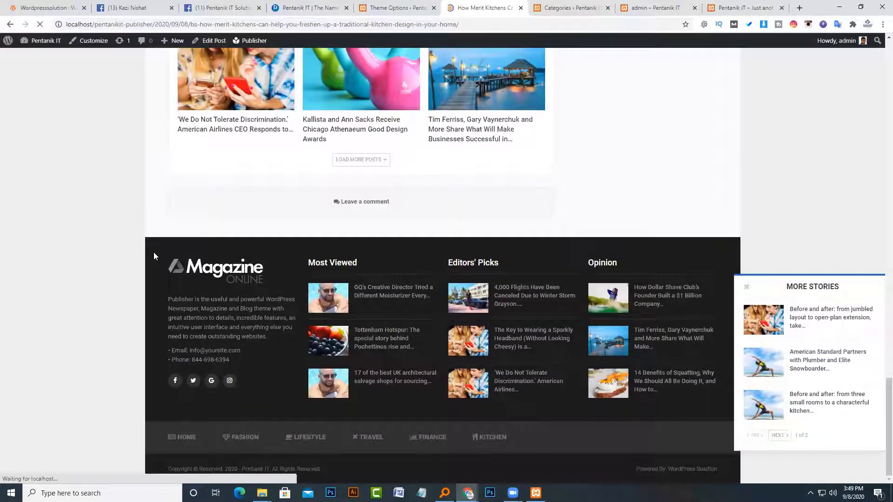
pyautogui.scroll(-15, 195, 300)
pyautogui.scroll(-9, 195, 300)
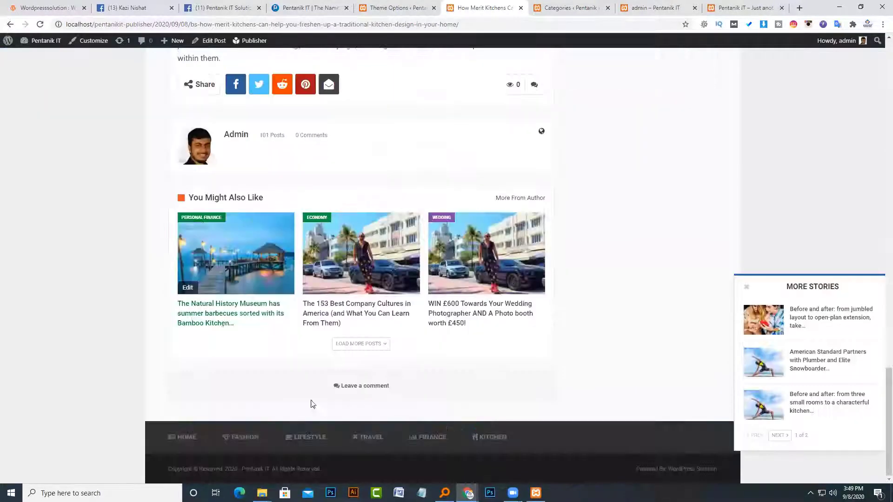
# Set Show Footer Social Icons to Show
pyautogui.click(437, 5)
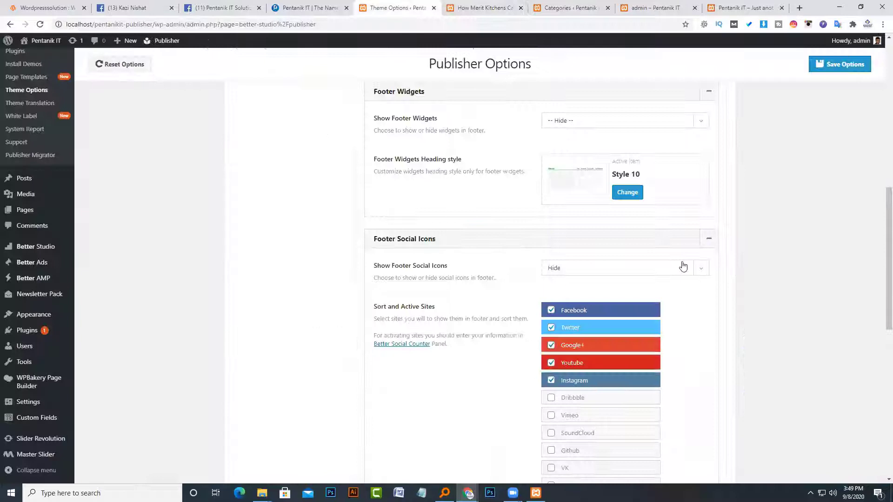
pyautogui.click(613, 268)
pyautogui.click(594, 285)
pyautogui.click(847, 66)
pyautogui.click(597, 269)
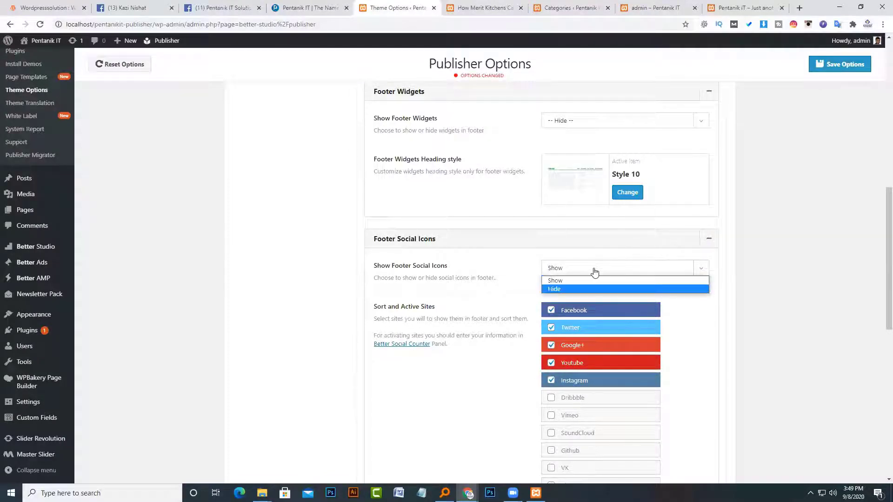
pyautogui.click(592, 277)
pyautogui.scroll(-3, 592, 271)
pyautogui.scroll(1, 576, 247)
pyautogui.click(564, 176)
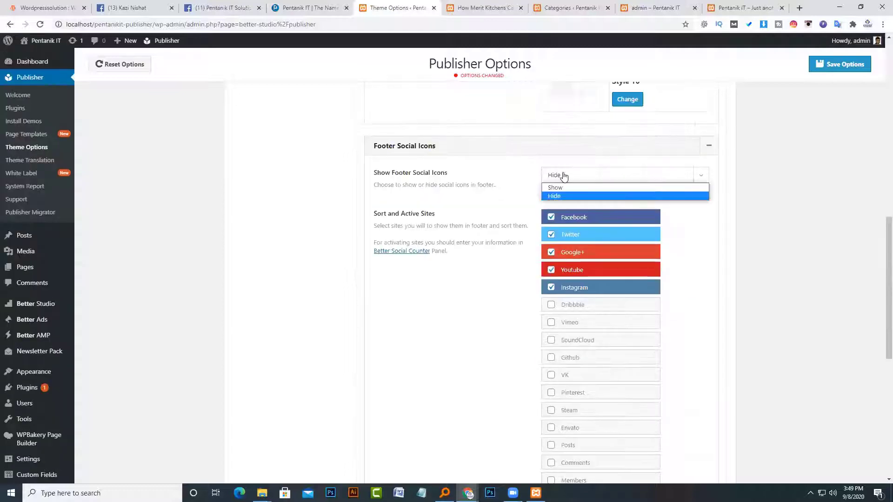
pyautogui.click(564, 191)
# Set Show Footer Widgets back to 4 column widgets and save the options
pyautogui.scroll(6, 564, 198)
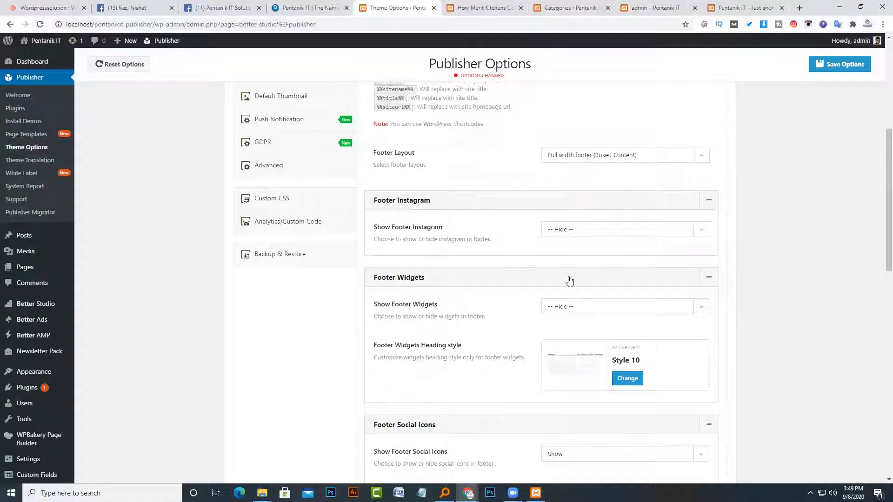
pyautogui.click(567, 306)
pyautogui.click(573, 319)
pyautogui.click(839, 64)
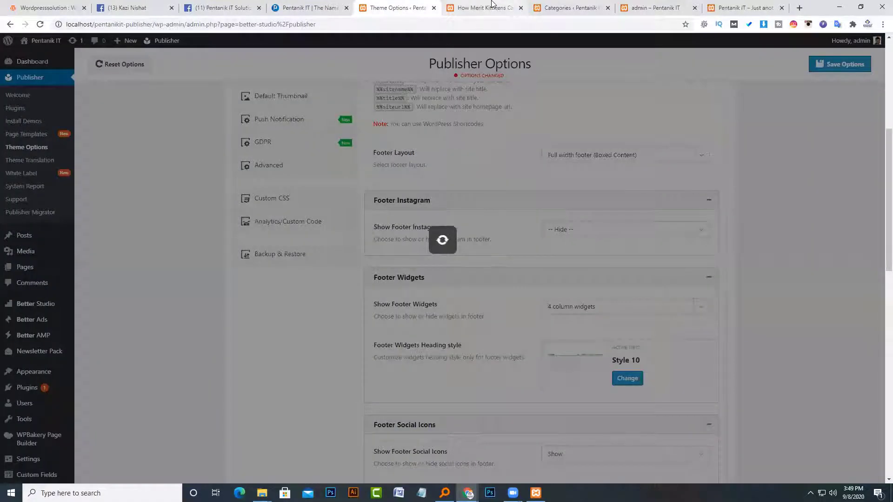
# Reload the post and check the social icons and widgets in its footer
pyautogui.click(486, 8)
pyautogui.press('F5')
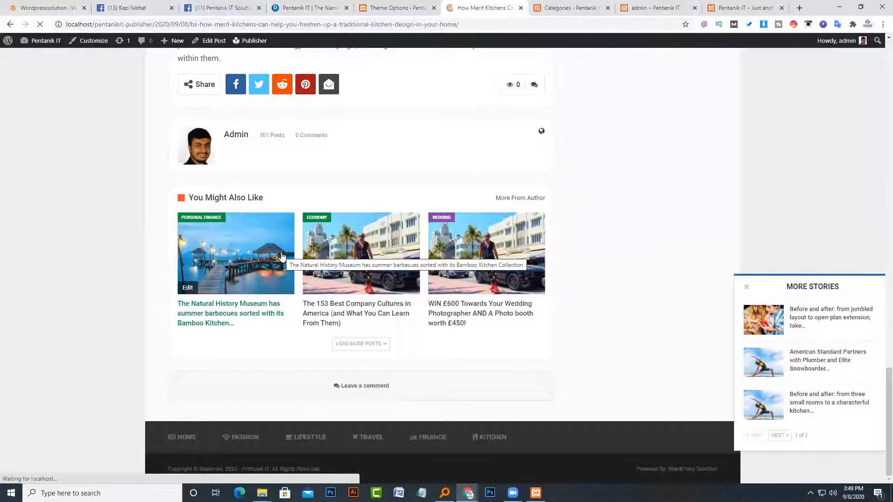
pyautogui.scroll(-5, 349, 300)
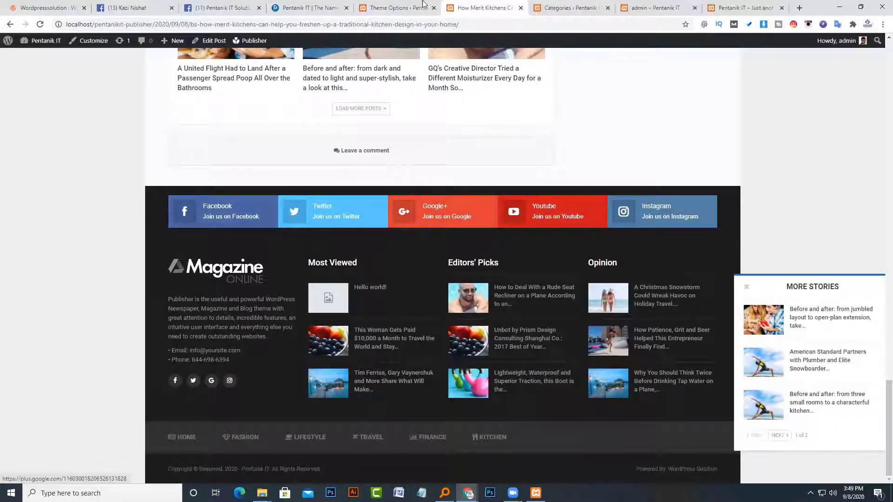
# Review the Footer Social Icons settings, including Sort and Active Sites, against the social buttons in the post's footer
pyautogui.hotkey('ctrl', 'shift', 'Tab')
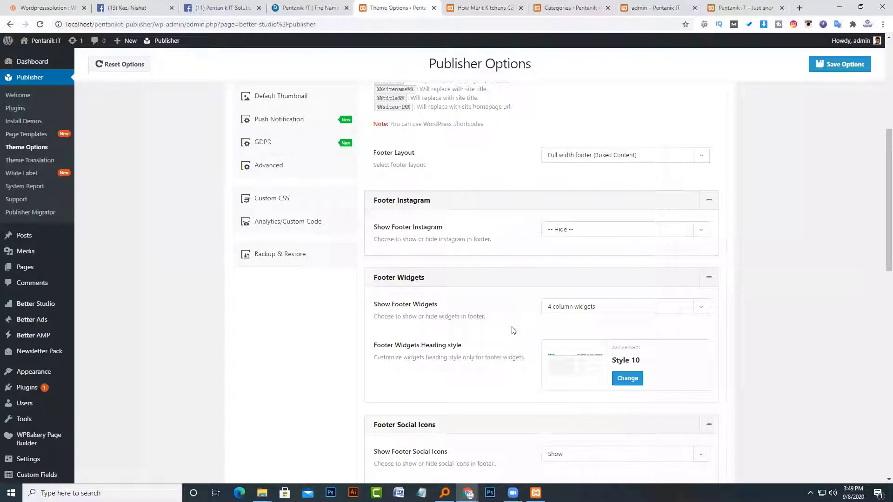
pyautogui.scroll(-1, 514, 330)
pyautogui.scroll(1, 432, 302)
pyautogui.scroll(-4, 437, 317)
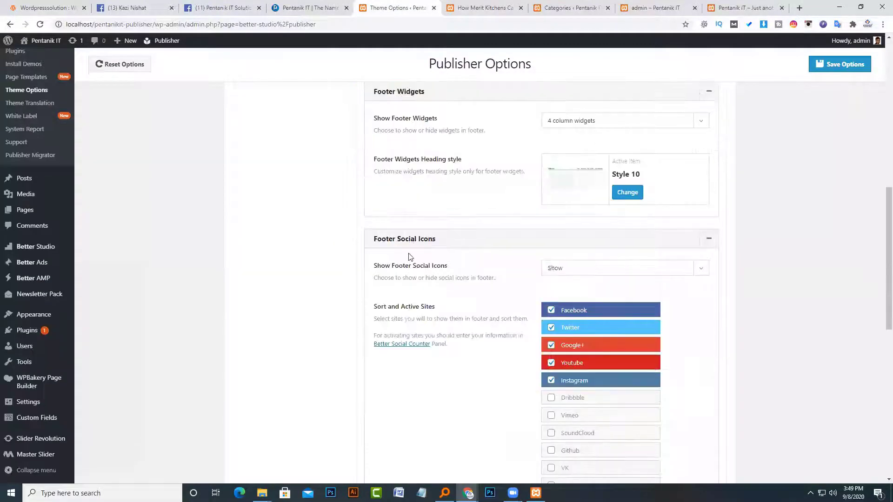
pyautogui.hotkey('ctrl', 'Tab')
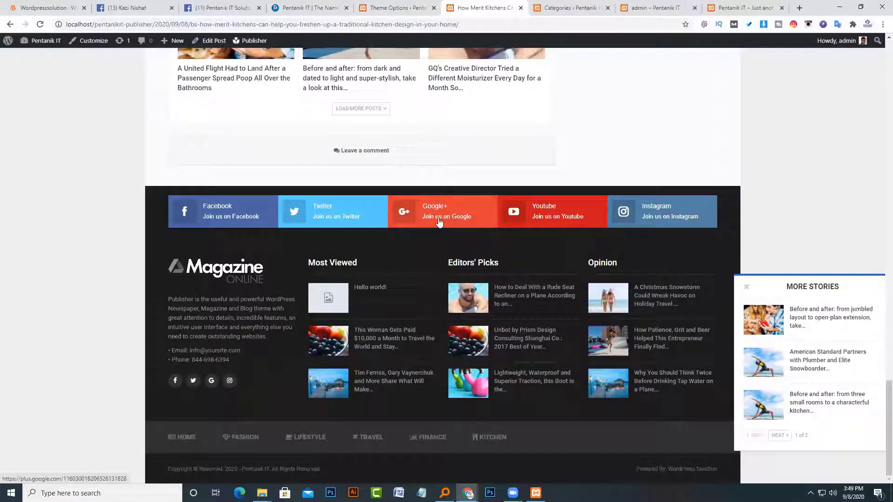
pyautogui.hotkey('ctrl', 'shift', 'Tab')
pyautogui.scroll(-3, 416, 330)
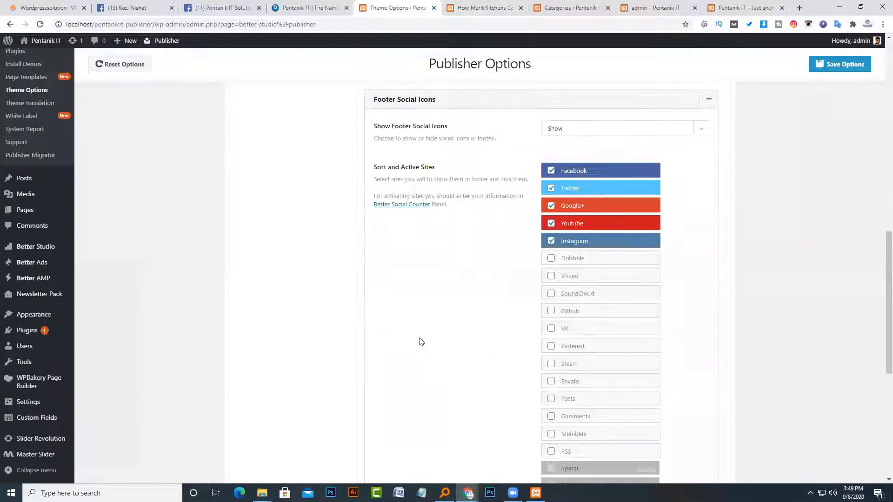
pyautogui.scroll(-3, 417, 352)
pyautogui.scroll(4, 417, 352)
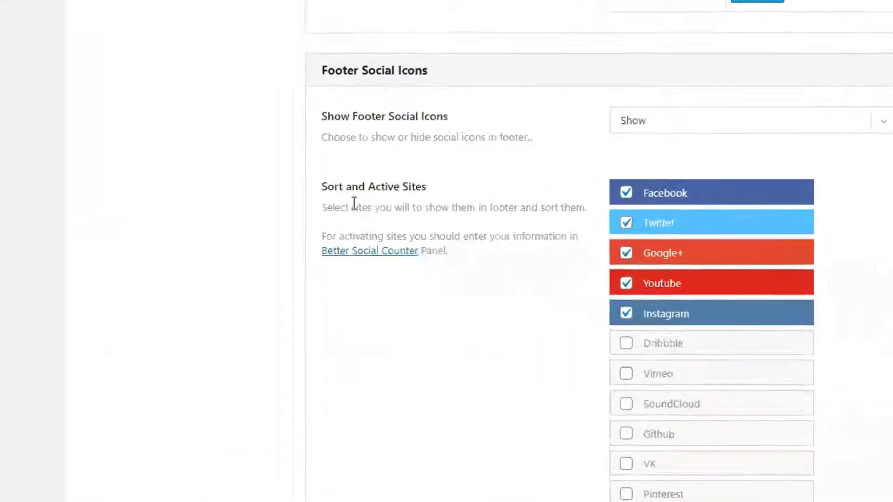
pyautogui.tripleClick(389, 230)
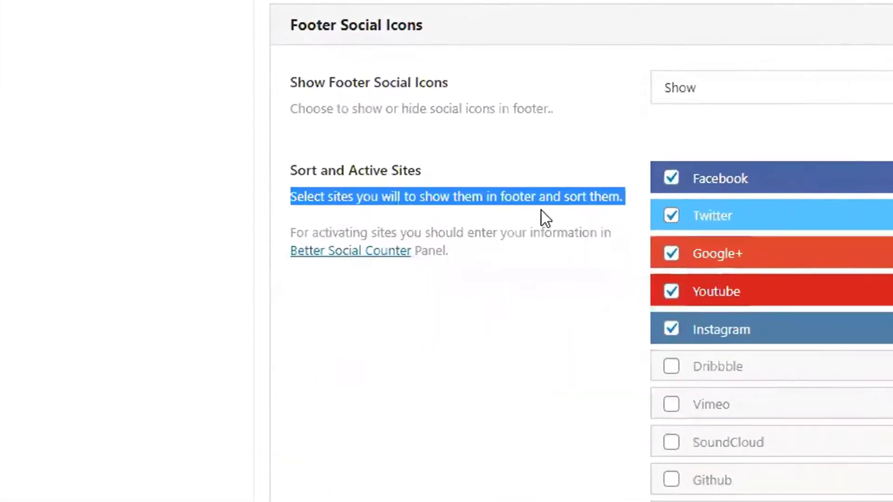
# Open the Better Social Counter settings linked from the footer options and select the Facebook Page ID/Name value
pyautogui.click(343, 259)
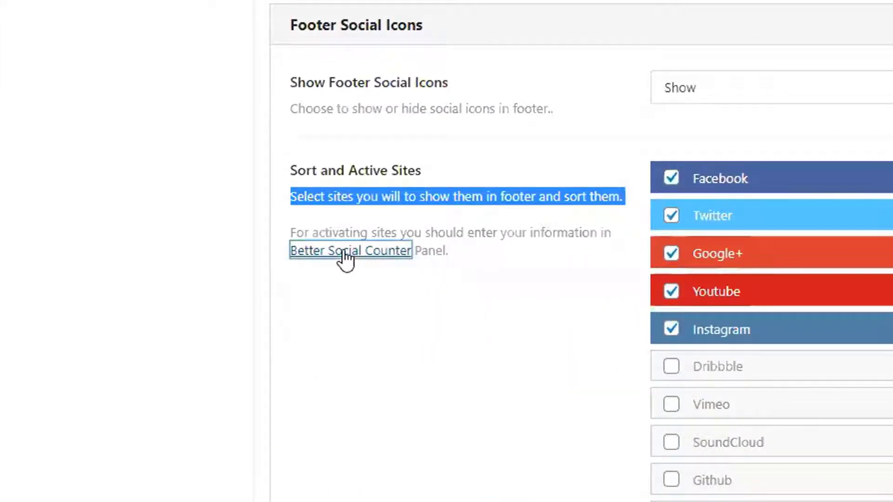
pyautogui.click(357, 257)
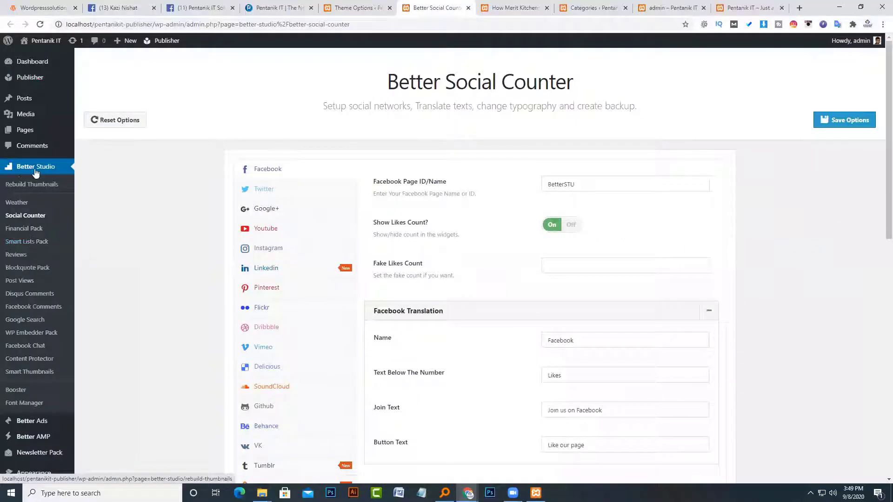
pyautogui.scroll(-4, 506, 299)
pyautogui.scroll(4, 514, 309)
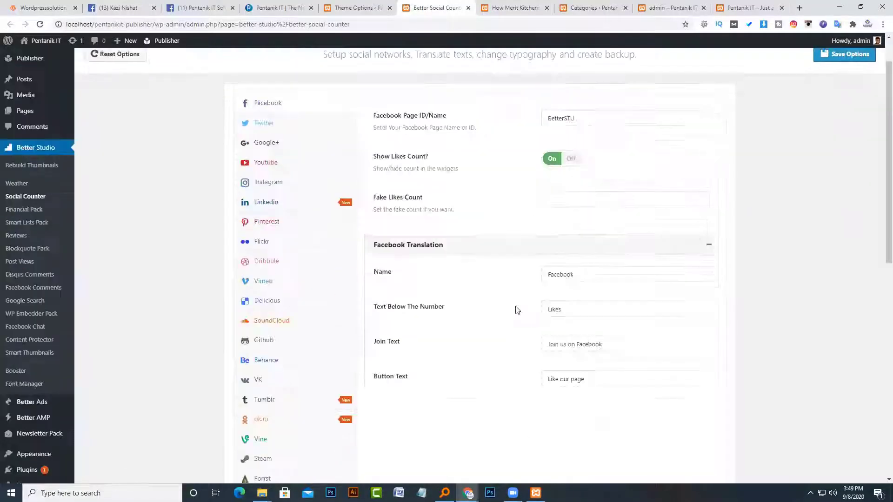
pyautogui.hotkey('ctrl', 'a')
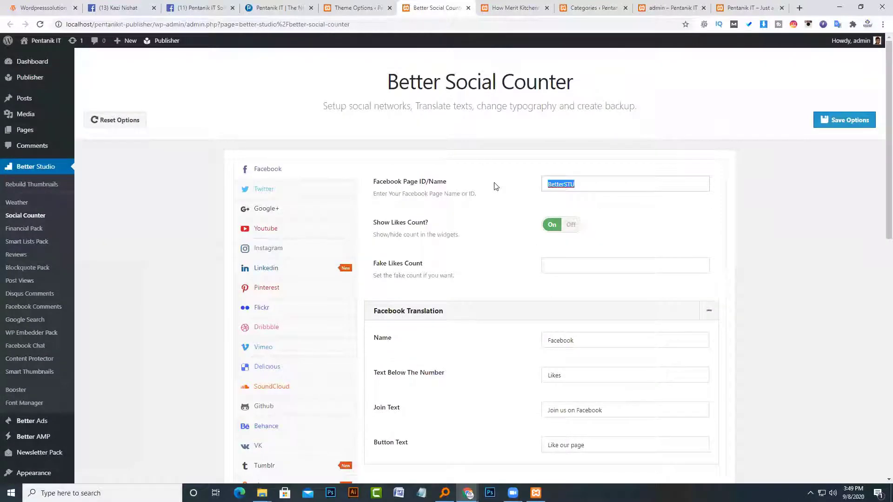
# Set the Facebook Page ID/Name to pentanikit and check the Facebook links in the post's header and footer
pyautogui.write('Pentani')
pyautogui.click(514, 8)
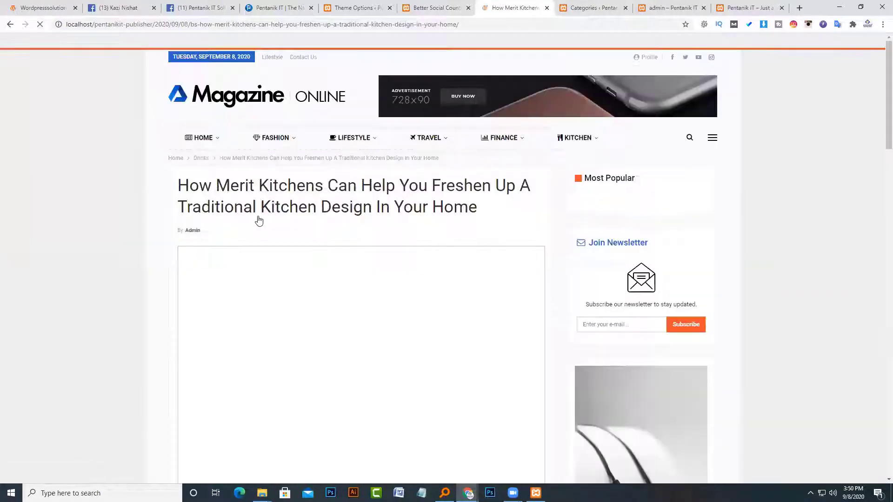
pyautogui.scroll(20, 586, 119)
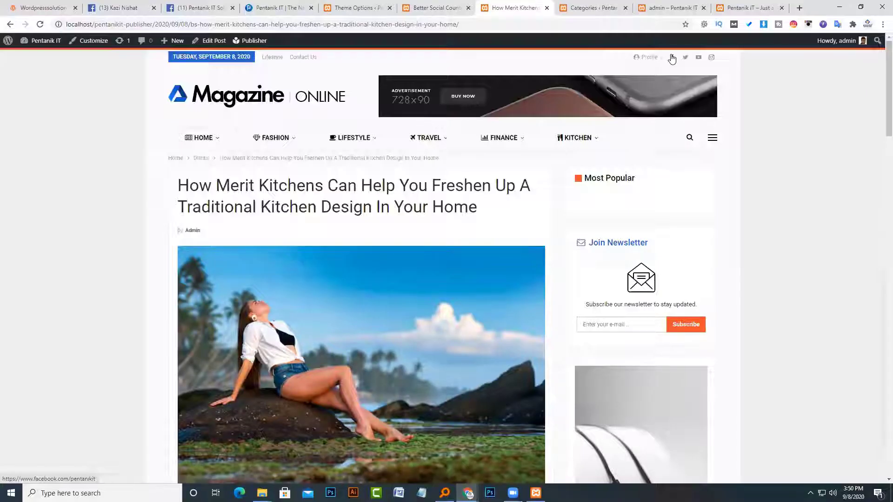
pyautogui.scroll(-10, 516, 274)
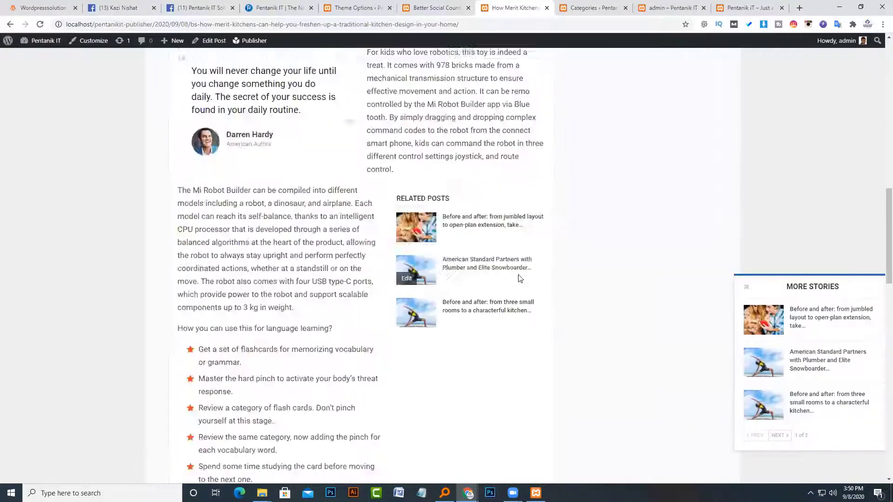
pyautogui.scroll(-6, 513, 286)
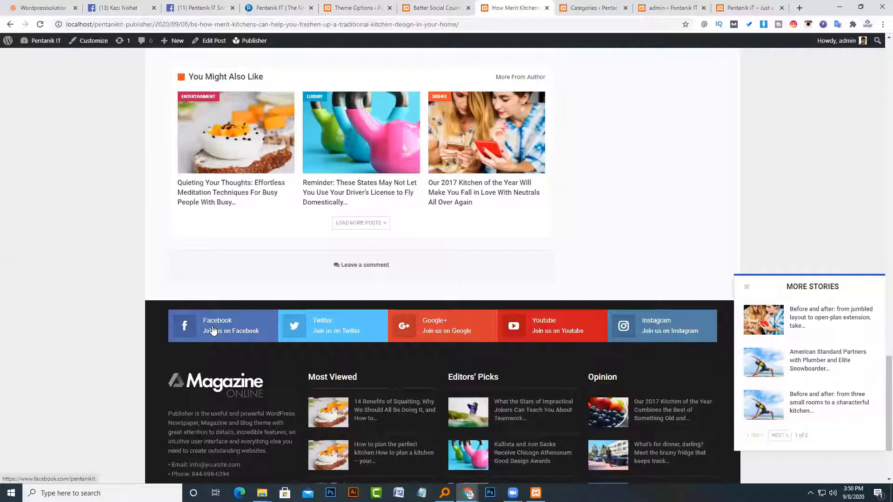
pyautogui.scroll(10, 211, 330)
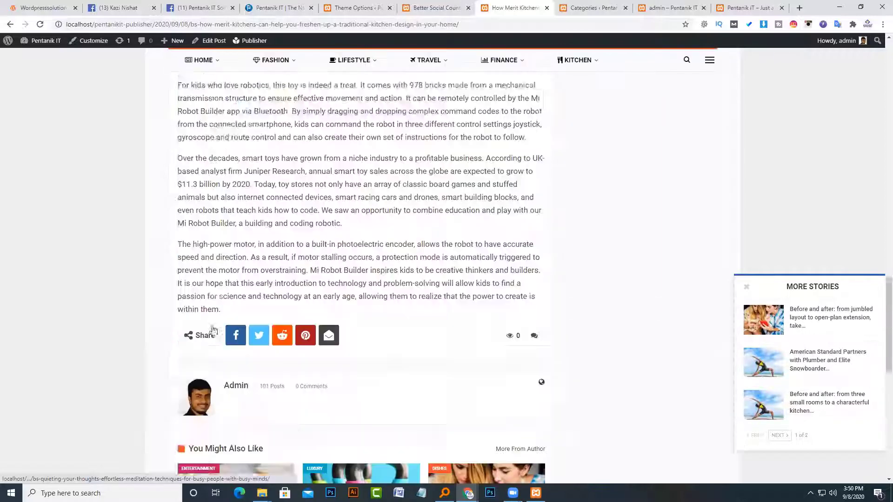
pyautogui.scroll(3, 548, 254)
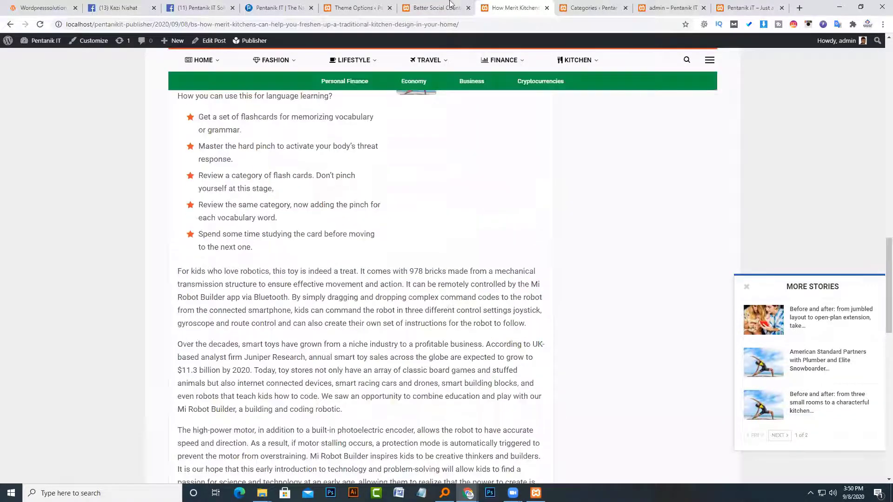
# Review the Facebook counter and translation settings in Better Social Counter, and open the Youtube settings
pyautogui.hotkey('ctrl', 'pageup')
pyautogui.scroll(-3, 515, 268)
pyautogui.scroll(3, 517, 270)
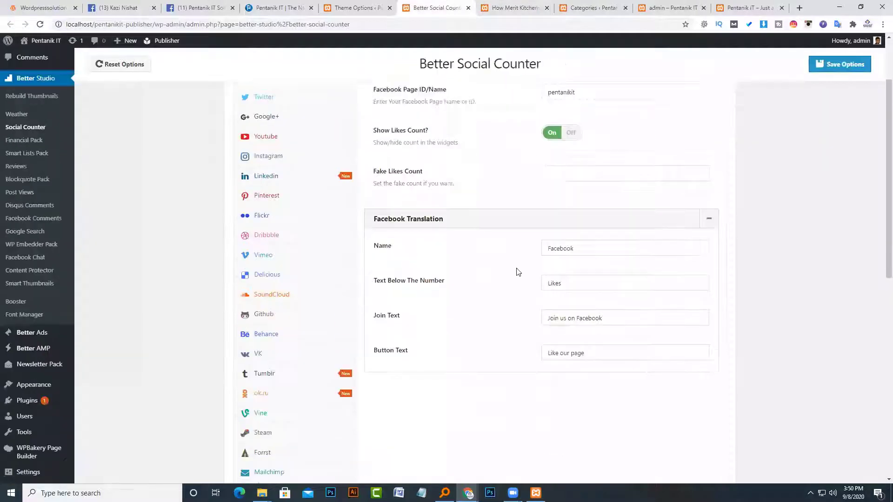
pyautogui.scroll(-3, 509, 254)
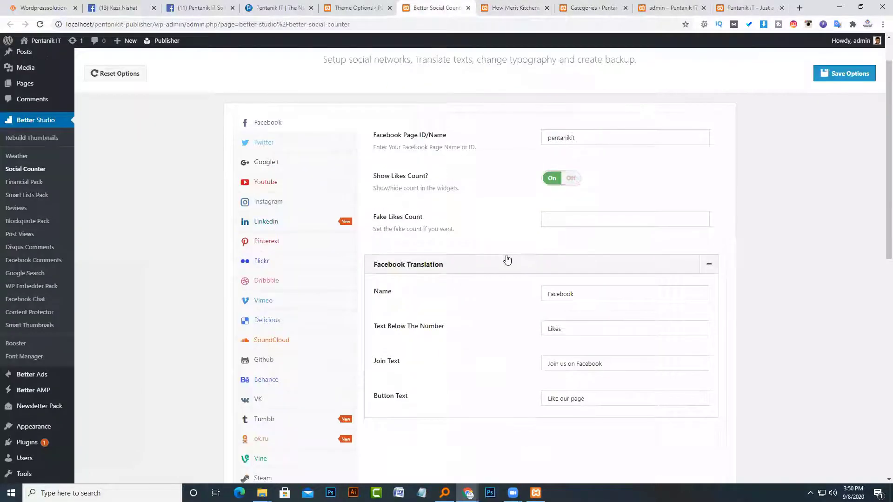
pyautogui.scroll(3, 374, 229)
pyautogui.click(255, 237)
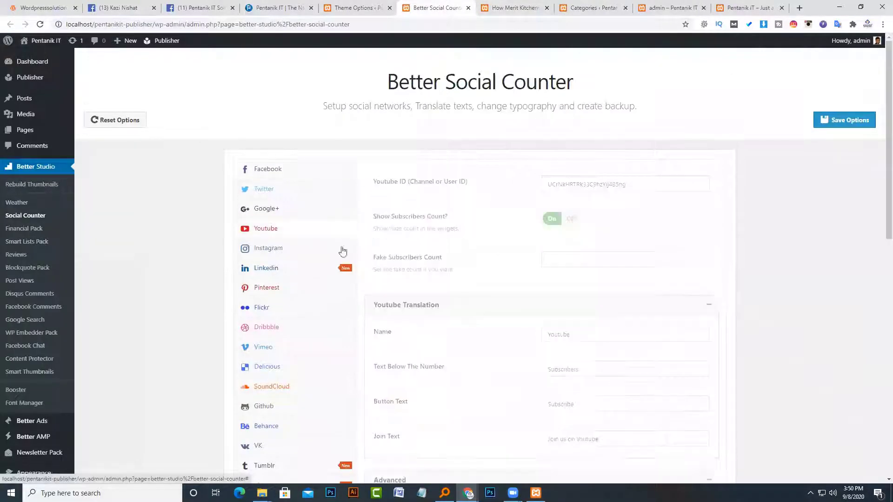
# Open YouTube in a new browser tab and search for "pentanik it"
pyautogui.click(799, 7)
pyautogui.write('youtube')
pyautogui.press('Return')
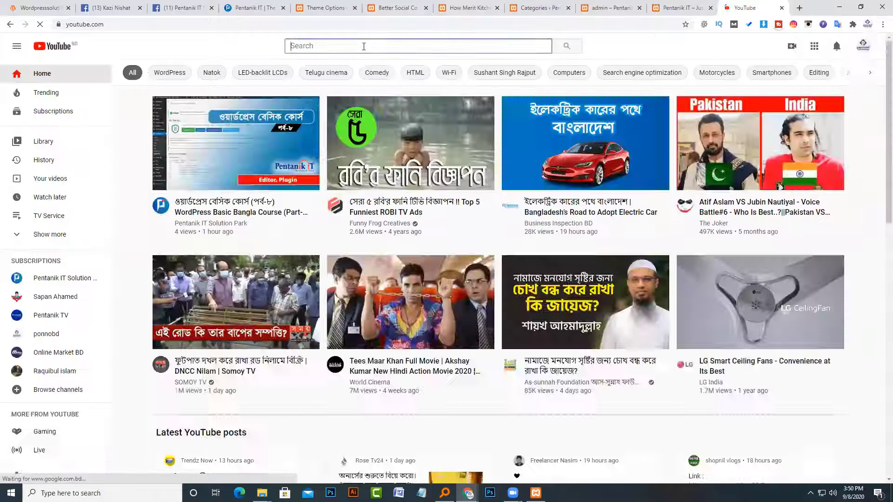
pyautogui.click(363, 47)
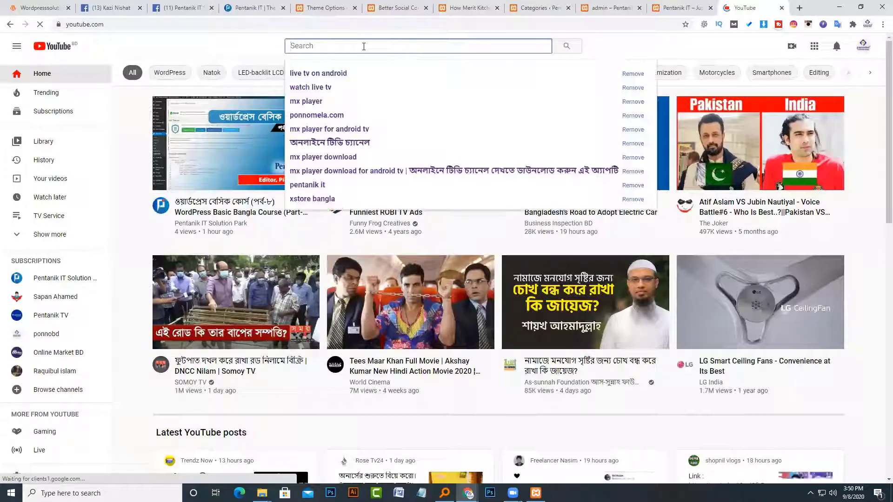
pyautogui.write('p')
pyautogui.press('BackSpace')
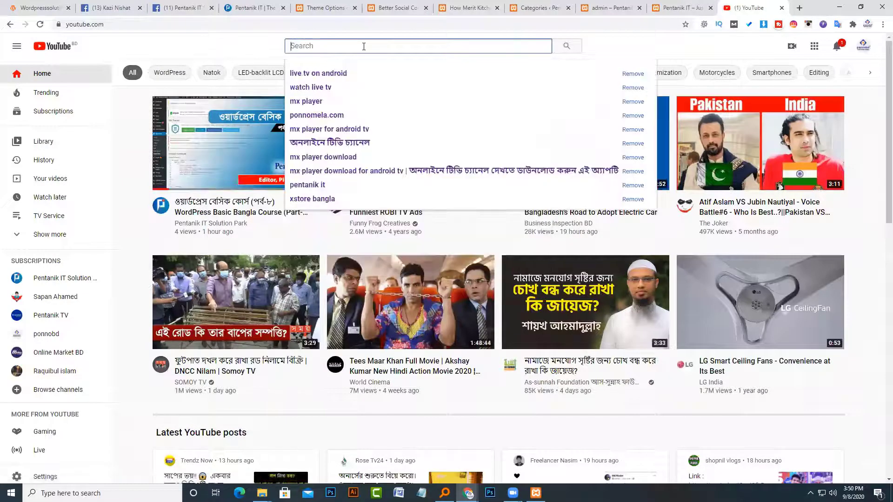
pyautogui.write('pen')
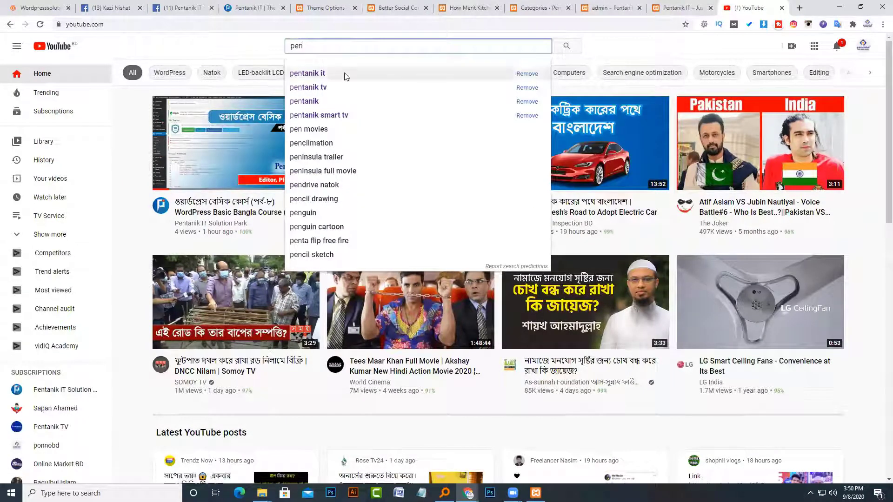
pyautogui.click(345, 75)
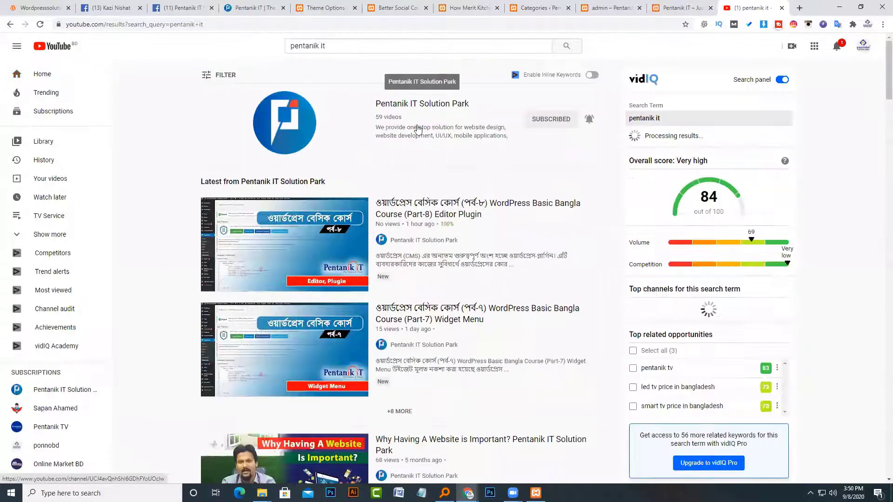
# Open the Pentanik IT Solution Park channel and copy its channel ID from the page address
pyautogui.click(410, 106)
pyautogui.doubleClick(172, 24)
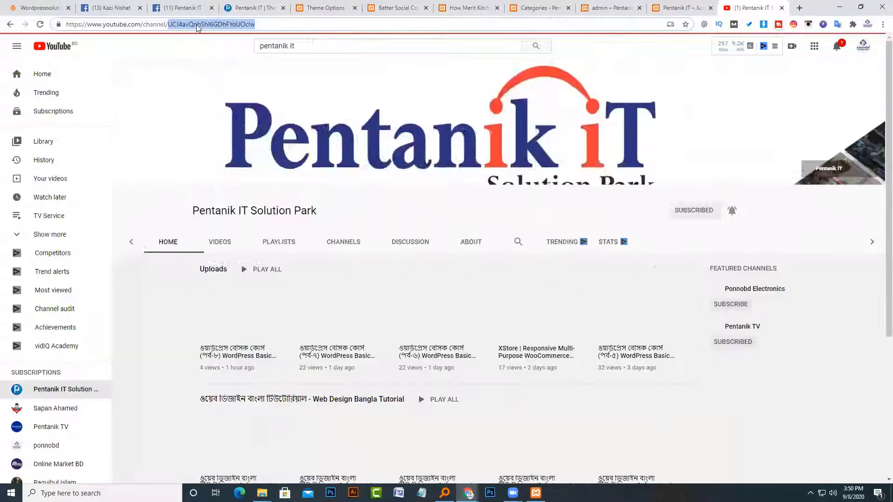
pyautogui.rightClick(196, 24)
pyautogui.click(228, 86)
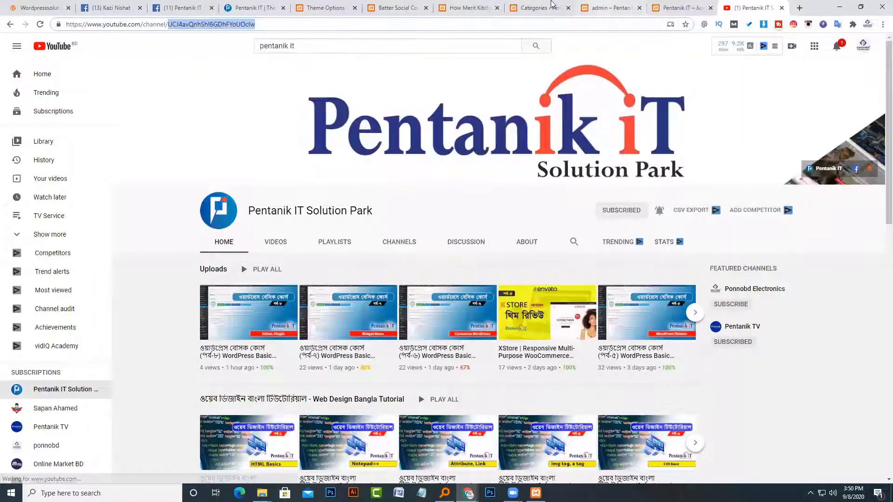
# Replace the Youtube ID in Better Social Counter with the copied channel ID and save the options
pyautogui.click(541, 8)
pyautogui.click(398, 8)
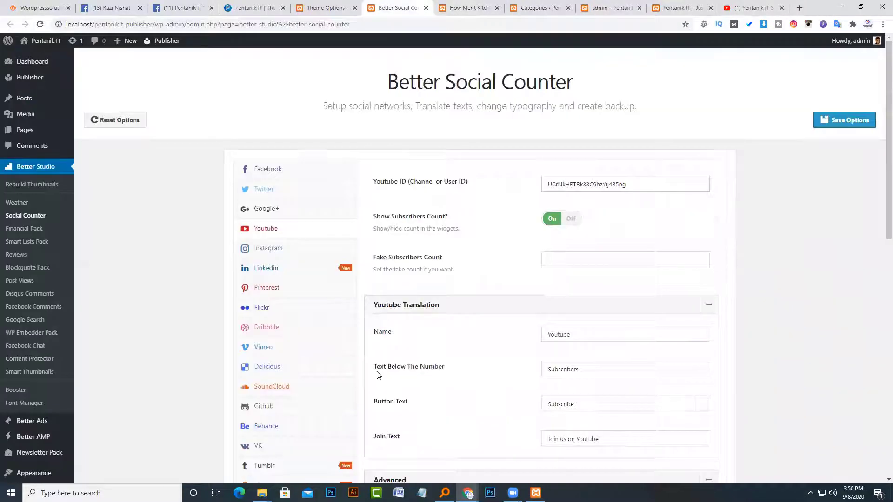
pyautogui.doubleClick(587, 155)
pyautogui.press('BackSpace')
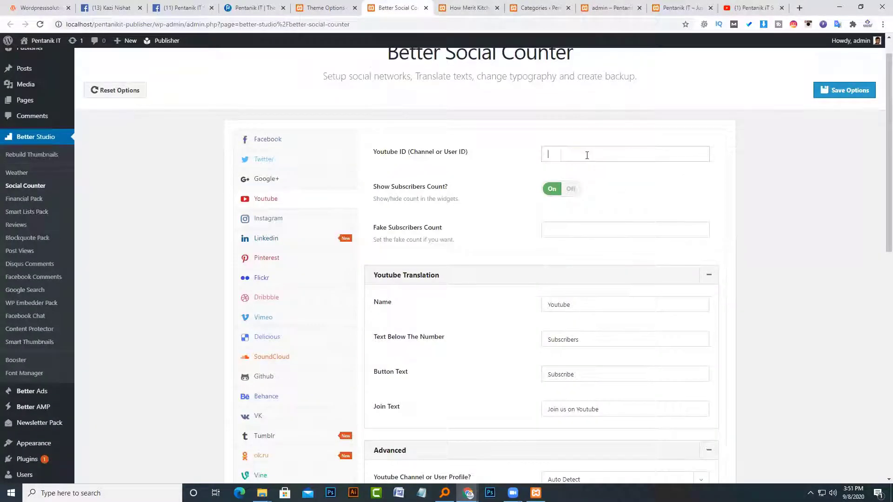
pyautogui.rightClick(587, 159)
pyautogui.click(608, 229)
pyautogui.click(852, 91)
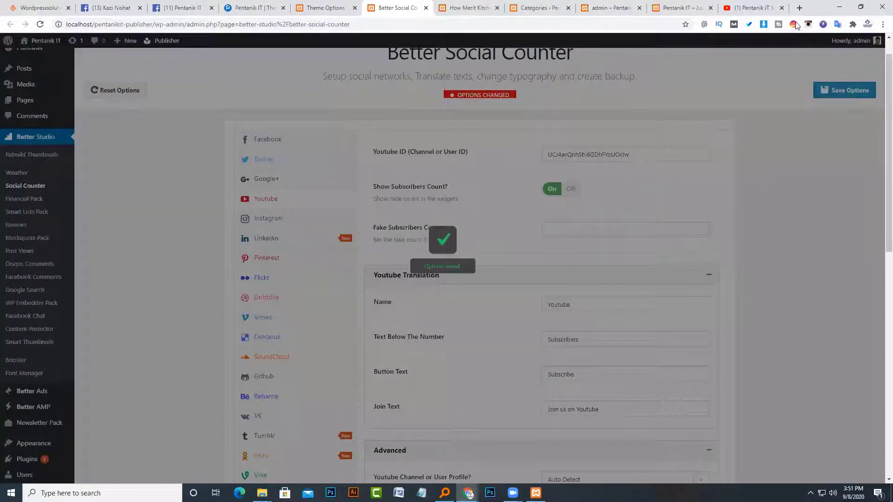
# Close the YouTube channel page, reload the site and test the YouTube icon in its header
pyautogui.click(781, 8)
pyautogui.click(495, 5)
pyautogui.scroll(10, 178, 115)
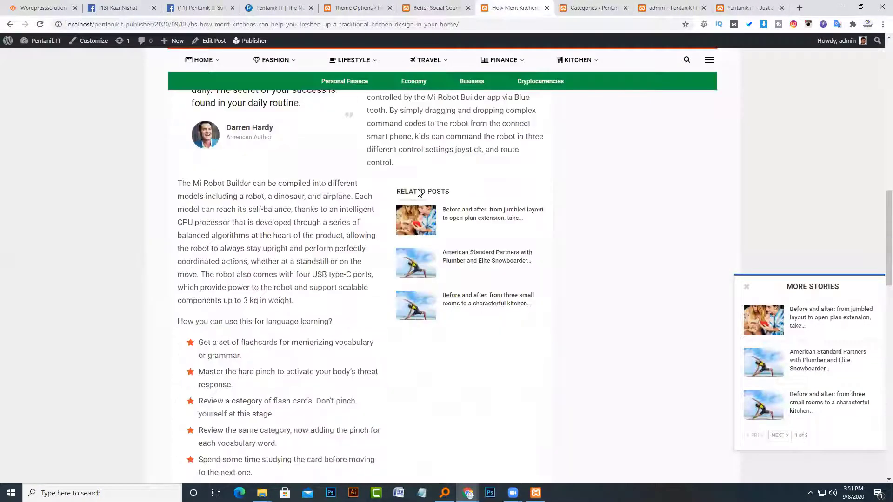
pyautogui.press('F5')
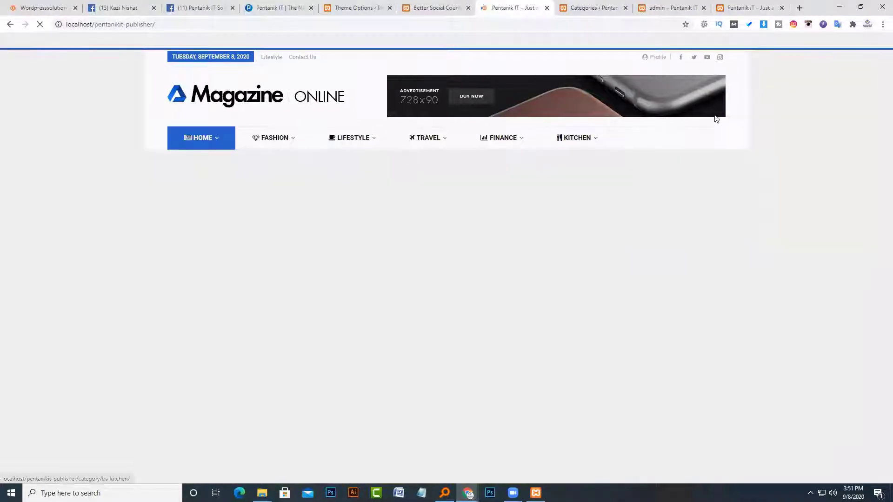
pyautogui.click(706, 60)
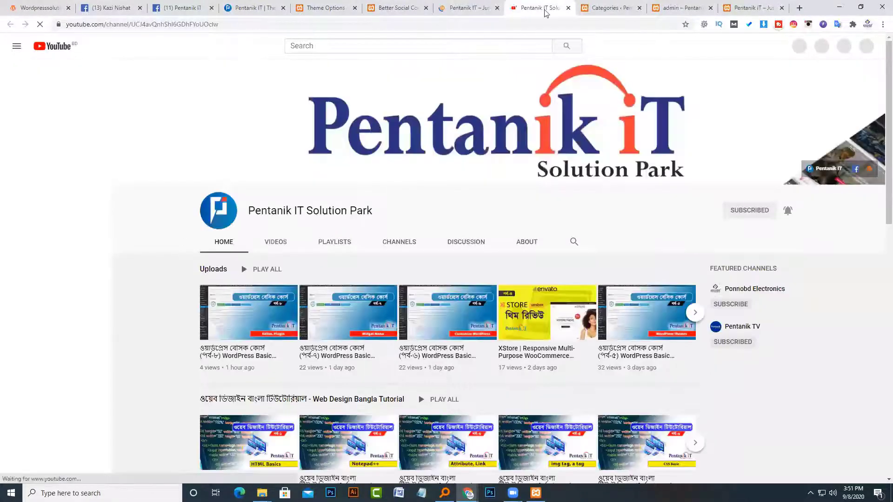
pyautogui.click(567, 8)
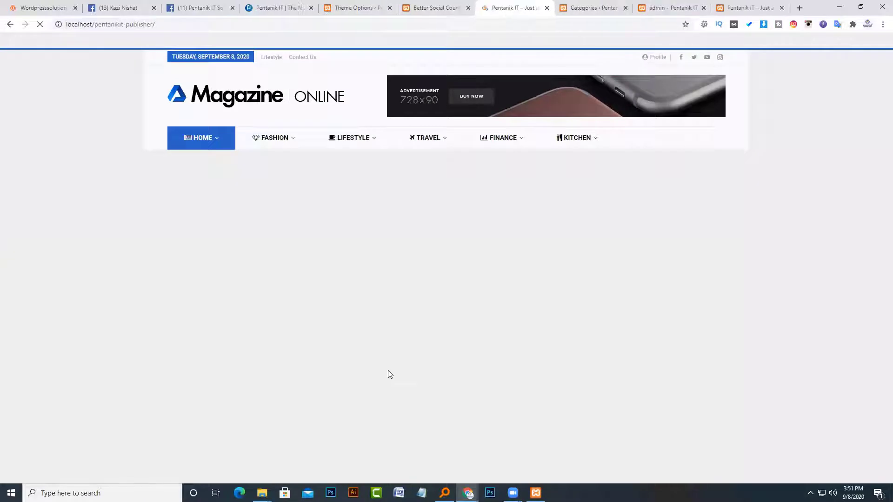
# Review the Footer options and the Injection Locations overview in the Publisher theme options
pyautogui.click(374, 6)
pyautogui.scroll(8, 417, 294)
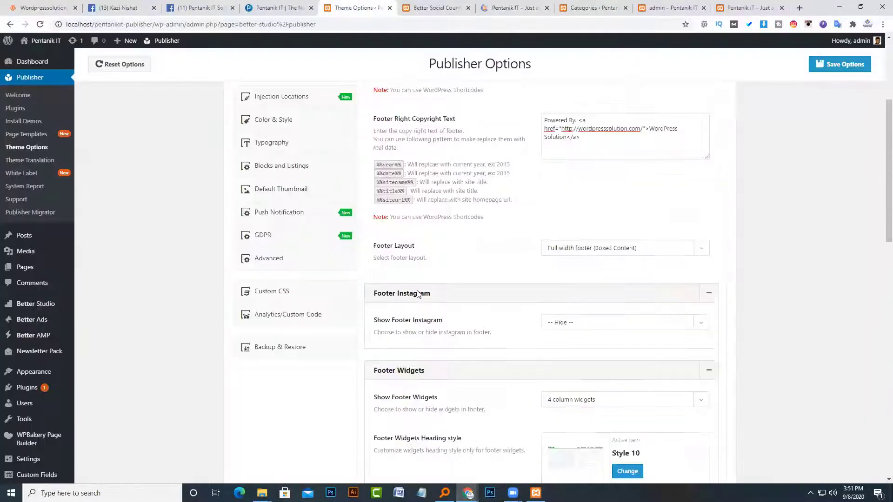
pyautogui.scroll(-15, 418, 295)
pyautogui.scroll(15, 417, 295)
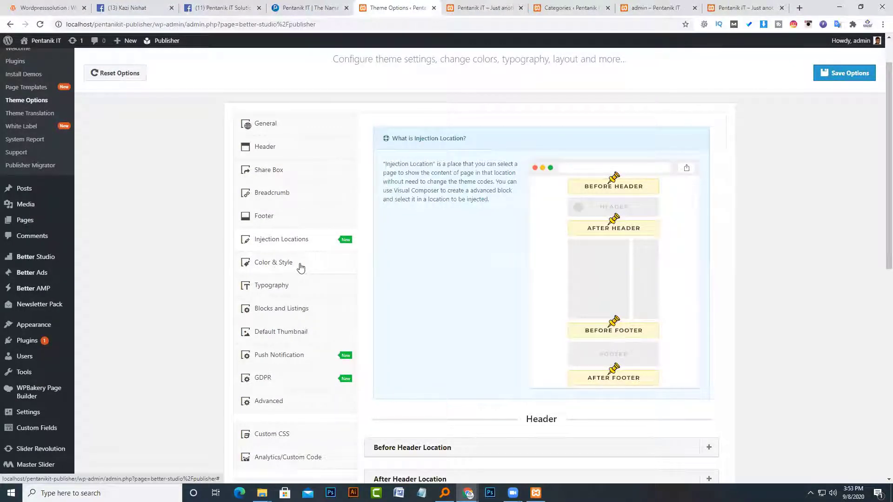
# Examine the home page's header, menus and post blocks for the colors and styles the theme options control
pyautogui.click(485, 8)
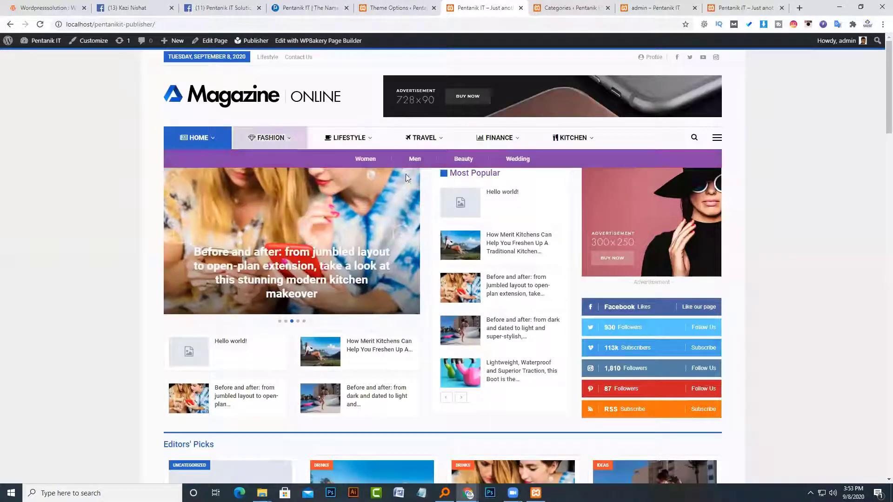
pyautogui.scroll(-10, 450, 347)
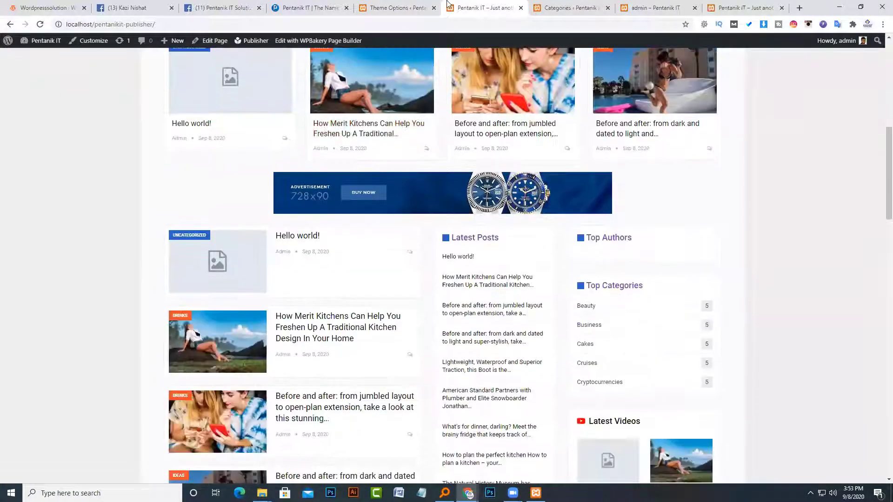
pyautogui.click(418, 8)
pyautogui.click(486, 7)
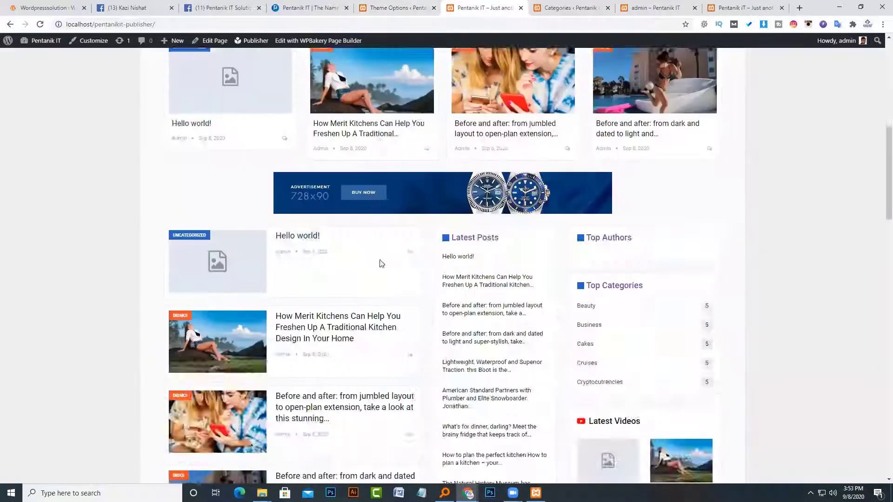
pyautogui.scroll(4, 372, 242)
pyautogui.scroll(6, 366, 157)
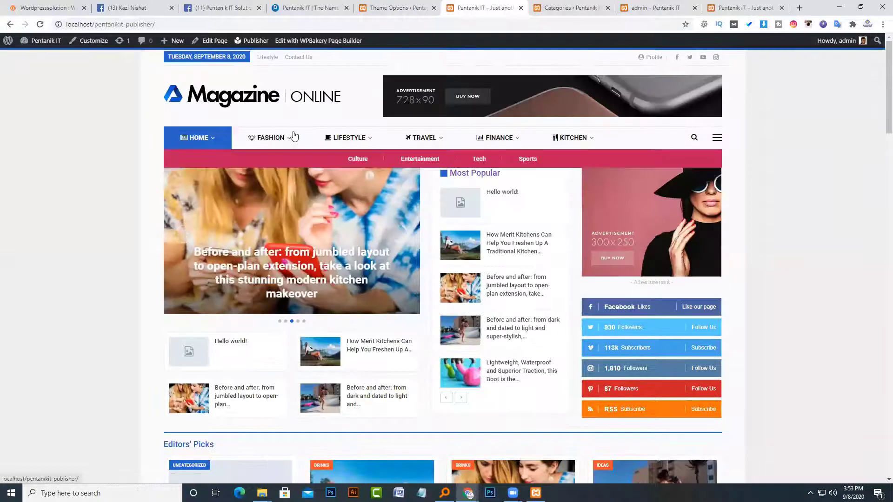
pyautogui.hotkey('ctrl', 'pageup')
# Open the Default Thumbnail options and compare them with the post thumbnails on the home page
pyautogui.click(282, 289)
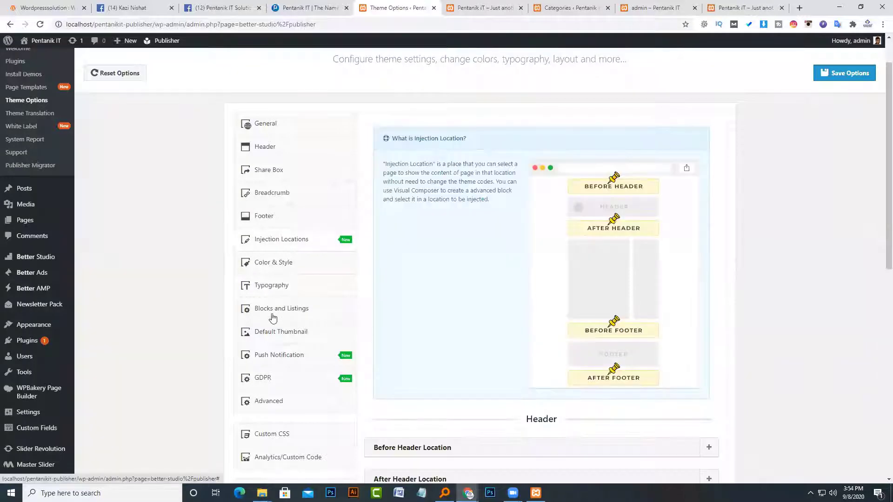
pyautogui.click(273, 318)
pyautogui.scroll(1, 281, 340)
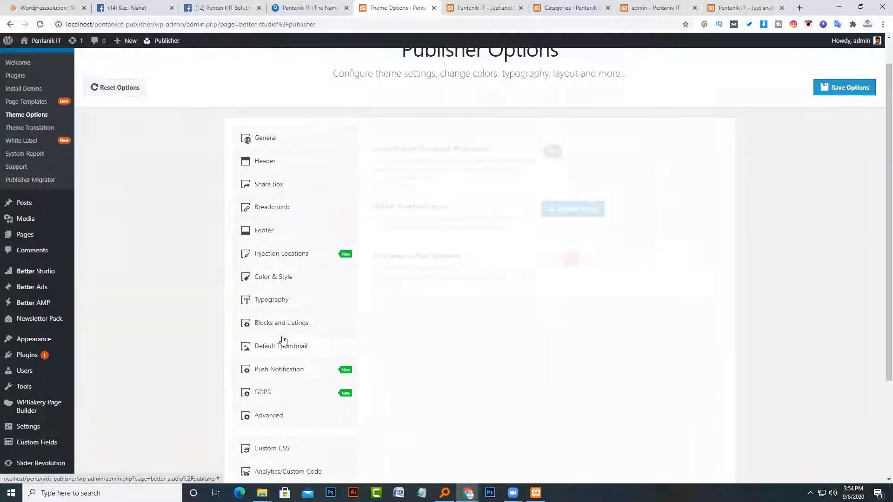
pyautogui.click(495, 5)
pyautogui.click(421, 4)
pyautogui.scroll(-1, 334, 335)
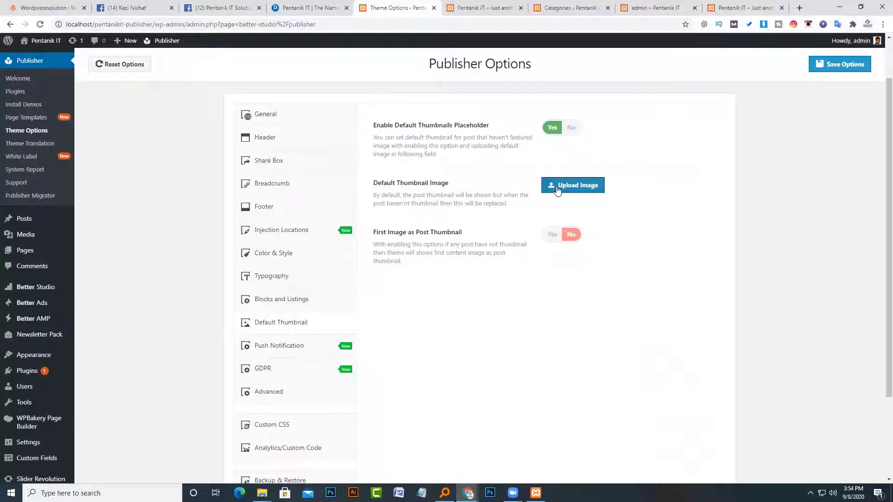
# View the Default Thumbnail Image upload dialog without choosing a file, and set Enable Default Thumbnails Placeholder to No
pyautogui.click(557, 190)
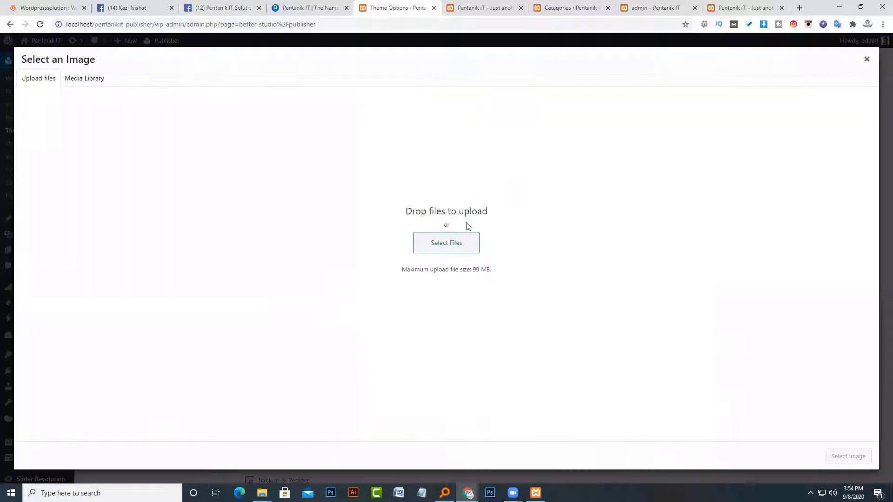
pyautogui.click(865, 59)
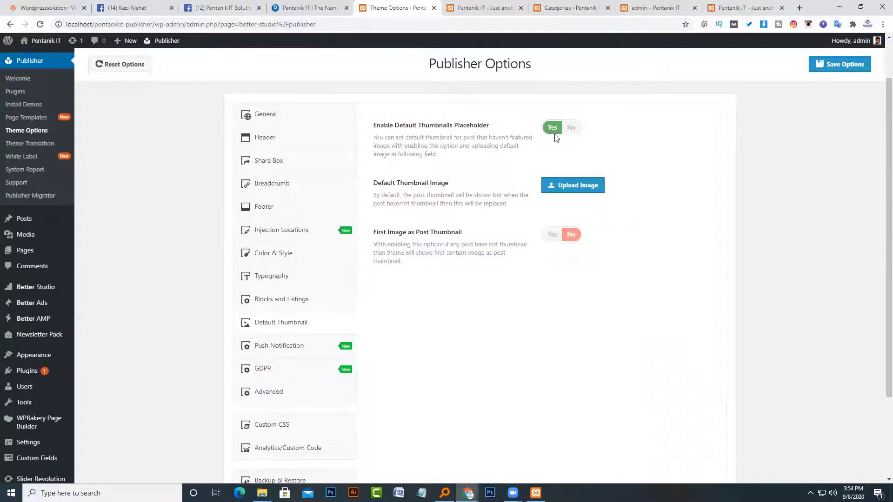
pyautogui.click(572, 128)
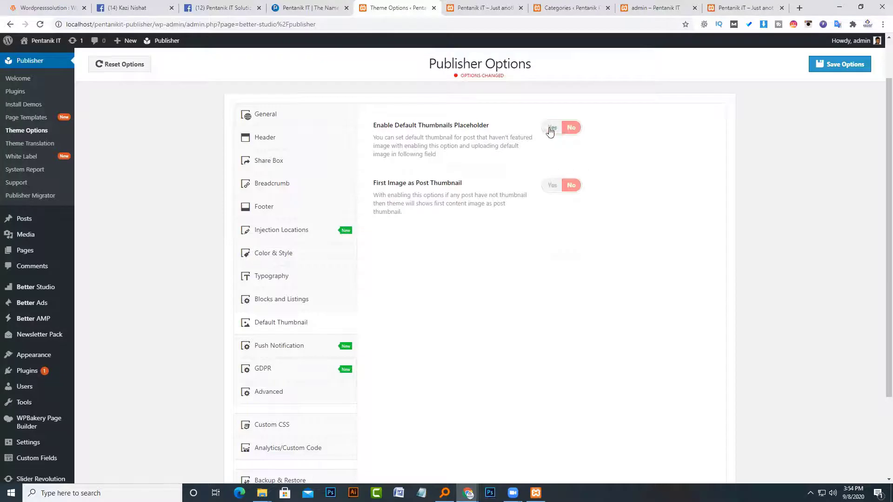
# Set Enable Default Thumbnails Placeholder to Yes in the Default Thumbnail options
pyautogui.click(551, 129)
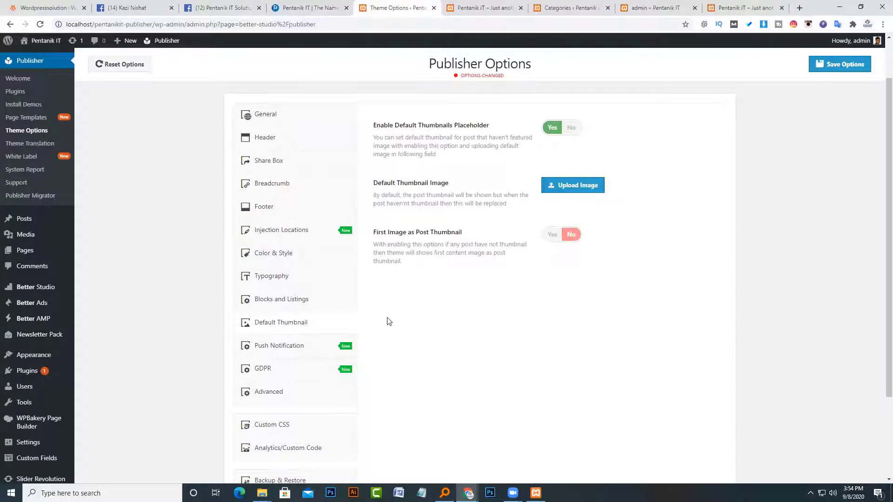
pyautogui.scroll(-1, 423, 344)
pyautogui.scroll(-1, 421, 343)
pyautogui.scroll(2, 466, 261)
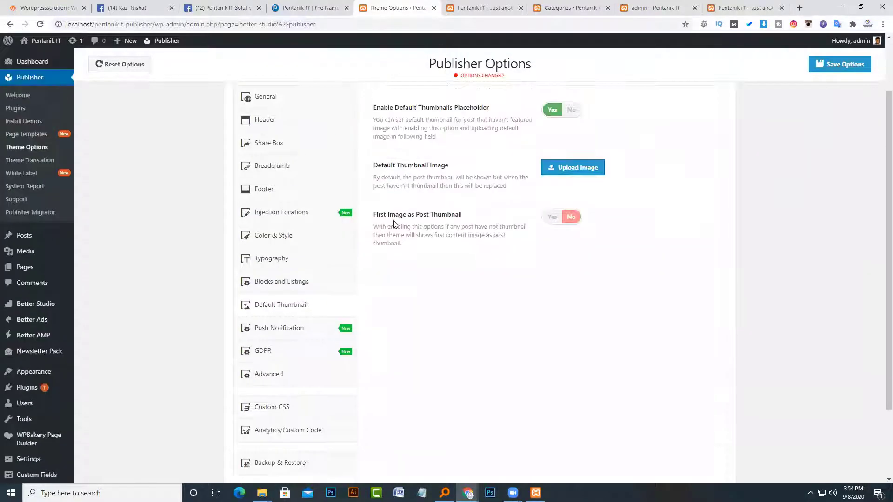
# Try First Image as Post Thumbnail with Yes and return it to No
pyautogui.moveTo(410, 222); pyautogui.dragTo(447, 220)
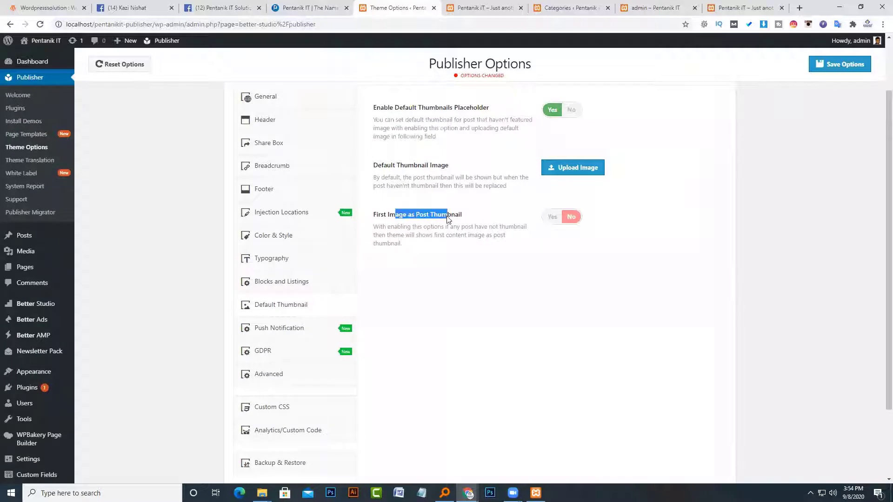
pyautogui.click(551, 218)
pyautogui.moveTo(551, 220); pyautogui.dragTo(549, 232)
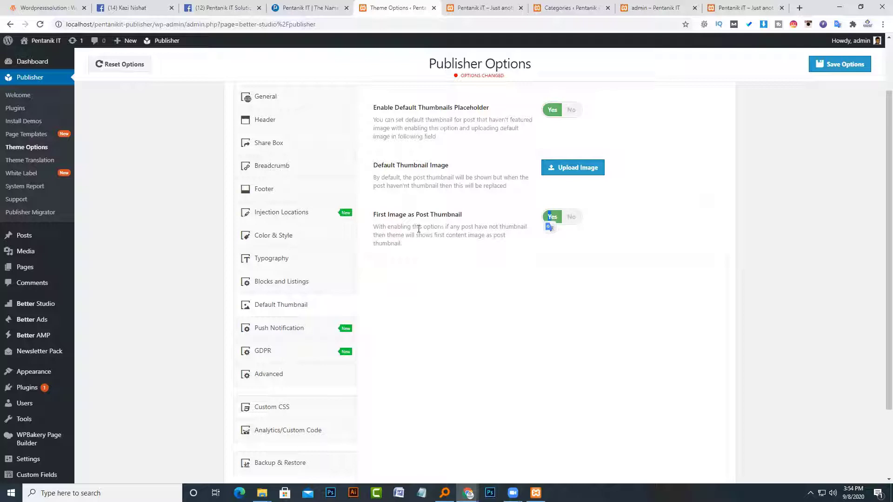
pyautogui.click(572, 218)
pyautogui.scroll(-2, 552, 278)
pyautogui.scroll(2, 552, 278)
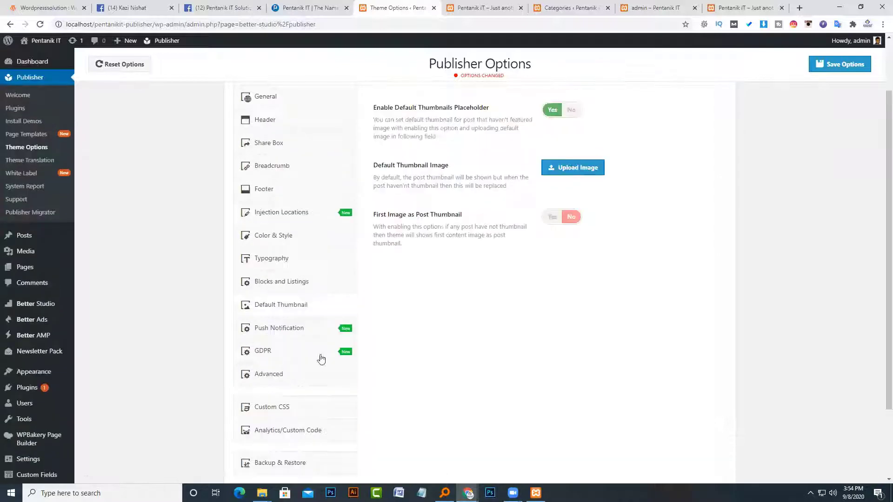
# Try to open the Push Notification options, and review the Breadcrumb options and the remaining theme option sections instead
pyautogui.click(277, 331)
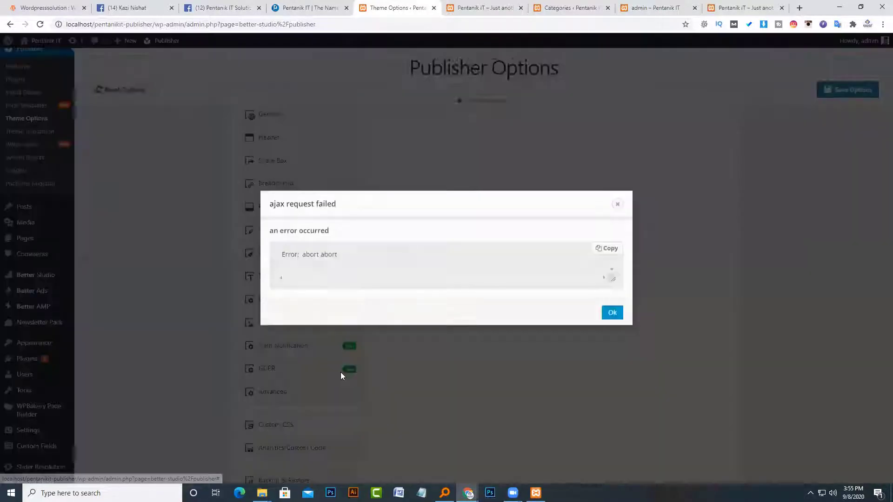
pyautogui.click(617, 205)
pyautogui.click(288, 182)
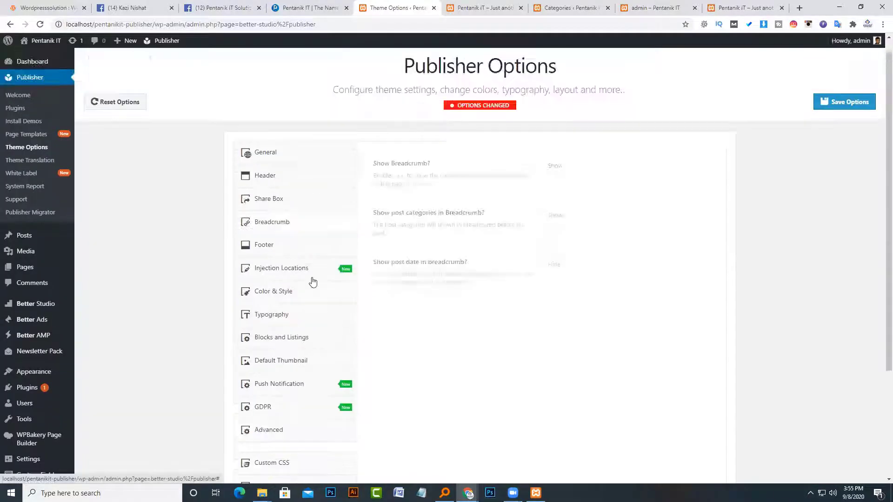
pyautogui.scroll(-3, 314, 419)
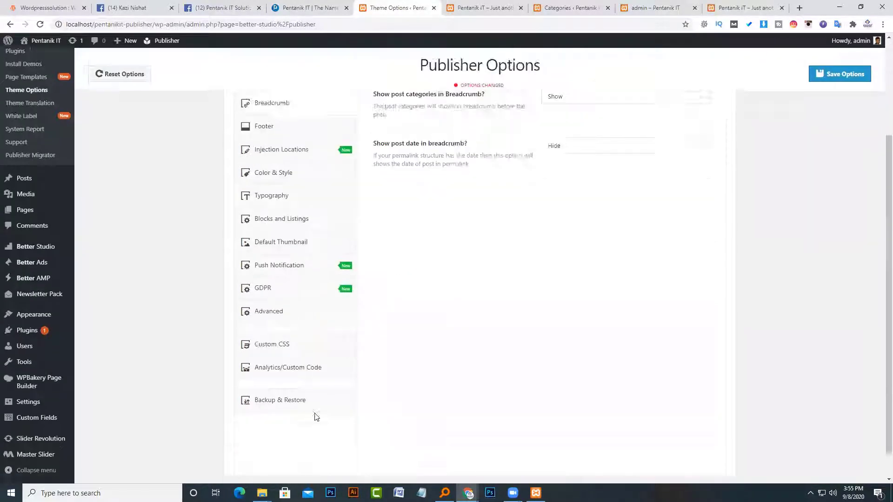
pyautogui.scroll(-1, 339, 413)
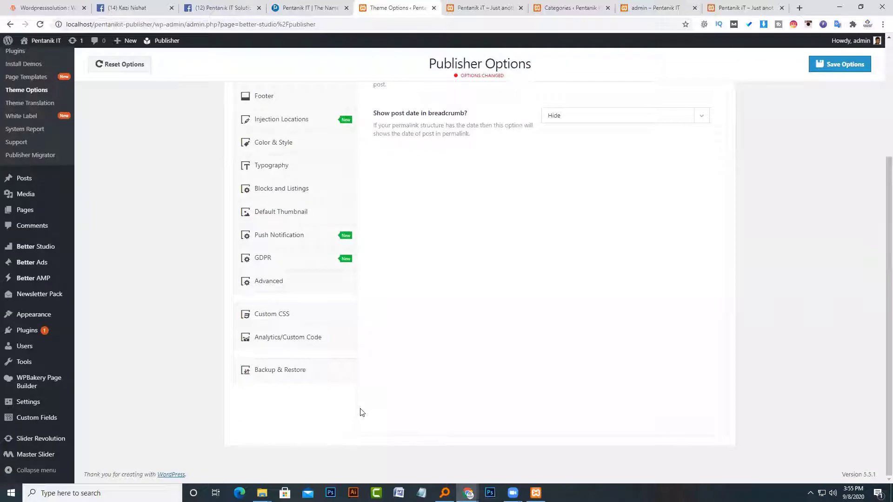
pyautogui.scroll(3, 365, 408)
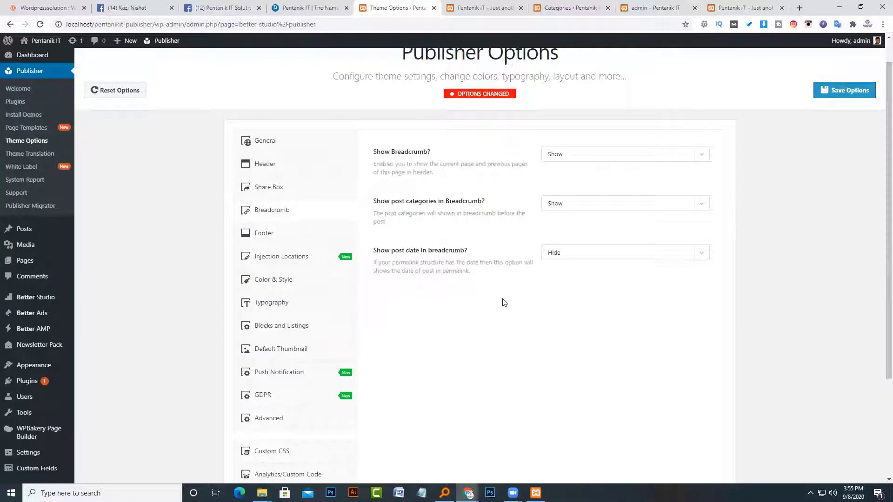
pyautogui.scroll(1, 504, 302)
pyautogui.scroll(-3, 384, 405)
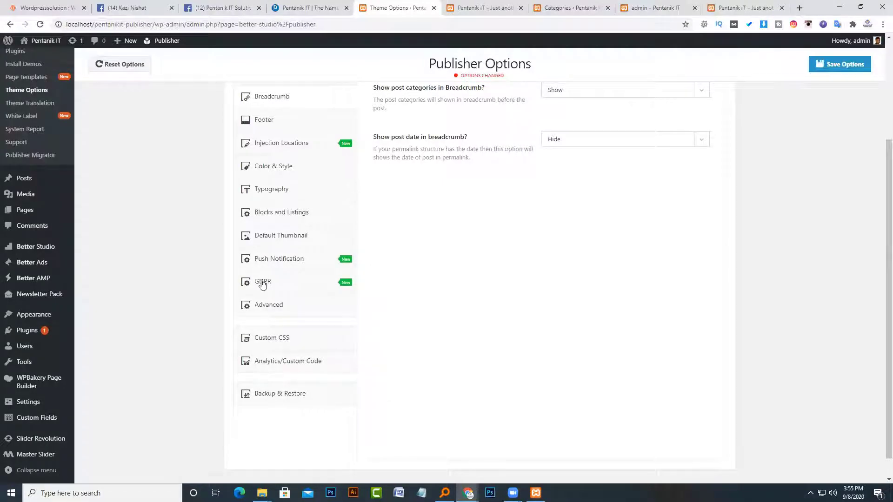
pyautogui.scroll(2, 208, 286)
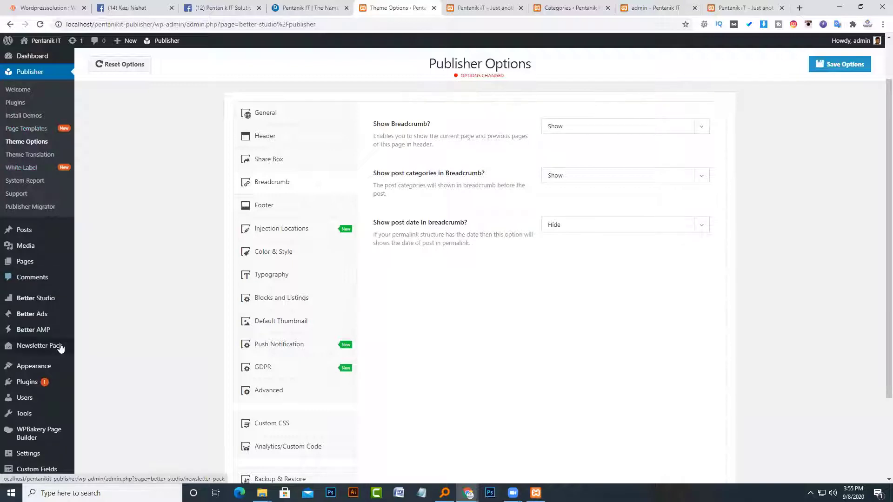
# Review the AMP Theme sections and the AMP Pages settings in the AMP customizer, and return to the theme options
pyautogui.scroll(-2, 60, 348)
pyautogui.moveTo(45, 315)
pyautogui.click(106, 331)
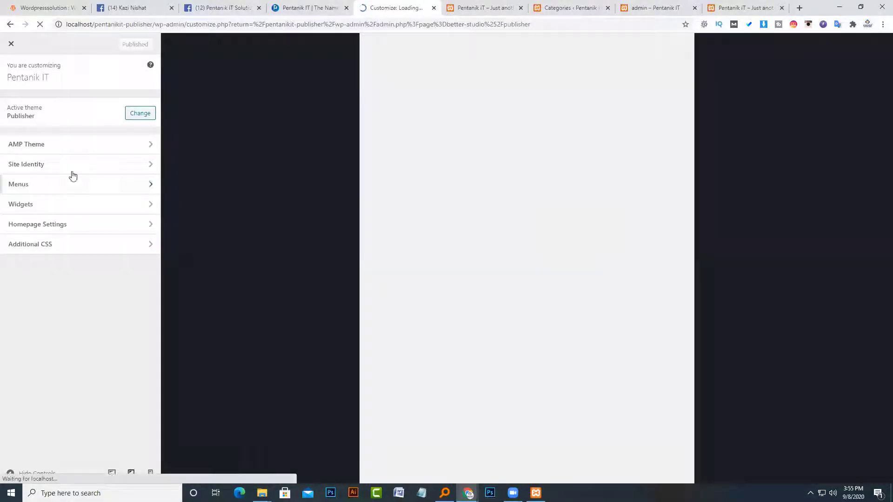
pyautogui.click(58, 146)
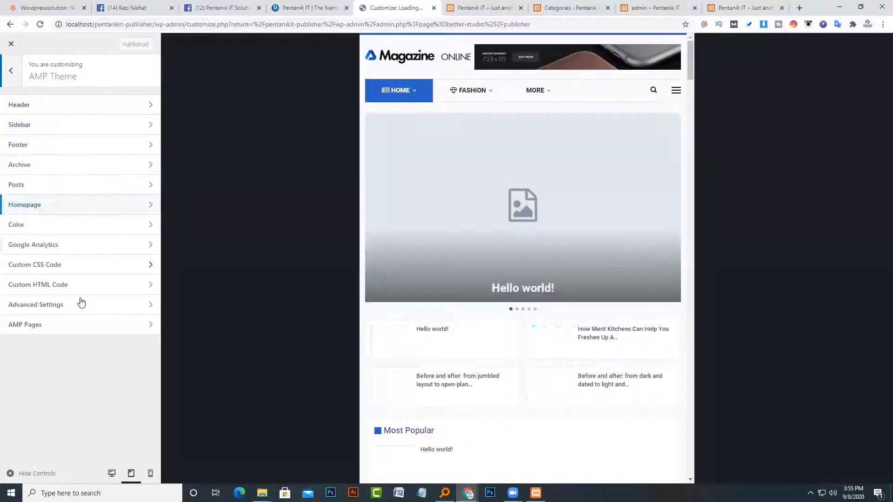
pyautogui.scroll(-6, 408, 222)
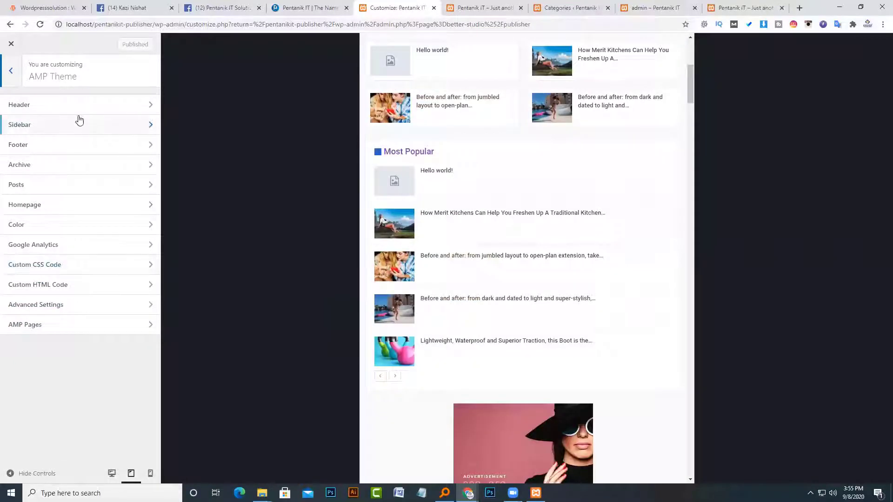
pyautogui.click(81, 331)
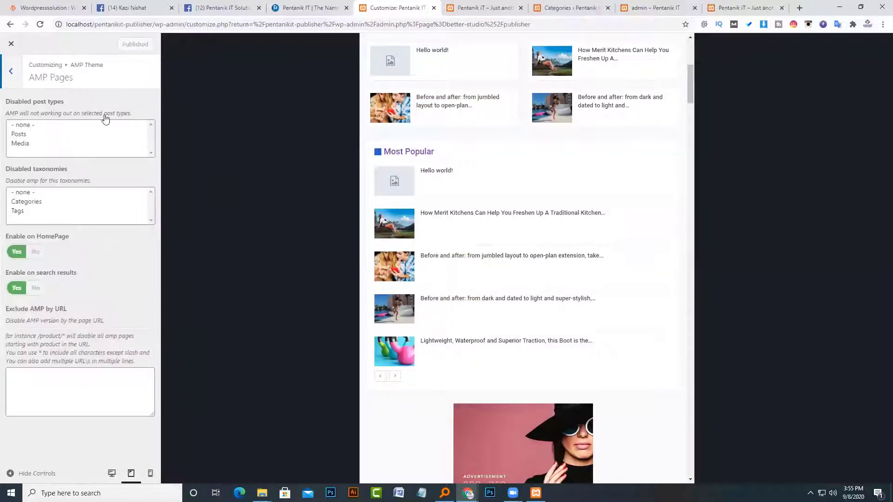
pyautogui.click(71, 145)
pyautogui.click(76, 134)
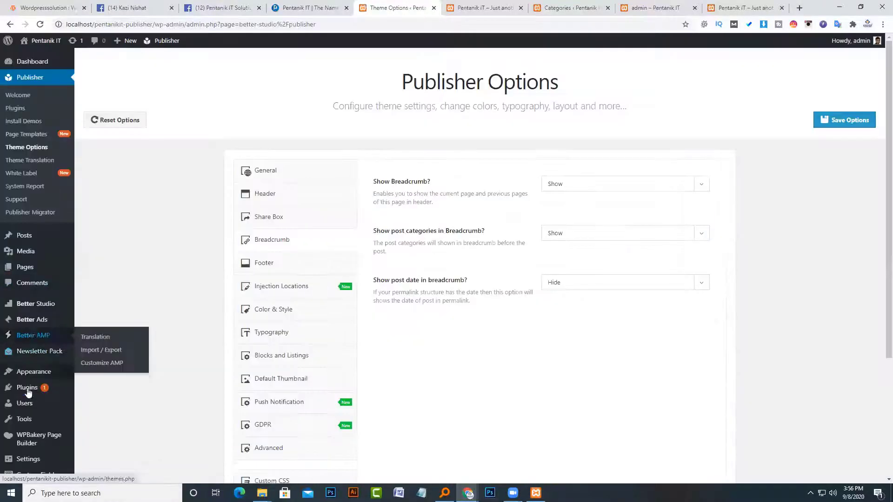
# Open the site's home page for editing with WPBakery Page Builder in a separate browser tab
pyautogui.hotkey('ctrl', 'Tab')
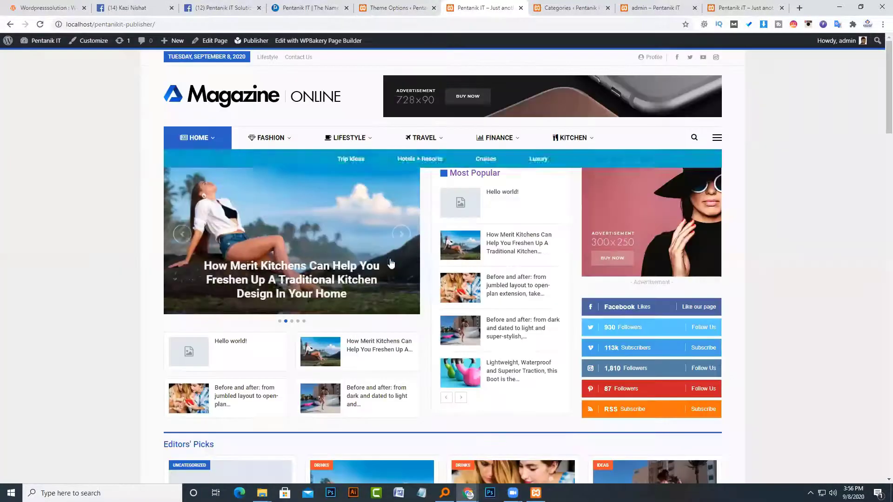
pyautogui.middleClick(302, 41)
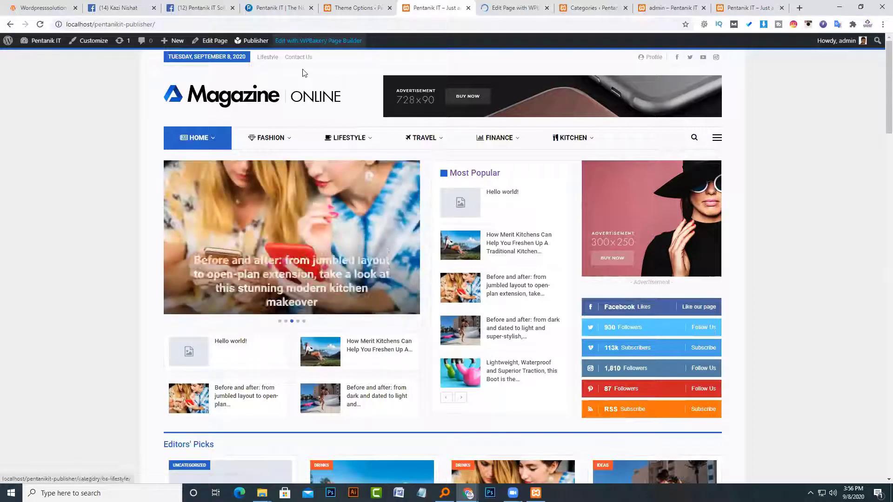
pyautogui.moveTo(330, 150)
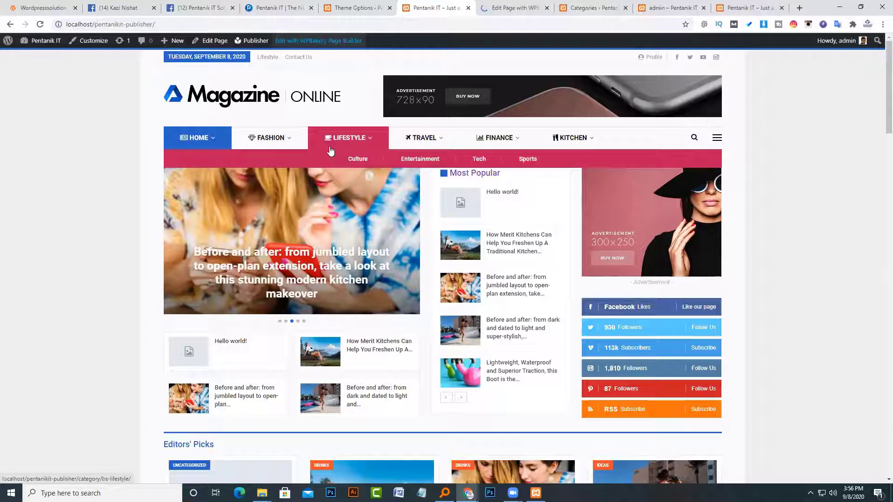
pyautogui.click(513, 6)
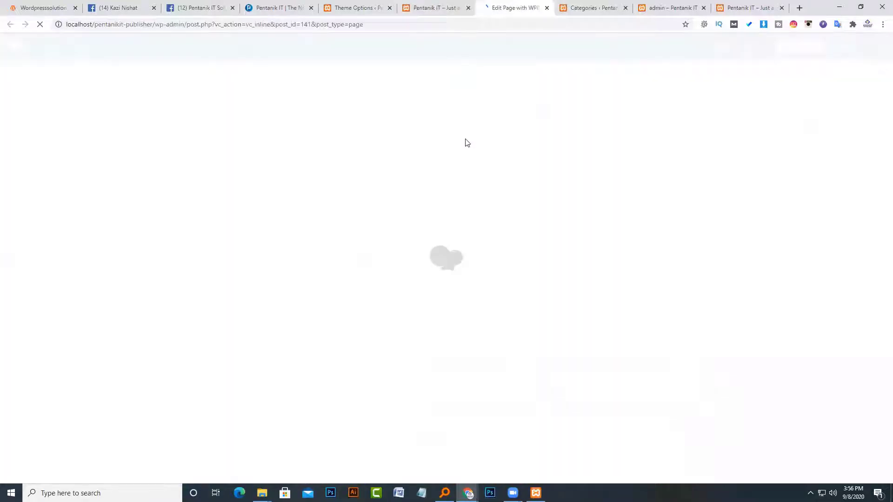
# Examine the home page's slider, post listings, Editors' Picks and advertisement blocks
pyautogui.click(448, 4)
pyautogui.scroll(-1, 386, 363)
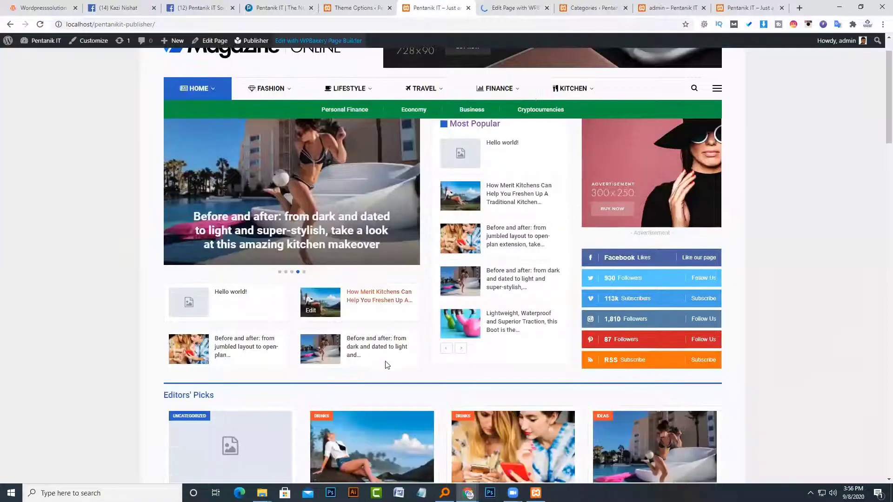
pyautogui.scroll(-3, 386, 365)
pyautogui.scroll(4, 385, 365)
pyautogui.scroll(1, 386, 365)
pyautogui.scroll(-4, 305, 346)
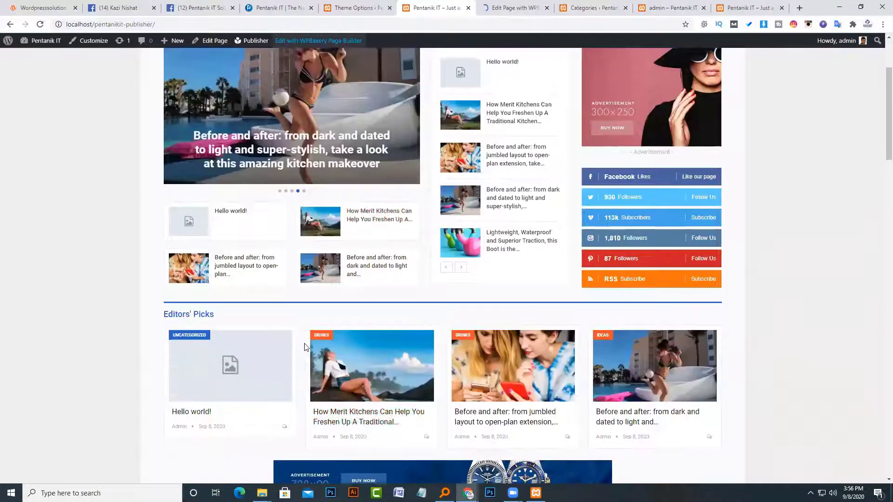
pyautogui.scroll(1, 305, 347)
pyautogui.scroll(-7, 305, 347)
pyautogui.scroll(3, 305, 348)
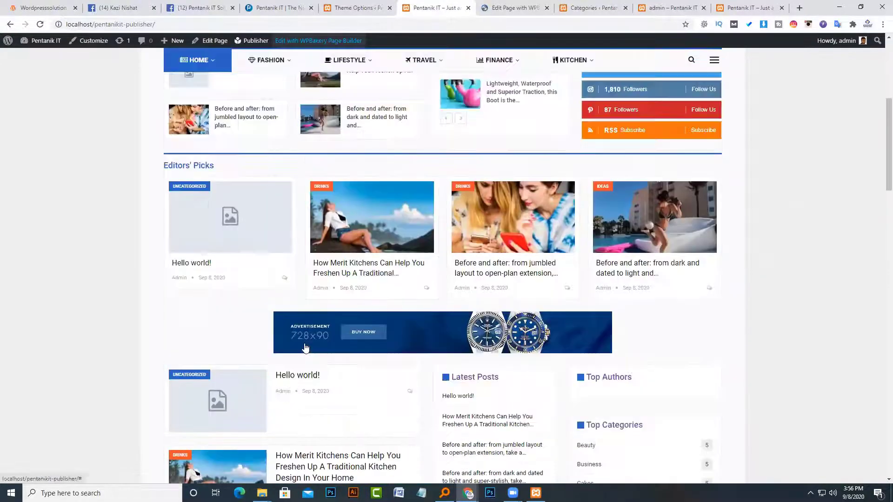
pyautogui.scroll(2, 134, 337)
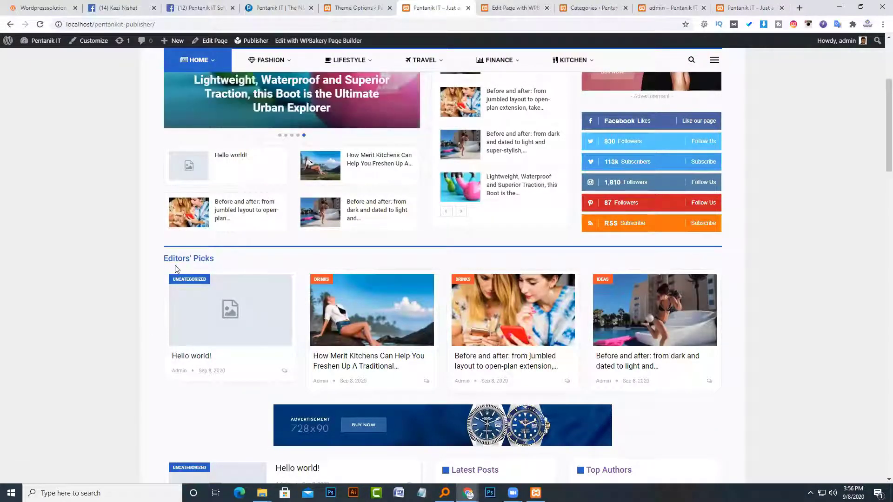
# Switch the Front Page from the WPBakery frontend editor to the backend editor
pyautogui.hotkey('ctrl', 'Tab')
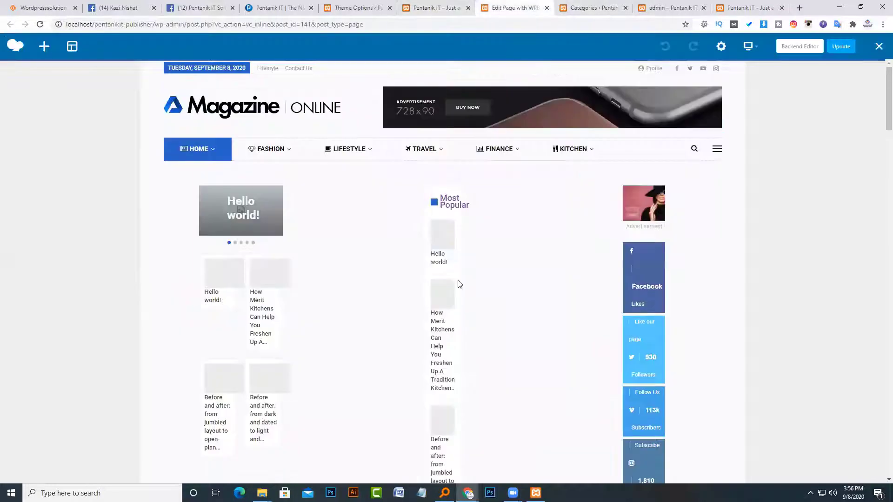
pyautogui.click(796, 46)
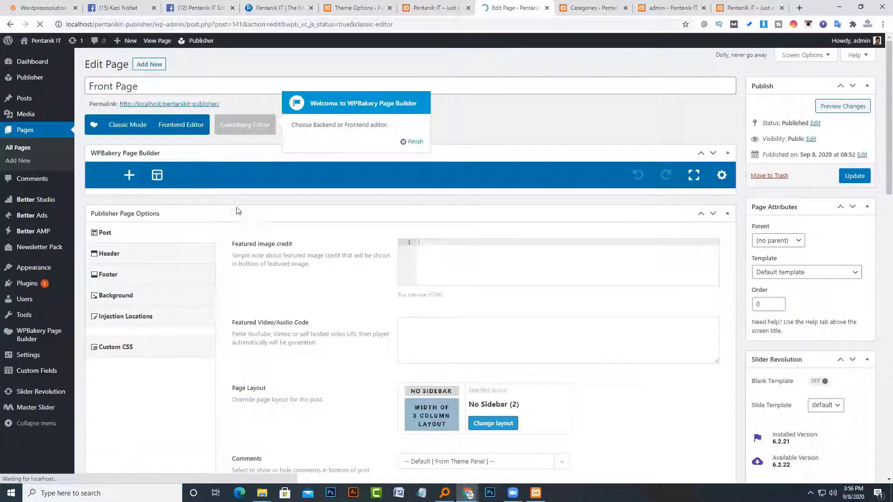
pyautogui.scroll(-1, 259, 221)
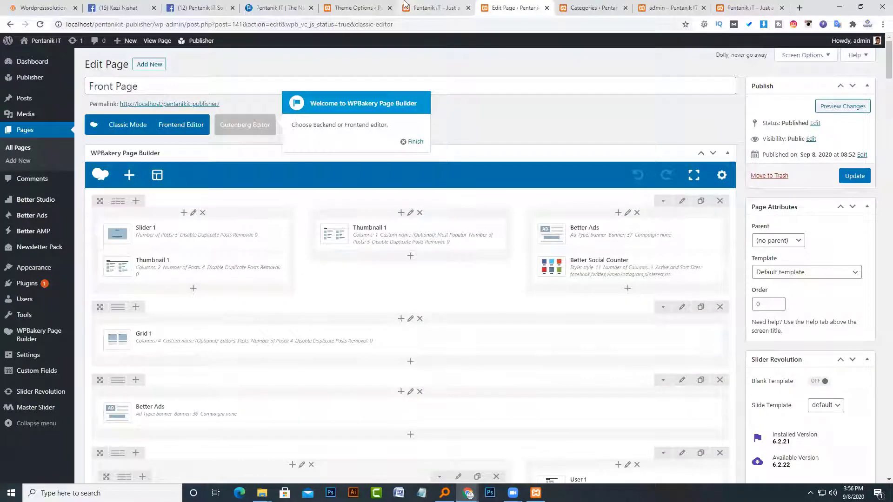
# Compare the live home page blocks with the builder layout and open the Heading settings of the Editors' Picks Grid 1 block
pyautogui.click(430, 8)
pyautogui.scroll(4, 468, 138)
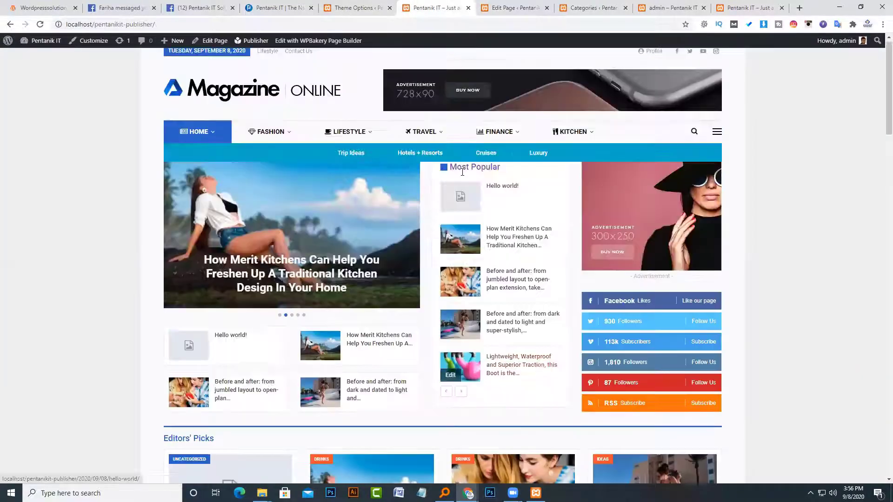
pyautogui.scroll(-3, 467, 163)
pyautogui.click(515, 7)
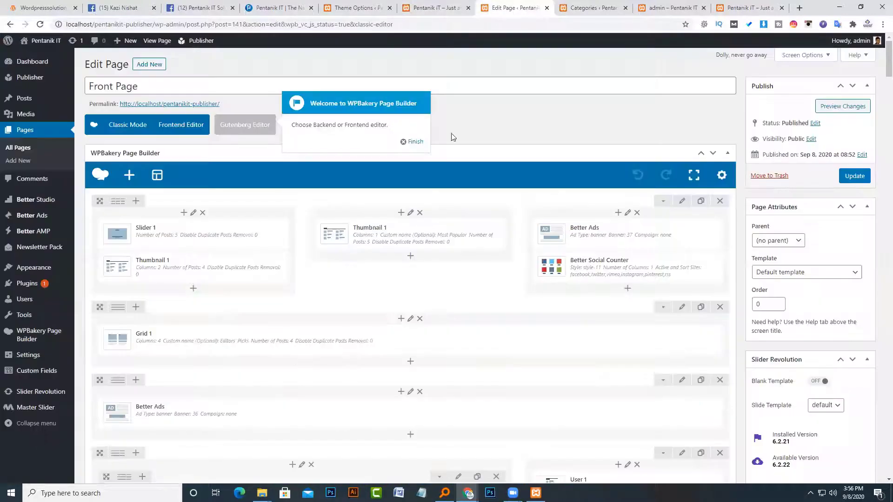
pyautogui.moveTo(279, 344)
pyautogui.click(415, 341)
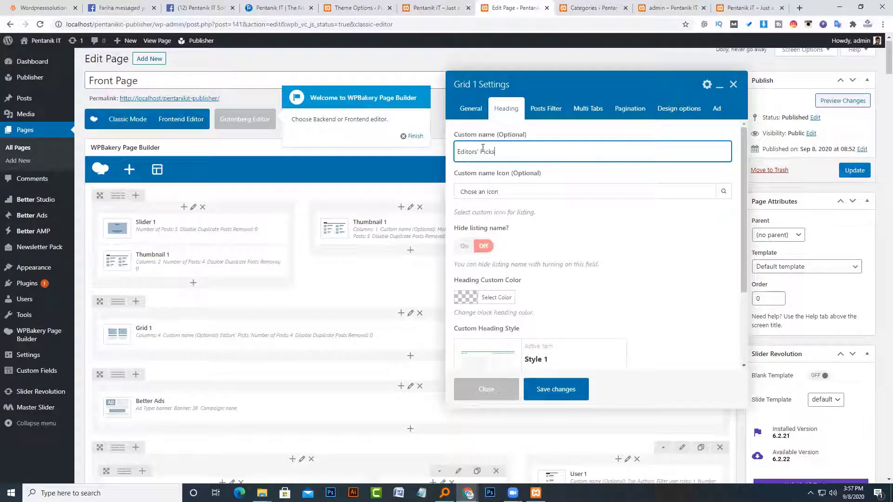
# Return to the live home page and look over its Editors' Picks section and upper post blocks
pyautogui.click(573, 5)
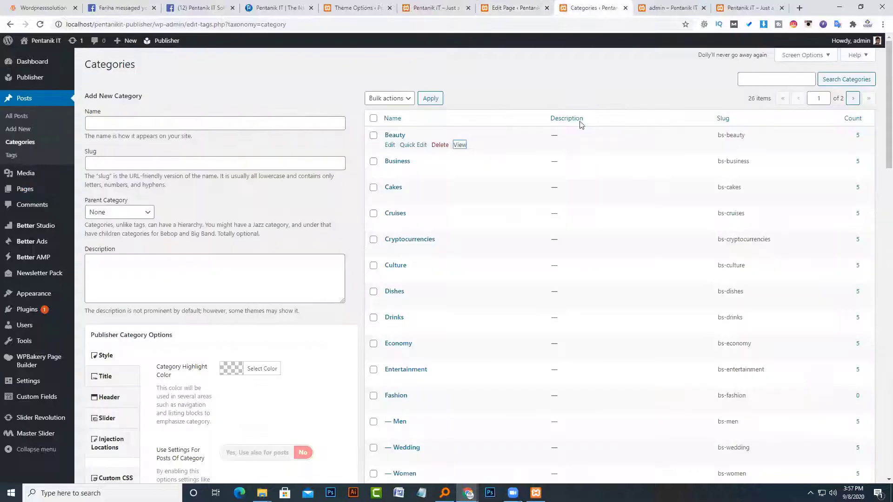
pyautogui.click(484, 5)
pyautogui.click(428, 6)
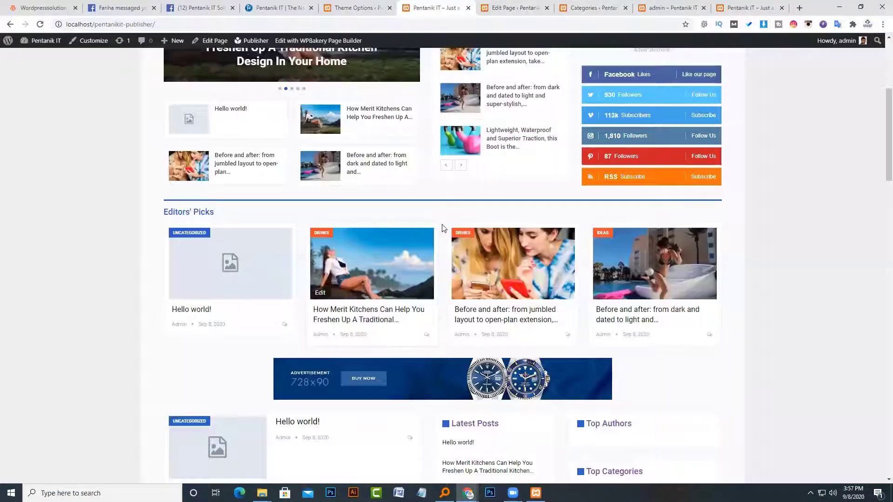
pyautogui.scroll(5, 442, 227)
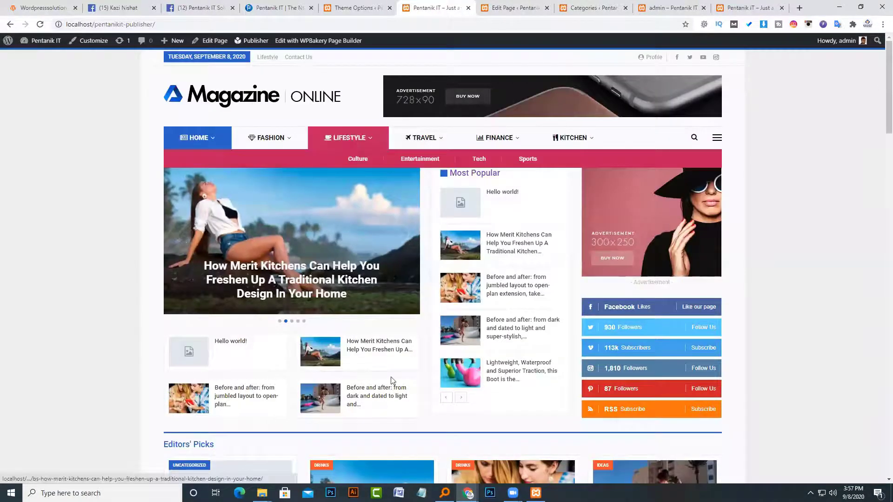
pyautogui.scroll(-3, 392, 380)
pyautogui.scroll(3, 395, 370)
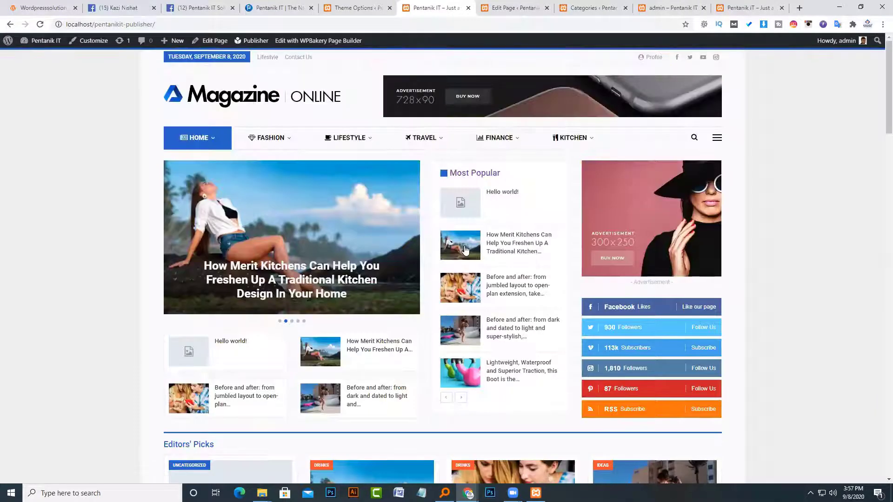
# Open the Finance category page on the live site and look over its post listing
pyautogui.click(497, 142)
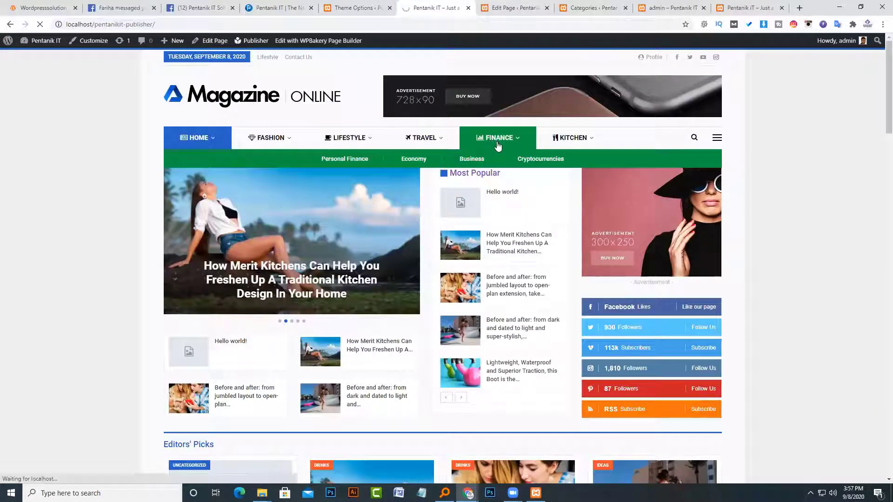
pyautogui.scroll(-3, 470, 385)
pyautogui.scroll(3, 511, 384)
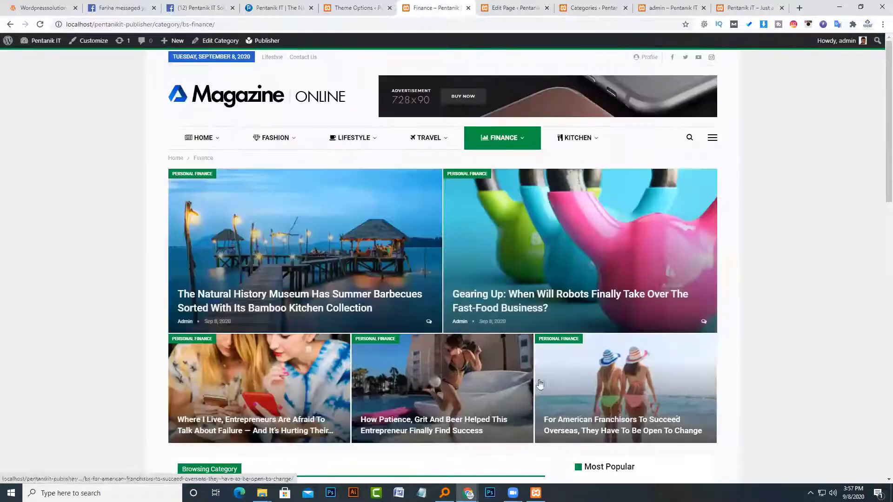
# Return to the Front Page editor and set the Grid 1 block's custom name to "Finance Updates"
pyautogui.click(492, 3)
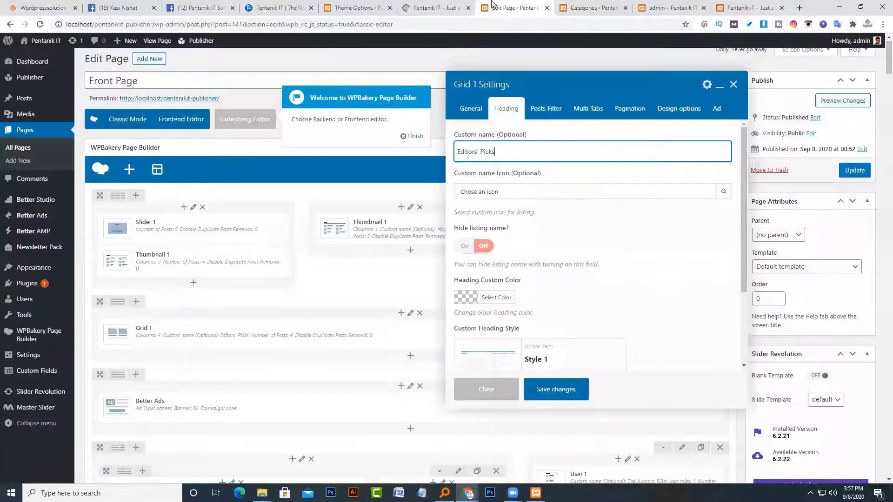
pyautogui.moveTo(500, 156); pyautogui.dragTo(378, 150)
pyautogui.press('BackSpace')
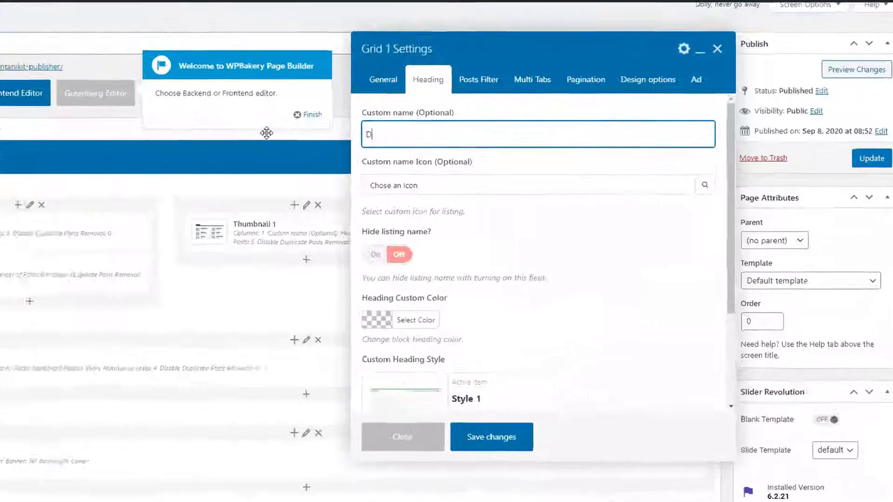
pyautogui.write('Financ')
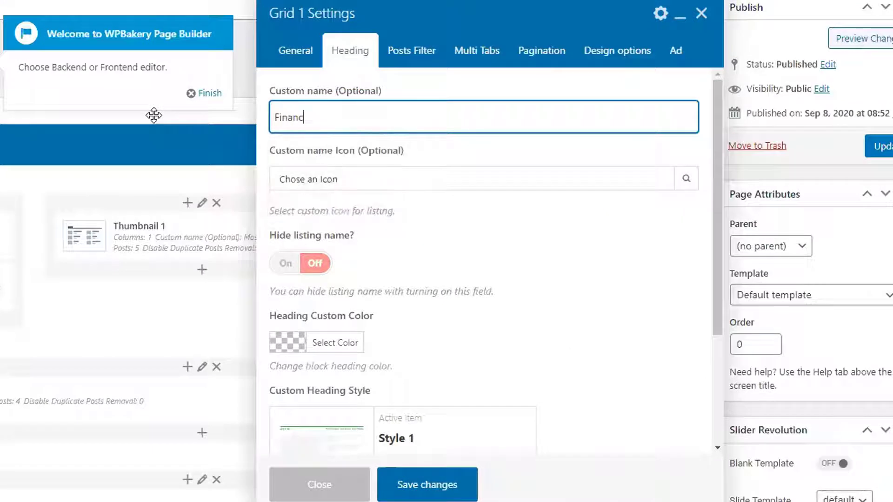
pyautogui.write('e Updates')
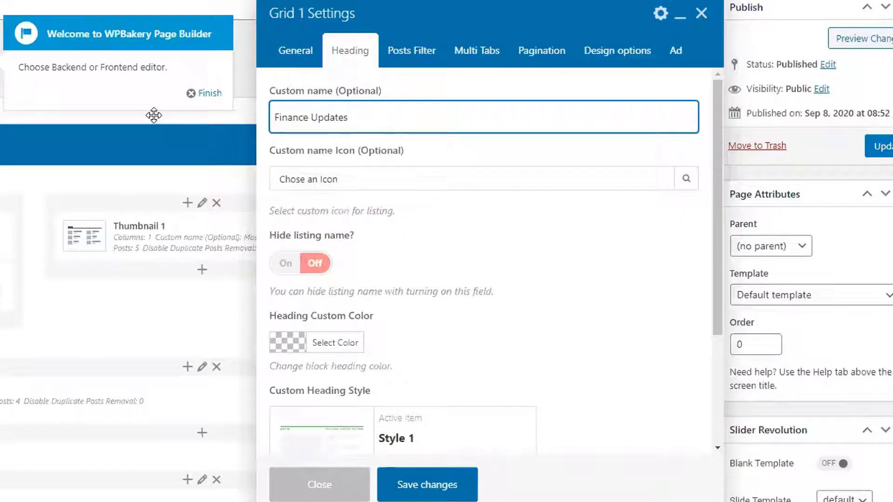
# Filter the Grid 1 block's posts to the Finance category, including its Personal Finance subcategory
pyautogui.click(399, 56)
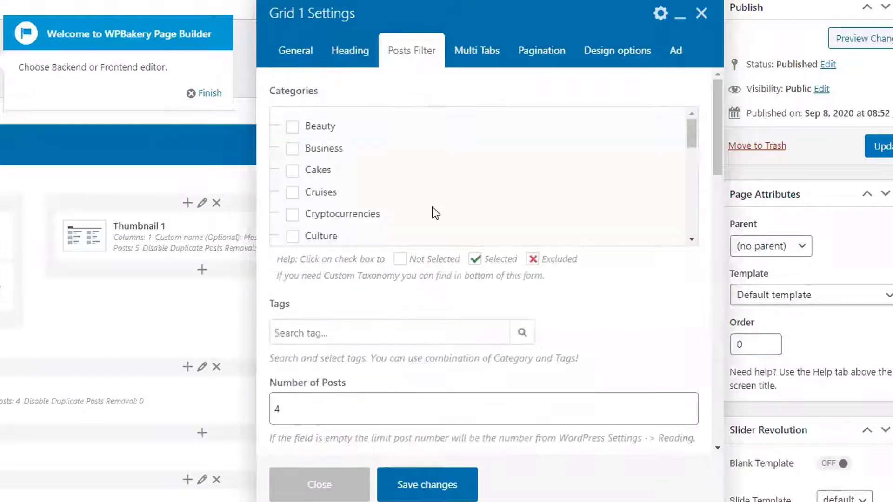
pyautogui.scroll(-10, 431, 207)
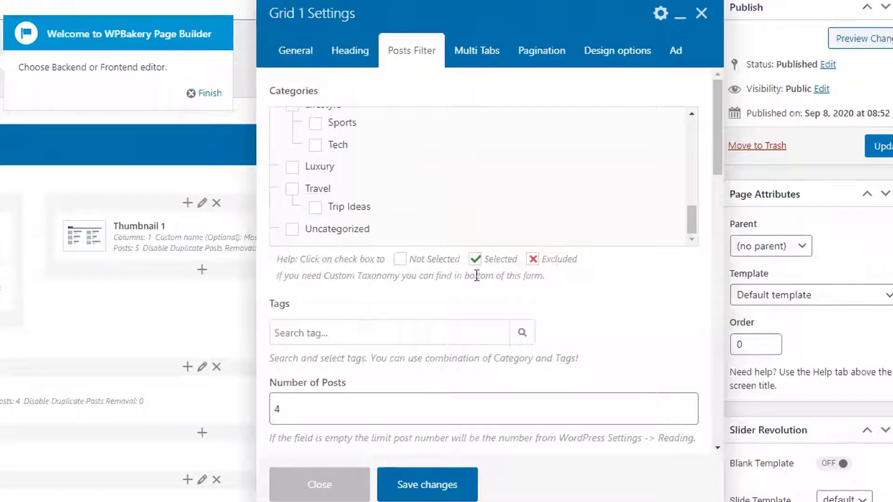
pyautogui.scroll(8, 299, 208)
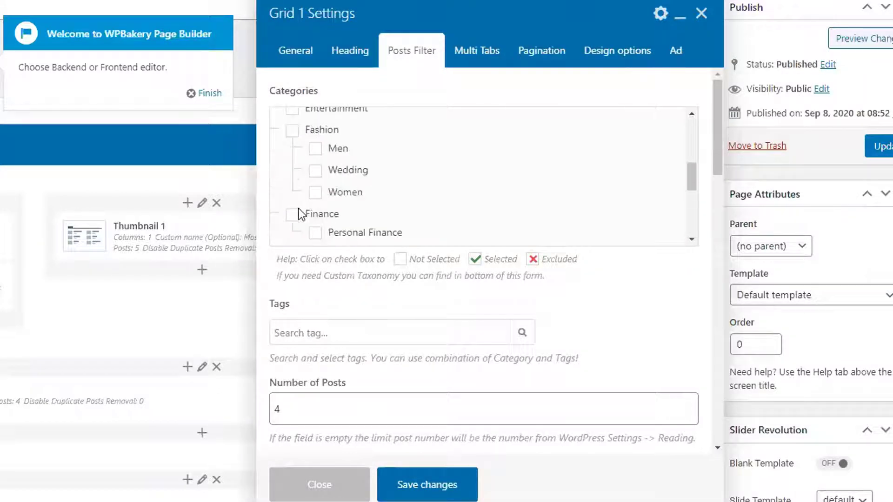
pyautogui.scroll(-3, 298, 208)
pyautogui.scroll(-12, 300, 215)
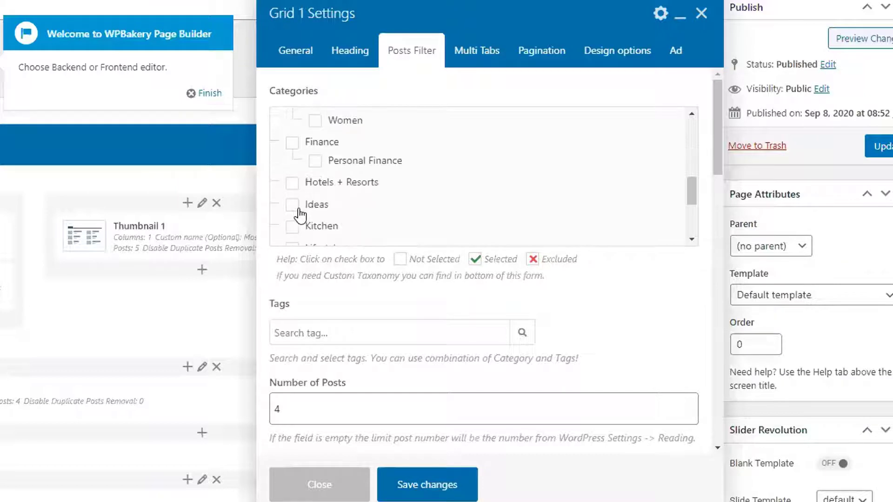
pyautogui.scroll(10, 299, 216)
pyautogui.scroll(3, 299, 213)
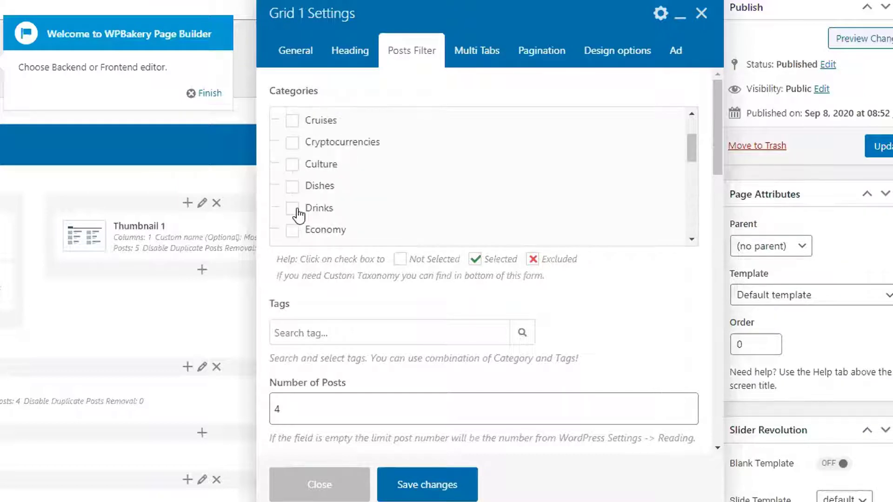
pyautogui.scroll(3, 299, 214)
pyautogui.scroll(-6, 298, 215)
pyautogui.click(298, 214)
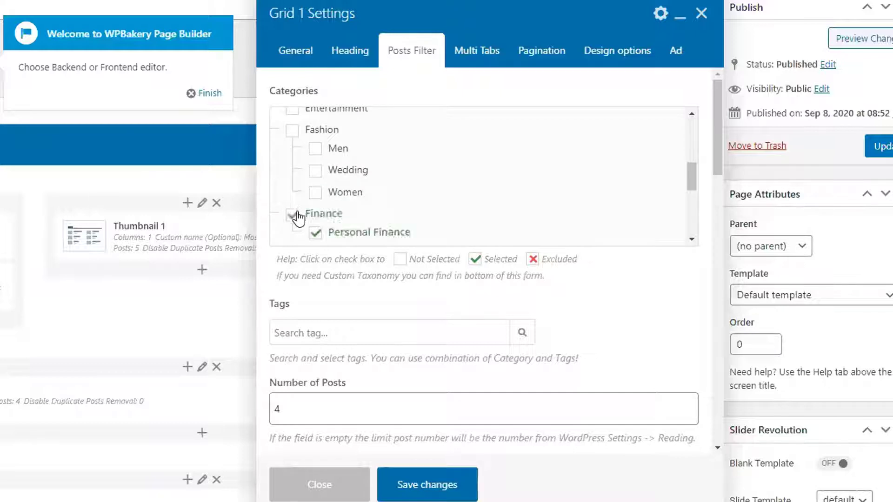
pyautogui.scroll(-3, 302, 216)
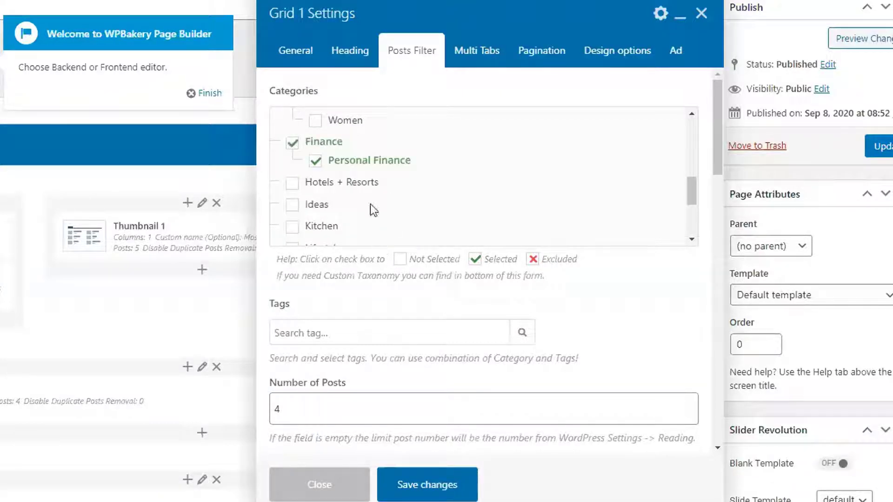
pyautogui.scroll(-7, 371, 205)
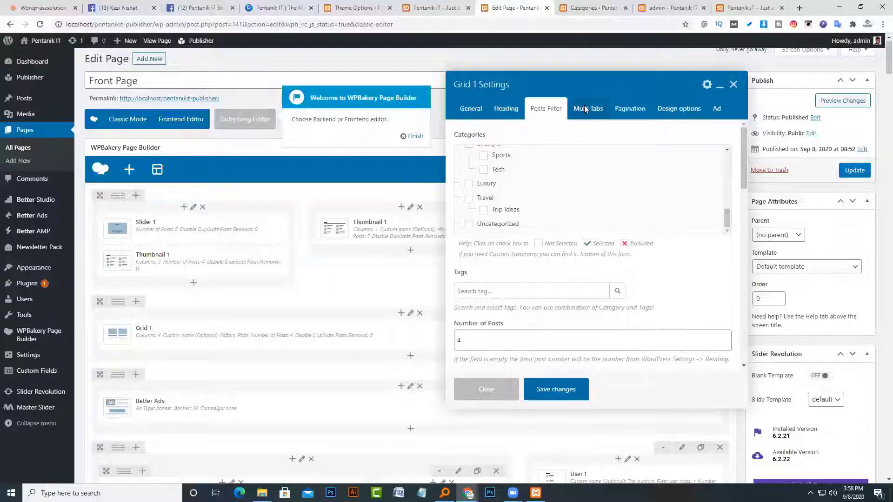
# Check the Grid 1 block's pagination and design settings, then save the block and preview the Front Page
pyautogui.click(477, 50)
pyautogui.click(629, 109)
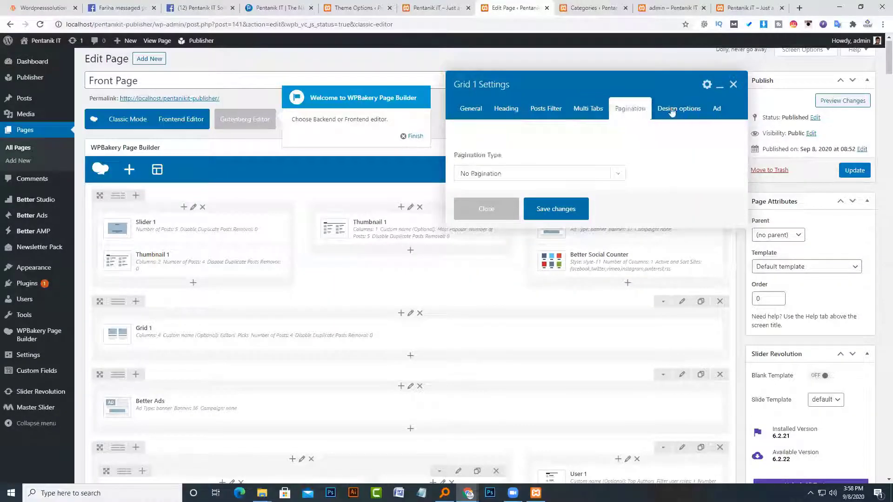
pyautogui.click(678, 108)
pyautogui.click(548, 112)
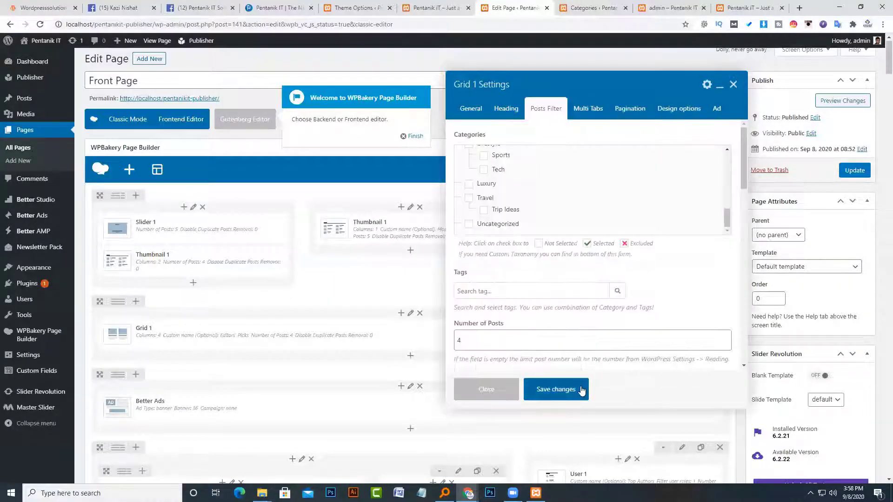
pyautogui.click(581, 391)
pyautogui.click(849, 101)
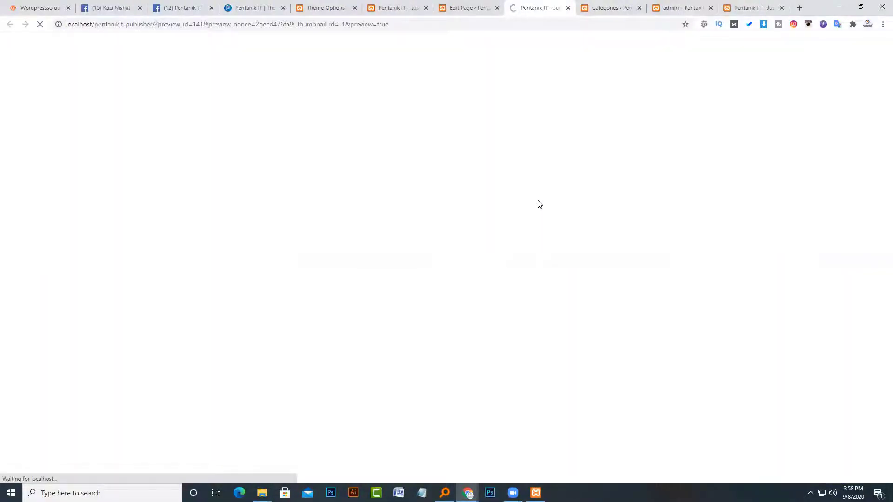
# Examine the Finance Updates section and the category blocks below it in the page preview
pyautogui.scroll(-4, 522, 231)
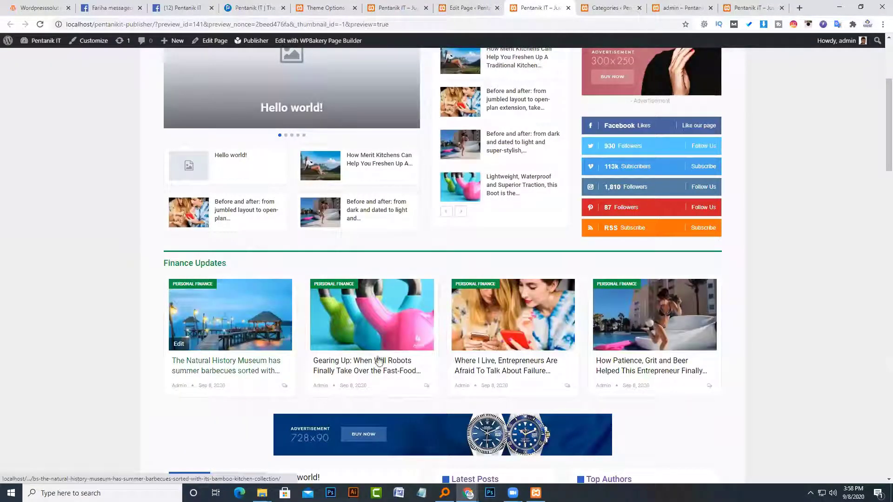
pyautogui.scroll(-4, 446, 396)
pyautogui.scroll(-20, 446, 397)
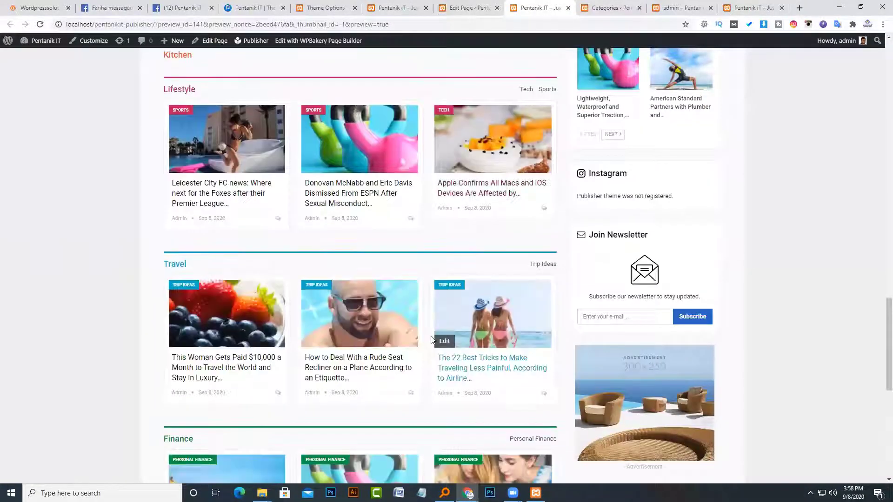
pyautogui.scroll(-8, 430, 344)
pyautogui.scroll(6, 431, 347)
pyautogui.scroll(20, 431, 348)
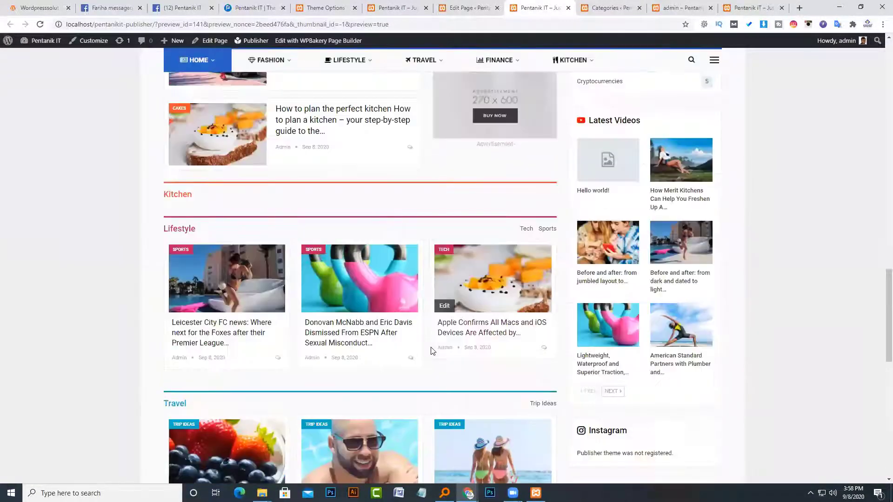
pyautogui.scroll(1, 430, 351)
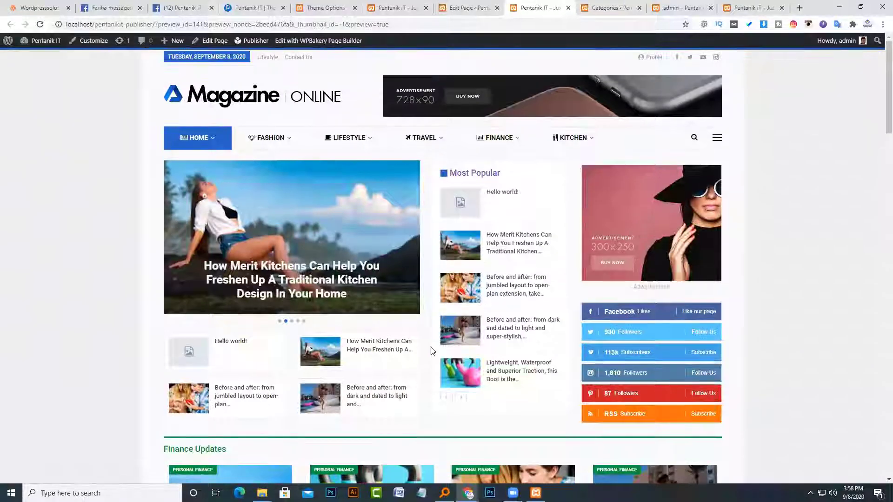